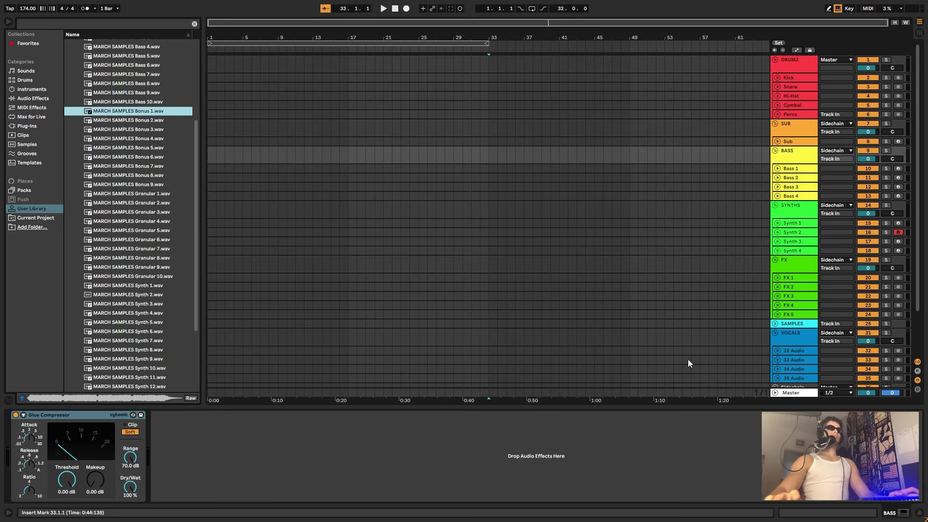
# Expand the Bass 1, Bass 2 and Bass 3 tracks and insert three audio tracks directly below Bass 1.
pyautogui.click(778, 168)
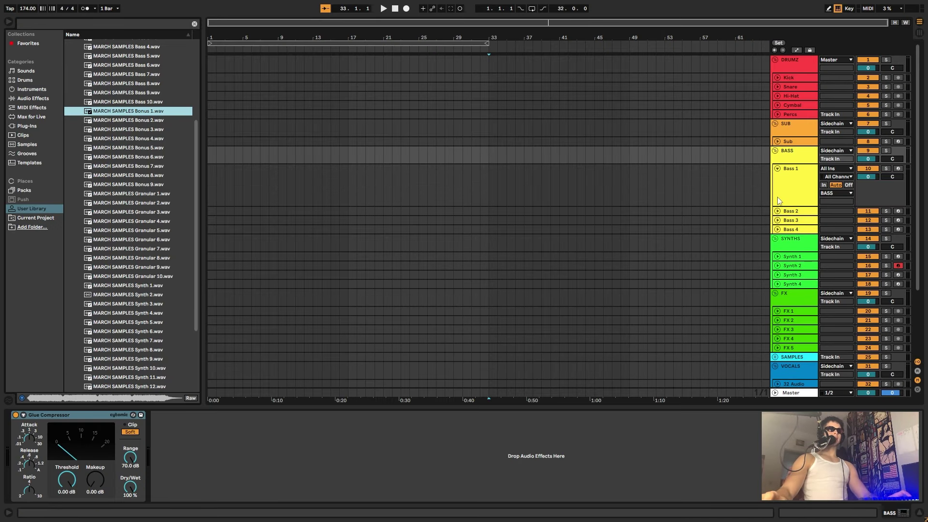
pyautogui.click(777, 211)
pyautogui.click(778, 254)
pyautogui.rightClick(797, 185)
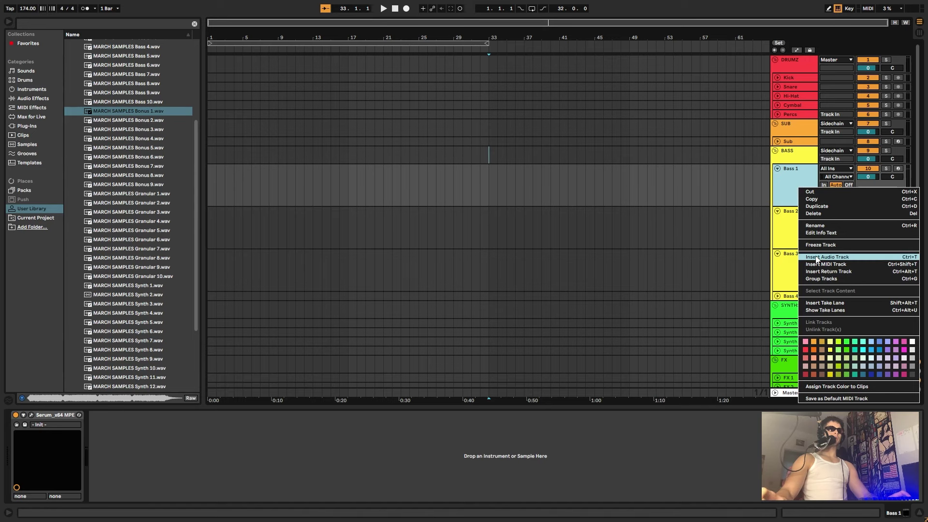
pyautogui.click(822, 259)
pyautogui.rightClick(784, 227)
pyautogui.click(818, 296)
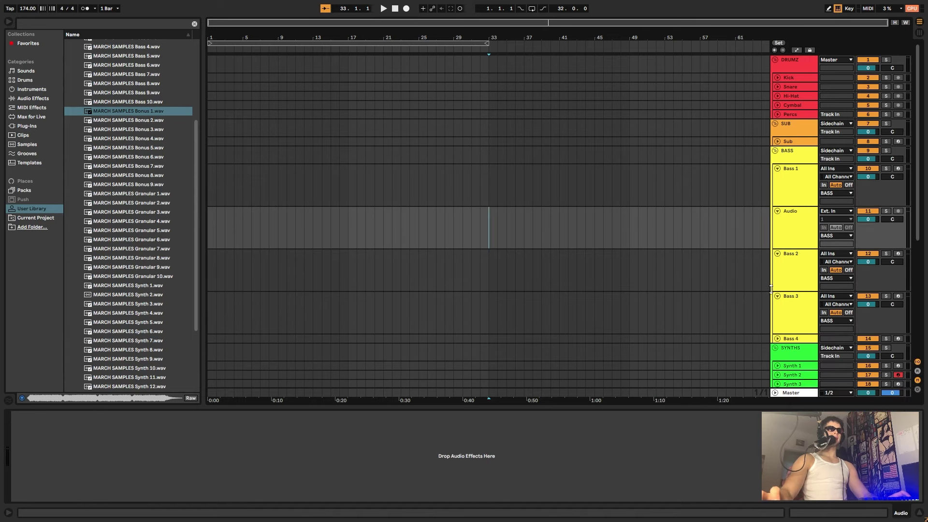
pyautogui.rightClick(788, 282)
pyautogui.press('Escape')
pyautogui.hotkey('ctrl', 't')
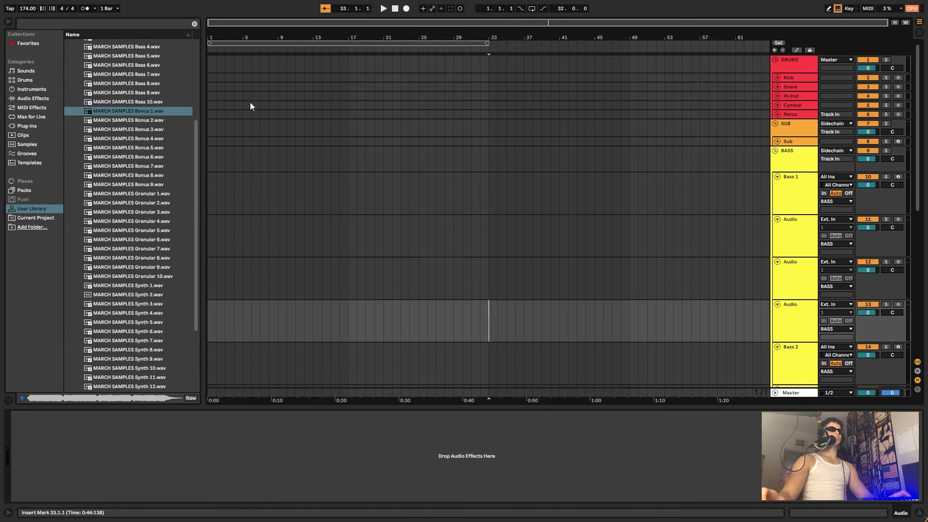
# Place the MARCH SAMPLES Bonus 1 sample at bar 1 on the first new audio track and turn off its warping.
pyautogui.click(128, 112)
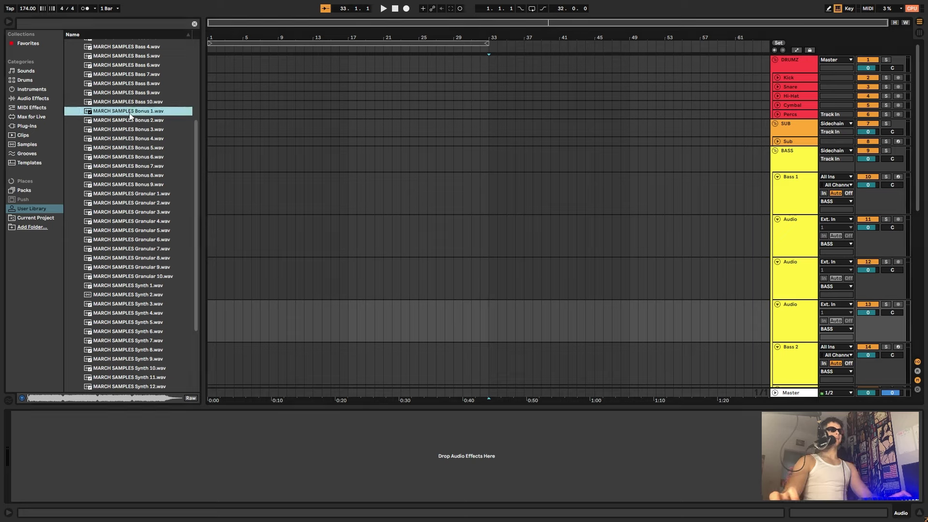
pyautogui.moveTo(129, 114); pyautogui.dragTo(214, 227)
pyautogui.doubleClick(228, 219)
pyautogui.press('space')
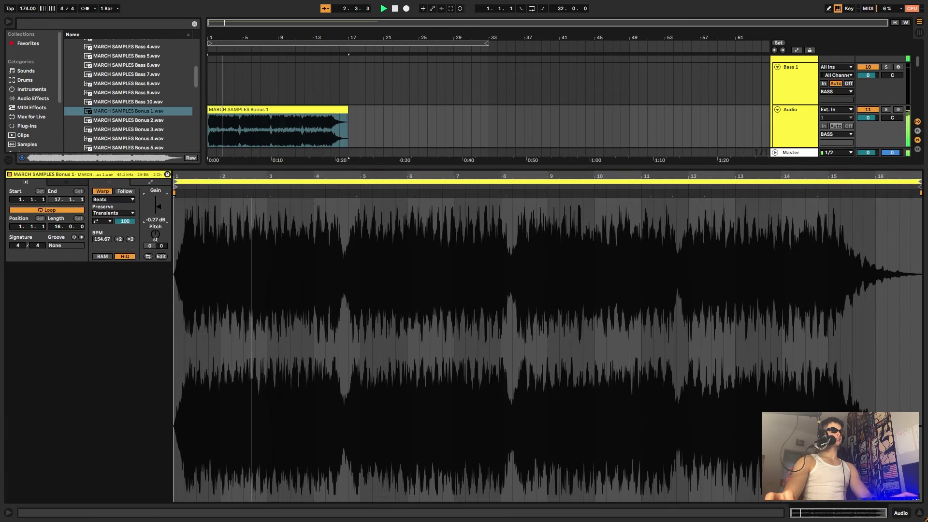
pyautogui.click(102, 191)
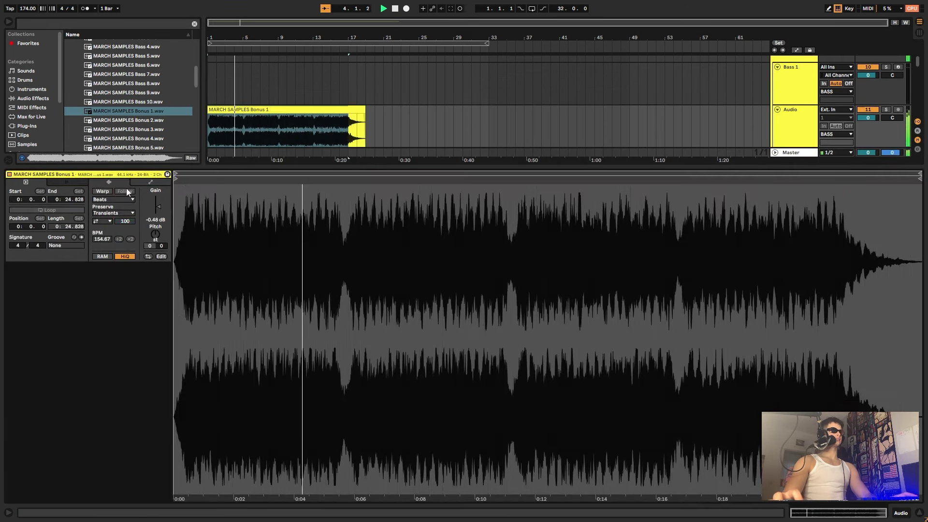
# Trim the Bonus 1 clip to end at bar 17 and duplicate it directly behind the original.
pyautogui.hotkey('shift', 'Tab')
pyautogui.moveTo(365, 120); pyautogui.dragTo(349, 121)
pyautogui.scroll(2, 355, 121)
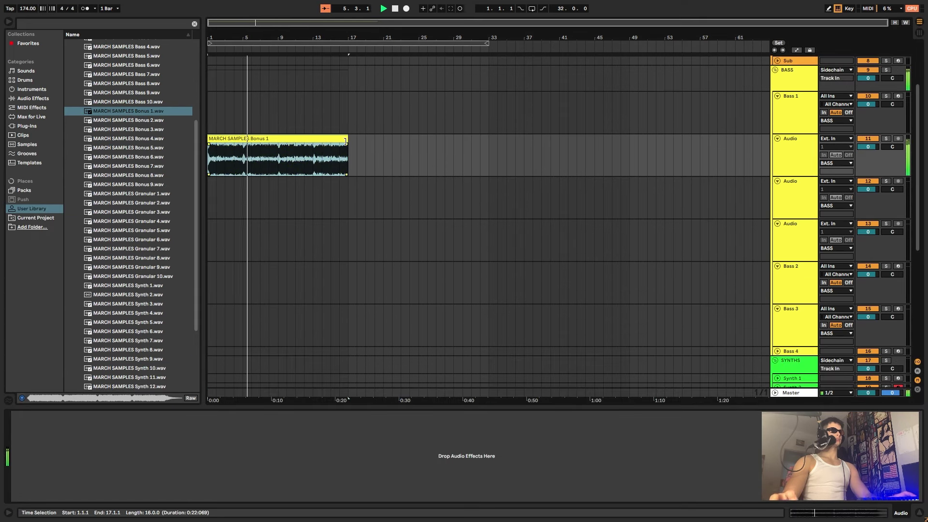
pyautogui.hotkey('ctrl', 'd')
pyautogui.press('space')
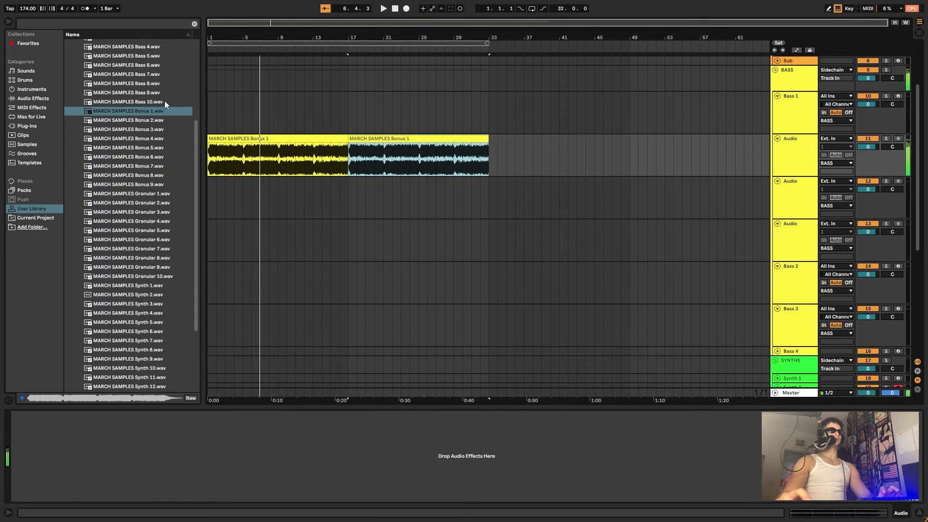
# Place the MARCH SAMPLES Bonus 2 sample at bar 1 on the second new audio track and turn off its warping.
pyautogui.click(147, 121)
pyautogui.moveTo(147, 123); pyautogui.dragTo(209, 196)
pyautogui.hotkey('shift', 'Tab')
pyautogui.press('space')
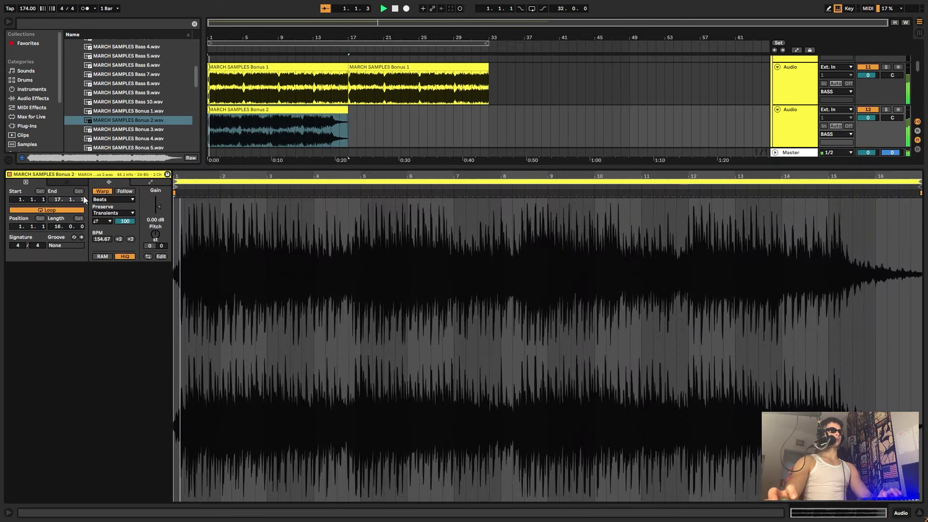
pyautogui.click(100, 192)
# Trim the Bonus 2 clip to end at bar 17 and duplicate it directly behind the original.
pyautogui.hotkey('shift', 'Tab')
pyautogui.scroll(2, 353, 180)
pyautogui.moveTo(364, 150); pyautogui.dragTo(348, 182)
pyautogui.scroll(2, 345, 194)
pyautogui.hotkey('ctrl', 'd')
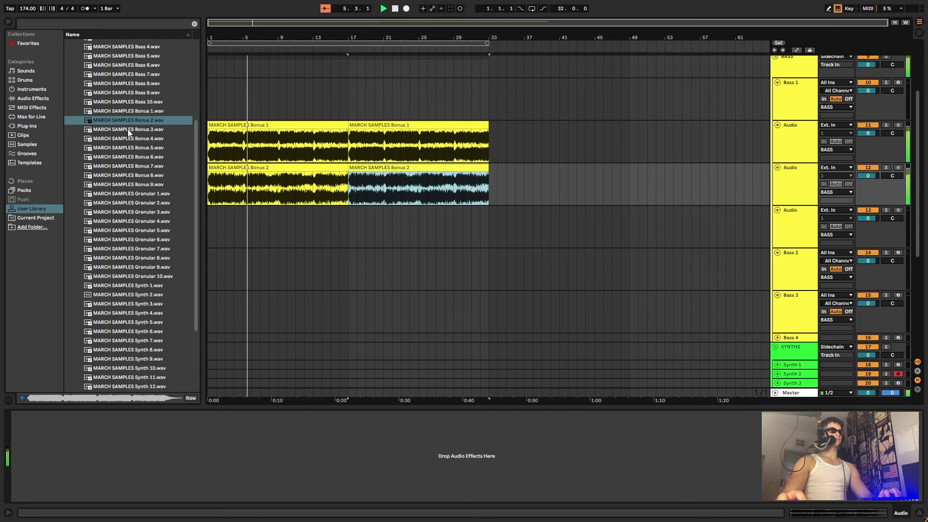
# Place the MARCH SAMPLES Bonus 3 sample at bar 1 on the third new audio track and turn off its warping.
pyautogui.moveTo(127, 129); pyautogui.dragTo(210, 230)
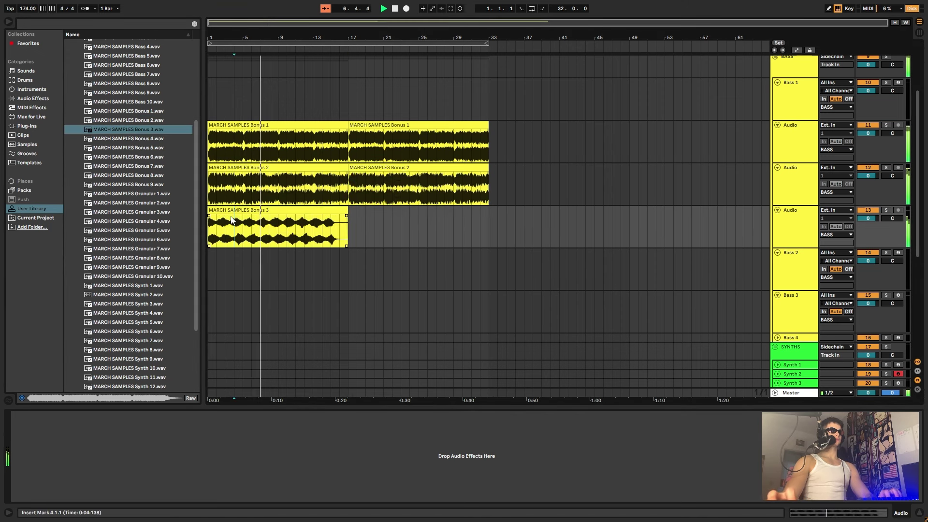
pyautogui.doubleClick(233, 210)
pyautogui.click(100, 193)
# Trim the Bonus 3 clip to end at bar 17 and duplicate it directly behind the original.
pyautogui.hotkey('shift', 'Tab')
pyautogui.scroll(2, 381, 175)
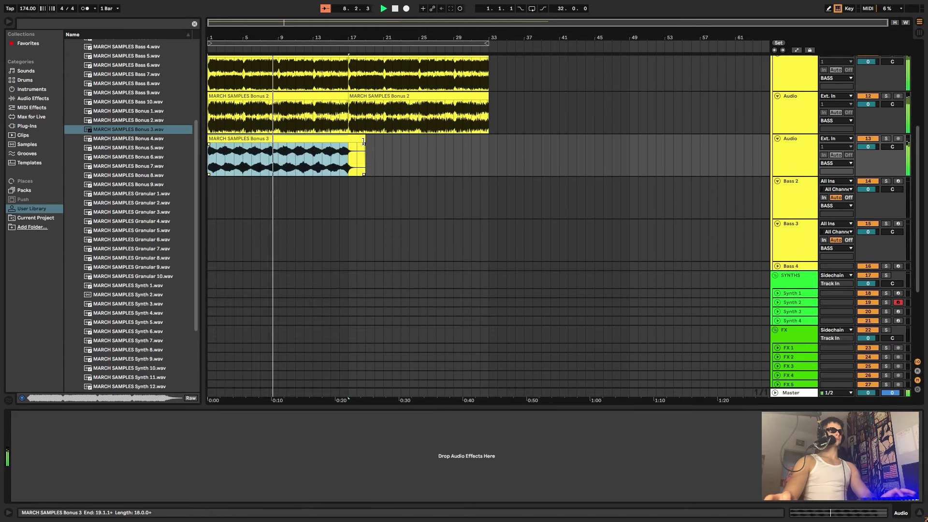
pyautogui.scroll(3, 350, 197)
pyautogui.hotkey('ctrl', 'd')
pyautogui.scroll(3, 329, 179)
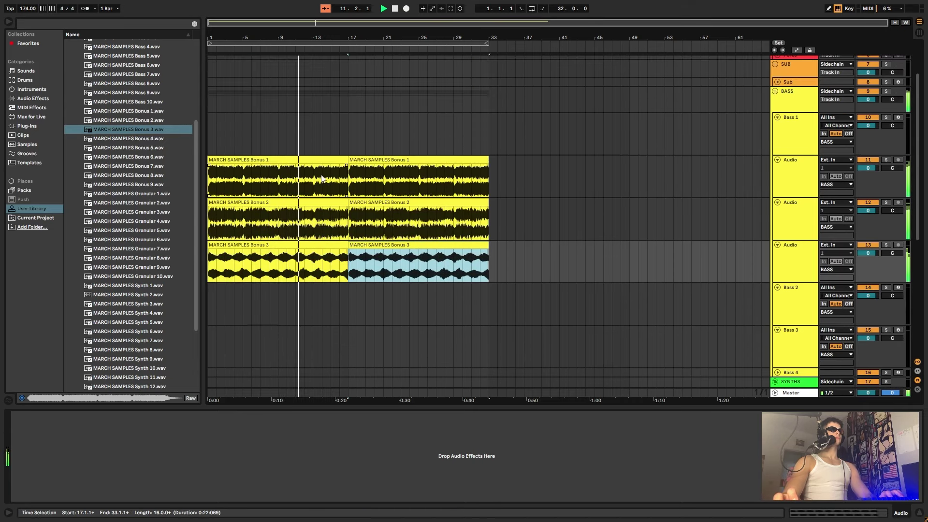
pyautogui.moveTo(374, 32); pyautogui.dragTo(387, 38)
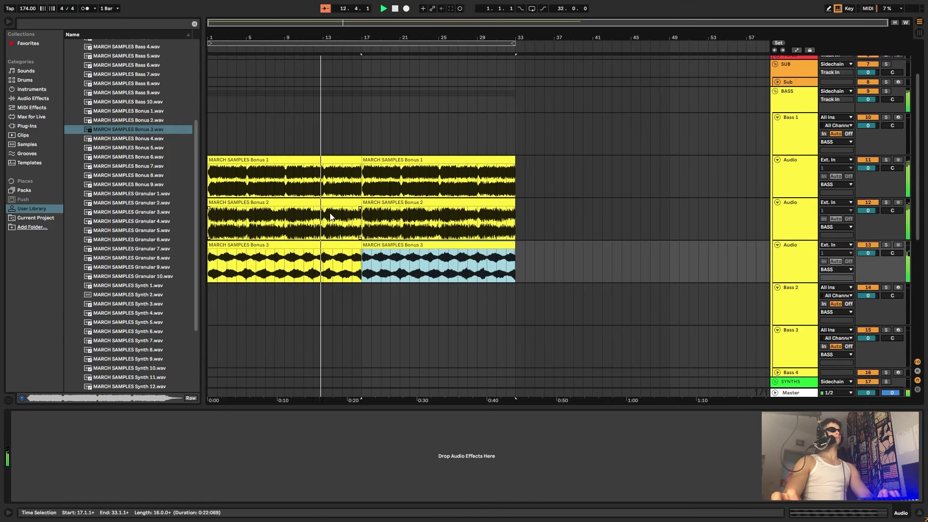
pyautogui.click(360, 178)
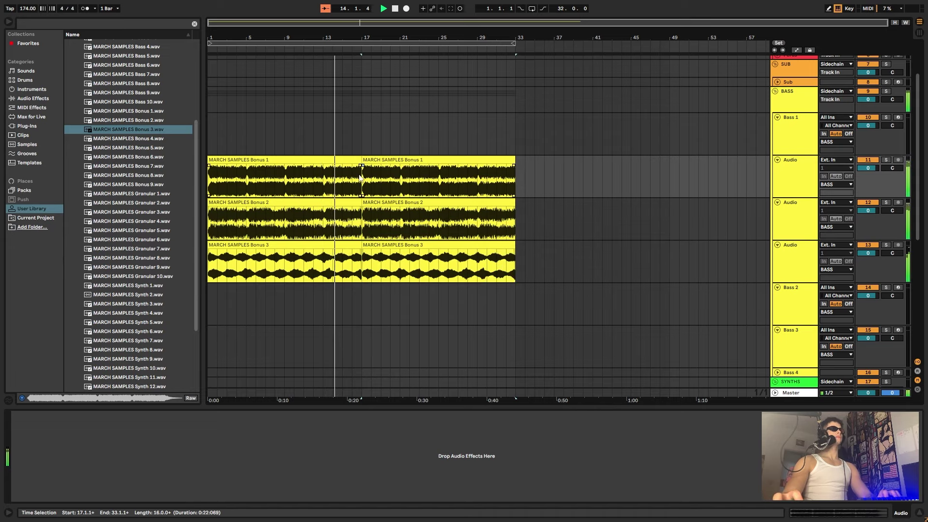
pyautogui.click(361, 212)
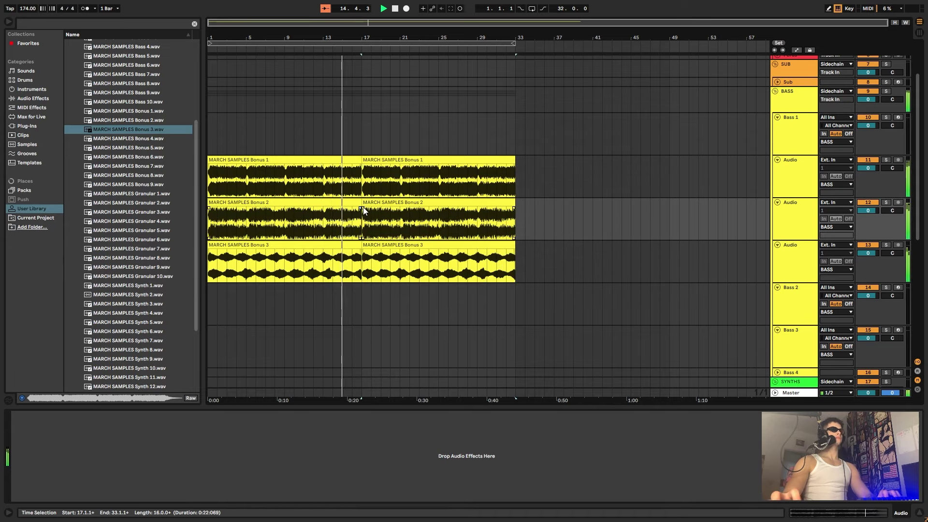
pyautogui.click(365, 261)
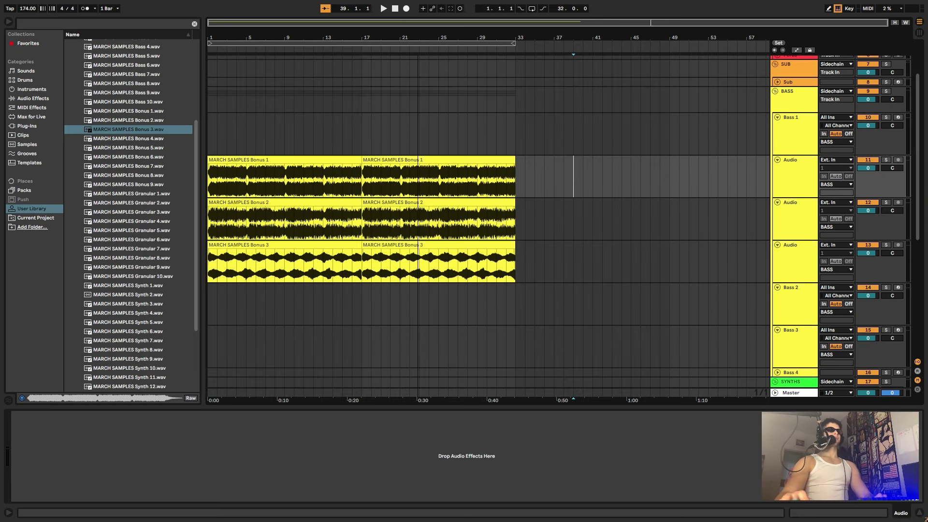
# Move the second Bonus 1 clip so that it starts at bar 33.
pyautogui.click(460, 154)
pyautogui.moveTo(443, 165); pyautogui.dragTo(531, 157)
pyautogui.click(527, 161)
pyautogui.moveTo(455, 159); pyautogui.dragTo(609, 160)
pyautogui.click(564, 179)
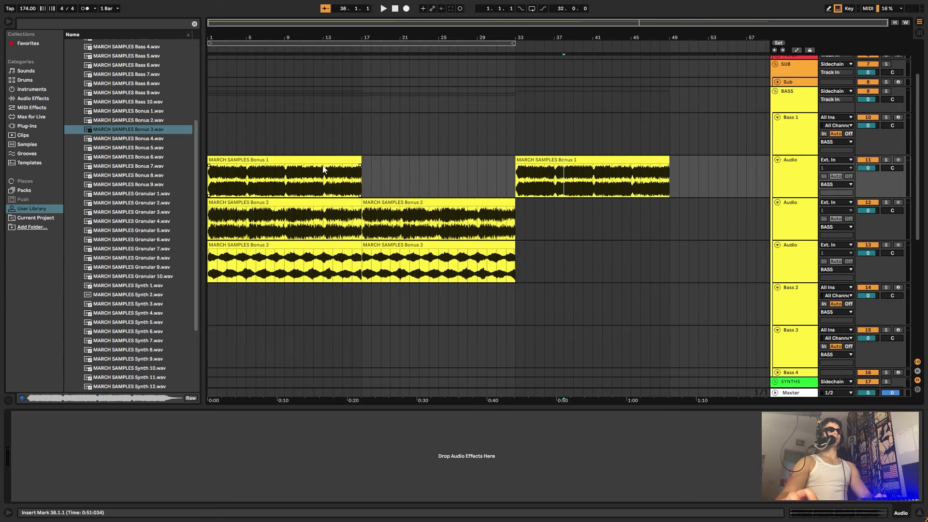
# Delete the Bonus 1 and Bonus 2 clips that start at bar 1, leaving only Bonus 3 in the opening 16 bars.
pyautogui.moveTo(323, 169); pyautogui.dragTo(441, 166)
pyautogui.press('Delete')
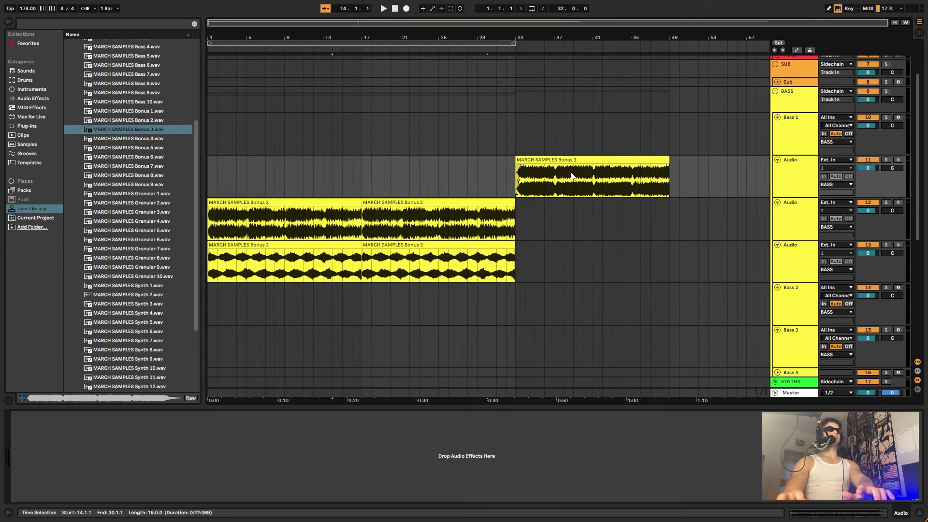
pyautogui.click(585, 161)
pyautogui.click(622, 220)
pyautogui.click(454, 203)
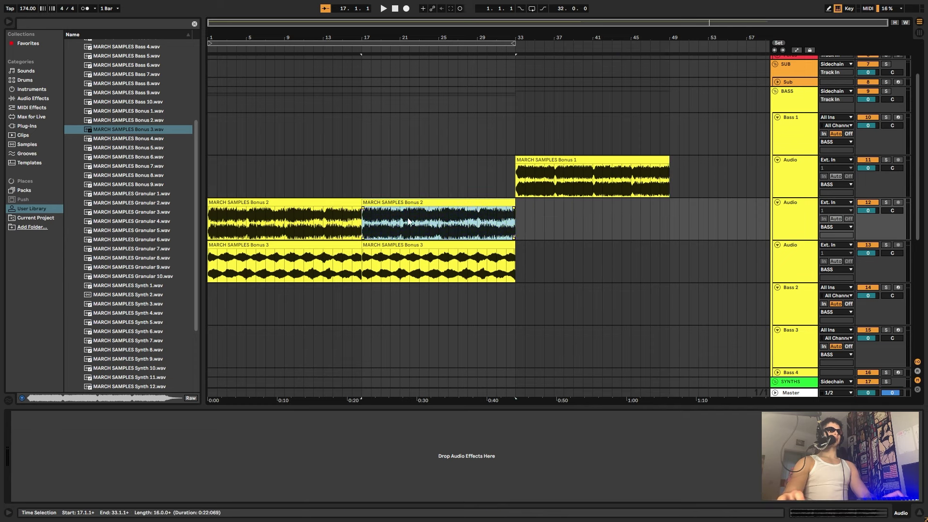
pyautogui.click(239, 203)
pyautogui.press('Delete')
pyautogui.moveTo(243, 213); pyautogui.dragTo(209, 216)
pyautogui.press('space')
pyautogui.click(335, 245)
pyautogui.click(315, 225)
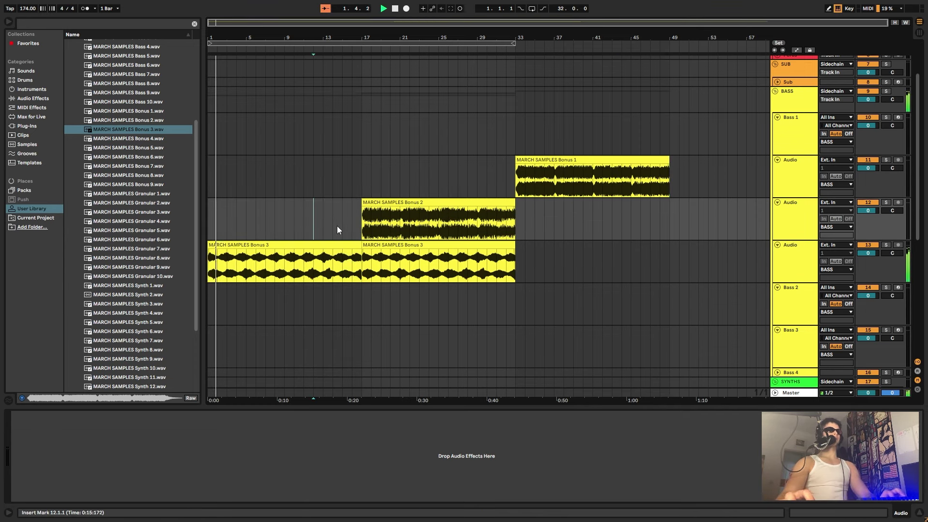
pyautogui.press('space')
# Duplicate the Bonus 2 and Bonus 3 clips at bar 17 so that both layers continue from bar 33 under Bonus 1.
pyautogui.click(394, 203)
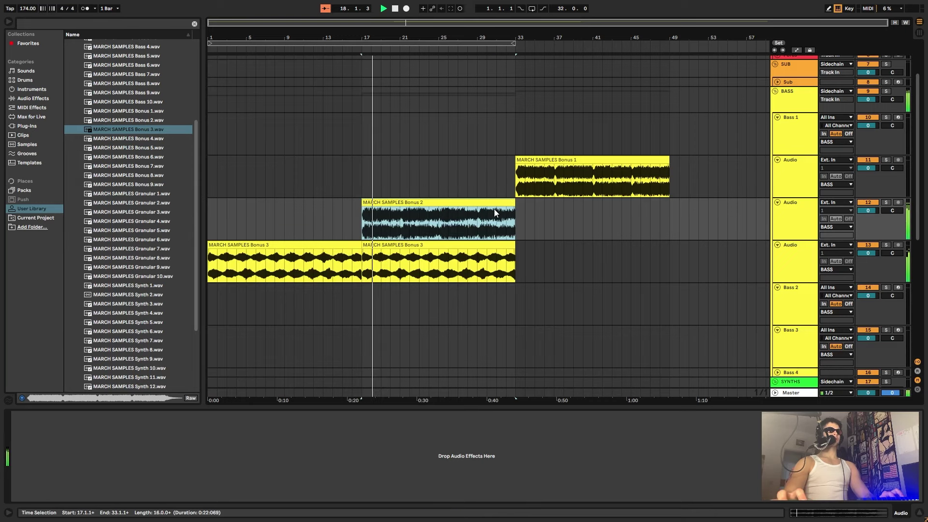
pyautogui.hotkey('ctrl', 'd')
pyautogui.hotkey('ctrl', 's')
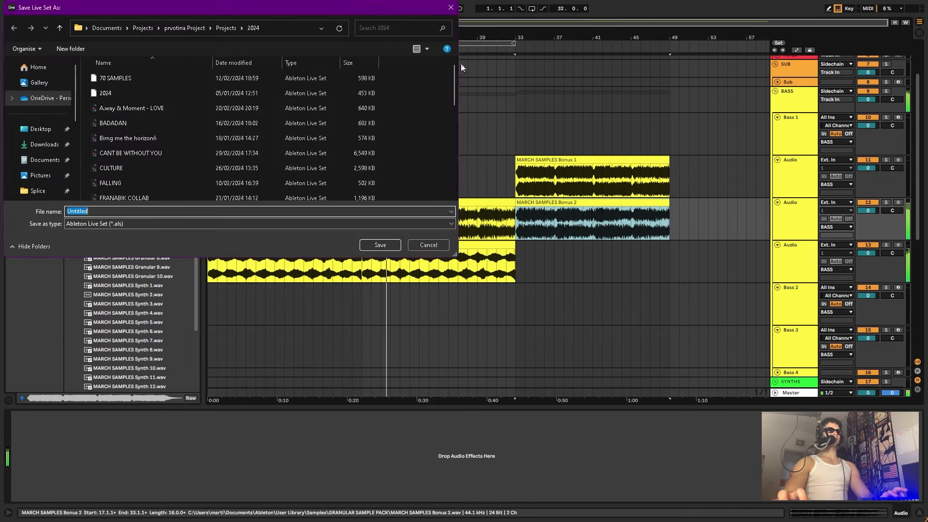
pyautogui.click(448, 12)
pyautogui.moveTo(364, 262); pyautogui.dragTo(522, 253)
pyautogui.hotkey('ctrl', 'd')
# Add locators at bars 17, 33 and 49 to mark the section boundaries.
pyautogui.rightClick(362, 51)
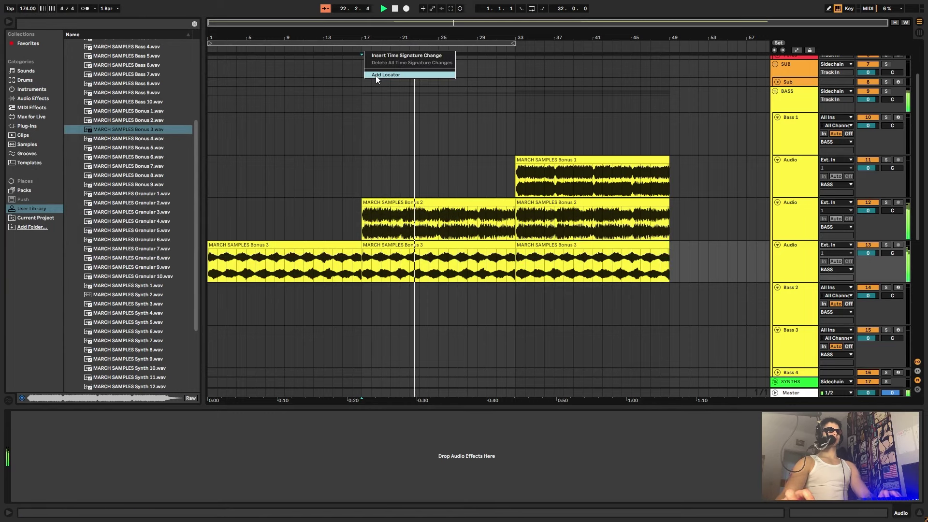
pyautogui.click(377, 77)
pyautogui.click(508, 91)
pyautogui.rightClick(516, 51)
pyautogui.click(556, 76)
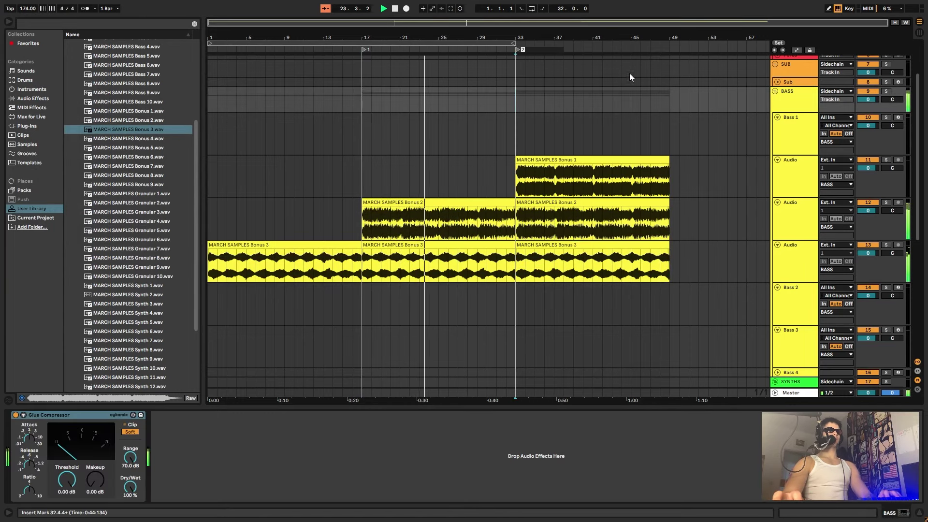
pyautogui.rightClick(670, 50)
pyautogui.click(693, 76)
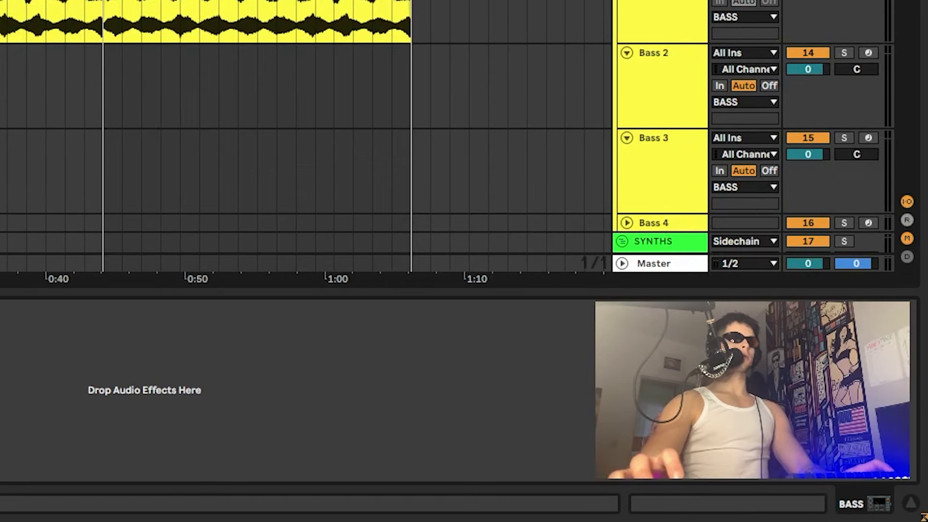
pyautogui.click(489, 9)
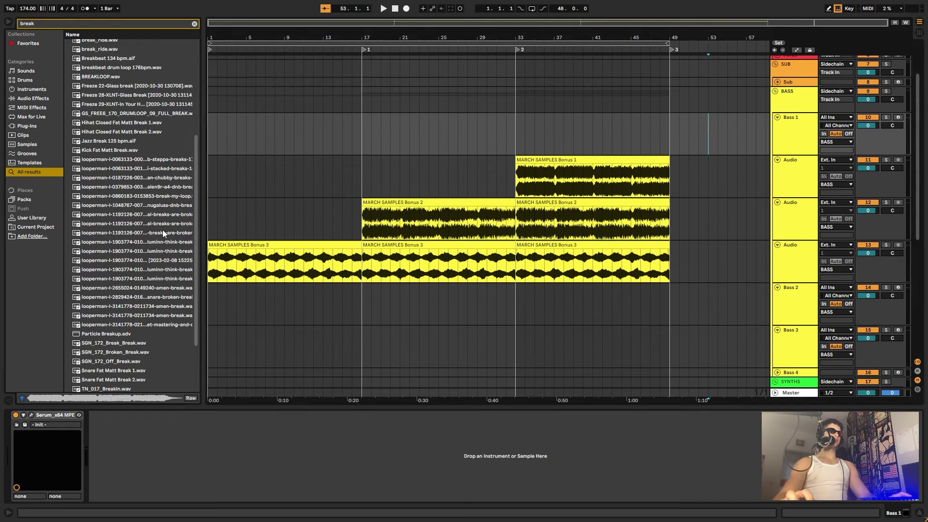
# Audition the looperman break loops in the "break" search results, including the chubby and luminn think-break samples.
pyautogui.click(163, 231)
pyautogui.click(158, 222)
pyautogui.click(164, 198)
pyautogui.click(167, 181)
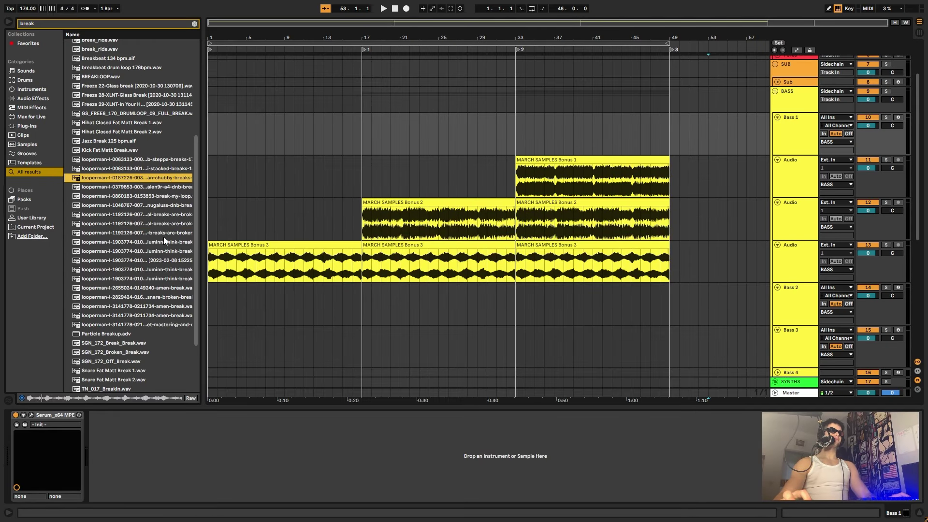
pyautogui.click(163, 236)
pyautogui.click(166, 251)
pyautogui.click(163, 263)
pyautogui.click(165, 252)
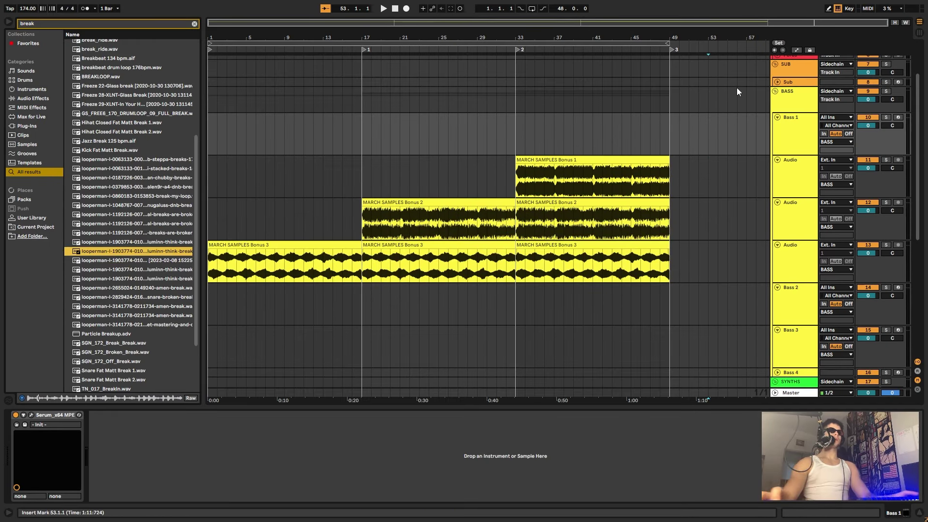
# Expand the Percs track and try the selected luminn think-break loop on it at bar 17 against the bass samples.
pyautogui.scroll(2, 754, 88)
pyautogui.click(778, 94)
pyautogui.moveTo(162, 251); pyautogui.dragTo(364, 111)
pyautogui.press('space')
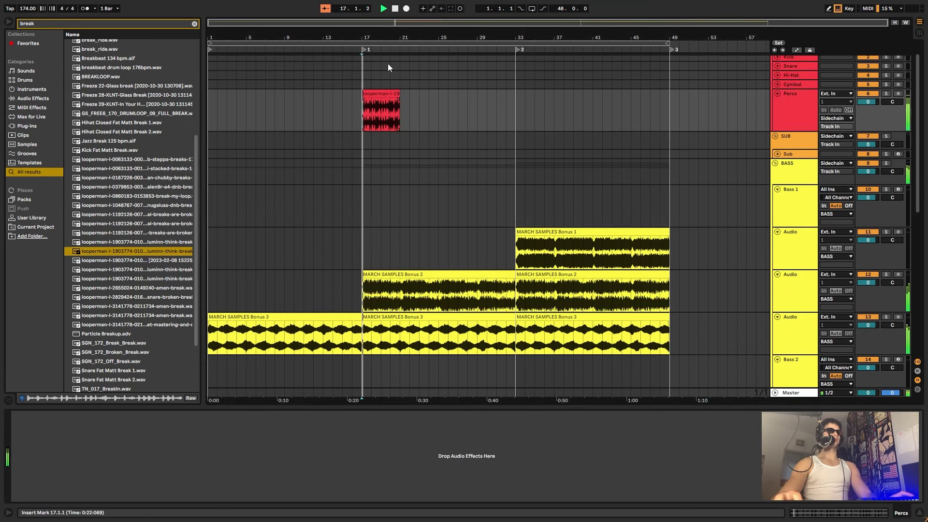
pyautogui.moveTo(387, 38); pyautogui.dragTo(388, 68)
pyautogui.click(397, 95)
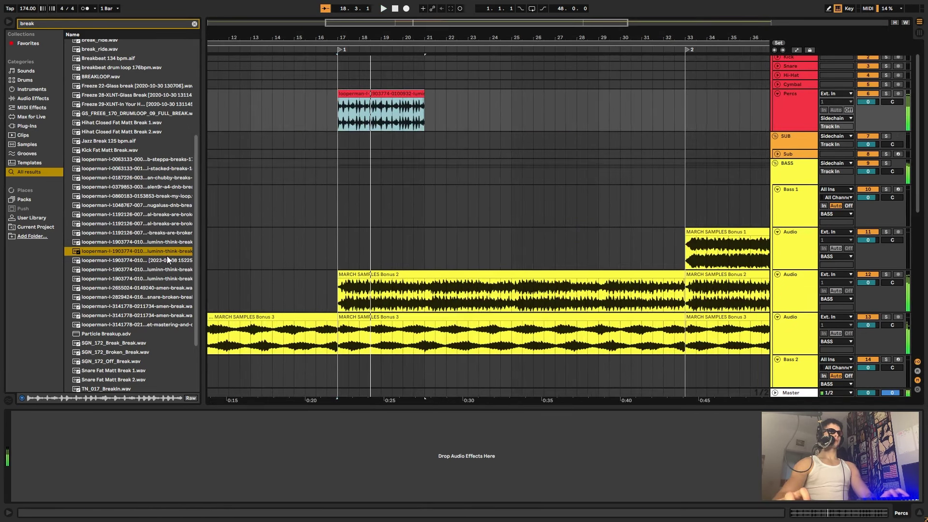
pyautogui.moveTo(166, 260); pyautogui.dragTo(344, 116)
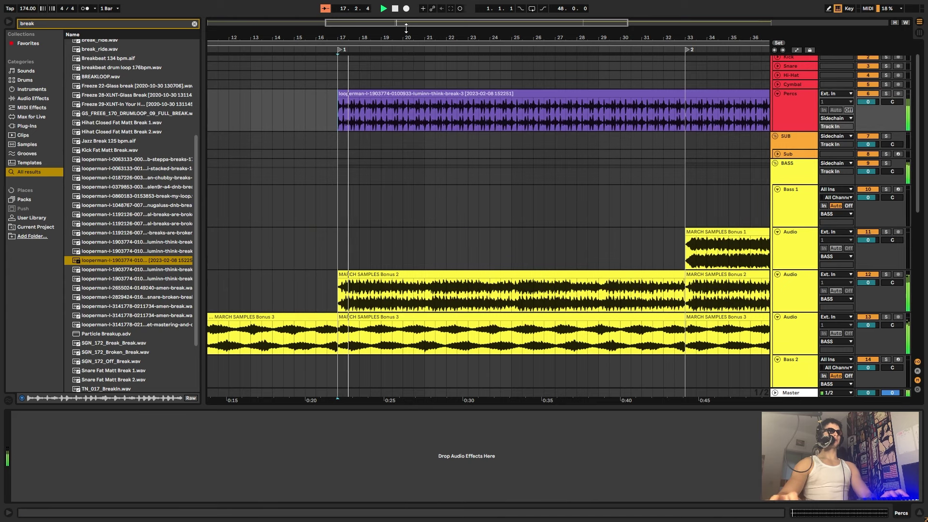
pyautogui.moveTo(451, 37); pyautogui.dragTo(450, 20)
pyautogui.moveTo(662, 93); pyautogui.dragTo(519, 97)
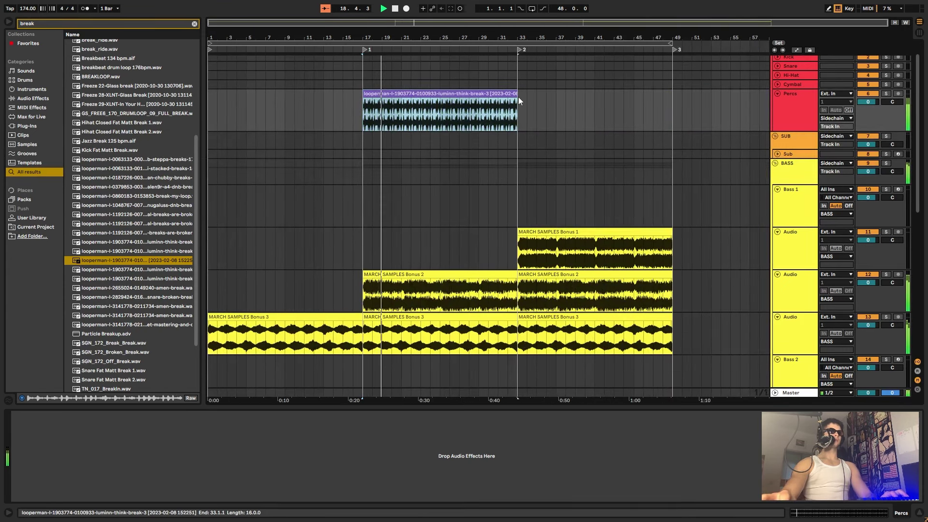
# Replace the Percs clip at bar 17 with the original four-bar luminn-think-break-3 loop.
pyautogui.press('Delete')
pyautogui.doubleClick(135, 269)
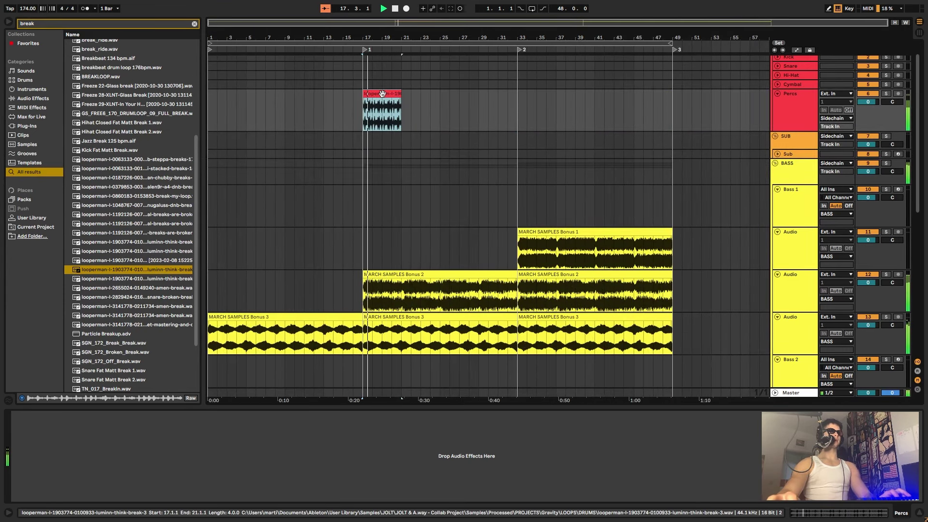
# Compare the two luminn-think-break-3 loops against the bass and place the first-listed one on the Percs track at bar 17.
pyautogui.doubleClick(175, 278)
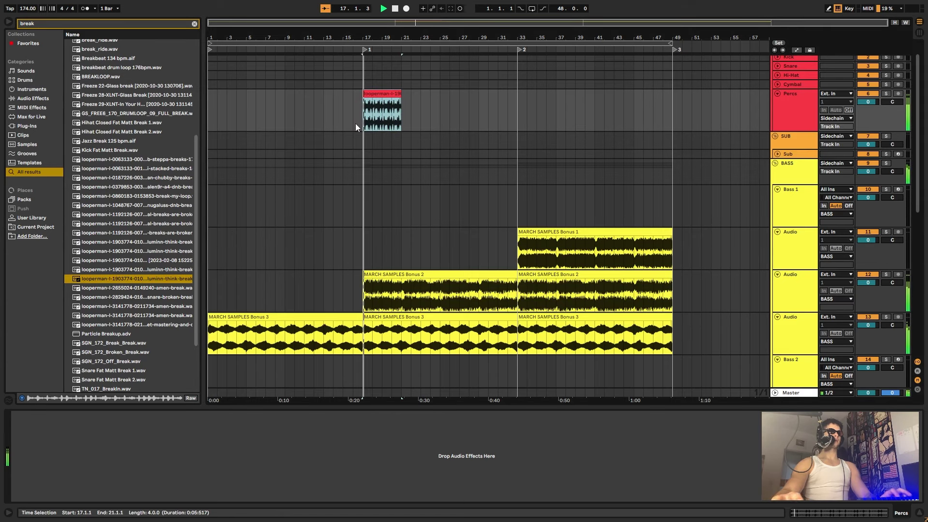
pyautogui.moveTo(368, 39); pyautogui.dragTo(368, 61)
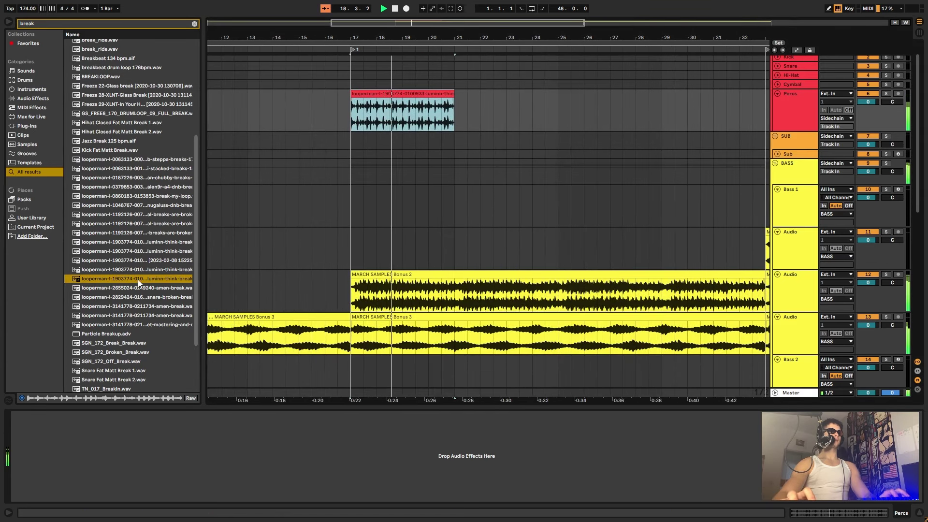
pyautogui.moveTo(135, 269); pyautogui.dragTo(346, 104)
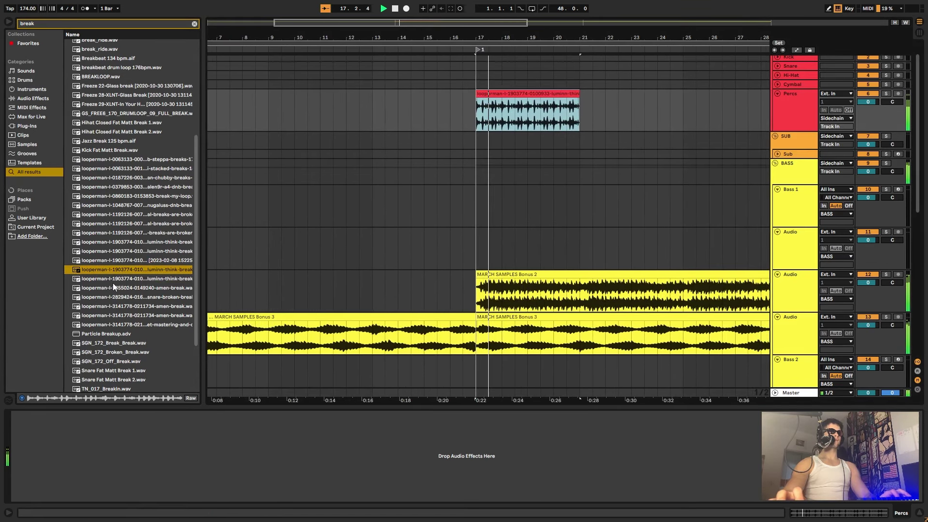
# Stop playback and audition the amen, snare-broken, luminn think-break and breaks-are-broken loops with their full file names shown.
pyautogui.moveTo(205, 286); pyautogui.dragTo(239, 286)
pyautogui.press('space')
pyautogui.click(179, 288)
pyautogui.click(153, 297)
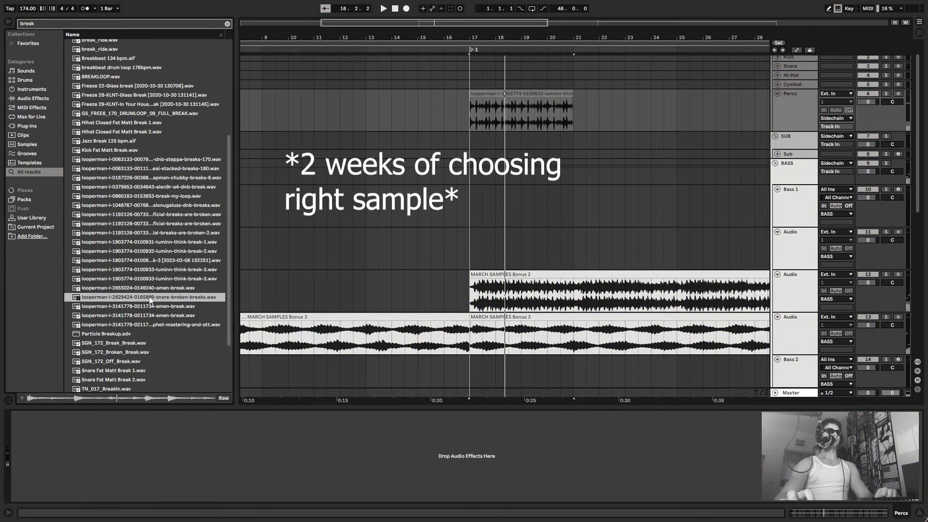
pyautogui.click(150, 307)
pyautogui.click(148, 317)
pyautogui.click(147, 325)
pyautogui.click(151, 280)
pyautogui.click(155, 270)
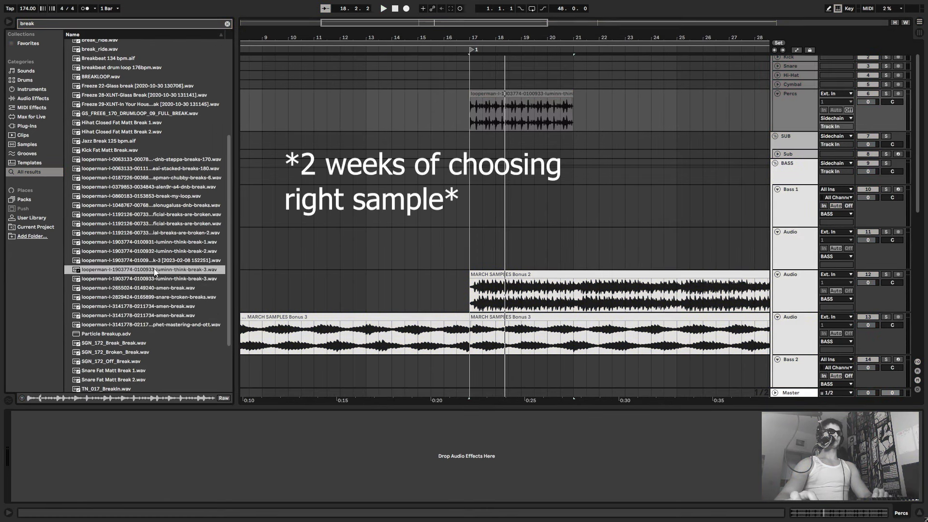
pyautogui.click(160, 261)
pyautogui.click(160, 252)
pyautogui.click(162, 242)
pyautogui.click(163, 233)
pyautogui.moveTo(163, 215); pyautogui.dragTo(476, 109)
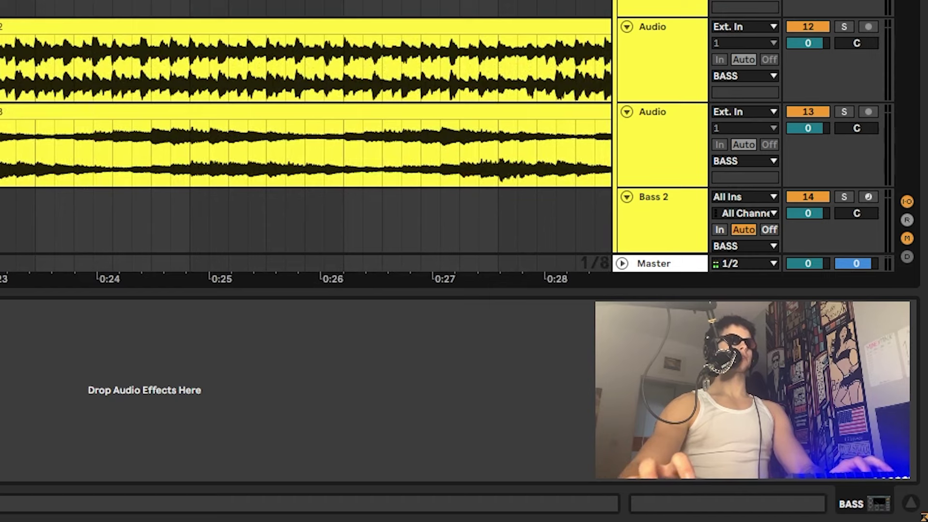
# Fill the section from 17.3.3 to 17.4.1 of the Percs break with the slice just before it and play it back.
pyautogui.press('+')
pyautogui.press('Down')
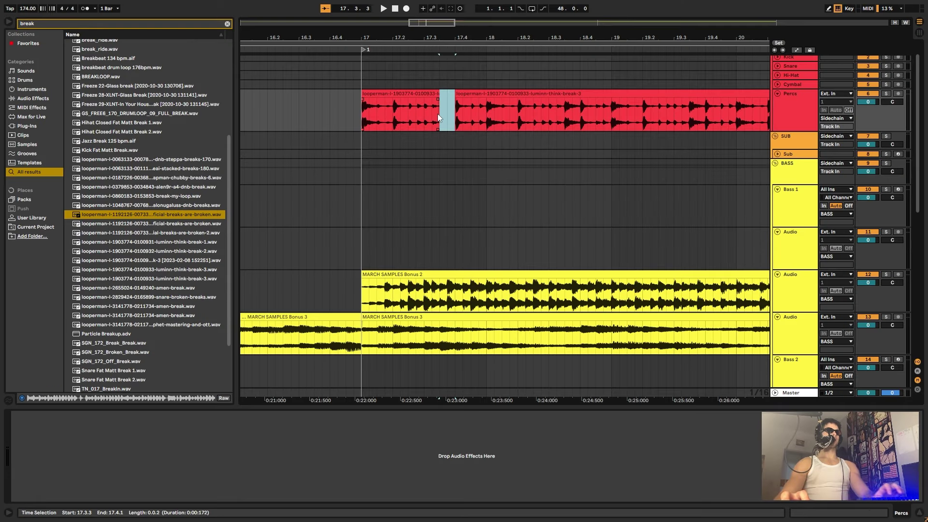
pyautogui.moveTo(438, 115); pyautogui.dragTo(423, 119)
pyautogui.press('space')
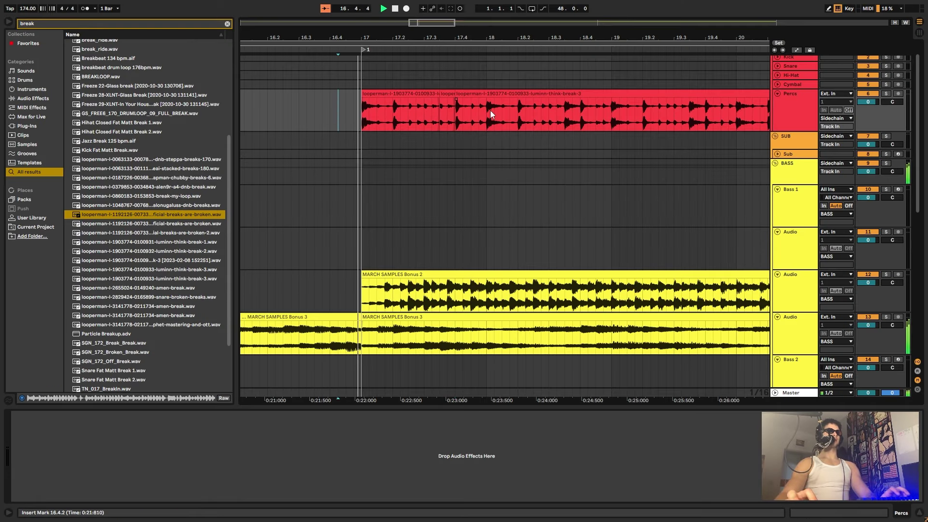
# Try duplicating the first bar of the edited Percs break, from bar 17 to bar 18.
pyautogui.moveTo(485, 114); pyautogui.dragTo(374, 120)
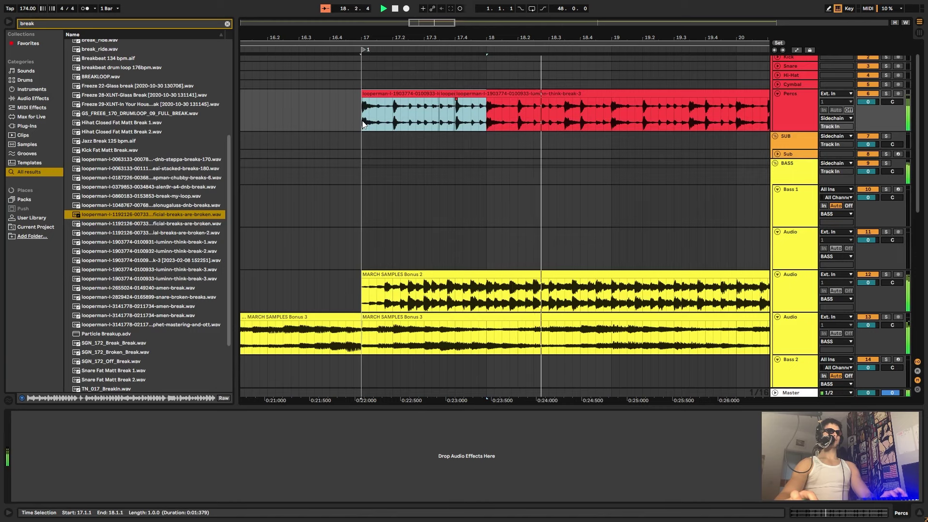
pyautogui.hotkey('ctrl', 'd')
pyautogui.hotkey('ctrl', 'd')
pyautogui.moveTo(558, 38); pyautogui.dragTo(427, 30)
pyautogui.hotkey('ctrl', 'z')
pyautogui.hotkey('ctrl', 'z')
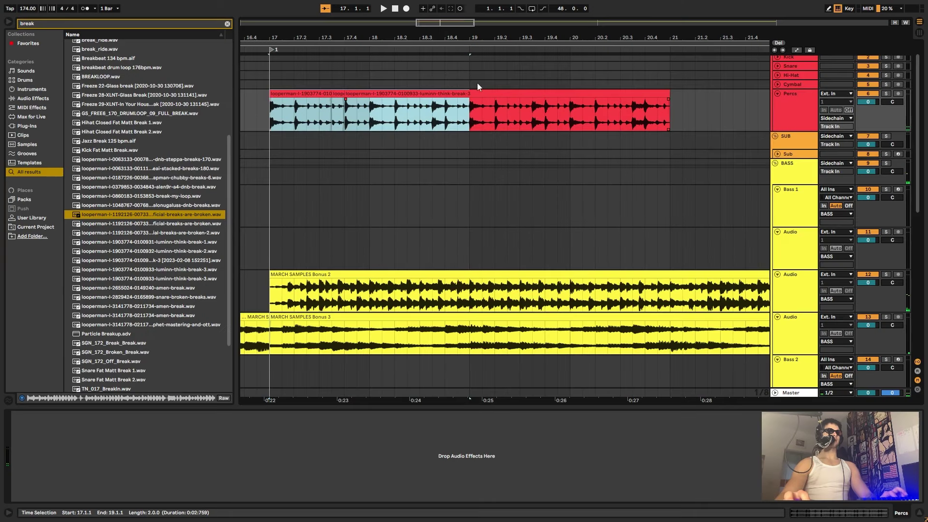
# Duplicate the first two bars of the Percs break from bar 17 up to bar 33, and play from 16.3.1.
pyautogui.hotkey('ctrl', 'd')
pyautogui.moveTo(472, 37); pyautogui.dragTo(361, 27)
pyautogui.hotkey('ctrl', 'd')
pyautogui.hotkey('ctrl', 'd')
pyautogui.hotkey('ctrl', 'd')
pyautogui.hotkey('ctrl', 'd')
pyautogui.hotkey('ctrl', 'd')
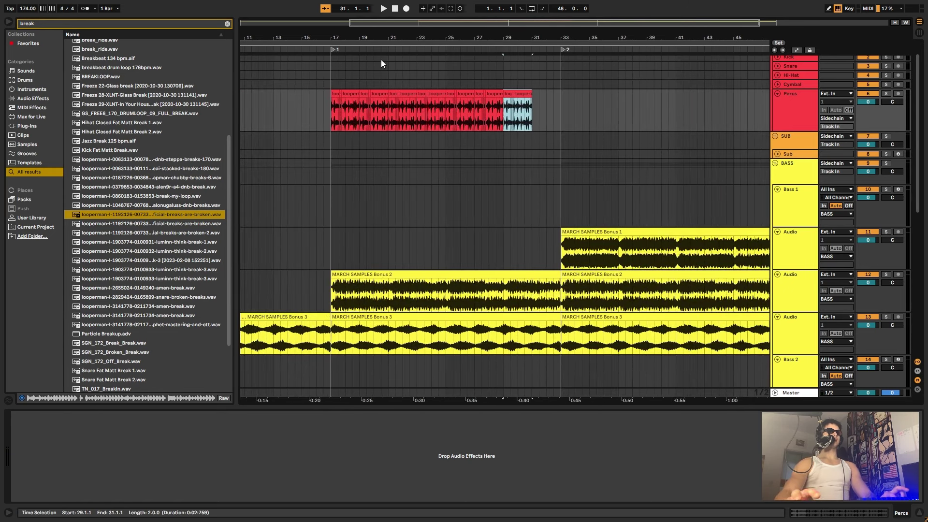
pyautogui.hotkey('ctrl', 'd')
pyautogui.click(323, 125)
pyautogui.press('space')
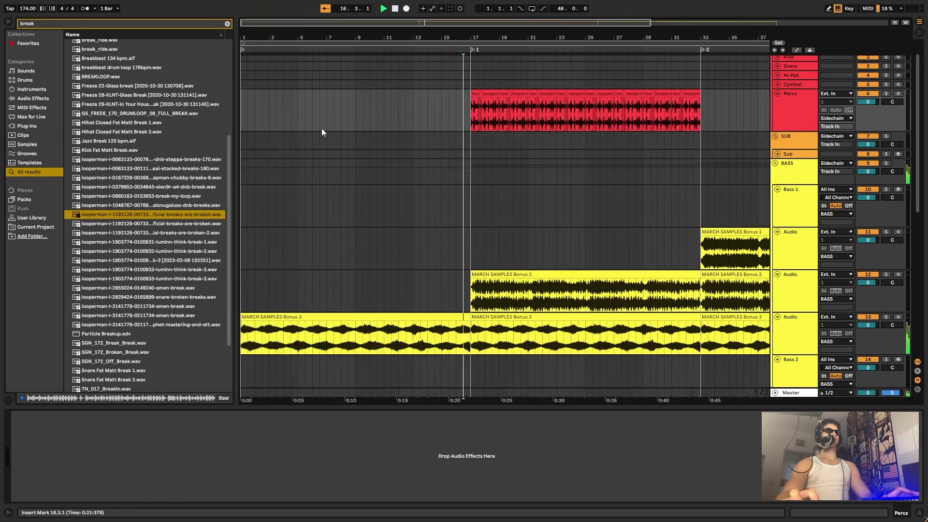
# Find Auto Filter in the browser and add it to the Percs track, with the cutoff at 3.50 kHz and resonance at 0%.
pyautogui.click(227, 24)
pyautogui.write('auto')
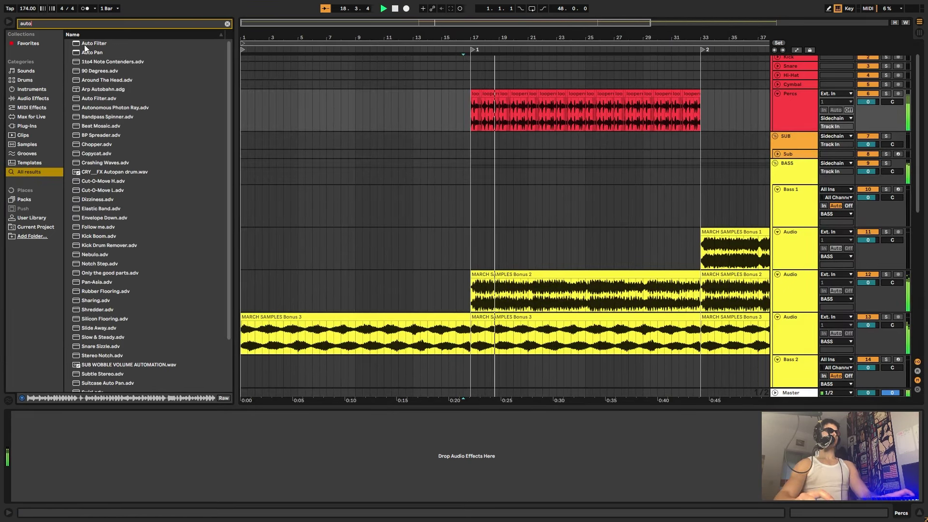
pyautogui.moveTo(84, 44); pyautogui.dragTo(535, 114)
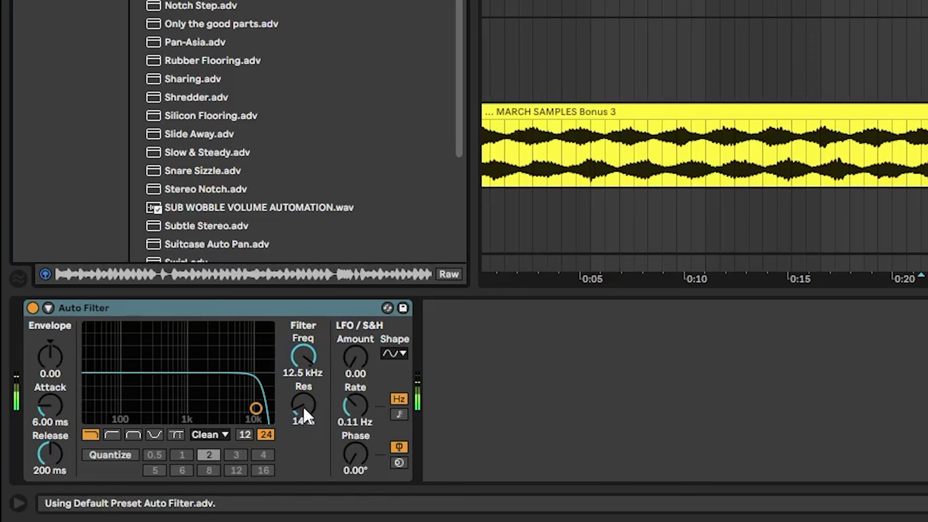
pyautogui.moveTo(153, 440); pyautogui.dragTo(158, 449)
# Automate the Percs Auto Filter frequency to rise gradually from bar 17 to 19.9 kHz at bar 33.
pyautogui.rightClick(154, 440)
pyautogui.click(338, 366)
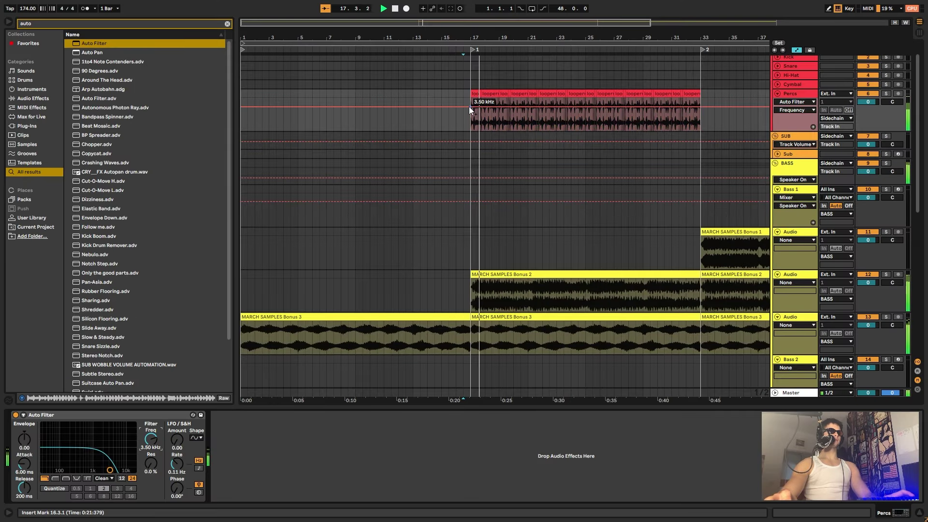
pyautogui.moveTo(469, 107); pyautogui.dragTo(598, 107)
pyautogui.moveTo(701, 108); pyautogui.dragTo(701, 98)
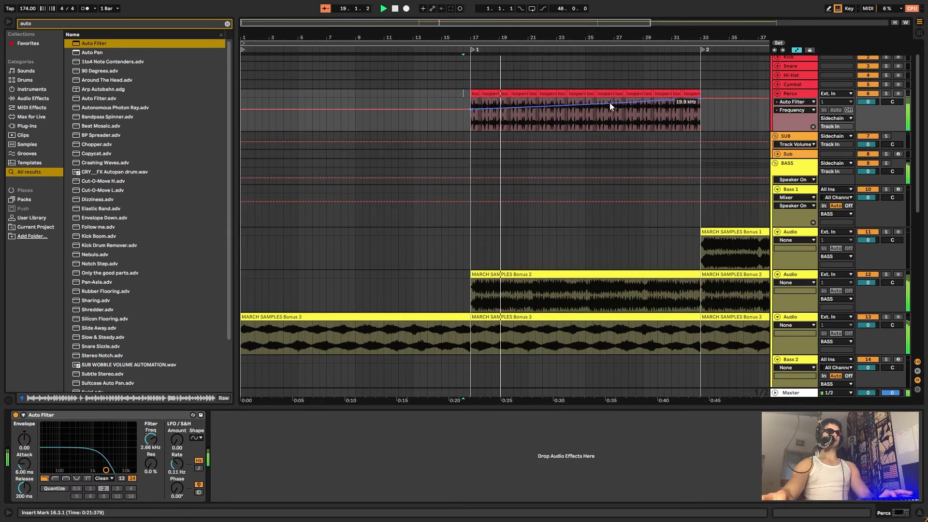
# Copy the Percs Auto Filter to the audio track that holds the MARCH SAMPLES Bonus 2 clips.
pyautogui.click(106, 417)
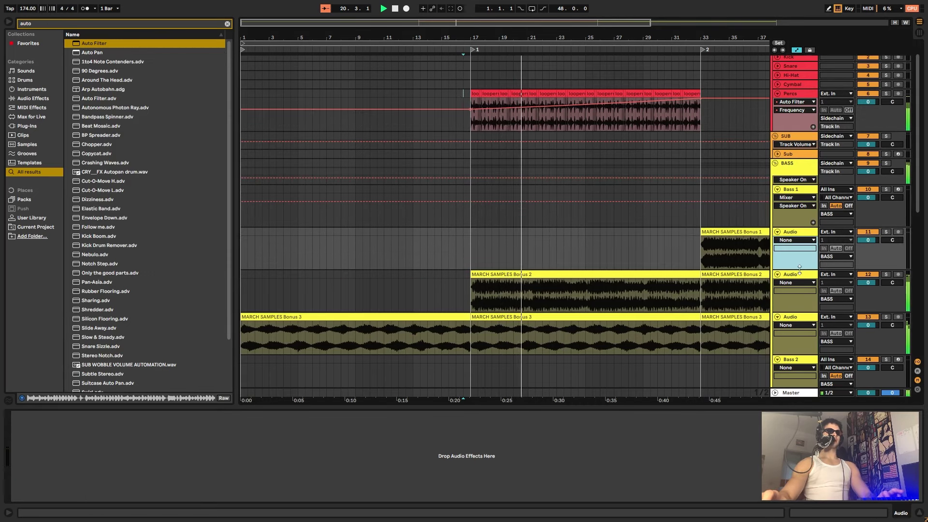
pyautogui.click(799, 275)
pyautogui.click(200, 442)
pyautogui.hotkey('ctrl', 'v')
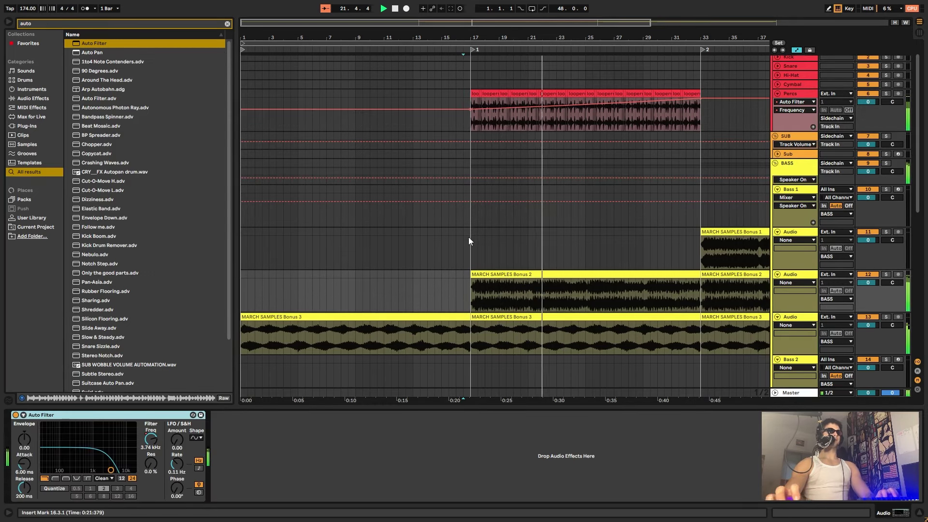
# Clear the browser search and hide the automation lanes in the arrangement.
pyautogui.click(227, 24)
pyautogui.moveTo(685, 34); pyautogui.dragTo(425, 35)
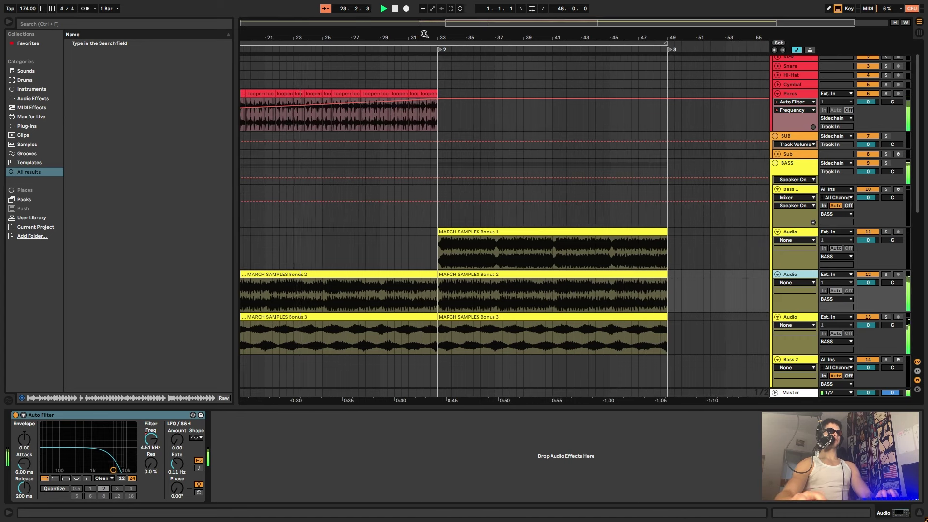
pyautogui.scroll(3, 440, 45)
pyautogui.scroll(1, 574, 146)
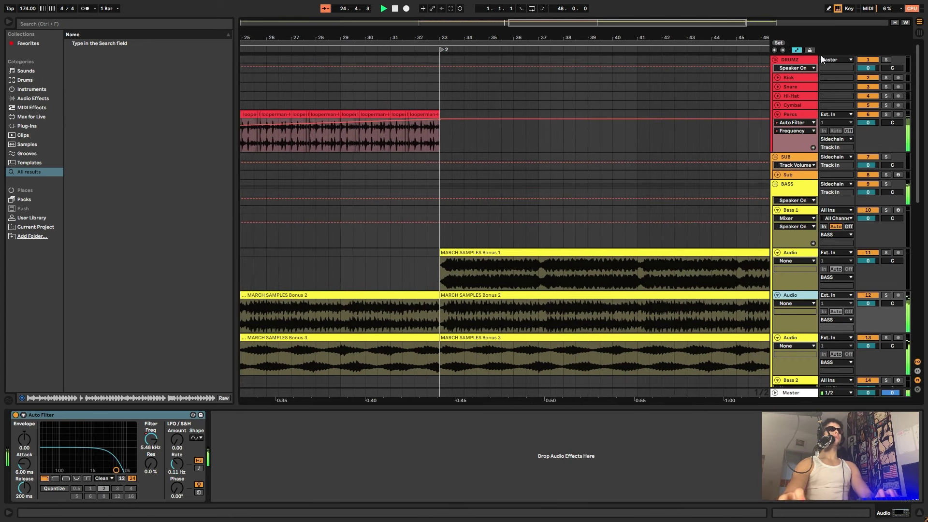
pyautogui.click(793, 51)
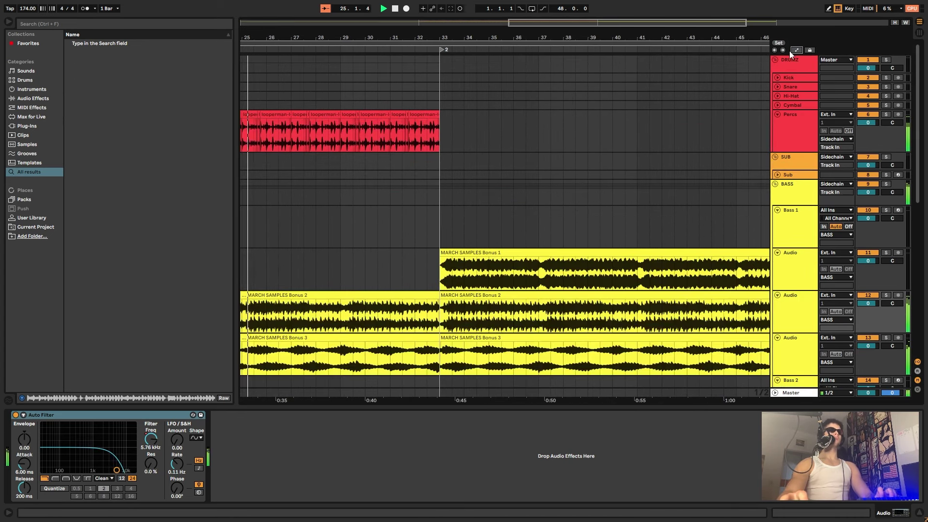
# Expand the Sub track and insert a half-bar MIDI clip at bar 33 with looping turned off.
pyautogui.click(779, 181)
pyautogui.click(777, 175)
pyautogui.click(783, 182)
pyautogui.doubleClick(446, 190)
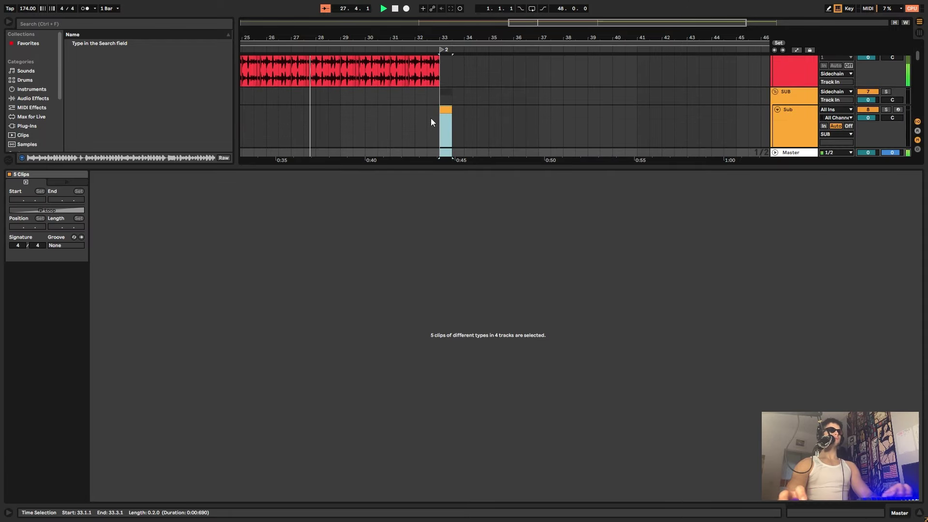
pyautogui.click(442, 115)
pyautogui.click(69, 210)
pyautogui.hotkey('shift', 'Tab')
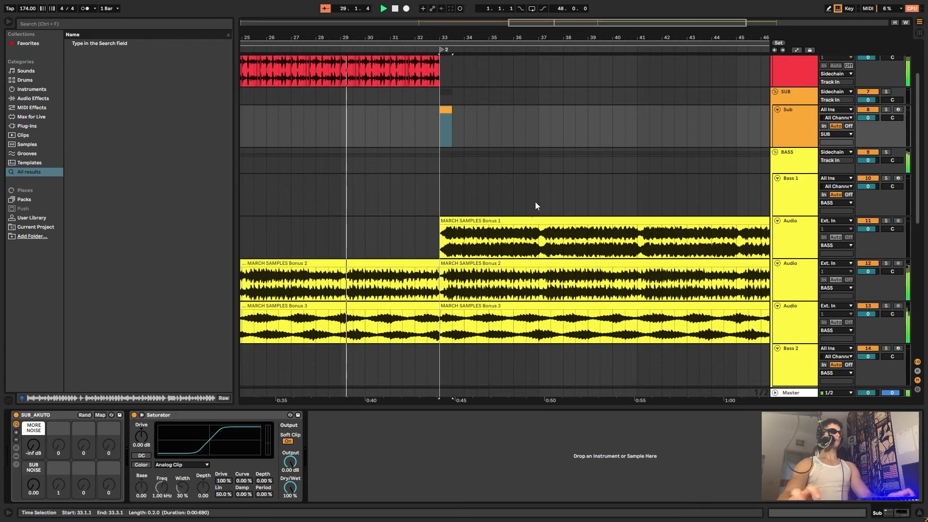
# Extend the Sub MIDI clip to eight bars so that it ends at bar 41.
pyautogui.scroll(2, 535, 202)
pyautogui.click(503, 175)
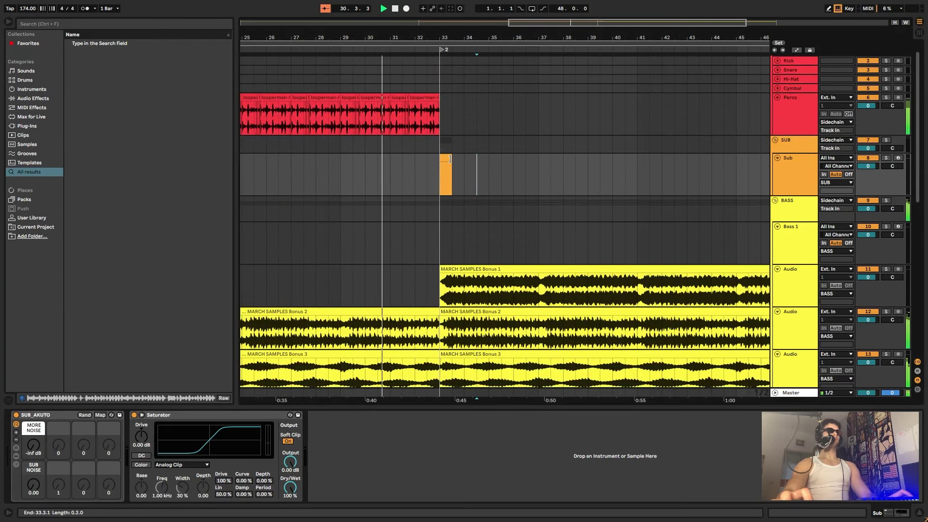
pyautogui.moveTo(449, 159); pyautogui.dragTo(632, 180)
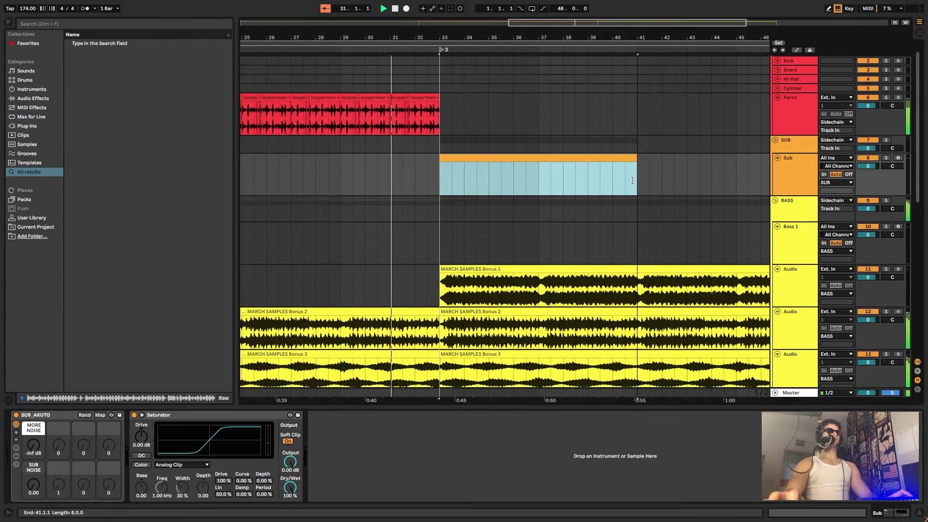
# Draw a one-bar note at the start of the Sub clip and lower it to D0.
pyautogui.doubleClick(459, 158)
pyautogui.doubleClick(225, 385)
pyautogui.moveTo(226, 385); pyautogui.dragTo(307, 385)
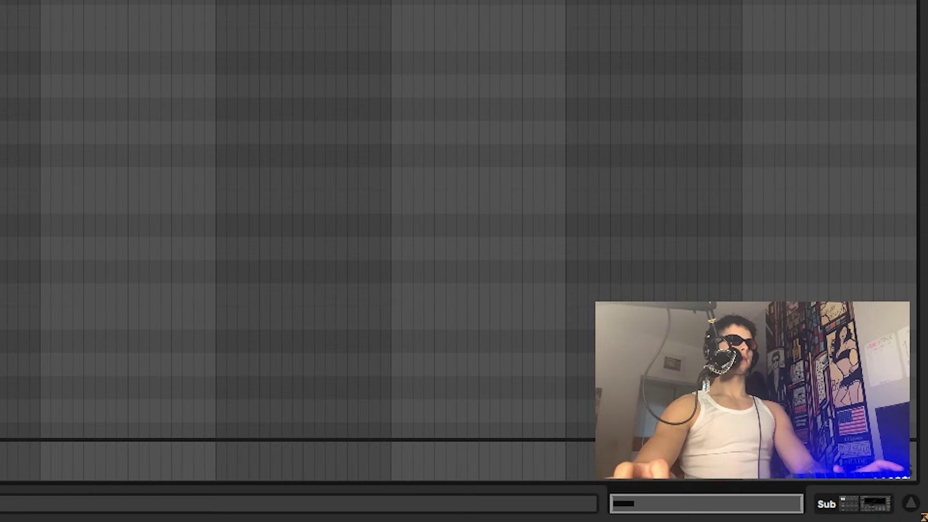
pyautogui.hotkey('shift', 'Down')
pyautogui.hotkey('shift', 'Down')
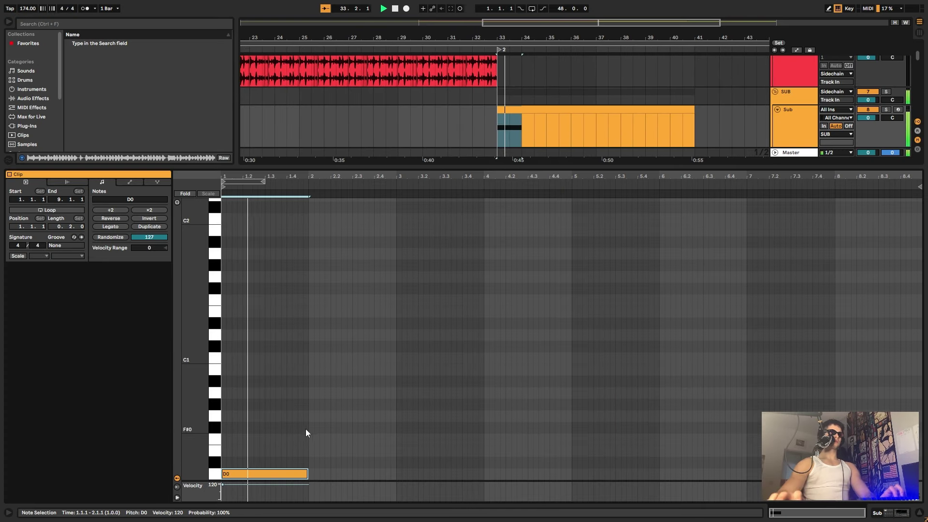
pyautogui.hotkey('shift', 'Down')
# Try repeating the one-bar D0 note through bar 5 of the Sub clip and raising the last note, with playback.
pyautogui.hotkey('ctrl', 'd')
pyautogui.hotkey('ctrl', 'd')
pyautogui.hotkey('ctrl', 'd')
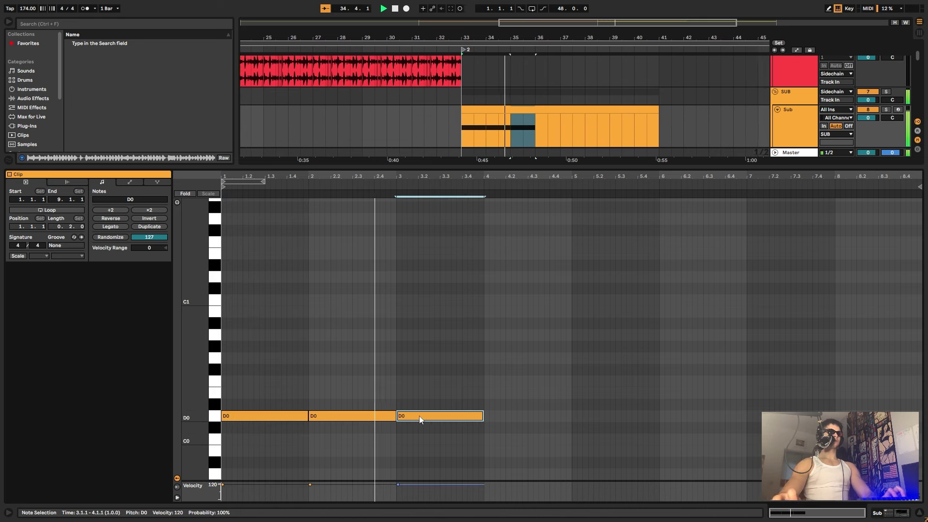
pyautogui.hotkey('ctrl', 'd')
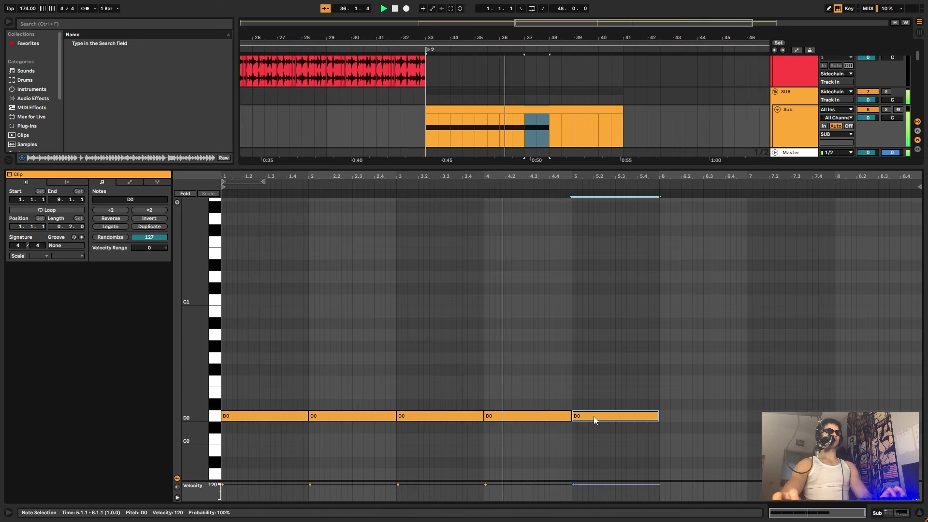
pyautogui.moveTo(594, 419); pyautogui.dragTo(603, 382)
pyautogui.press('space')
pyautogui.press('space')
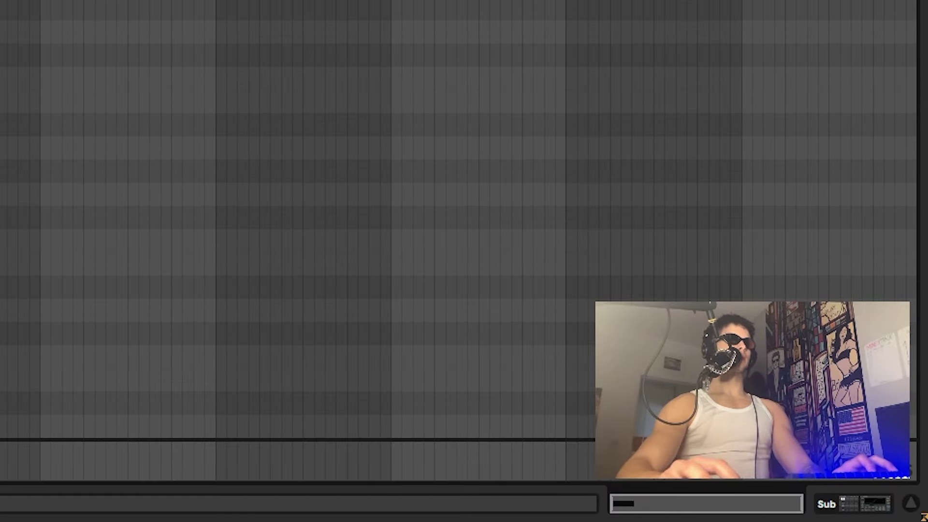
# Delete the repeated D0 notes from 1.3.3 to 2.2.1 in the Sub clip and play back the remaining three notes.
pyautogui.press('space')
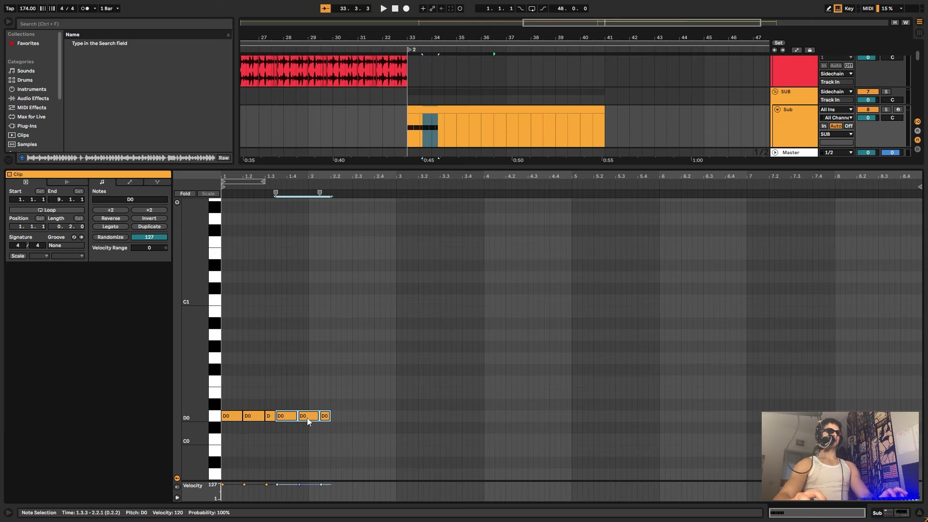
pyautogui.press('Delete')
pyautogui.press('space')
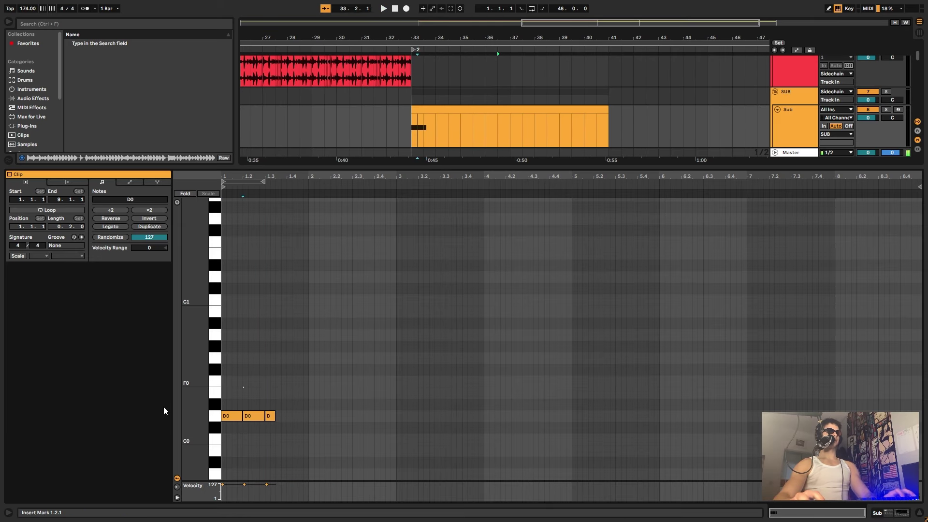
pyautogui.click(236, 407)
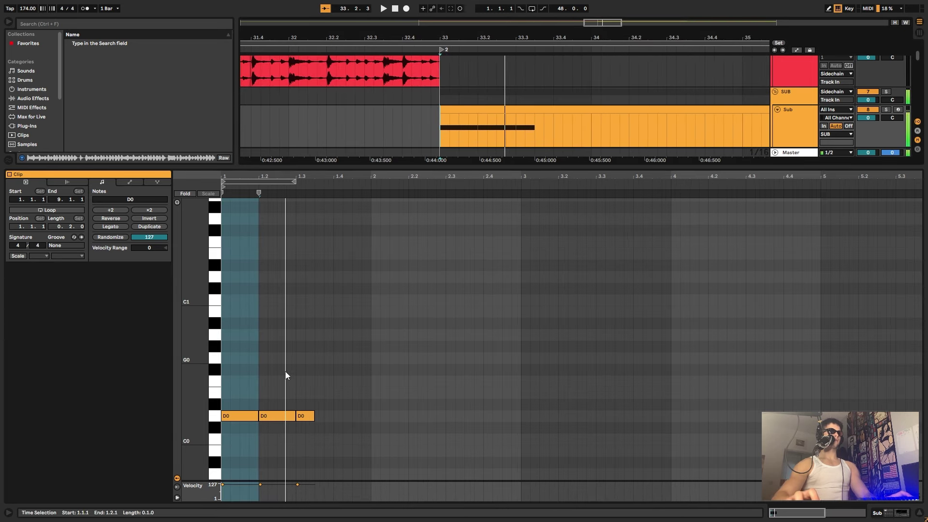
pyautogui.press('space')
# Rework the D0 notes into a three-three-two sixteenth pattern and duplicate it to fill the first bar of the Sub clip.
pyautogui.moveTo(260, 416); pyautogui.dragTo(279, 417)
pyautogui.hotkey('ctrl', 'd')
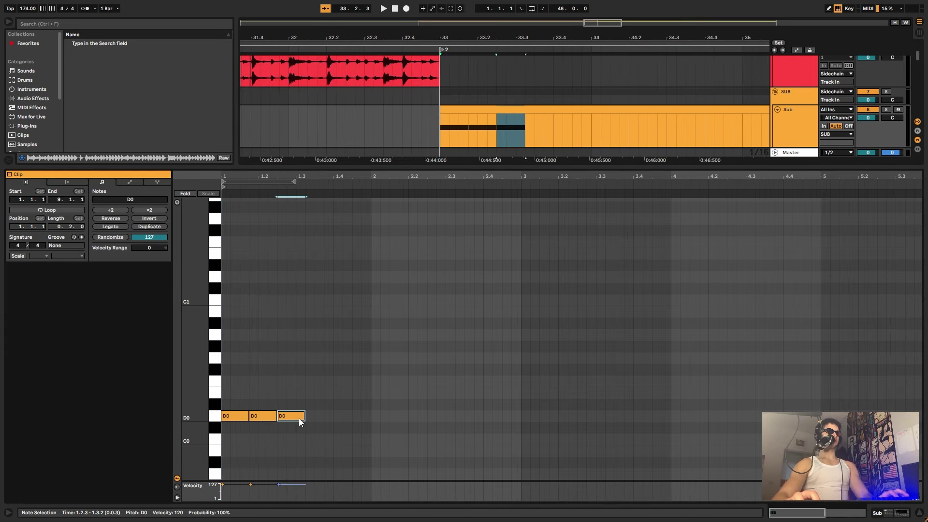
pyautogui.press('space')
pyautogui.hotkey('ctrl', 'd')
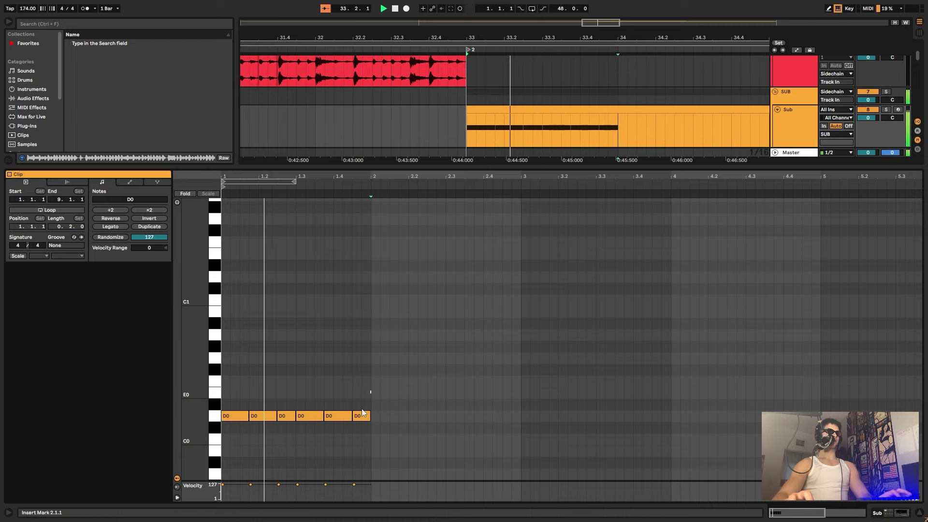
# Duplicate the first bar's D0 note pattern so it fills bars 2 to 4 of the Sub clip.
pyautogui.hotkey('ctrl', 'd')
pyautogui.hotkey('ctrl', 'd')
pyautogui.hotkey('ctrl', 'd')
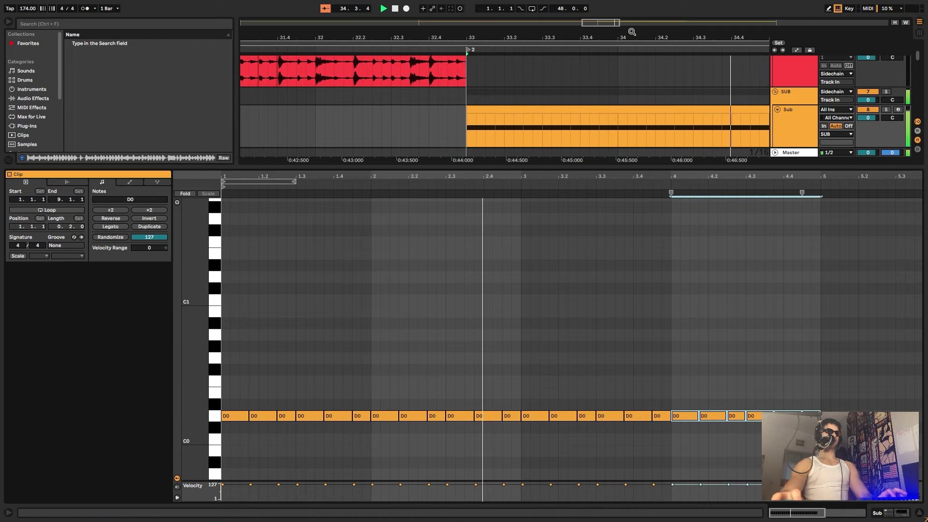
# Duplicate the four-bar D0 pattern into bars 5 to 8 of the Sub clip and raise the copy to F0.
pyautogui.moveTo(632, 32); pyautogui.dragTo(463, 6)
pyautogui.moveTo(866, 376); pyautogui.dragTo(199, 480)
pyautogui.hotkey('ctrl', 'd')
pyautogui.press('Up')
pyautogui.press('Up')
pyautogui.press('Up')
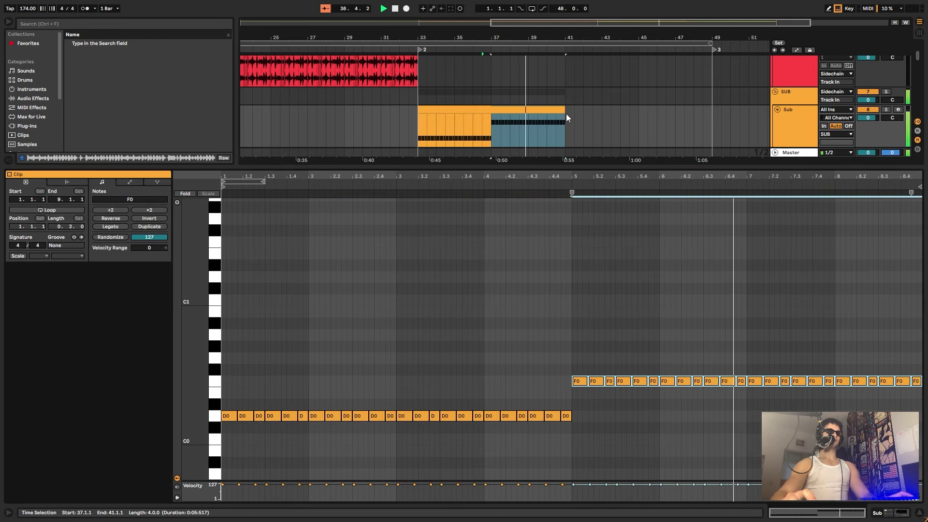
# Extend the Sub clip to bar 49, copy the F0 section into its bars 9 to 12 at E0, and play it back.
pyautogui.moveTo(566, 113); pyautogui.dragTo(712, 132)
pyautogui.moveTo(401, 380); pyautogui.dragTo(575, 395)
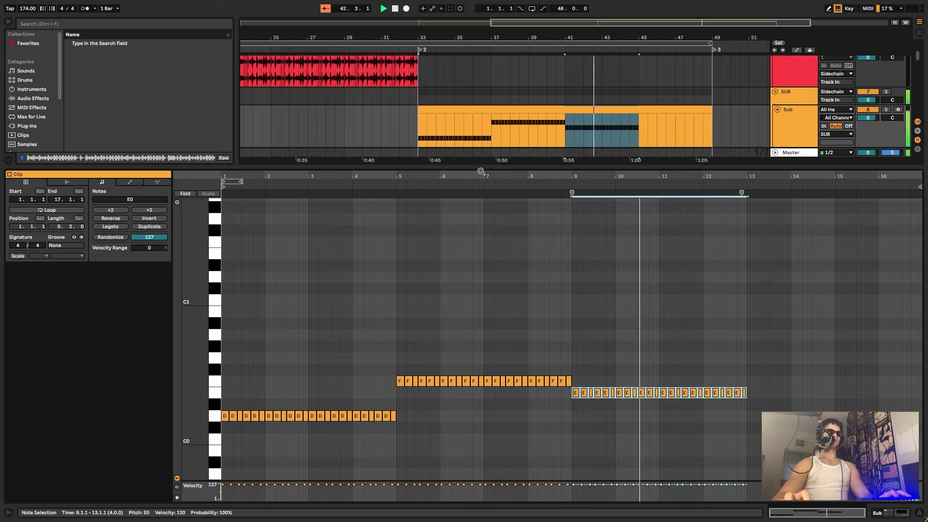
pyautogui.click(489, 125)
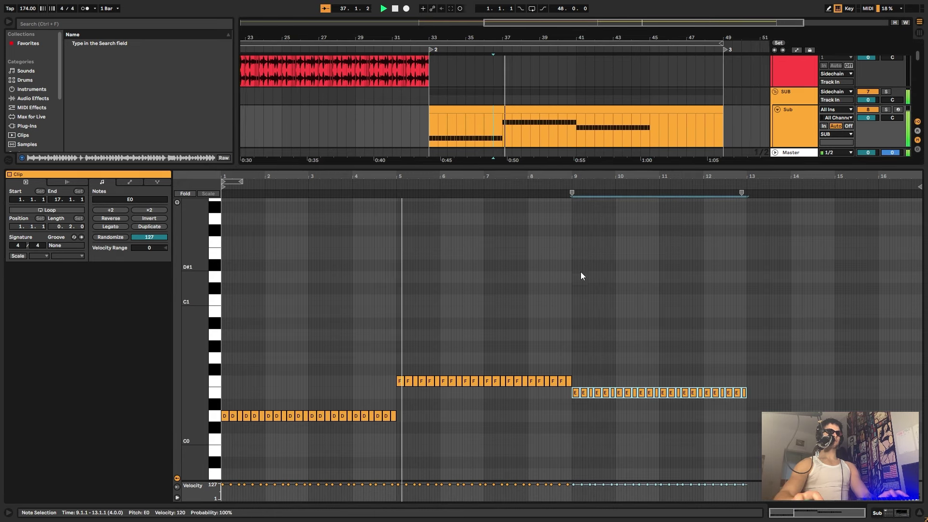
# Raise the notes in bars 5 to 8 of the Sub clip to A0 and add the same pattern at C0 in bars 13 to 16.
pyautogui.moveTo(591, 358); pyautogui.dragTo(400, 341)
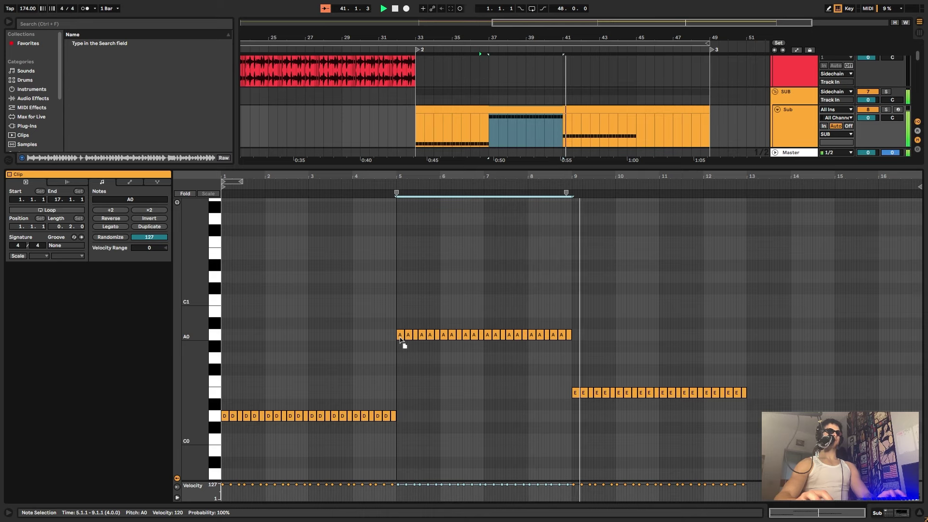
pyautogui.moveTo(401, 338); pyautogui.dragTo(401, 338)
pyautogui.click(779, 383)
pyautogui.hotkey('ctrl', 'v')
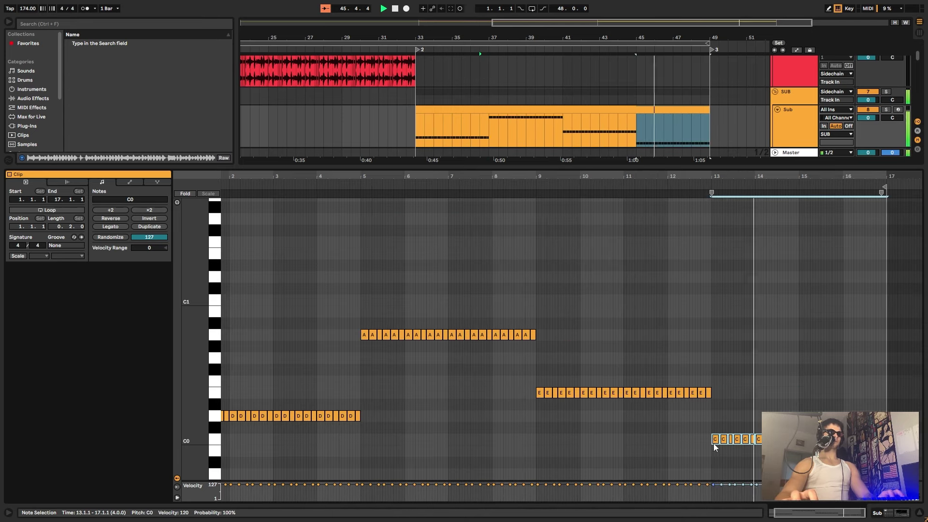
# Play the arrangement from about bar 27 to check the transition into the Sub section.
pyautogui.hotkey('shift', 'Tab')
pyautogui.scroll(3, 385, 199)
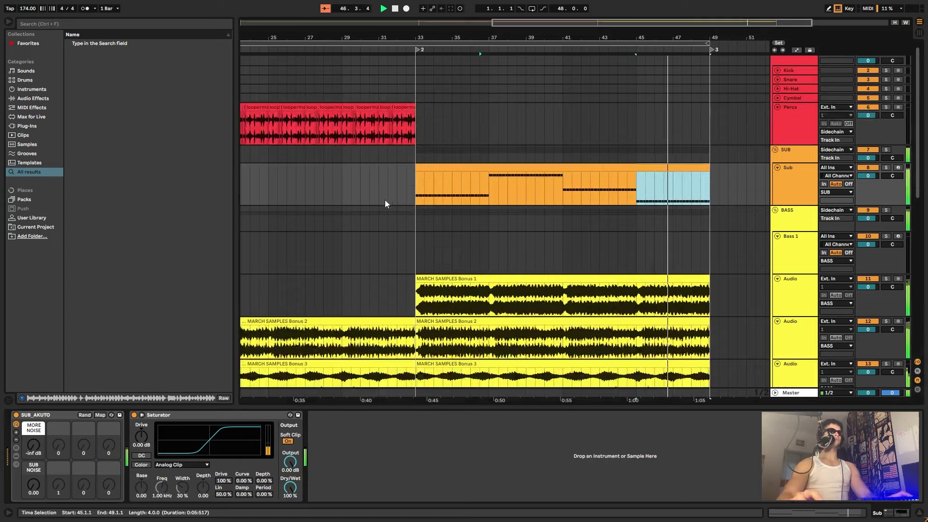
pyautogui.click(370, 194)
pyautogui.press('space')
pyautogui.press('space')
pyautogui.press('space')
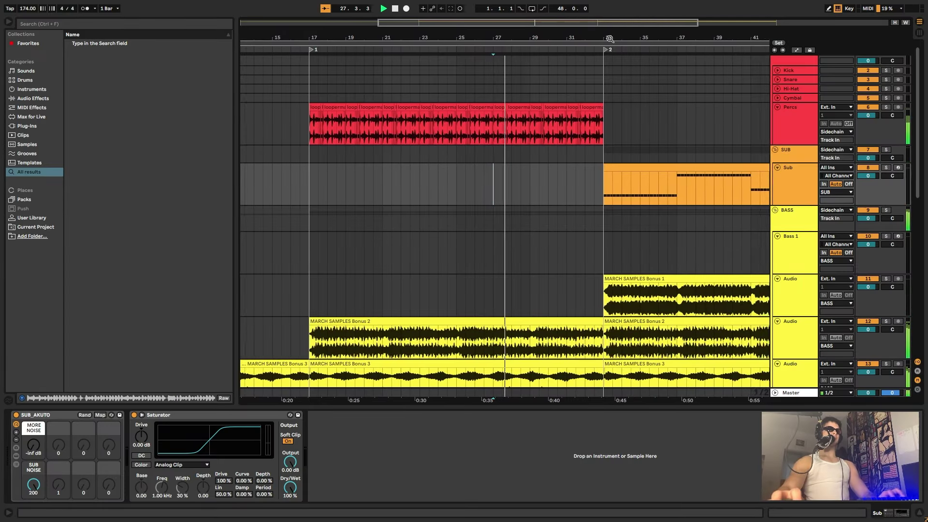
# Duplicate the Percs break from bars 17–33 into bars 33–49 and show the track automation.
pyautogui.moveTo(610, 38); pyautogui.dragTo(528, 35)
pyautogui.press('space')
pyautogui.moveTo(358, 125); pyautogui.dragTo(520, 126)
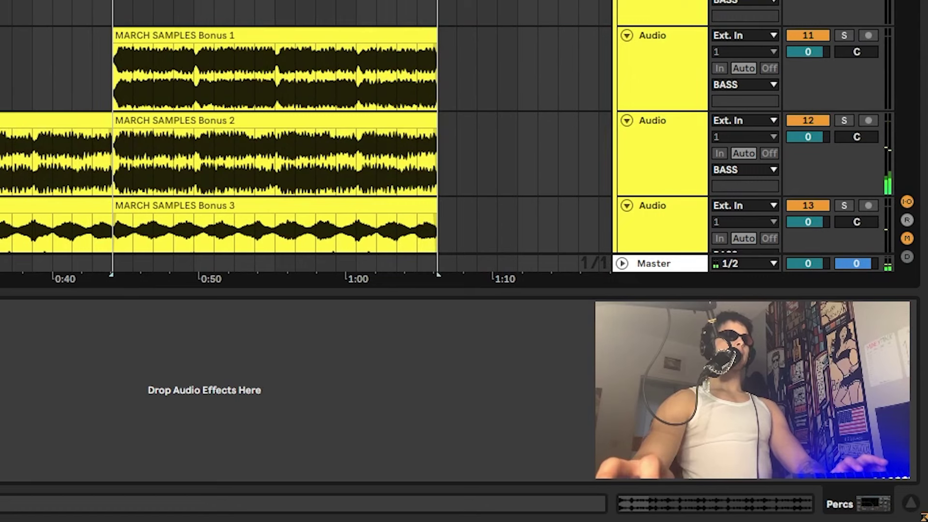
pyautogui.hotkey('ctrl', 'd')
pyautogui.press('a')
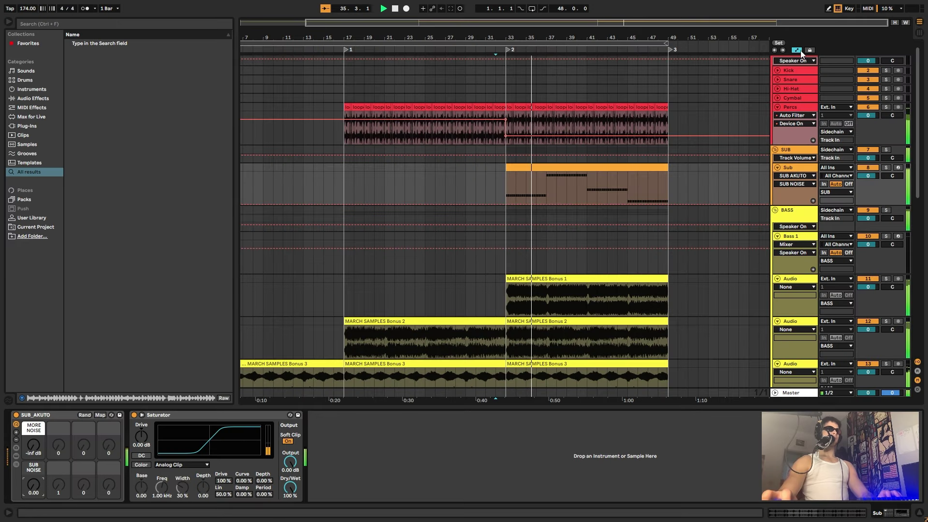
# Add a Glue Compressor to Percs with soft clipping on and Makeup at 4.60 dB, and clear the browser search.
pyautogui.click(783, 104)
pyautogui.click(112, 22)
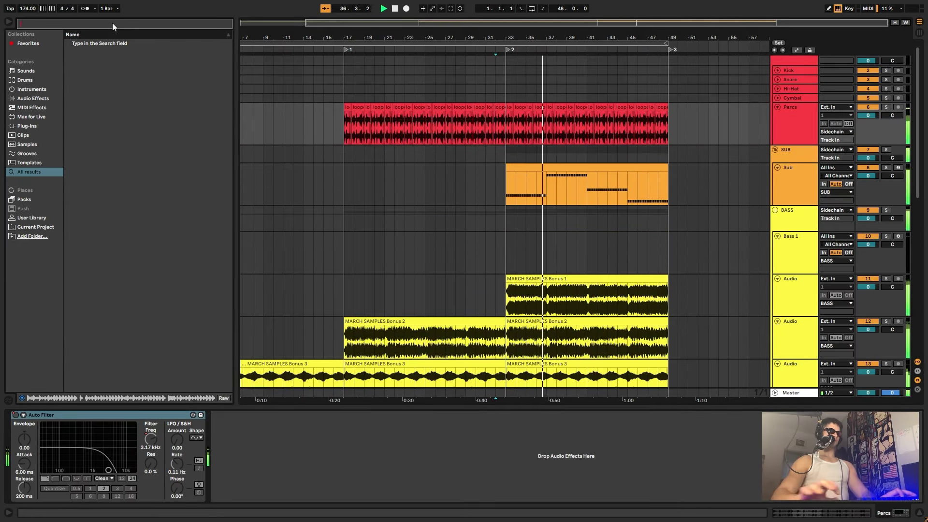
pyautogui.write('glue')
pyautogui.press('Down')
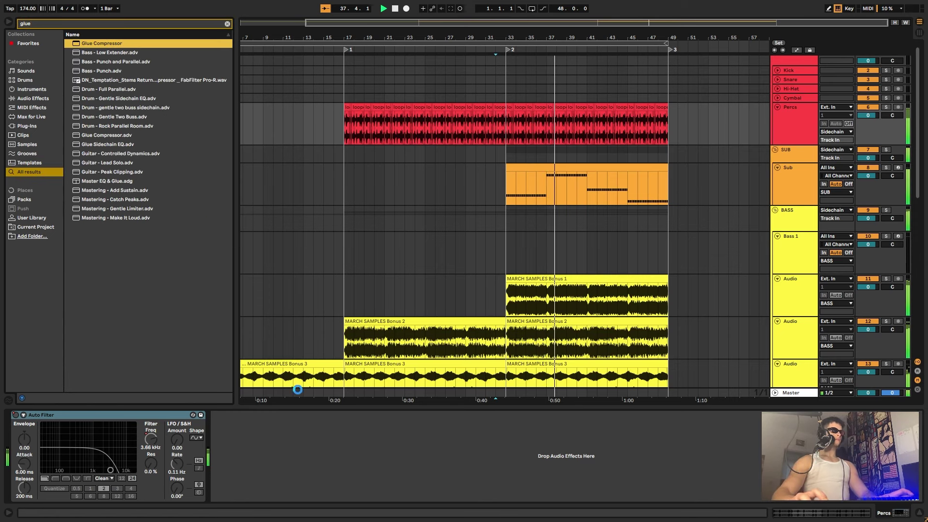
pyautogui.press('Return')
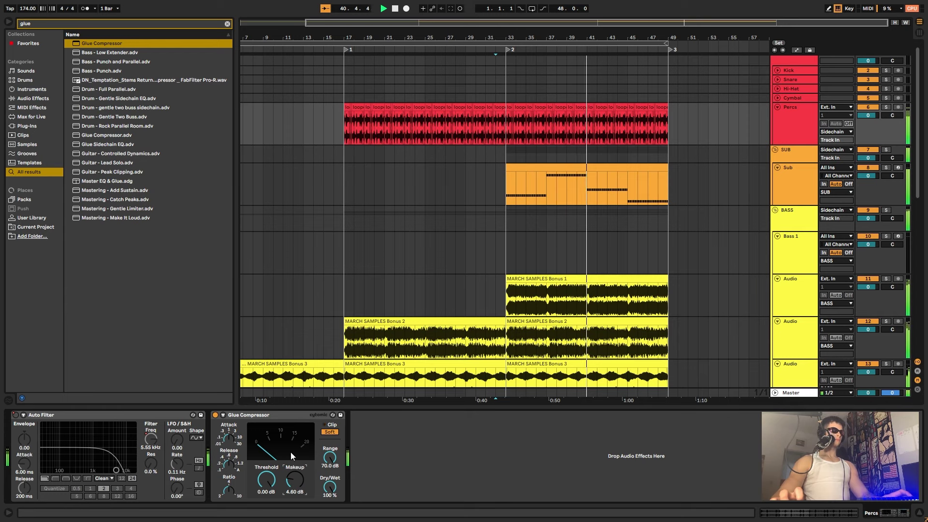
pyautogui.click(228, 24)
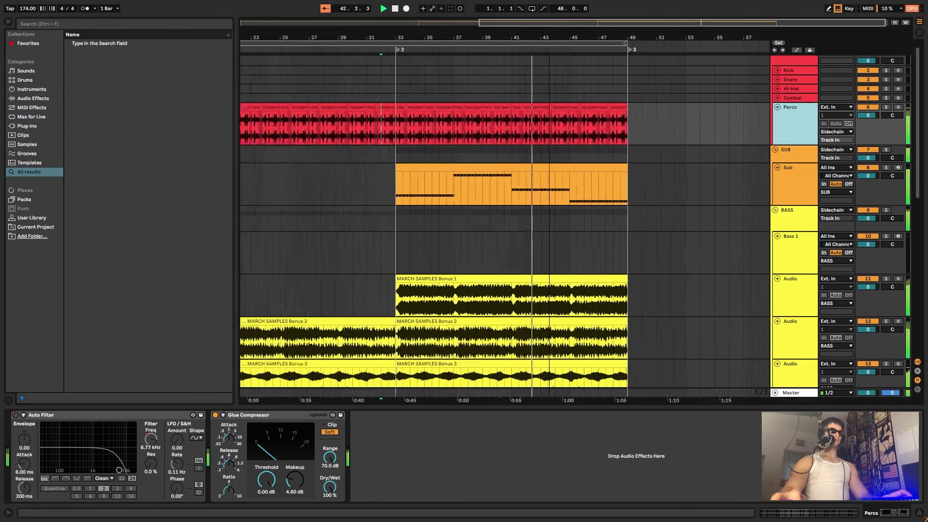
pyautogui.scroll(1, 599, 227)
pyautogui.scroll(-1, 616, 274)
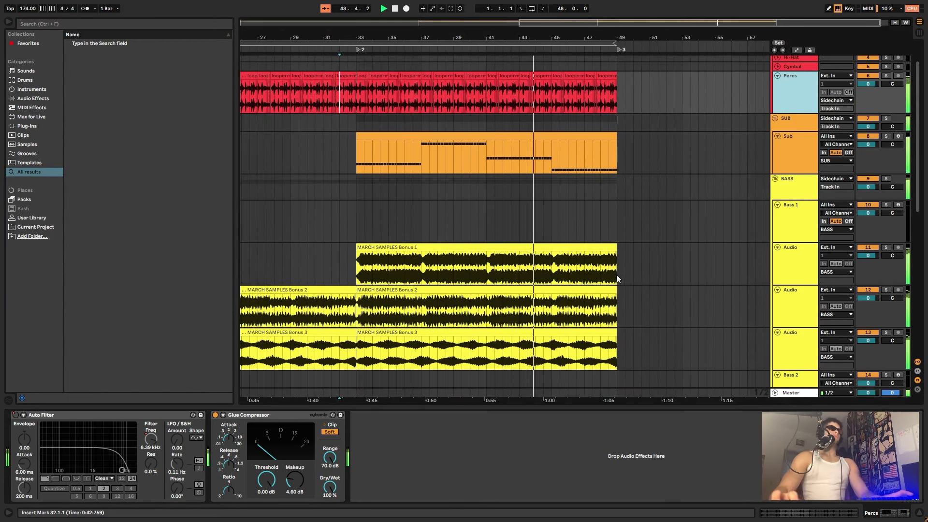
pyautogui.scroll(1, 617, 276)
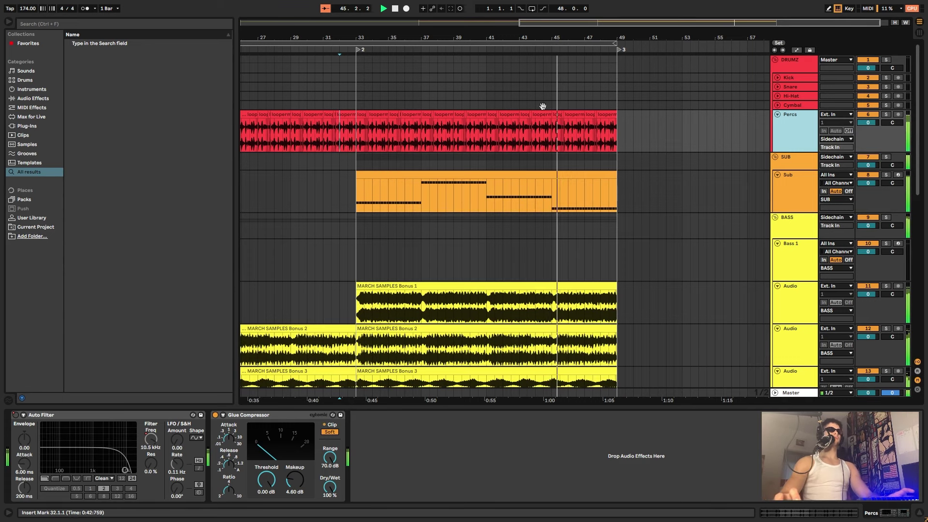
pyautogui.moveTo(543, 107); pyautogui.dragTo(559, 147)
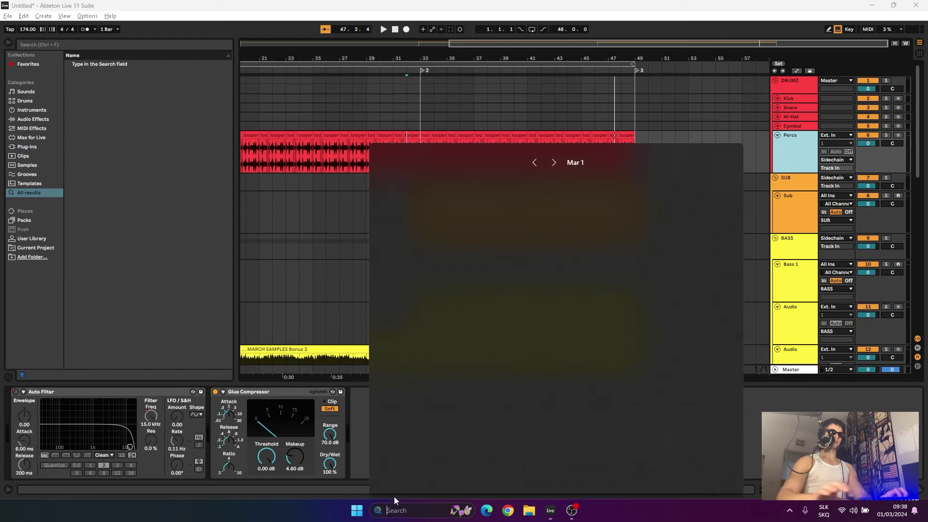
# Find and launch the Splice desktop app.
pyautogui.write('Spli')
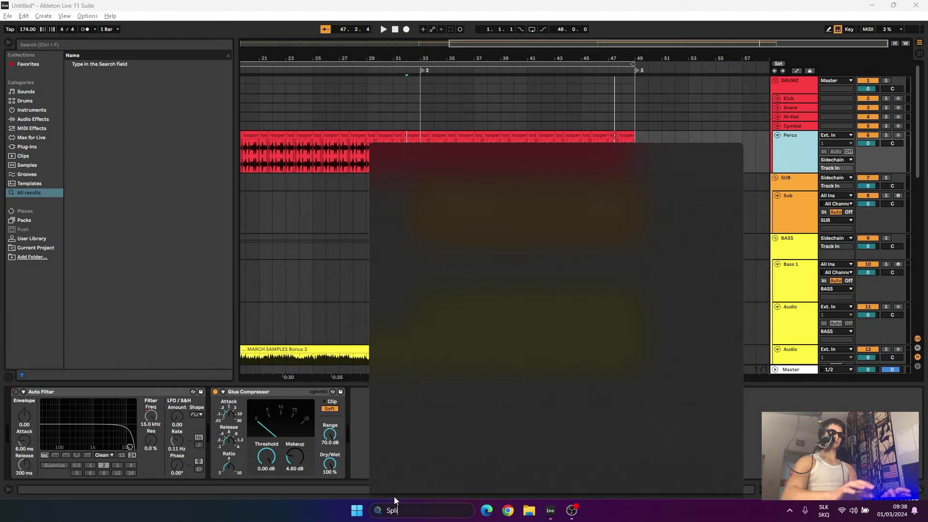
pyautogui.write('ce')
pyautogui.click(427, 263)
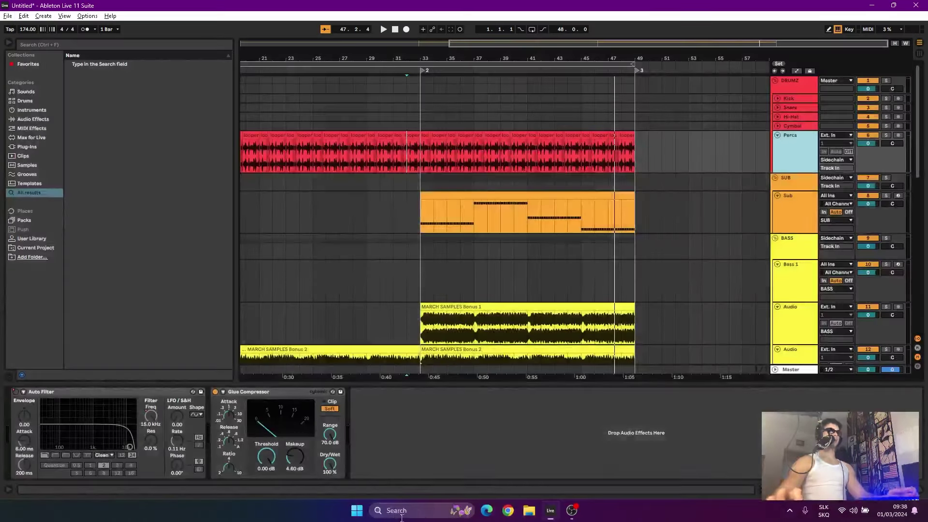
pyautogui.click(402, 516)
pyautogui.write('Spl')
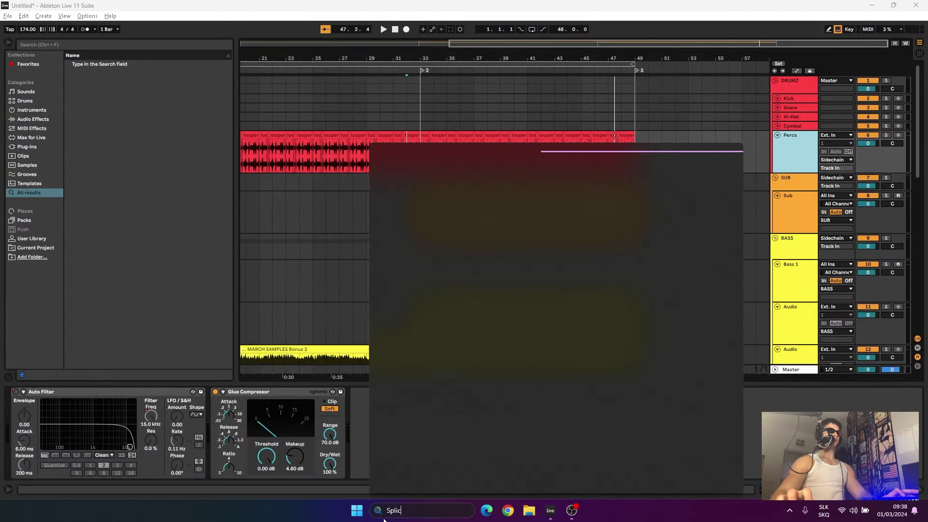
pyautogui.write('ic')
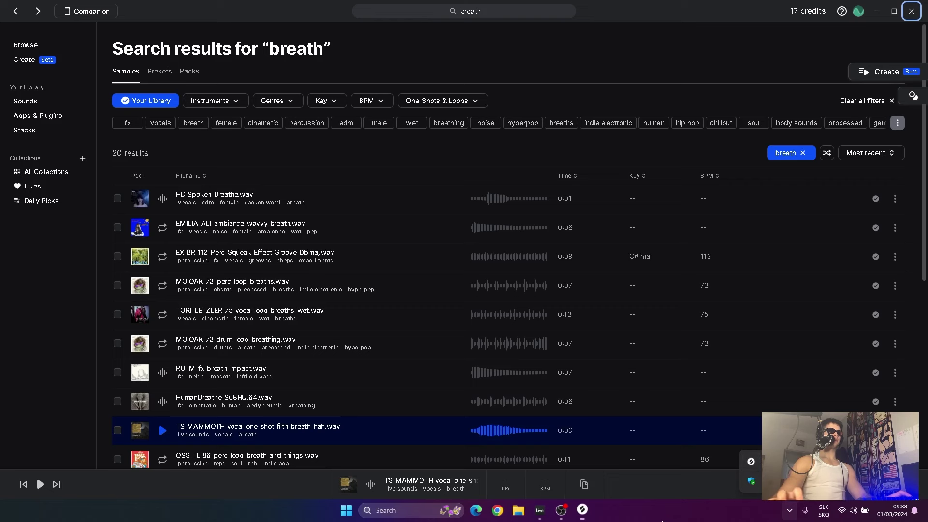
# Return to Ableton Live in full screen and play the arrangement from about bar 27.
pyautogui.click(539, 510)
pyautogui.hotkey('ctrl', 'shift', 'f')
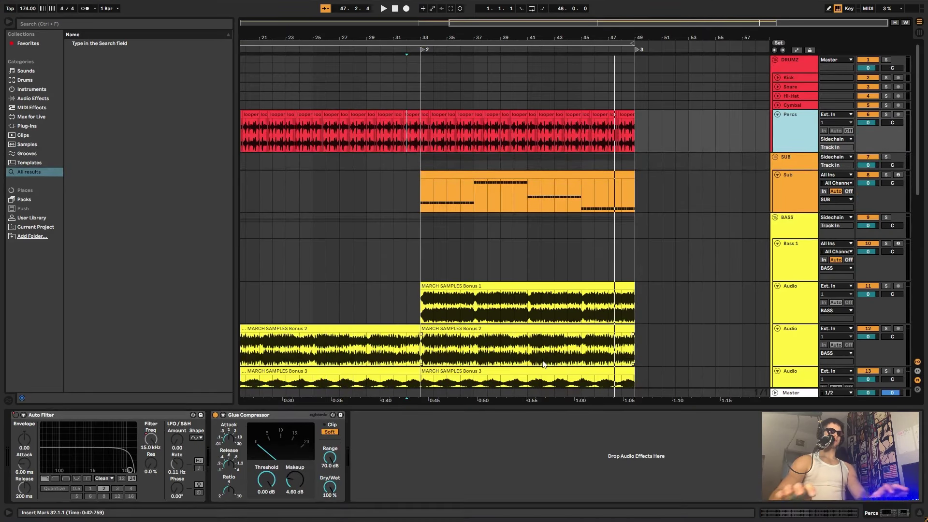
pyautogui.press('space')
pyautogui.hotkey('alt', 'space')
pyautogui.click(462, 262)
pyautogui.press('space')
pyautogui.keyDown('alt'); pyautogui.click(431, 265); pyautogui.keyUp('alt')
pyautogui.hotkey('alt', 'space')
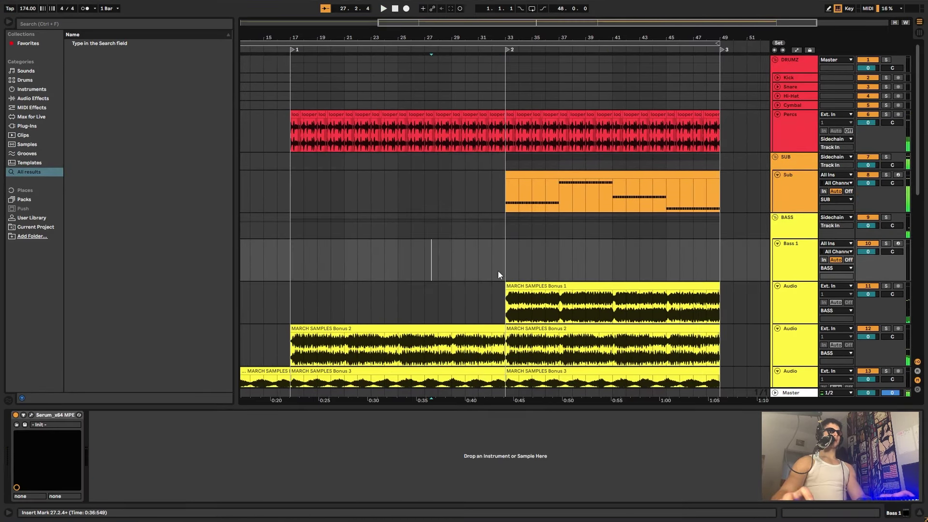
# Switch to Splice and search the owned sample library for "kick".
pyautogui.hotkey('alt', 'Tab')
pyautogui.hotkey('alt', 'Tab')
pyautogui.hotkey('alt', 'shift', 'Tab')
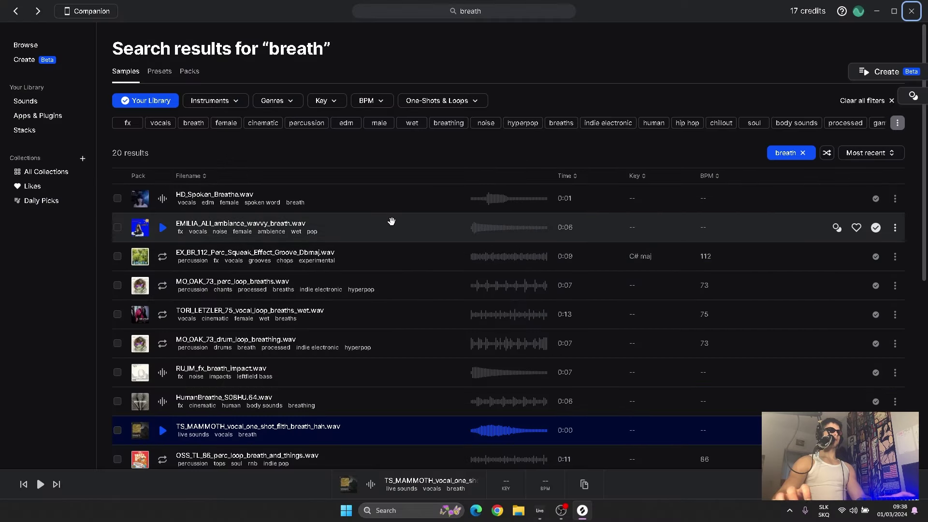
pyautogui.click(349, 13)
pyautogui.write('kick')
pyautogui.press('Return')
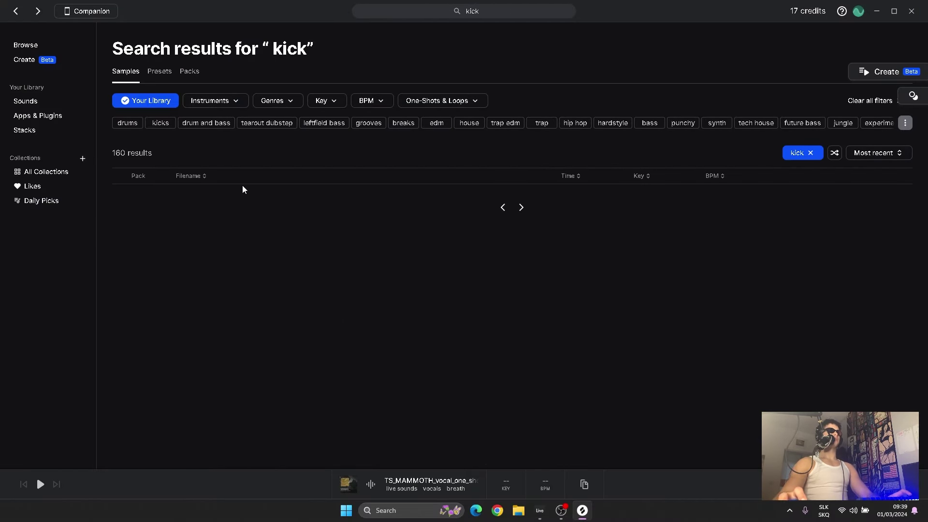
# Audition the kick samples one after another down the results list to 002_Kick_-_DECODEDDRUMBASS_Zenhiser.wav.
pyautogui.click(163, 256)
pyautogui.scroll(-1, 163, 259)
pyautogui.click(161, 296)
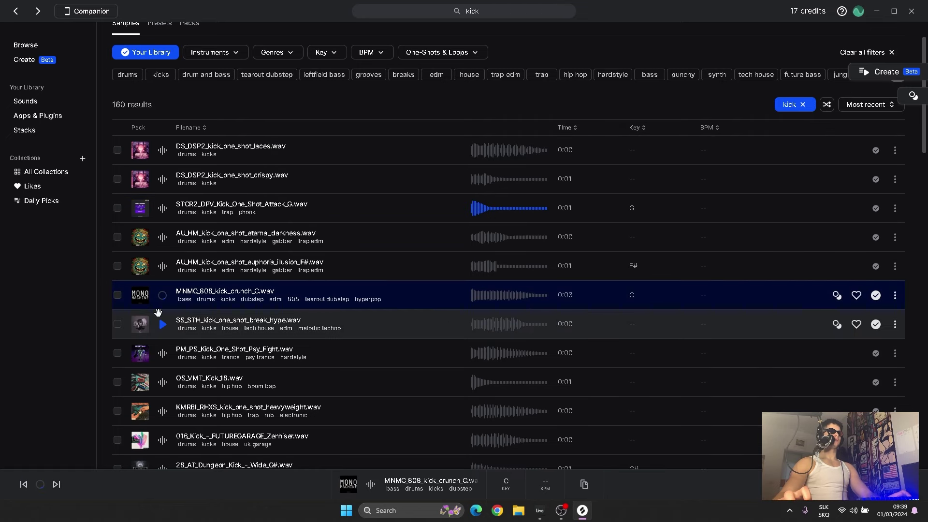
pyautogui.click(162, 321)
pyautogui.scroll(-2, 162, 316)
pyautogui.click(163, 284)
pyautogui.click(162, 257)
pyautogui.click(161, 227)
pyautogui.click(162, 314)
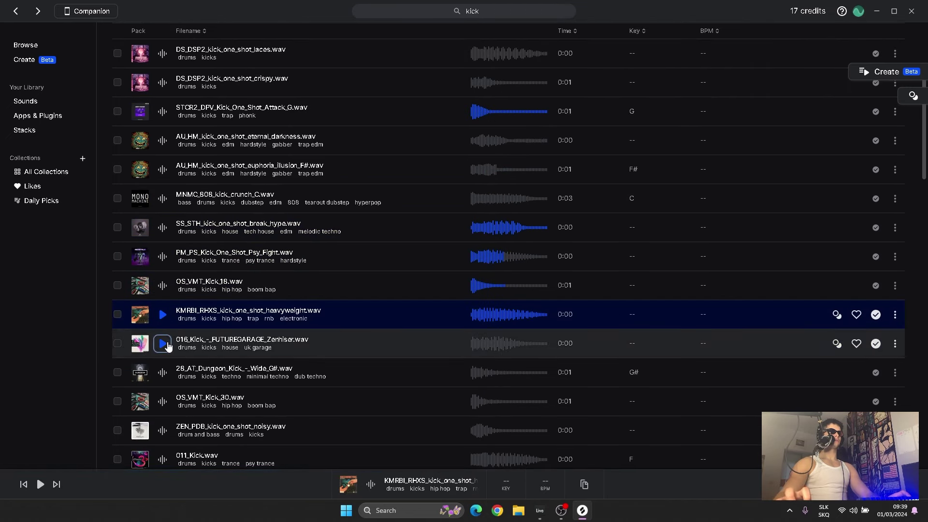
pyautogui.click(162, 343)
pyautogui.scroll(-1, 161, 346)
pyautogui.click(161, 349)
pyautogui.click(164, 320)
pyautogui.scroll(-2, 164, 331)
pyautogui.click(165, 322)
pyautogui.click(163, 288)
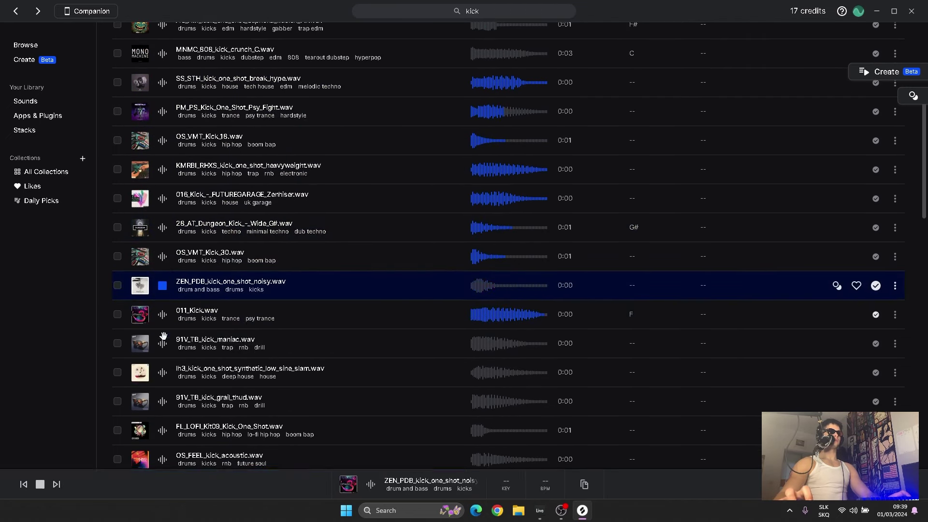
pyautogui.click(164, 344)
pyautogui.press('Down')
pyautogui.press('Down')
pyautogui.press('Down')
pyautogui.press('Down')
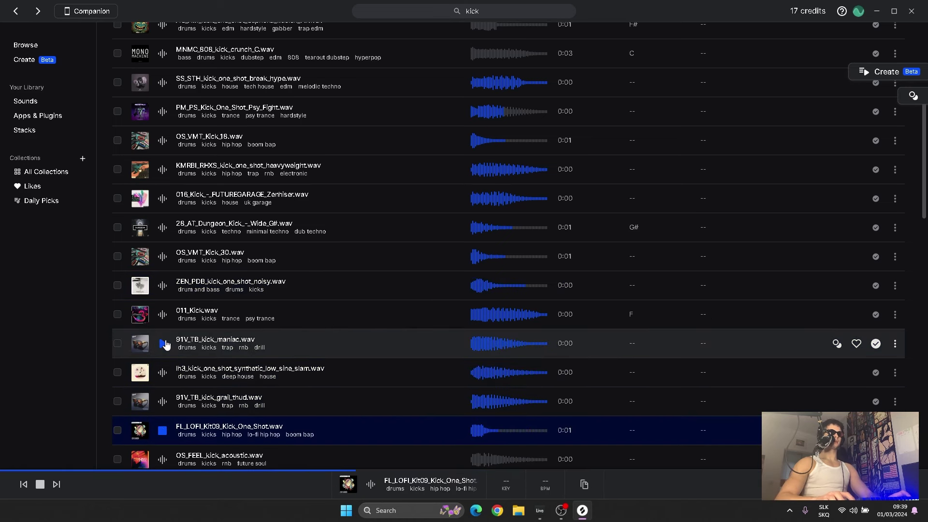
pyautogui.press('Down')
pyautogui.press('Down')
pyautogui.press('Down')
pyautogui.press('Down')
pyautogui.press('Down')
pyautogui.press('Down')
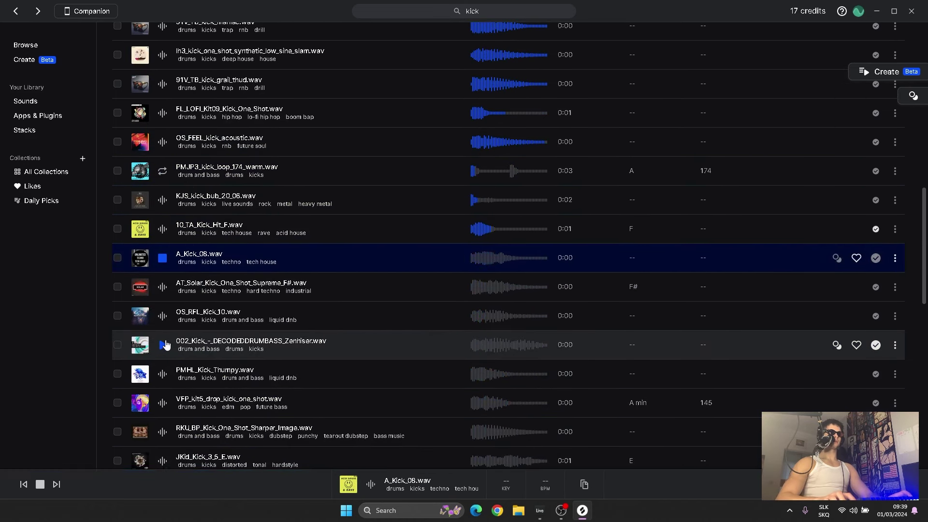
pyautogui.press('Down')
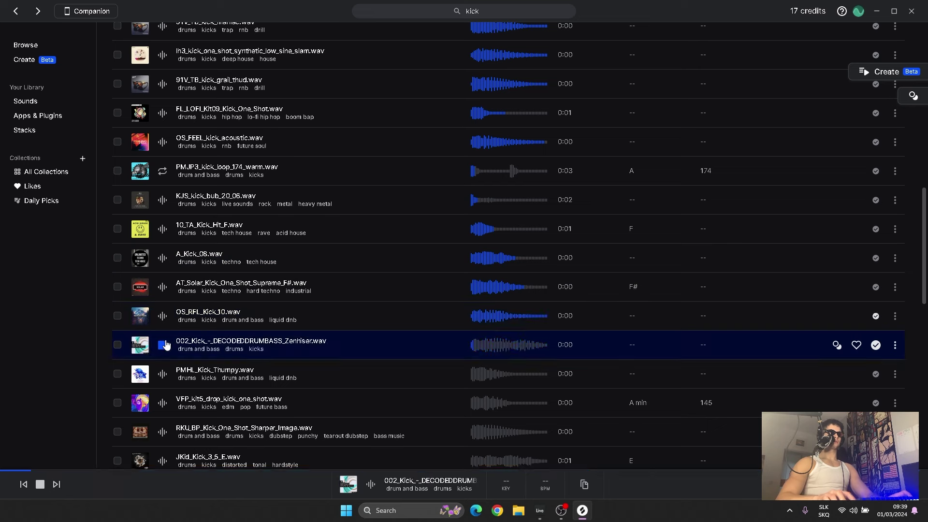
# Copy the sample OS_RFL_Kick_10.wav to the clipboard and switch back to Ableton Live.
pyautogui.press('Up')
pyautogui.click(895, 316)
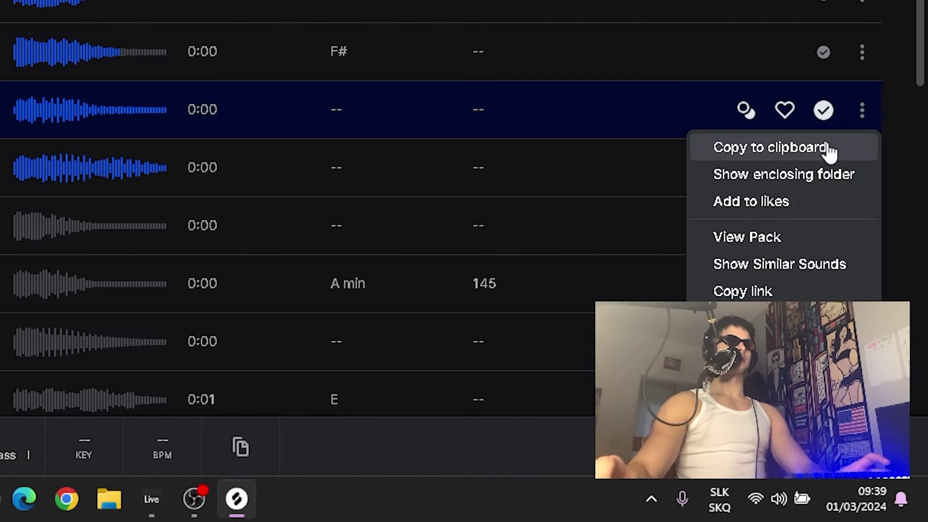
pyautogui.click(876, 336)
pyautogui.hotkey('alt', 'Tab')
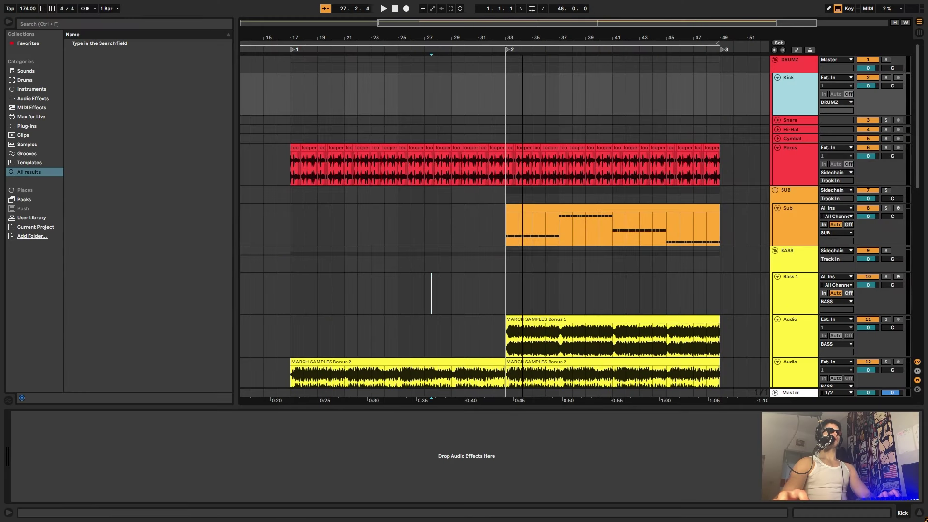
# Place the copied kick sample at the start of bar 33 on the Kick track and put a duplicate at 34.1.1.
pyautogui.moveTo(522, 37); pyautogui.dragTo(523, 106)
pyautogui.press('space')
pyautogui.moveTo(513, 38); pyautogui.dragTo(592, 86)
pyautogui.press('space')
pyautogui.hotkey('ctrl', 'd')
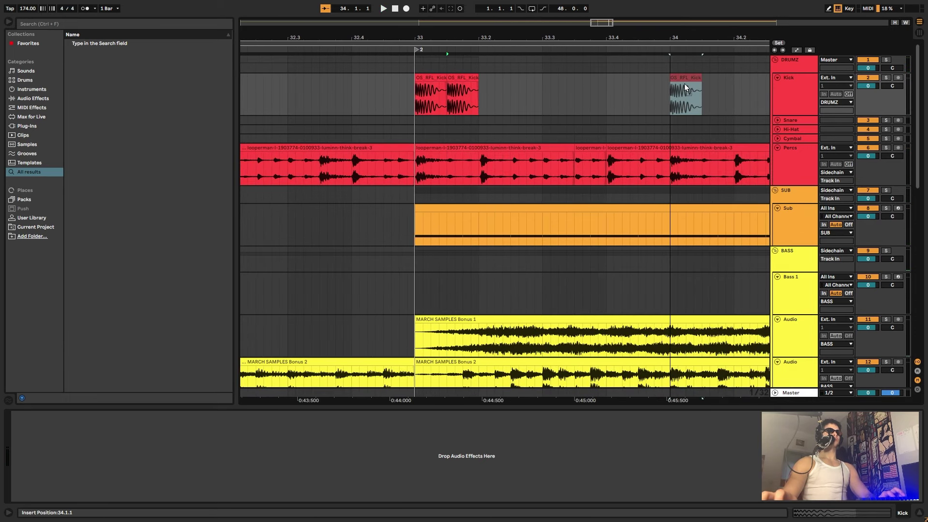
pyautogui.moveTo(684, 84); pyautogui.dragTo(683, 83)
# Duplicate the kick sample at 34.1.1 and place the copy at 34.3.3 on the Kick track.
pyautogui.moveTo(317, 89); pyautogui.dragTo(309, 89)
pyautogui.moveTo(469, 35); pyautogui.dragTo(333, 22)
pyautogui.click(473, 69)
pyautogui.click(475, 77)
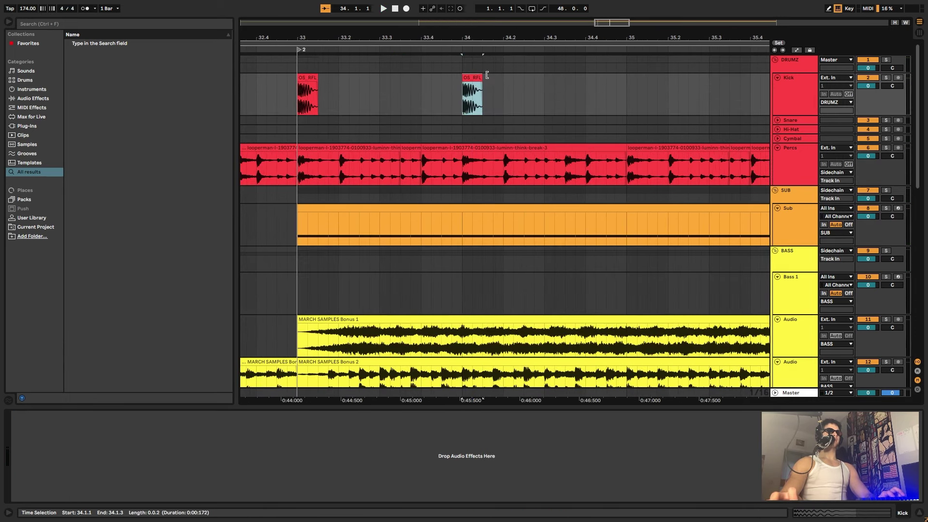
pyautogui.hotkey('ctrl', 'd')
# Repeat the two-bar kick pattern from bars 33–34 up to bar 49 and play back the start of the drop.
pyautogui.moveTo(493, 77); pyautogui.dragTo(299, 88)
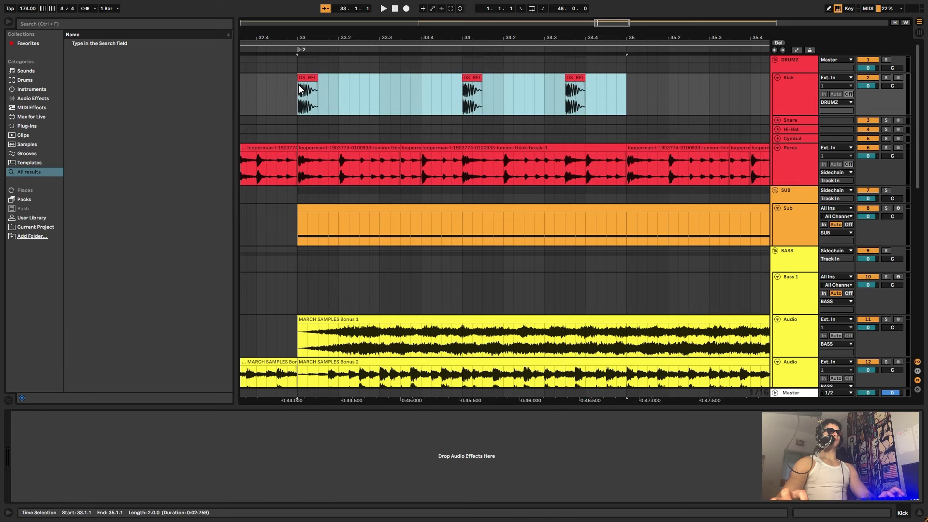
pyautogui.moveTo(328, 35); pyautogui.dragTo(311, 19)
pyautogui.hotkey('ctrl', 'd')
pyautogui.hotkey('ctrl', 'd')
pyautogui.hotkey('ctrl', 'd')
pyautogui.hotkey('ctrl', 'd')
pyautogui.hotkey('ctrl', 'd')
pyautogui.hotkey('ctrl', 'd')
pyautogui.hotkey('ctrl', 'd')
pyautogui.click(293, 115)
pyautogui.press('space')
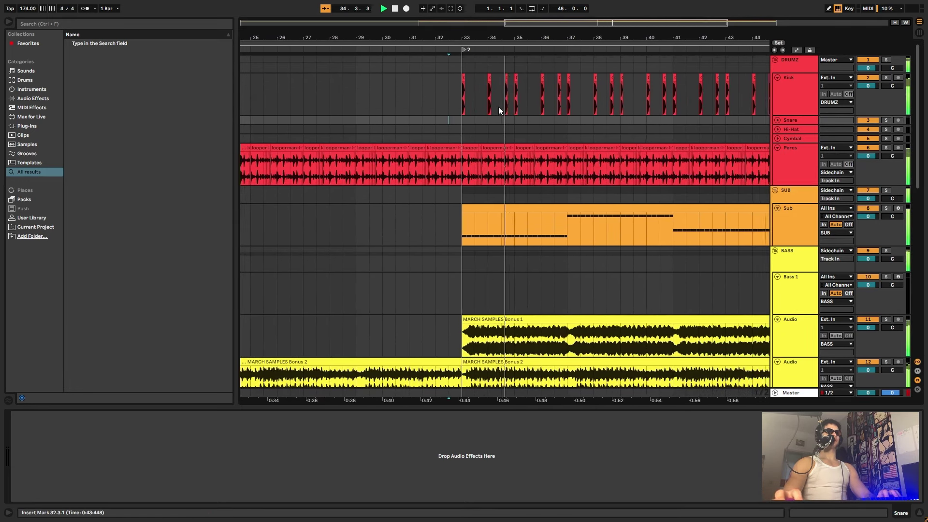
pyautogui.press('space')
# Search the Ableton Live browser for "synergy".
pyautogui.hotkey('alt', 'Tab')
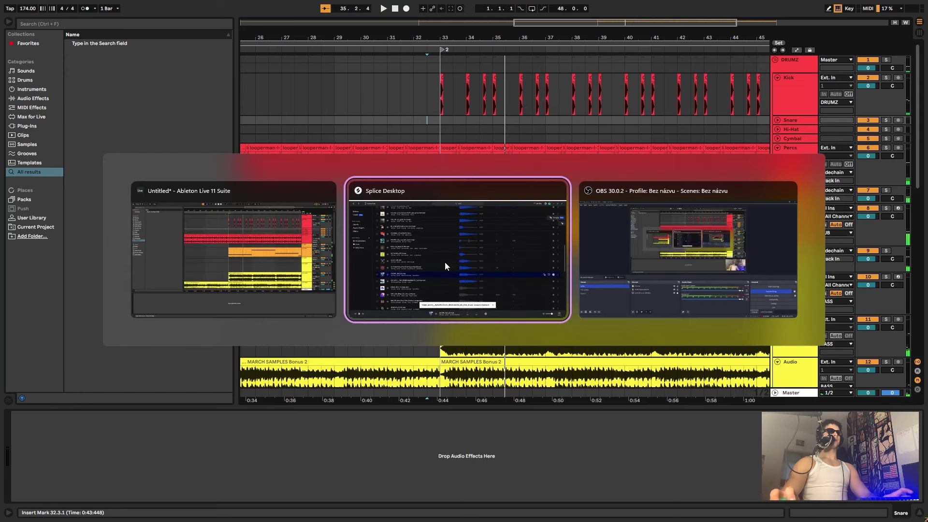
pyautogui.hotkey('alt', 'Tab')
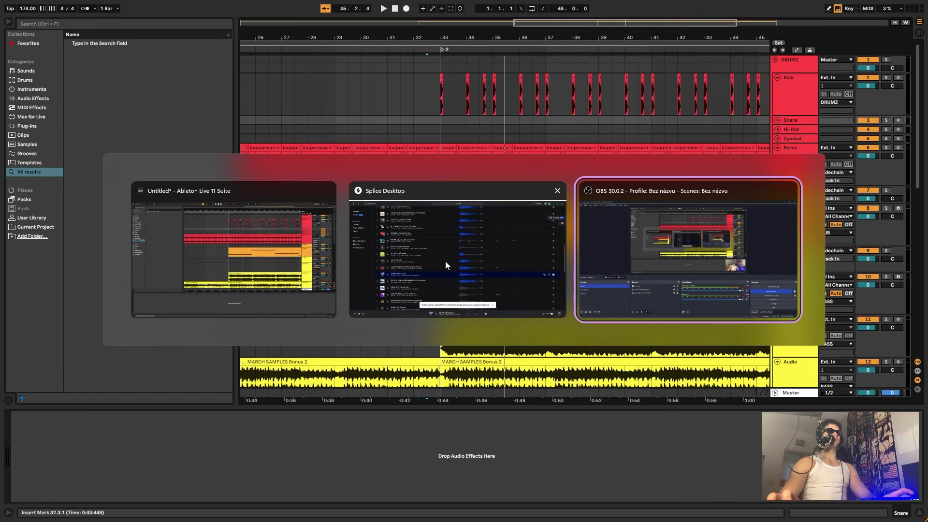
pyautogui.hotkey('alt', 'Tab')
pyautogui.click(152, 23)
pyautogui.write('synergy')
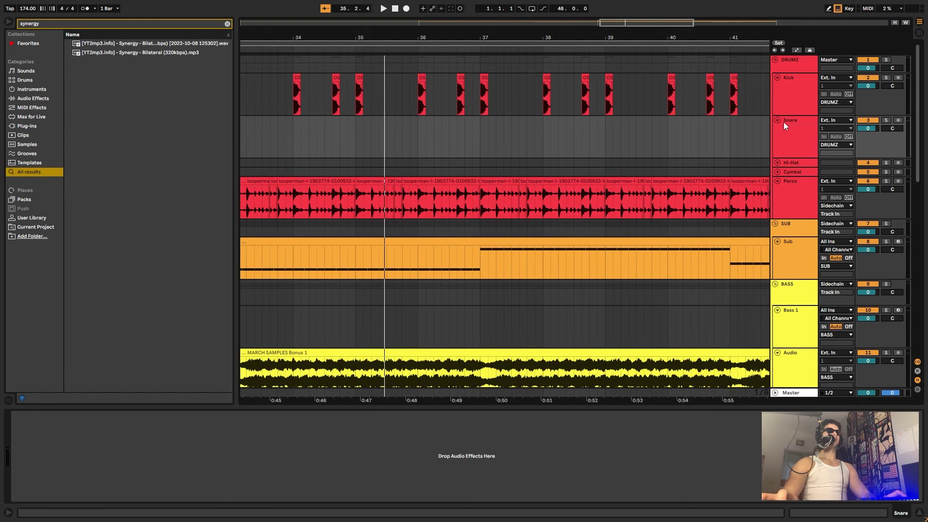
# Unfold the Snare track, place the Synergy .wav snare sample at 33.2.1 and put a duplicate at 33.4.1.
pyautogui.click(785, 126)
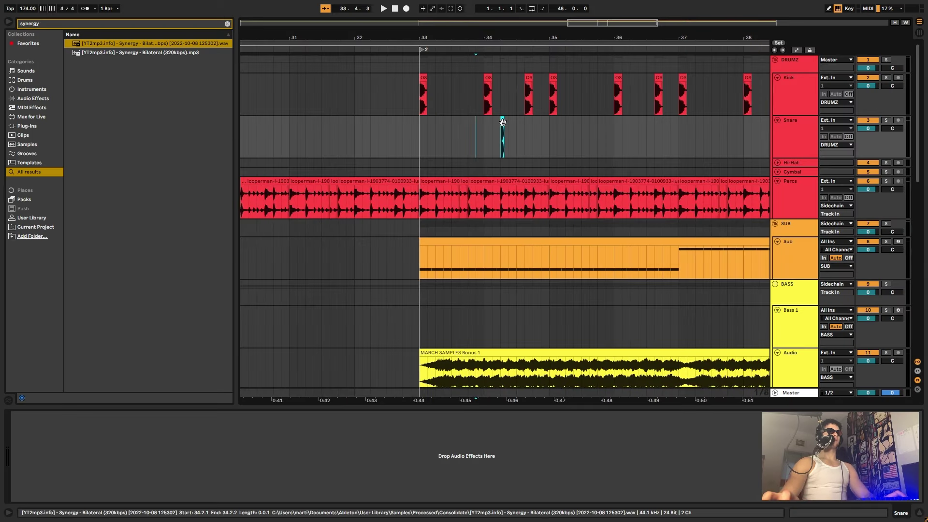
pyautogui.moveTo(501, 134)
pyautogui.mouseDown()
pyautogui.moveTo(412, 131)
pyautogui.moveTo(498, 122)
pyautogui.mouseUp()
pyautogui.click(412, 121)
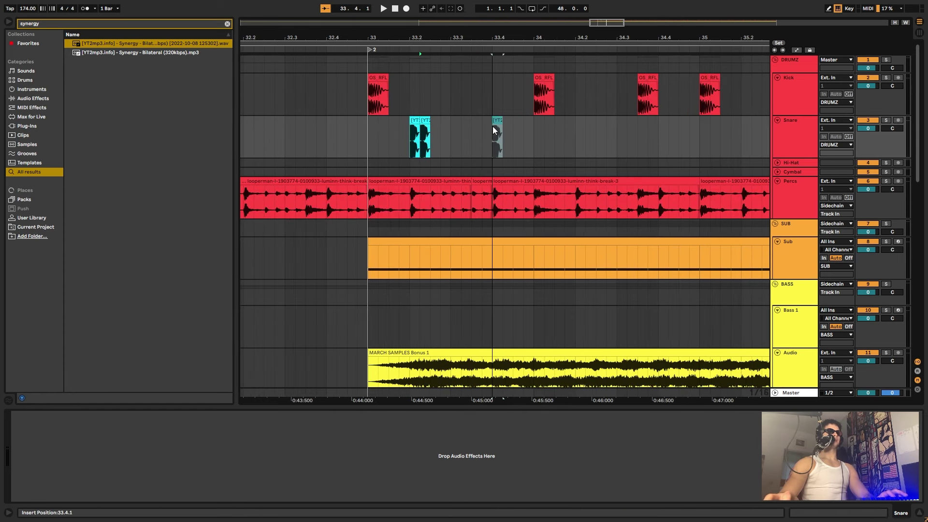
pyautogui.press('space')
# Repeat the one-bar snare pattern from bar 33 up to bar 49 while playing the drop, and stop playback.
pyautogui.moveTo(618, 144); pyautogui.dragTo(457, 136)
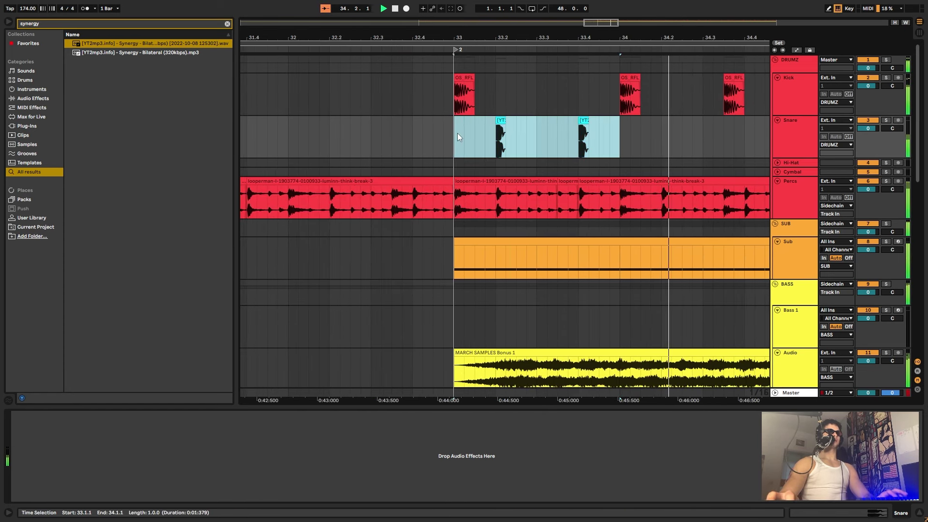
pyautogui.hotkey('ctrl', 'd')
pyautogui.hotkey('ctrl', 'd')
pyautogui.moveTo(535, 36); pyautogui.dragTo(508, 15)
pyautogui.hotkey('ctrl', 'd')
pyautogui.hotkey('ctrl', 'd')
pyautogui.hotkey('ctrl', 'd')
pyautogui.hotkey('ctrl', 'd')
pyautogui.hotkey('ctrl', 'd')
pyautogui.hotkey('ctrl', 'd')
pyautogui.hotkey('ctrl', 'd')
pyautogui.hotkey('ctrl', 'd')
pyautogui.hotkey('ctrl', 'd')
pyautogui.hotkey('ctrl', 'd')
pyautogui.press('-')
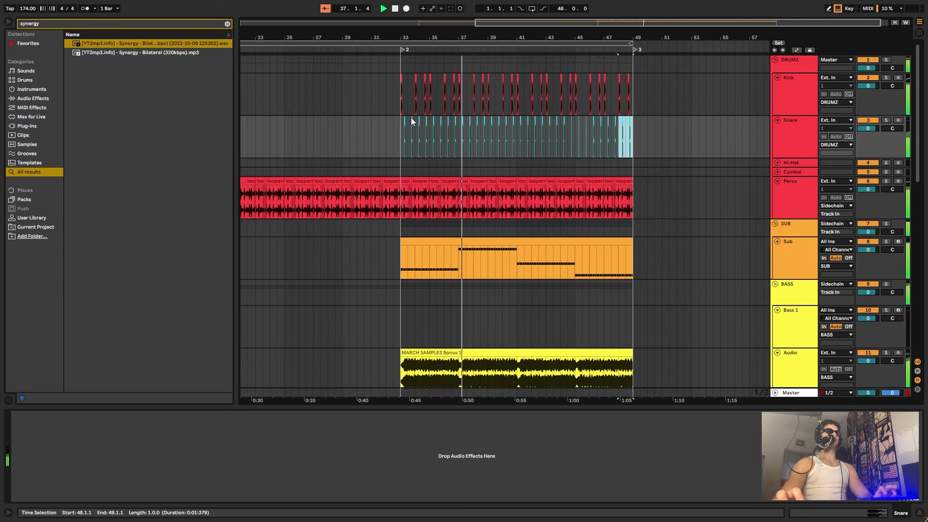
pyautogui.click(357, 123)
pyautogui.press('space')
# Add EQ Eight to the Snare track, solo the track and play it.
pyautogui.hotkey('ctrl', 'f')
pyautogui.write('eq')
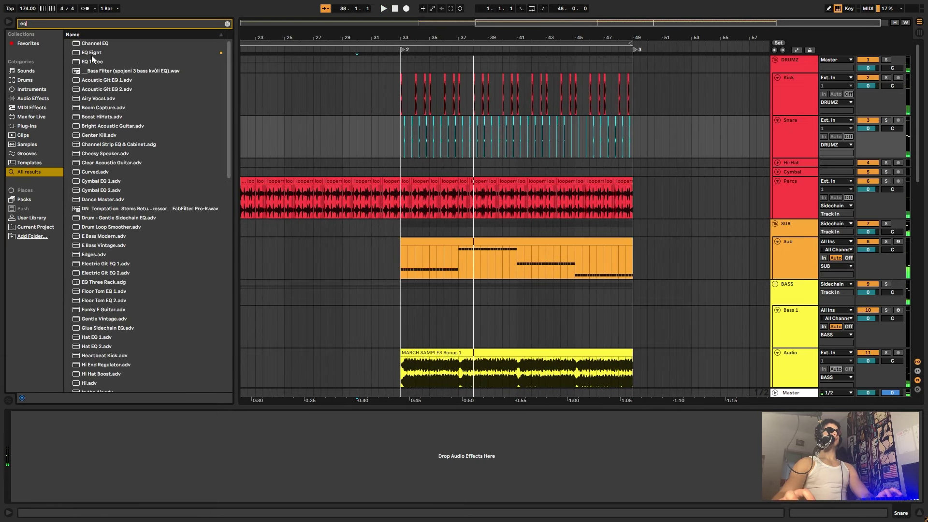
pyautogui.press('Return')
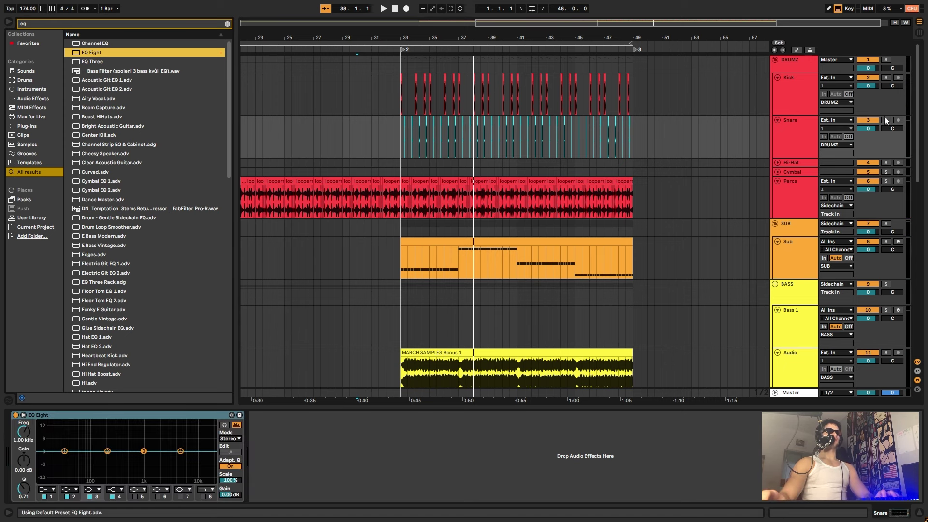
pyautogui.click(886, 120)
pyautogui.press('space')
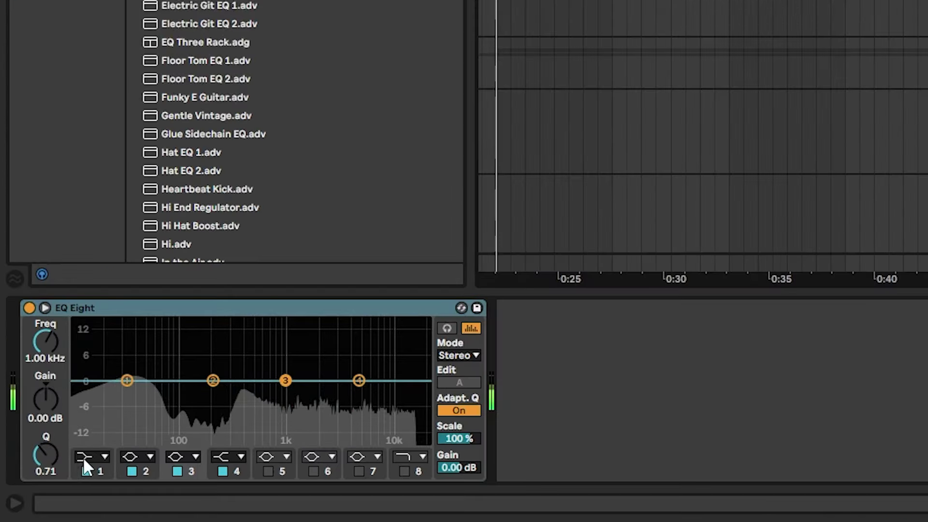
# Set the snare EQ's band 1 to a steep low cut at 240 Hz and boost band 3 by 2.60 dB at 1.98 kHz.
pyautogui.click(47, 490)
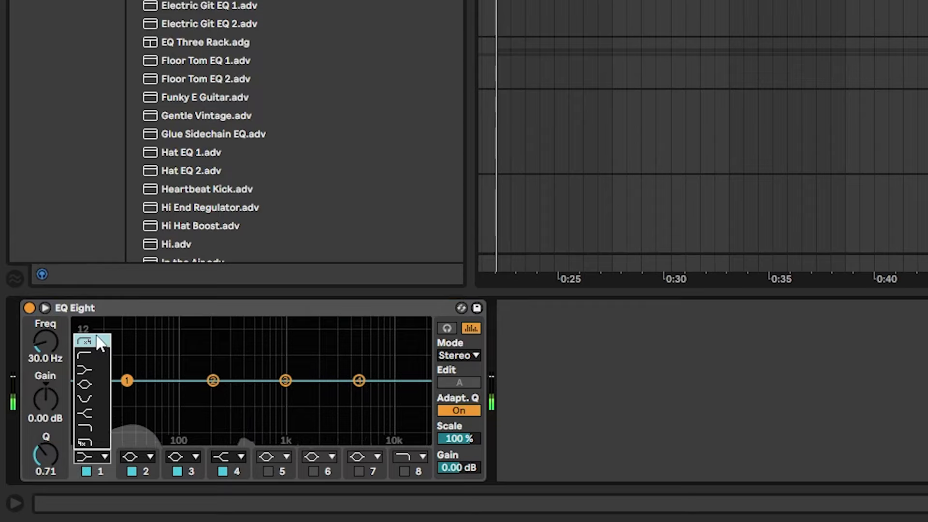
pyautogui.click(97, 339)
pyautogui.moveTo(46, 343); pyautogui.dragTo(46, 314)
pyautogui.moveTo(47, 347); pyautogui.dragTo(48, 327)
pyautogui.press('space')
pyautogui.press('space')
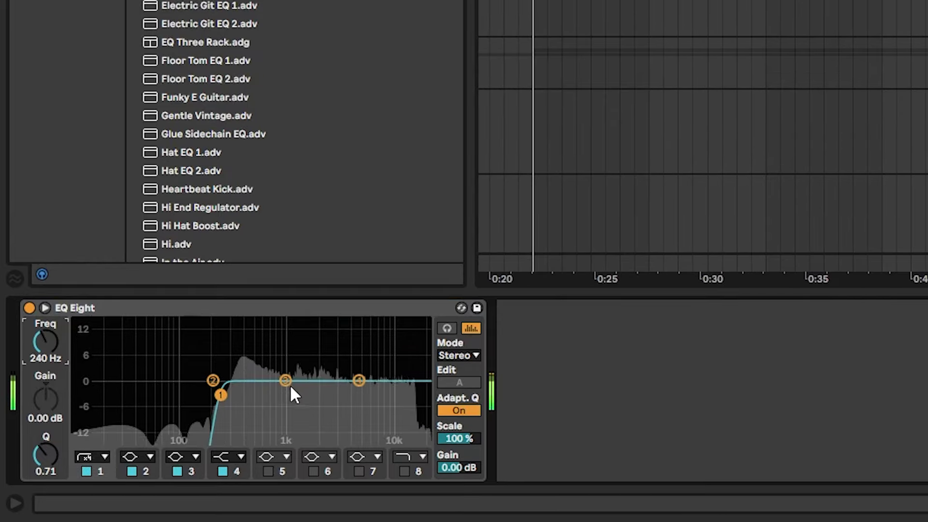
pyautogui.moveTo(286, 381); pyautogui.dragTo(317, 372)
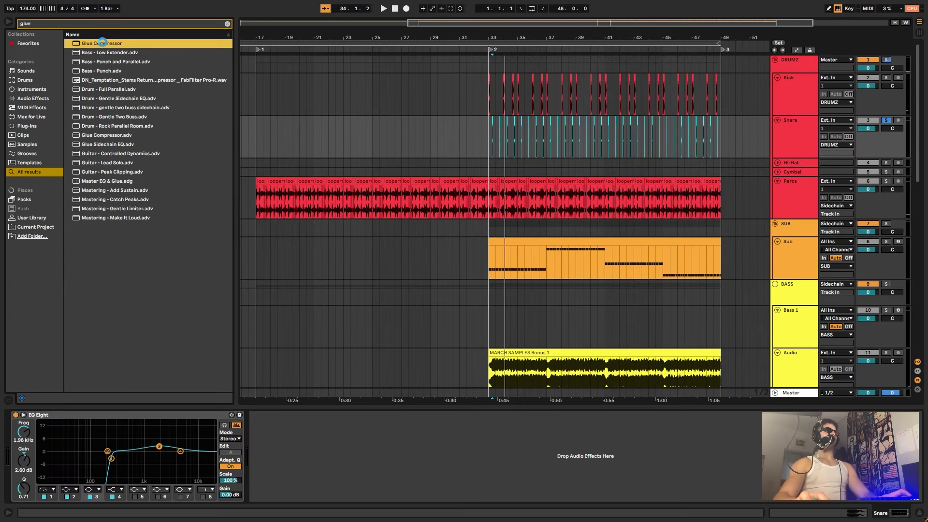
# Add a Glue Compressor to both the Snare and Kick tracks and play the soloed drums.
pyautogui.doubleClick(101, 43)
pyautogui.click(804, 82)
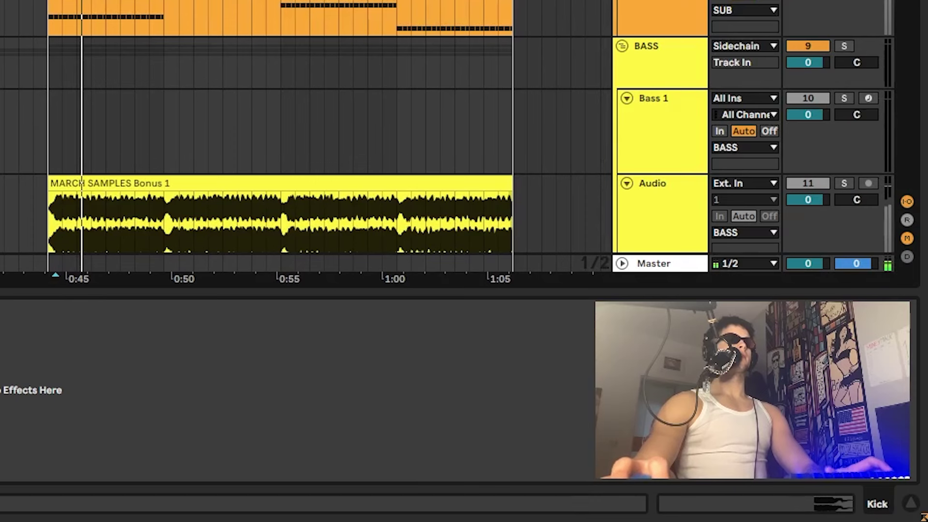
pyautogui.doubleClick(101, 44)
pyautogui.click(479, 94)
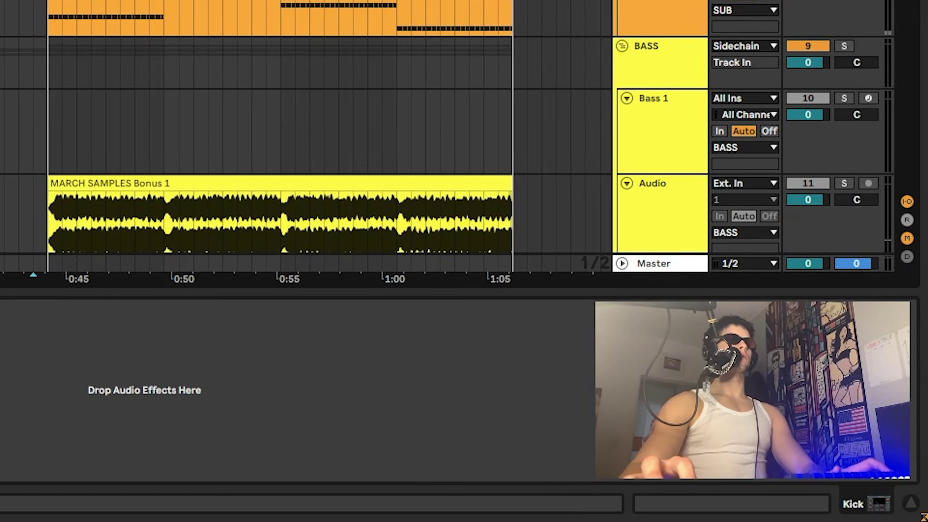
pyautogui.press('space')
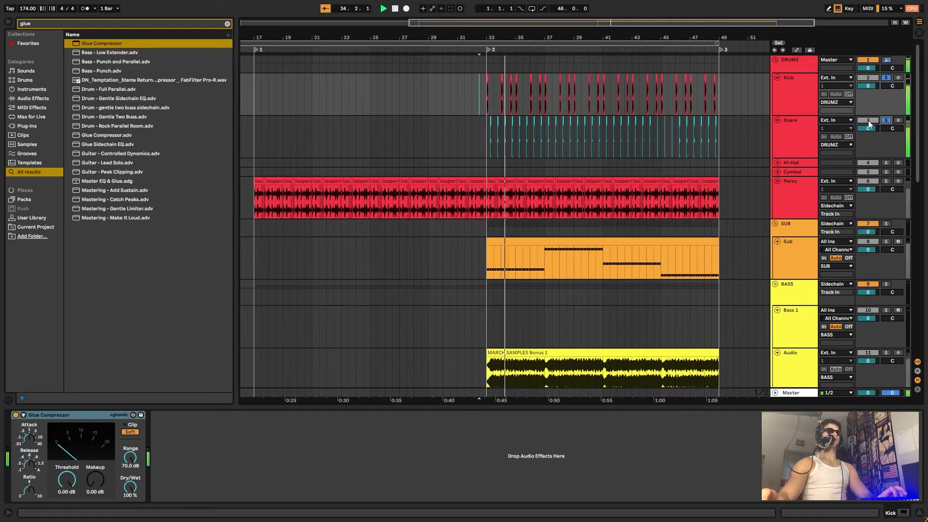
# Colour the Sidechain group red and assign that colour to its grouped tracks.
pyautogui.scroll(-15, 885, 242)
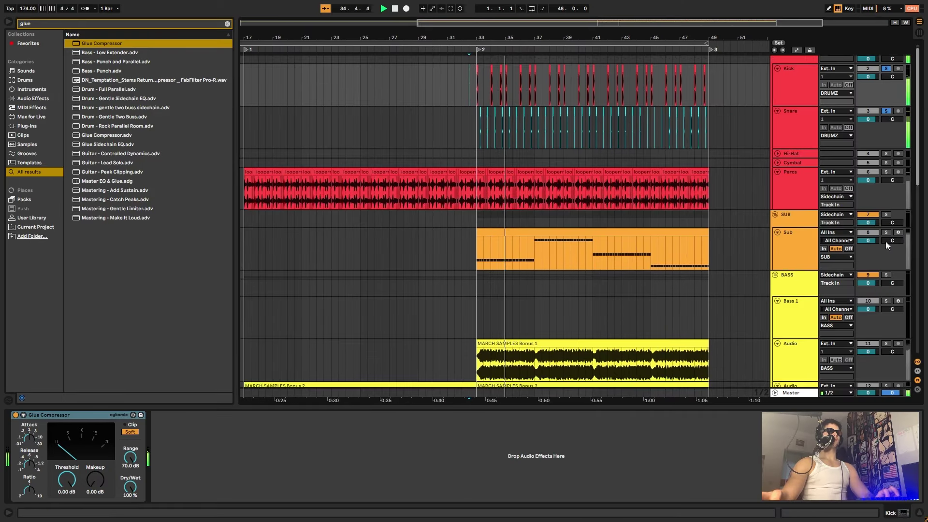
pyautogui.click(787, 331)
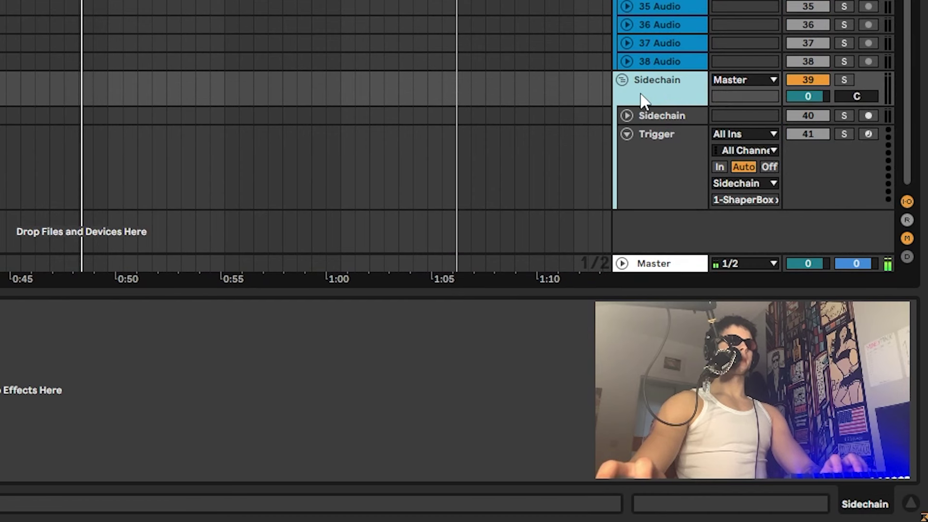
pyautogui.rightClick(785, 332)
pyautogui.click(670, 395)
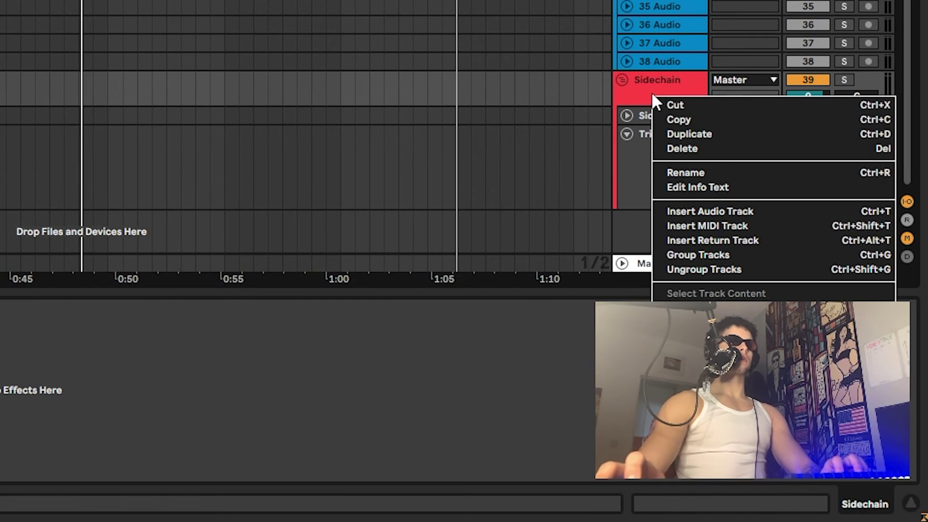
pyautogui.click(321, 149)
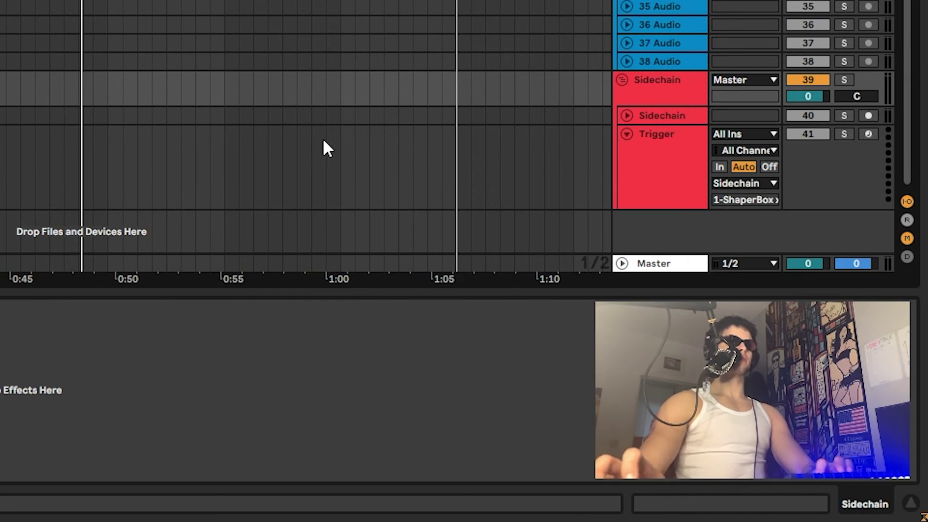
# Create a two-beat MIDI clip at 33.1.1 on the Trigger track, fill it with C3 and play it.
pyautogui.click(31, 155)
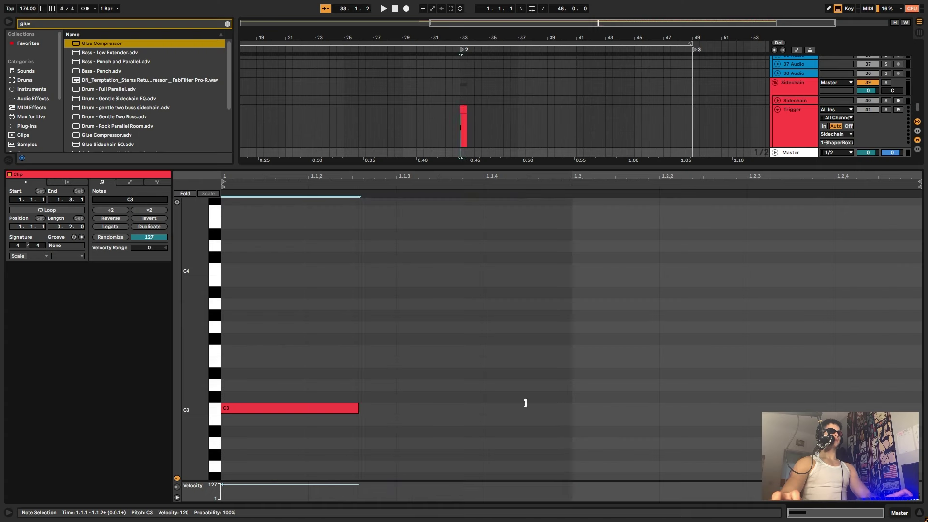
pyautogui.moveTo(525, 404); pyautogui.dragTo(754, 408)
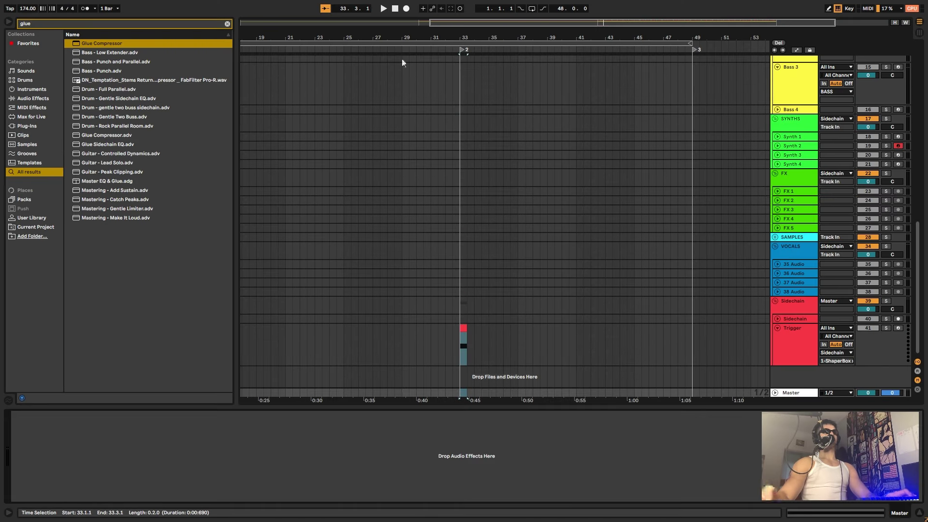
pyautogui.moveTo(464, 38); pyautogui.dragTo(421, 77)
pyautogui.click(369, 342)
pyautogui.press('space')
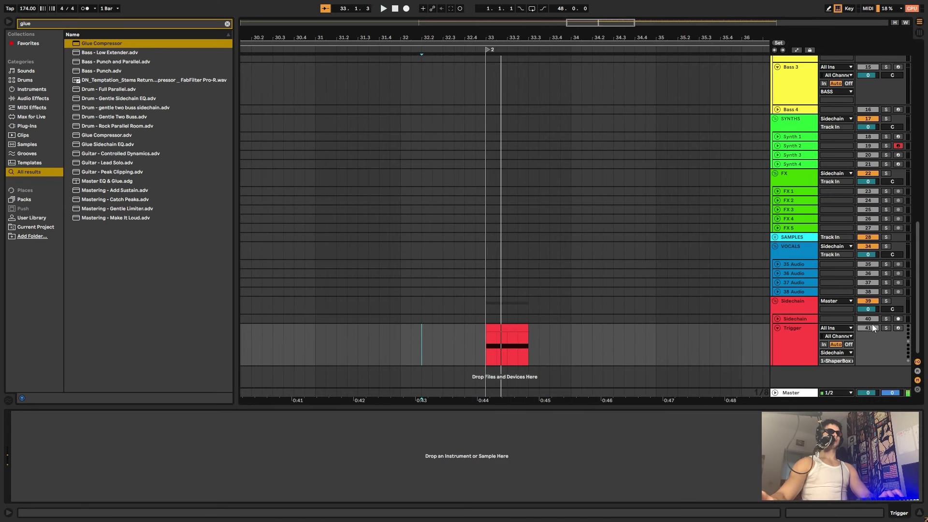
# Unfold the Sidechain track, inspect the volume ducking curve in its ShaperBox plug-in and close the plug-in window.
pyautogui.click(792, 320)
pyautogui.click(777, 318)
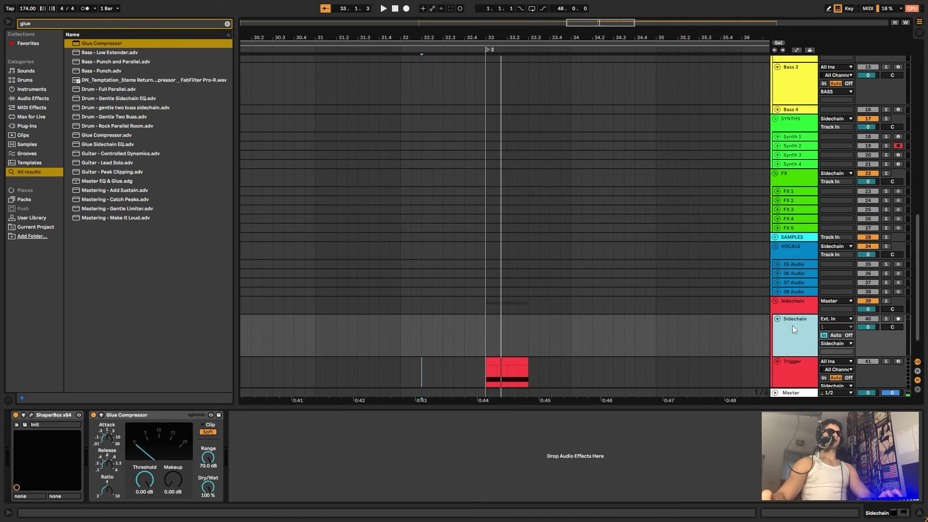
pyautogui.click(31, 415)
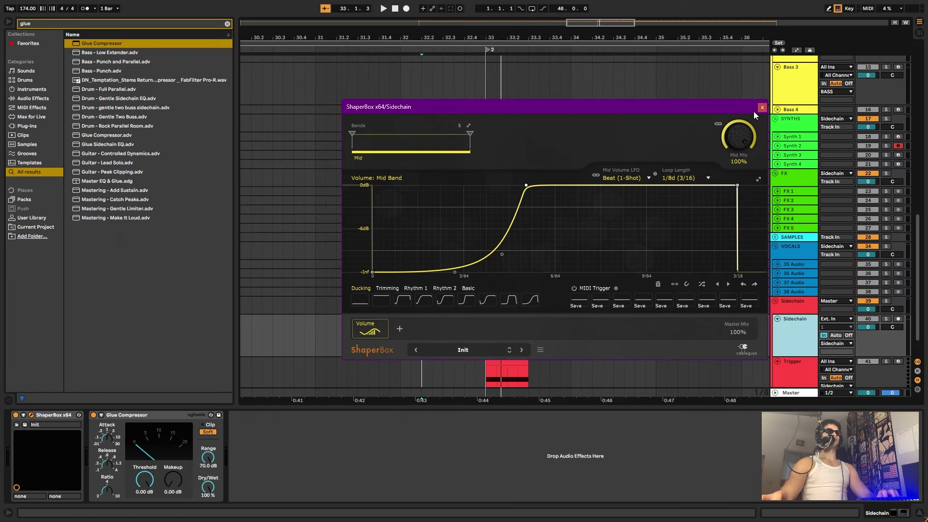
pyautogui.click(804, 59)
# Clear the track solos, activate the Sidechain track and play back the trigger clip.
pyautogui.scroll(-2, 724, 346)
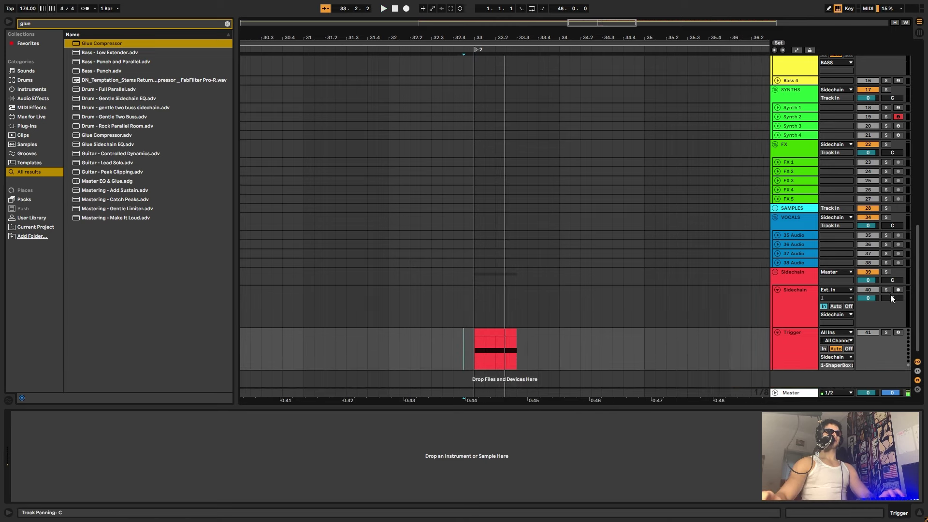
pyautogui.press('space')
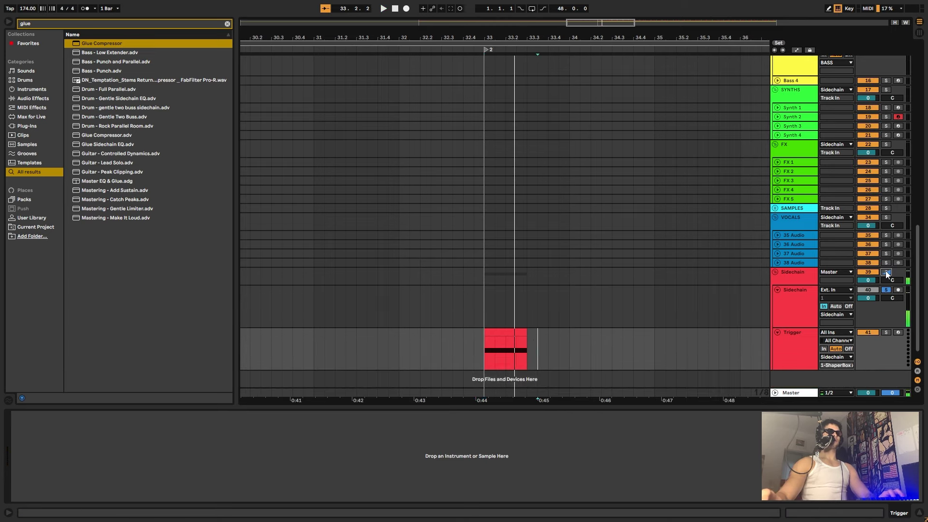
pyautogui.click(497, 356)
pyautogui.press('space')
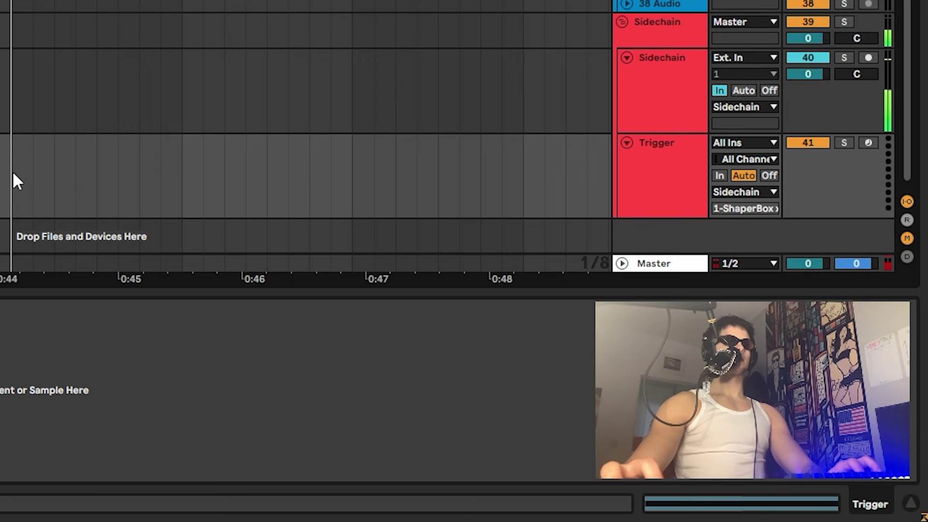
# Shorten the trigger clip to one beat and place copies across bars 33–34 to match the kick and snare hits.
pyautogui.click(471, 348)
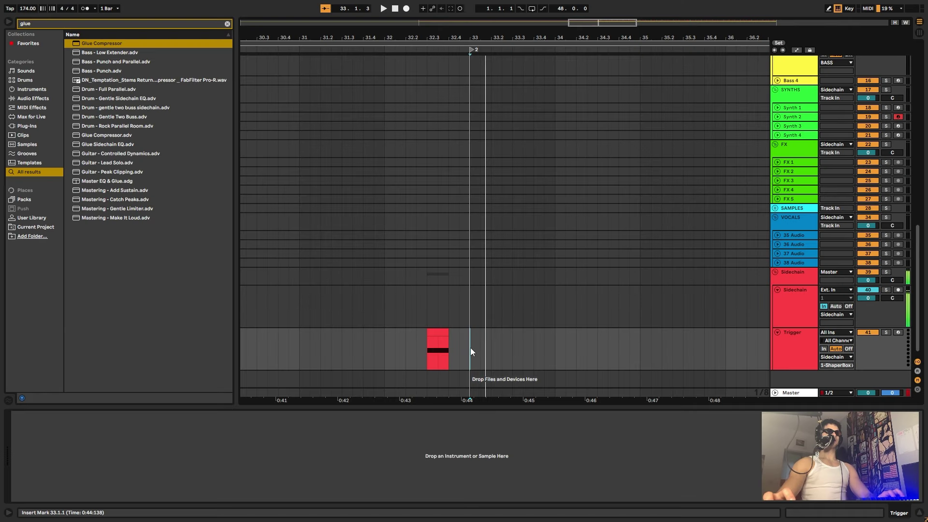
pyautogui.press('space')
pyautogui.press('space')
pyautogui.moveTo(449, 334); pyautogui.dragTo(500, 338)
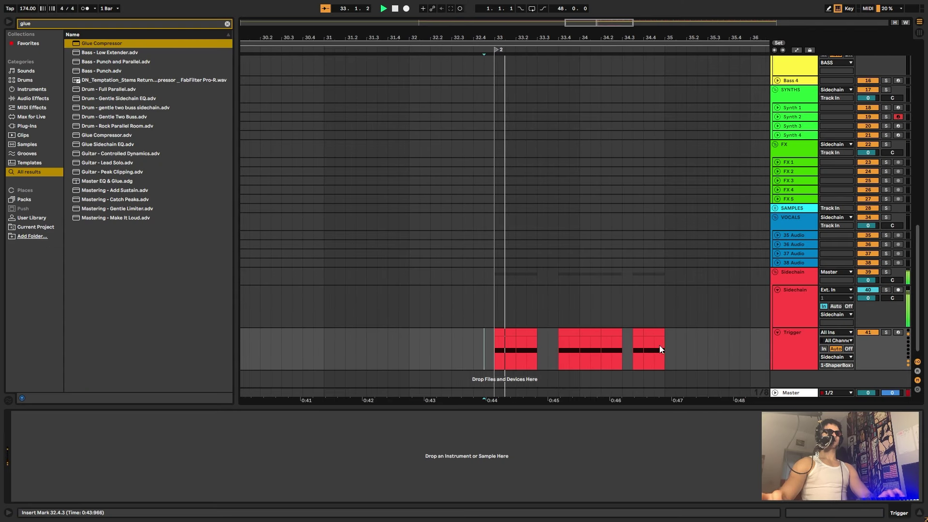
# Duplicate the two-bar trigger clip pattern from bars 33–34 repeatedly so it fills the Trigger track through bar 48.
pyautogui.moveTo(660, 345); pyautogui.dragTo(479, 339)
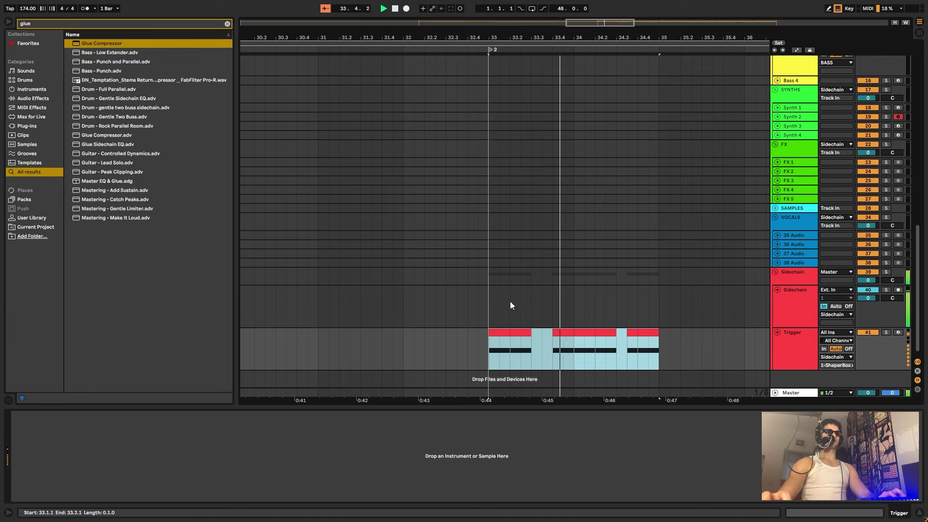
pyautogui.hotkey('ctrl', 'd')
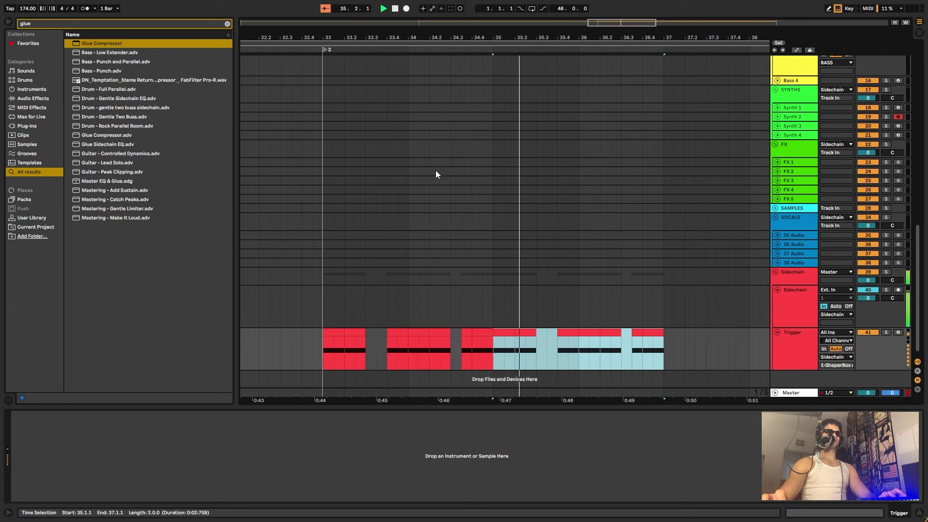
pyautogui.hotkey('ctrl', 'd')
pyautogui.click(513, 43)
pyautogui.moveTo(522, 37); pyautogui.dragTo(526, 19)
pyautogui.click(598, 315)
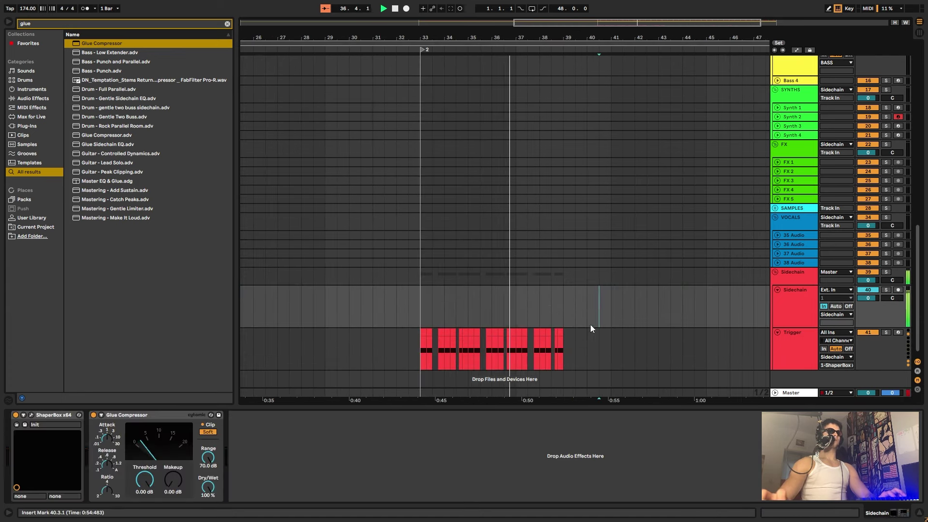
pyautogui.moveTo(564, 344); pyautogui.dragTo(516, 349)
pyautogui.hotkey('ctrl', 'd')
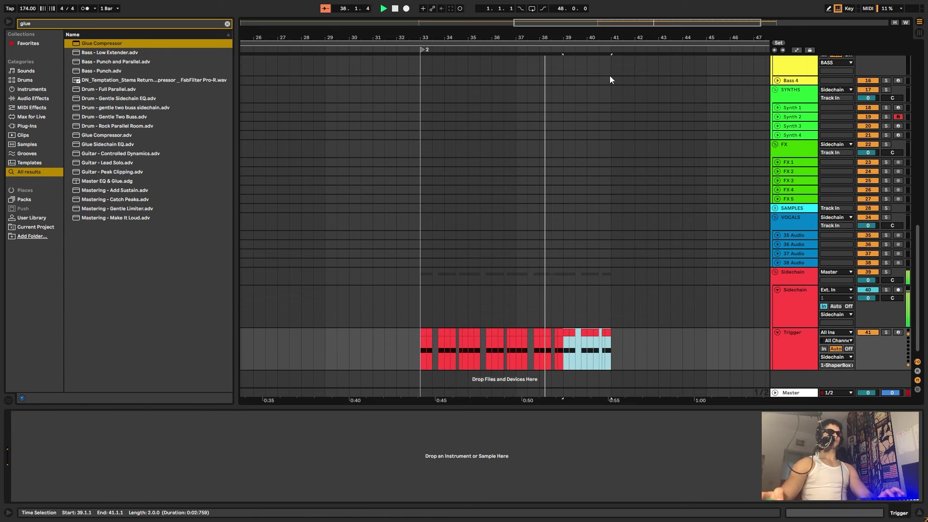
pyautogui.moveTo(612, 37); pyautogui.dragTo(507, 22)
pyautogui.hotkey('ctrl', 'd')
pyautogui.hotkey('ctrl', 'd')
pyautogui.hotkey('ctrl', 'd')
pyautogui.hotkey('ctrl', 'd')
# In the Sidechain track's ShaperBox, set the loop length to 1/8 and smooth the ducking curve by removing its extra lower point.
pyautogui.click(801, 302)
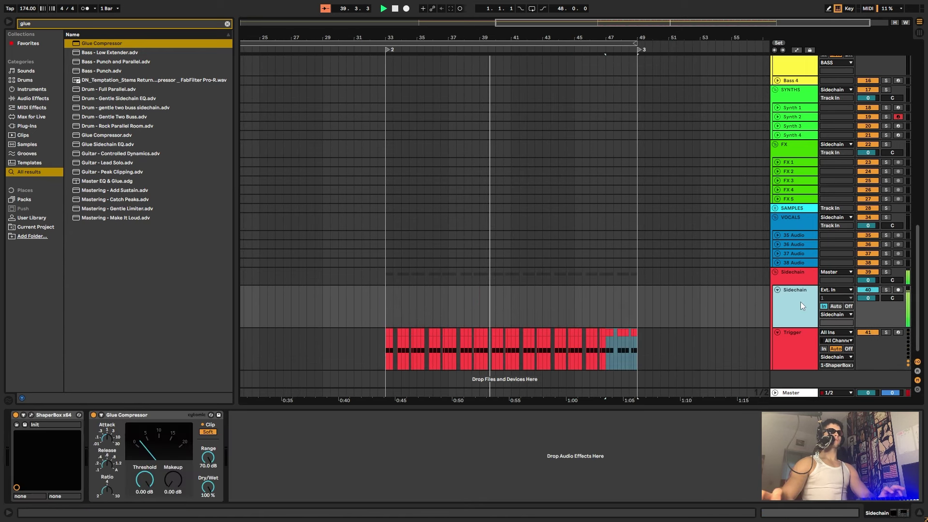
pyautogui.click(31, 415)
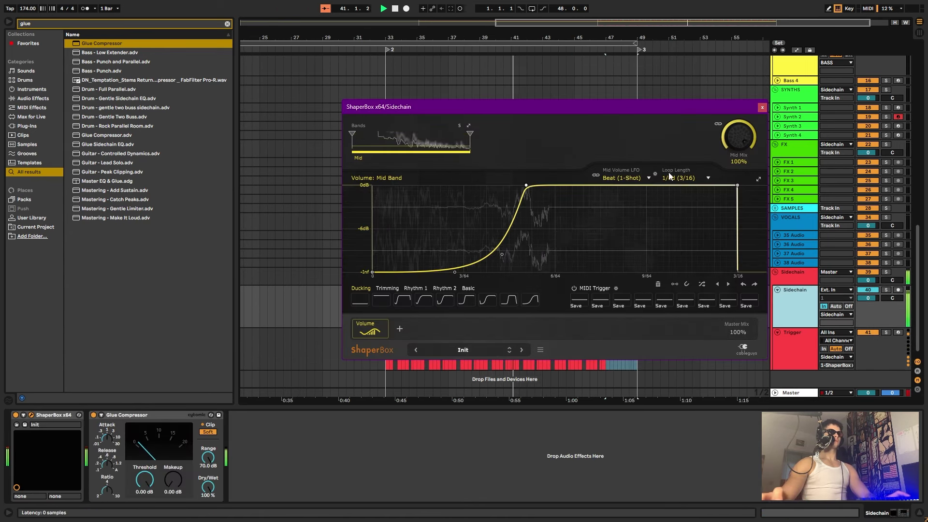
pyautogui.click(686, 178)
pyautogui.click(652, 240)
pyautogui.moveTo(454, 272); pyautogui.dragTo(500, 272)
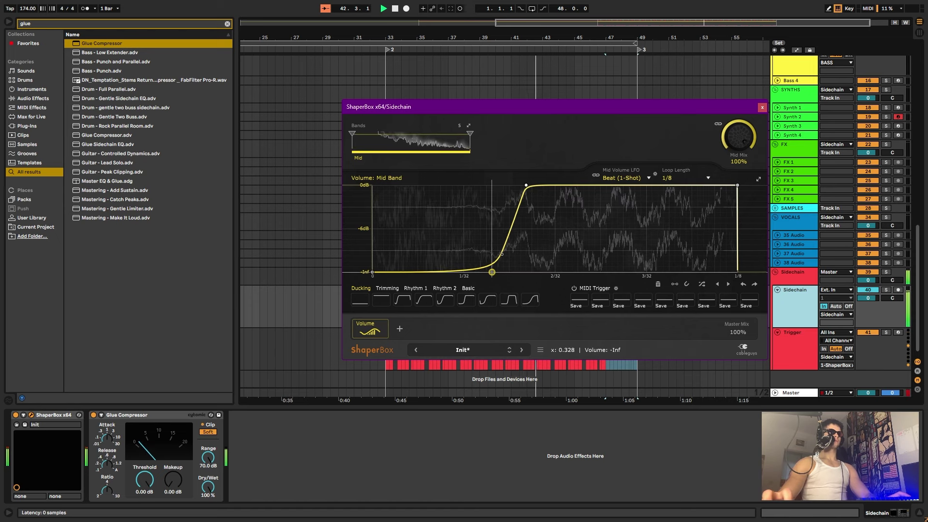
pyautogui.doubleClick(479, 272)
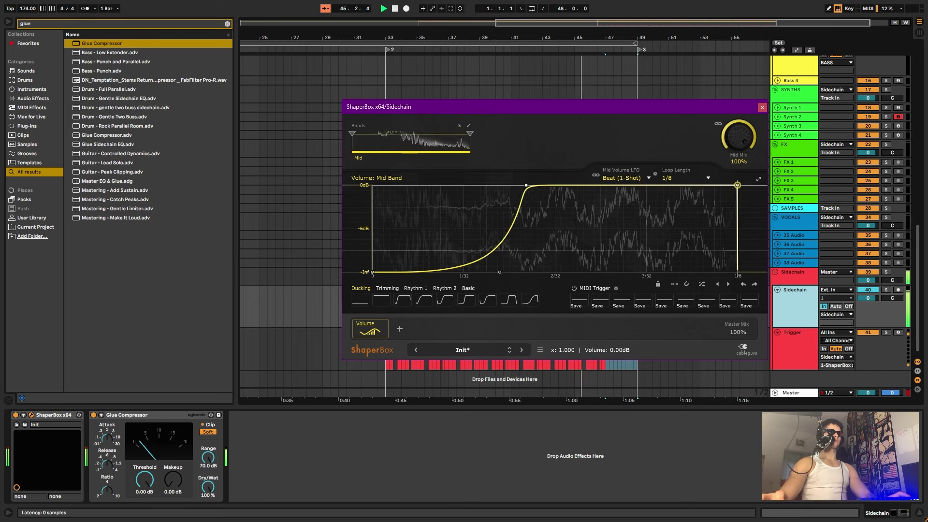
pyautogui.click(762, 107)
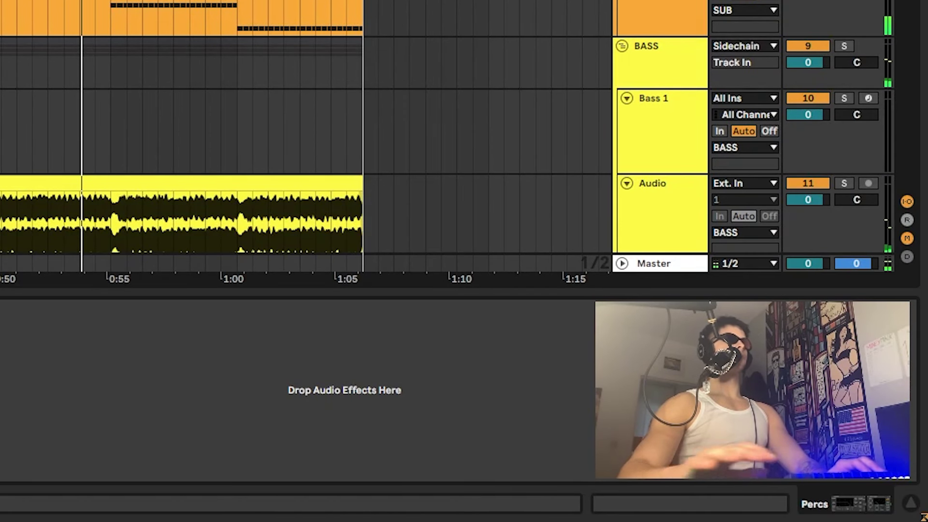
# Insert an EQ Eight between the Auto Filter and Glue Compressor on the Percs track.
pyautogui.moveTo(92, 53); pyautogui.dragTo(209, 450)
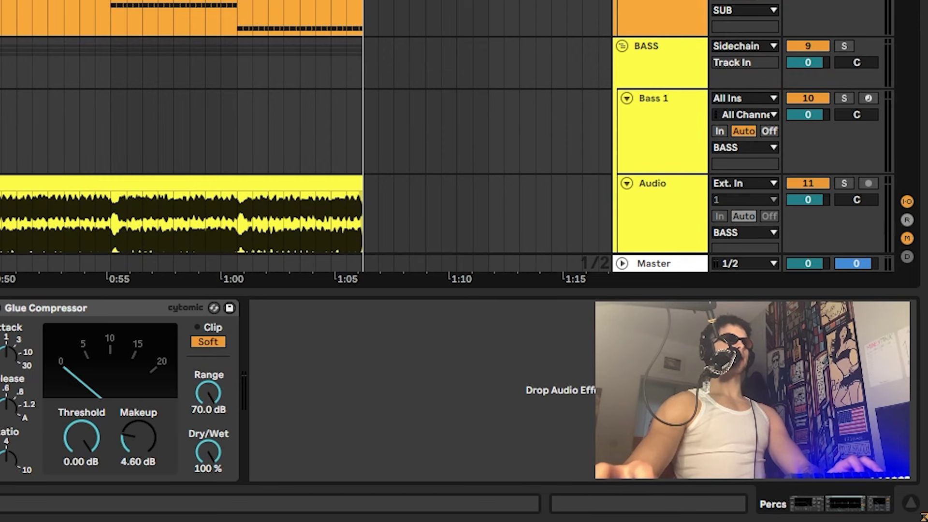
pyautogui.rightClick(216, 416)
pyautogui.click(236, 420)
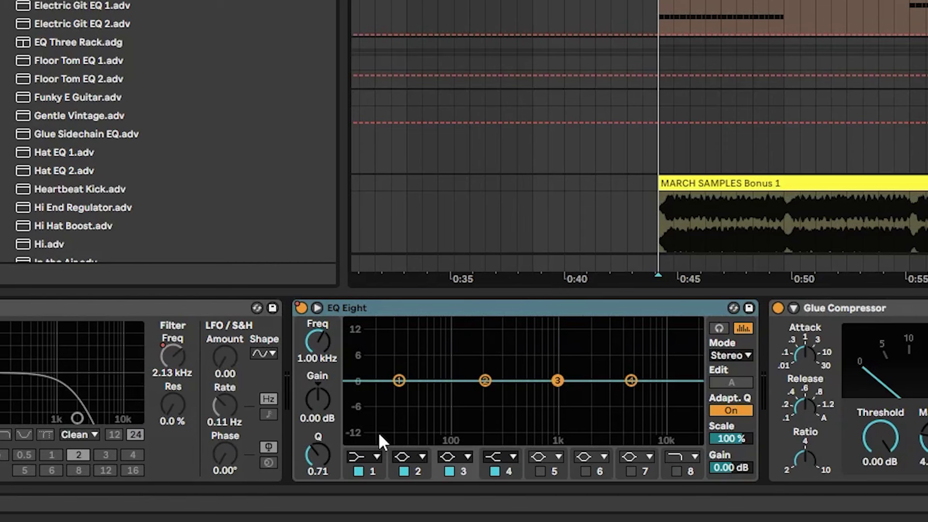
# Change band 1 of the Percs EQ Eight to a low cut and raise its cutoff to about 199 Hz during playback.
pyautogui.click(376, 457)
pyautogui.click(355, 324)
pyautogui.press('space')
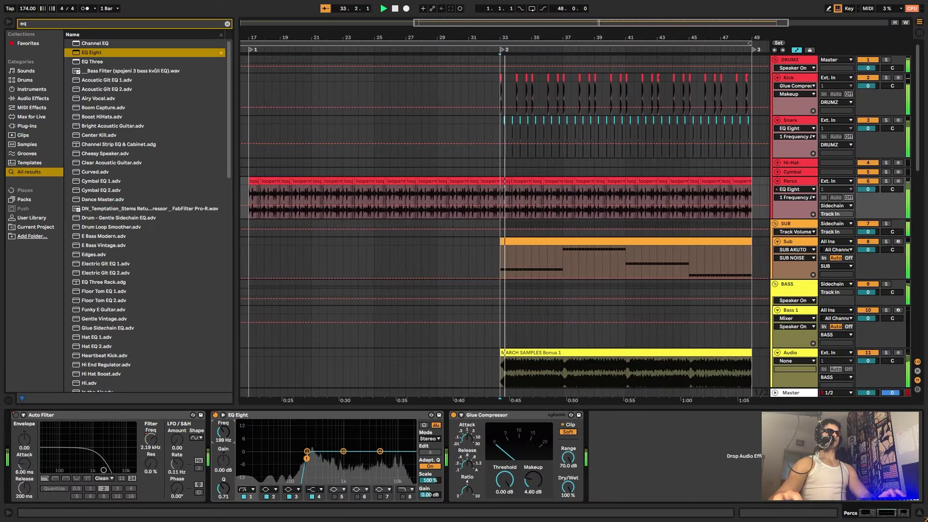
pyautogui.moveTo(328, 459); pyautogui.dragTo(395, 443)
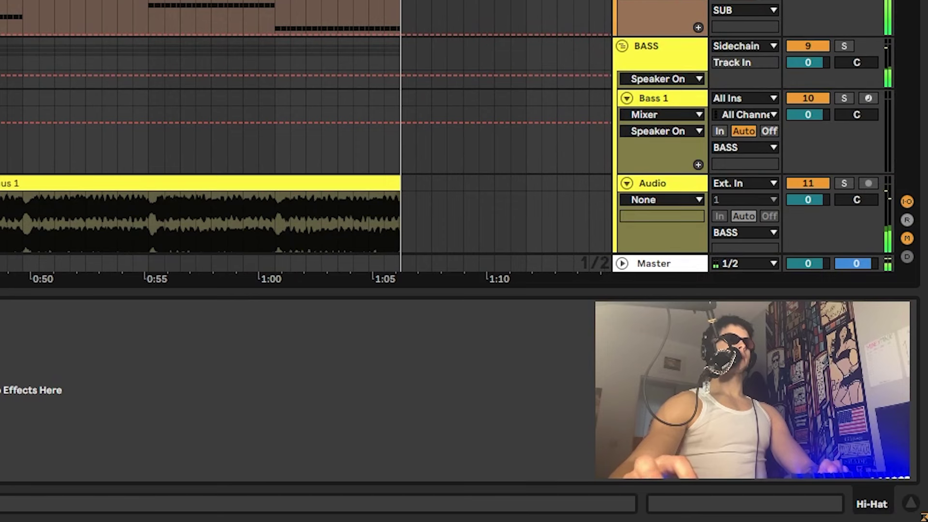
# Unfold the Hi-Hat track, search the Splice library for "cymbal" and fetch DS_SCB_ride_one_shot_dirty.wav.
pyautogui.click(778, 163)
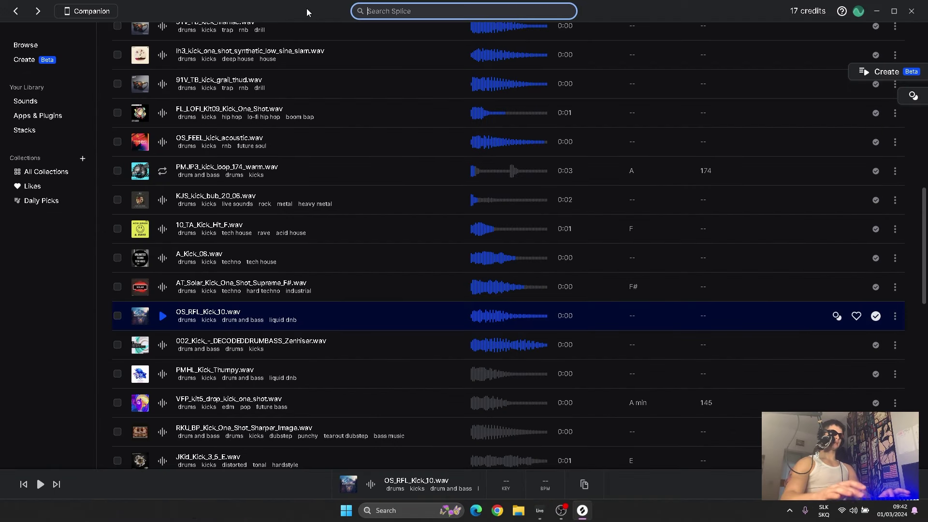
pyautogui.write('cymbal')
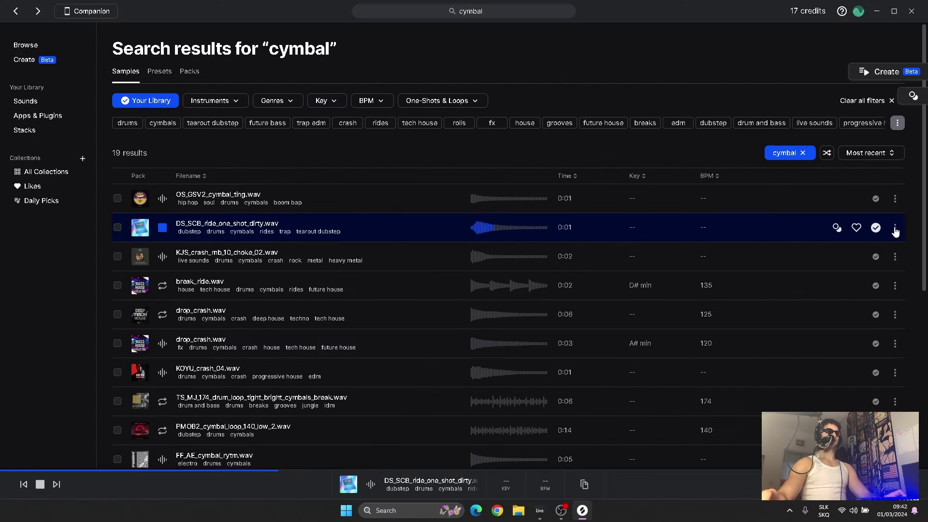
pyautogui.click(895, 229)
pyautogui.click(872, 246)
pyautogui.hotkey('alt', 'Tab')
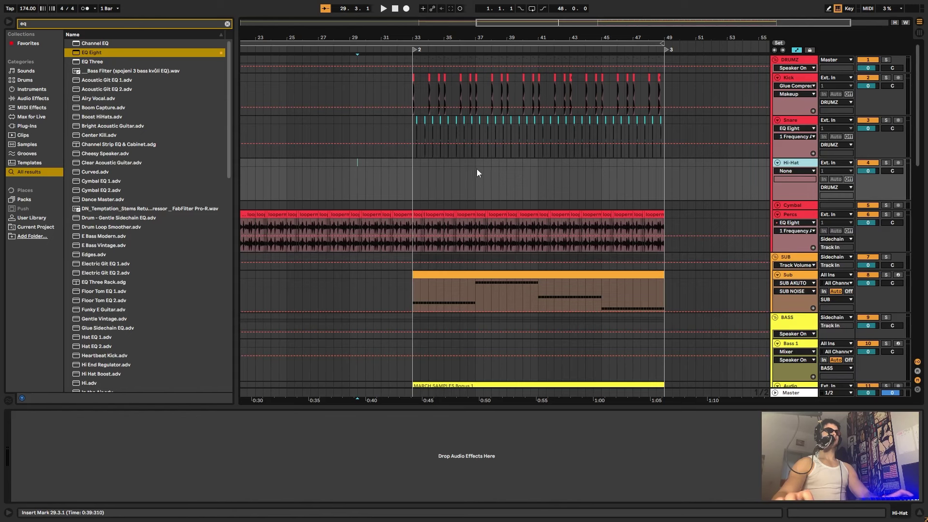
# Place the ride one-shot on the Hi-Hat track at 33.1.1 and play it with the drums.
pyautogui.scroll(5, 439, 177)
pyautogui.click(426, 175)
pyautogui.press('space')
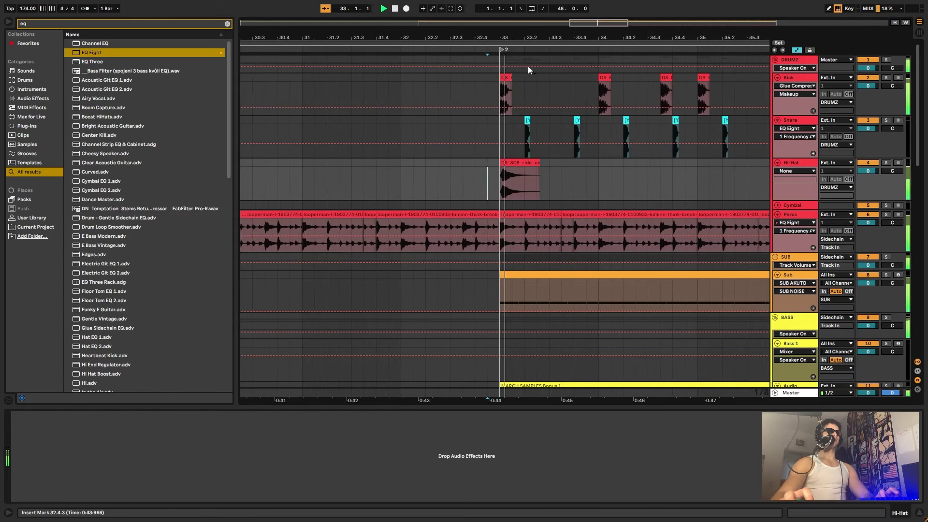
pyautogui.press('space')
# Hide the automation lanes, duplicate the ride clip to 33.2.1 on the Hi-Hat track and play it back.
pyautogui.hotkey('ctrl', 'a')
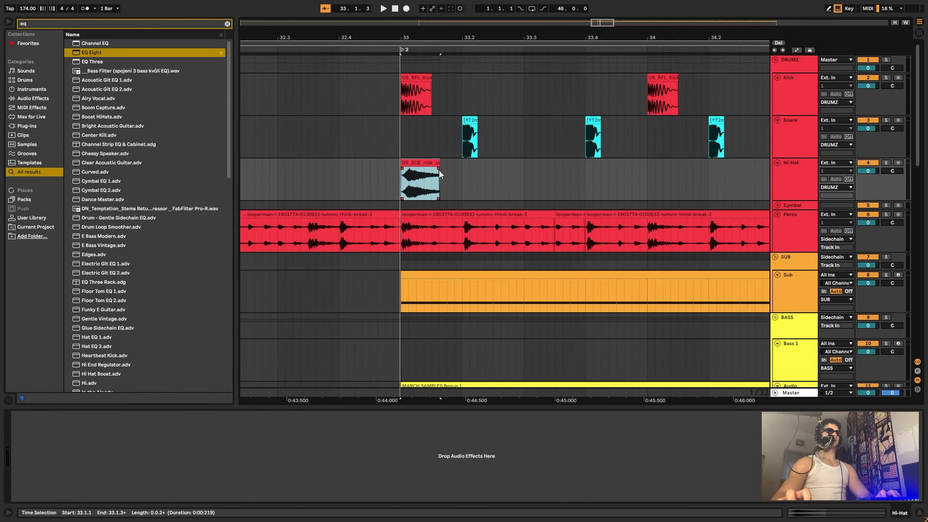
pyautogui.click(423, 164)
pyautogui.hotkey('ctrl', 'd')
pyautogui.moveTo(447, 164); pyautogui.dragTo(469, 164)
pyautogui.click(331, 147)
pyautogui.press('space')
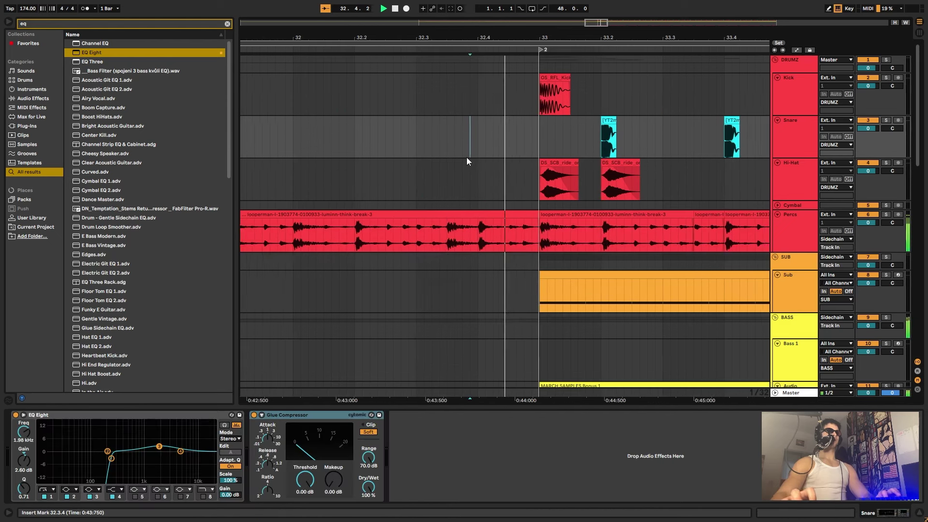
# Duplicate the ride hits so one falls on every beat of bars 33 and 34.
pyautogui.moveTo(522, 184); pyautogui.dragTo(392, 184)
pyautogui.hotkey('ctrl', 'd')
pyautogui.click(349, 182)
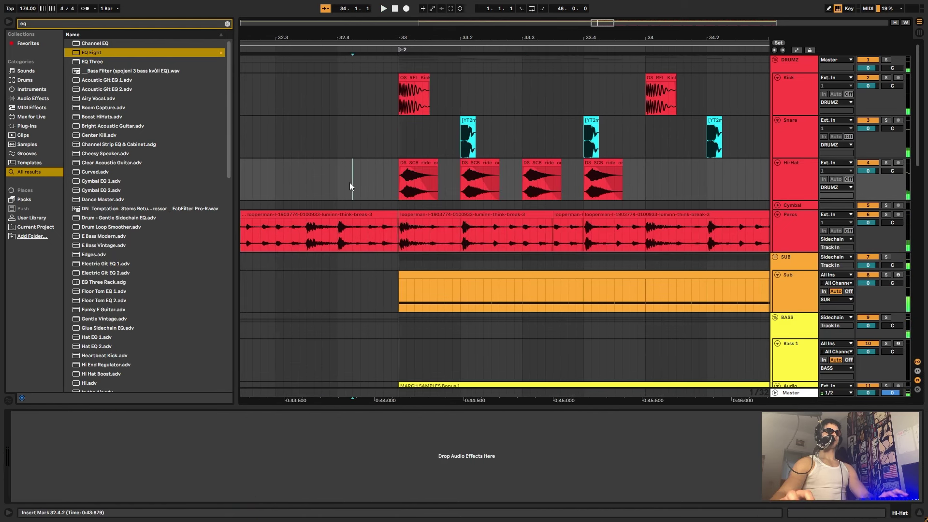
pyautogui.moveTo(712, 184); pyautogui.dragTo(442, 185)
pyautogui.hotkey('ctrl', 'd')
pyautogui.hotkey('ctrl', 'd')
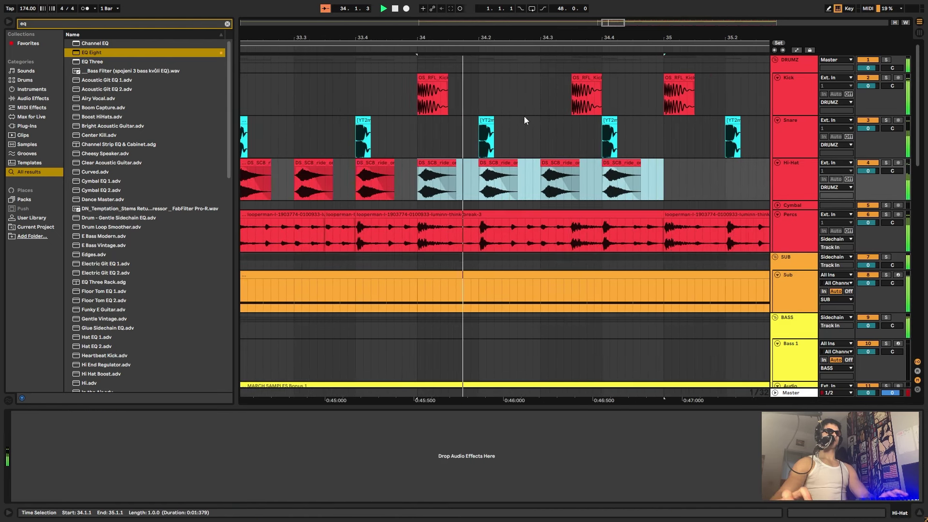
# Repeat the one-bar ride pattern on the Hi-Hat track through bar 48.
pyautogui.moveTo(505, 38); pyautogui.dragTo(501, 7)
pyautogui.hotkey('ctrl', 'd')
pyautogui.hotkey('ctrl', 'd')
pyautogui.hotkey('ctrl', 'd')
pyautogui.hotkey('ctrl', 'd')
pyautogui.hotkey('ctrl', 'd')
pyautogui.hotkey('ctrl', 'd')
pyautogui.hotkey('ctrl', 'd')
pyautogui.hotkey('ctrl', 'd')
pyautogui.hotkey('ctrl', 'd')
pyautogui.hotkey('ctrl', 'd')
pyautogui.hotkey('ctrl', 'd')
pyautogui.hotkey('ctrl', 'd')
pyautogui.hotkey('ctrl', 'd')
pyautogui.press('-')
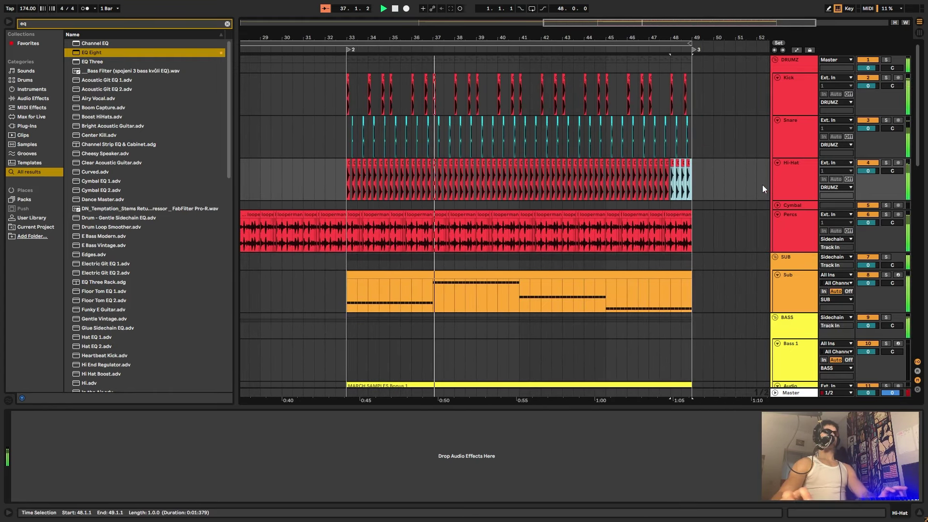
# Route the Hi-Hat track's output to Sidechain.
pyautogui.click(823, 187)
pyautogui.click(794, 249)
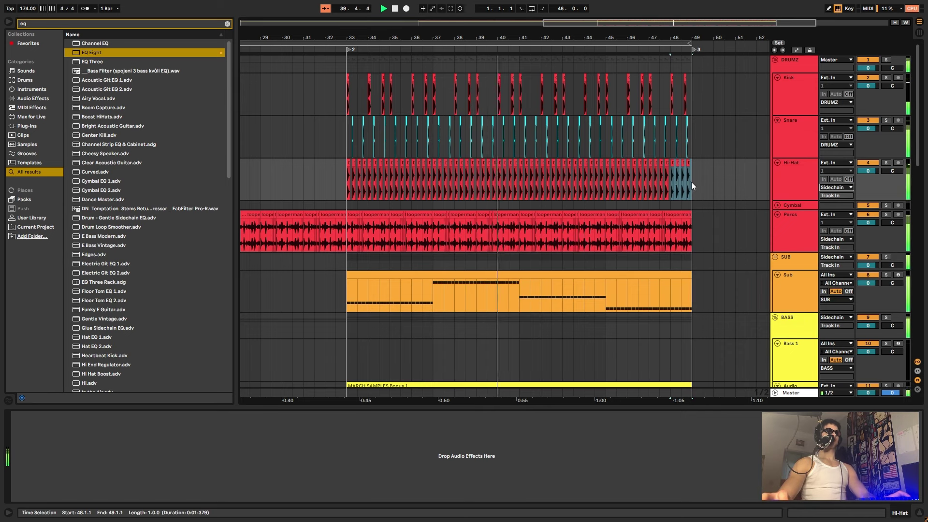
pyautogui.moveTo(691, 182); pyautogui.dragTo(408, 176)
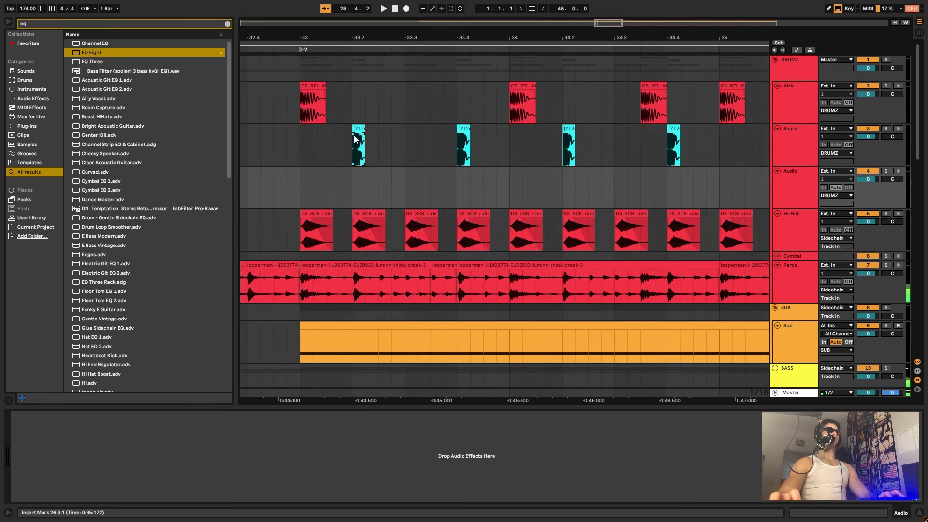
# Paste a copy of the 33.2.1 snare hit at 33.3.3 and play it back.
pyautogui.click(355, 139)
pyautogui.click(358, 129)
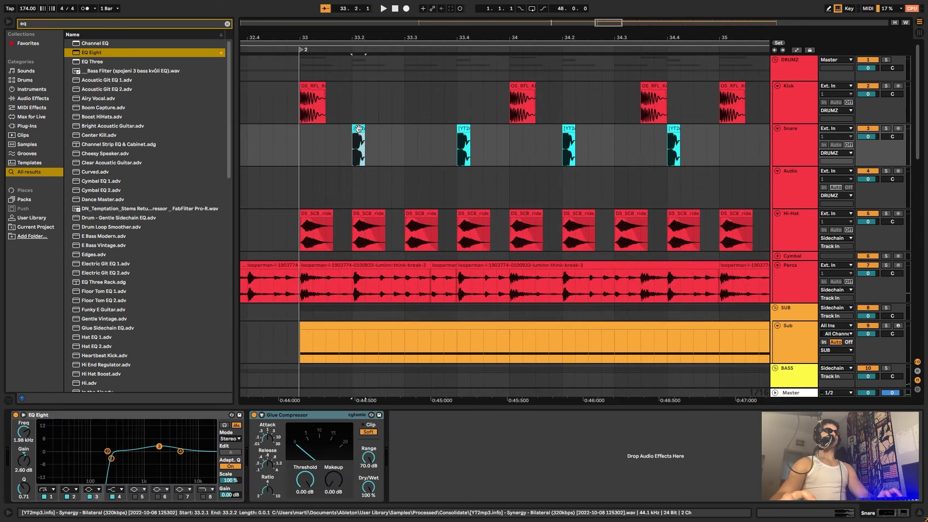
pyautogui.click(430, 147)
pyautogui.hotkey('ctrl', 'v')
pyautogui.click(327, 152)
pyautogui.press('space')
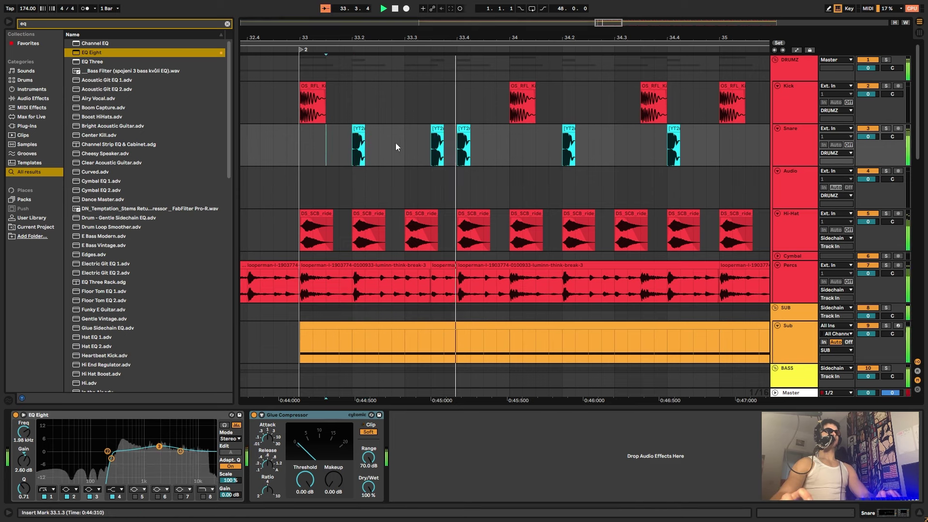
# Move the extra snare hit from bar 33 to 34.3.2 and play it back.
pyautogui.click(435, 130)
pyautogui.press('space')
pyautogui.click(602, 145)
pyautogui.hotkey('ctrl', 'v')
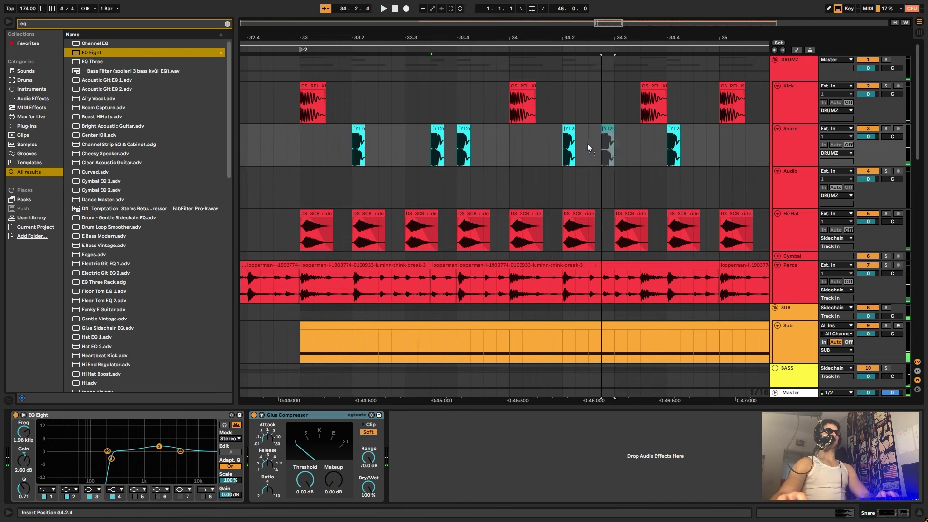
pyautogui.press('space')
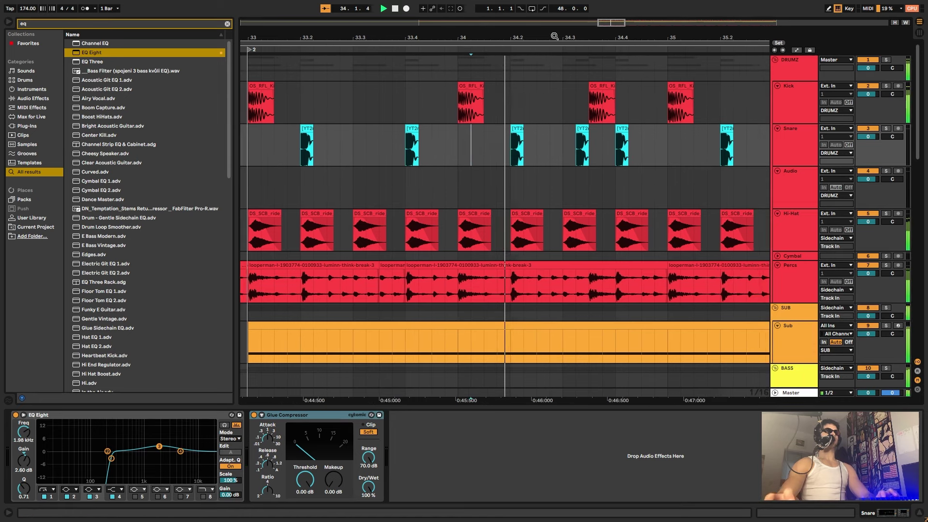
# Duplicate the four-bar snare pattern from bars 33–36 across the Snare track through bar 48.
pyautogui.moveTo(541, 37); pyautogui.dragTo(440, 12)
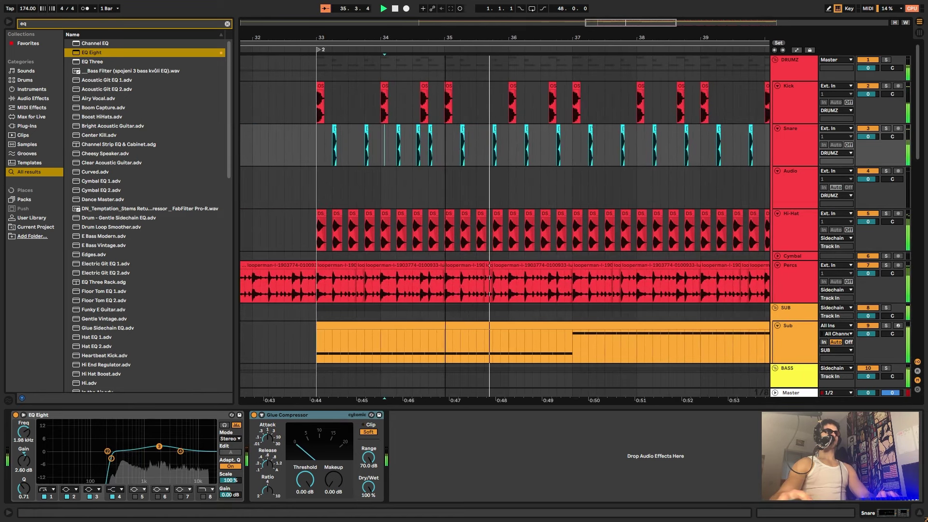
pyautogui.moveTo(541, 148); pyautogui.dragTo(303, 153)
pyautogui.hotkey('ctrl', 'd')
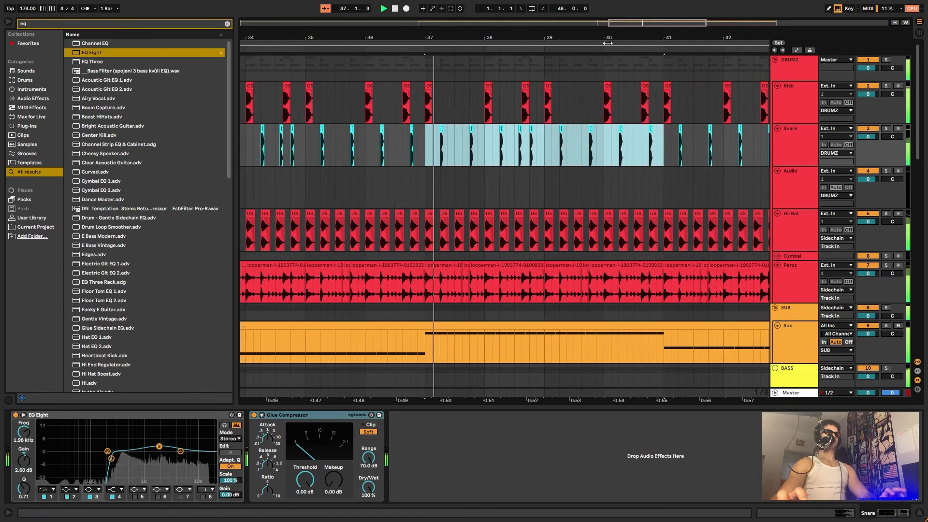
pyautogui.moveTo(599, 37); pyautogui.dragTo(581, 8)
pyautogui.hotkey('ctrl', 'd')
pyautogui.hotkey('ctrl', 'd')
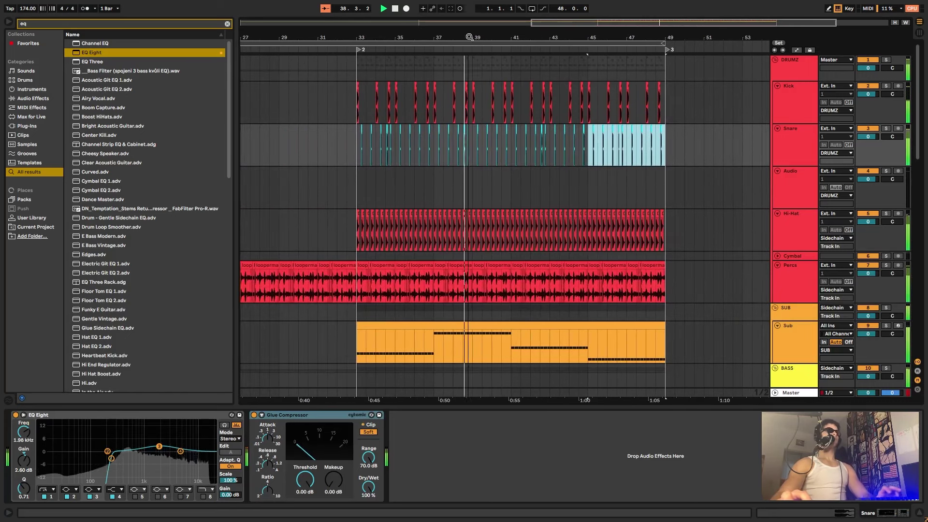
# Switch to Splice, audition the MAT_ZO drum loops and copy MAT_ZO_drum_loop_55_172.wav to the clipboard.
pyautogui.click(792, 184)
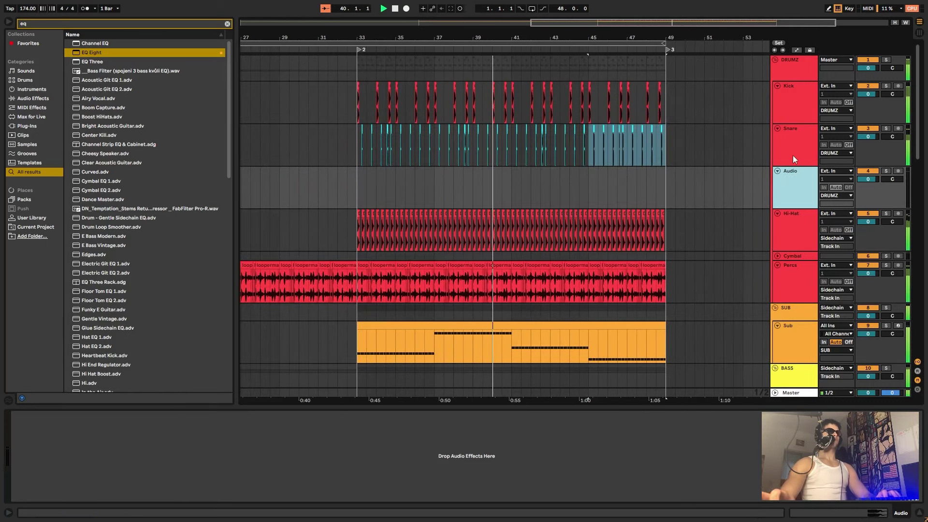
pyautogui.click(793, 150)
pyautogui.click(196, 24)
pyautogui.hotkey('alt', 'Tab')
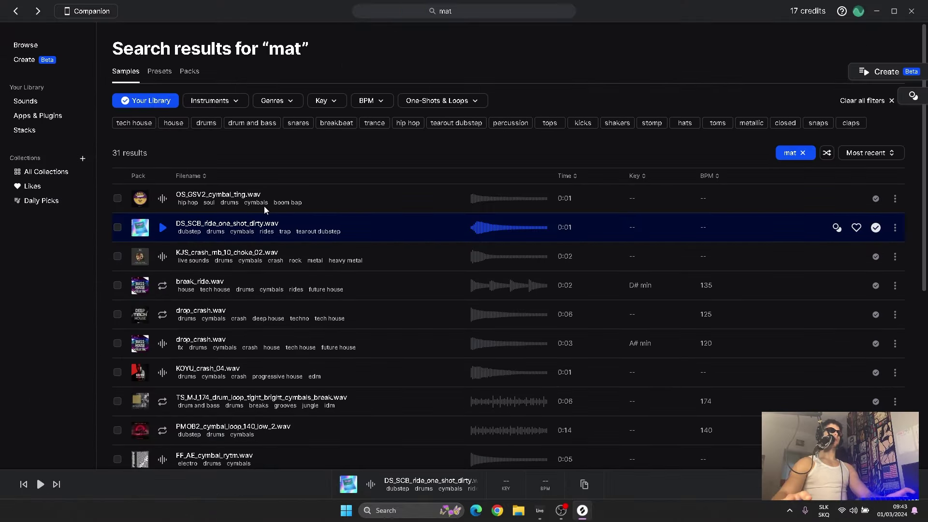
pyautogui.scroll(-8, 292, 271)
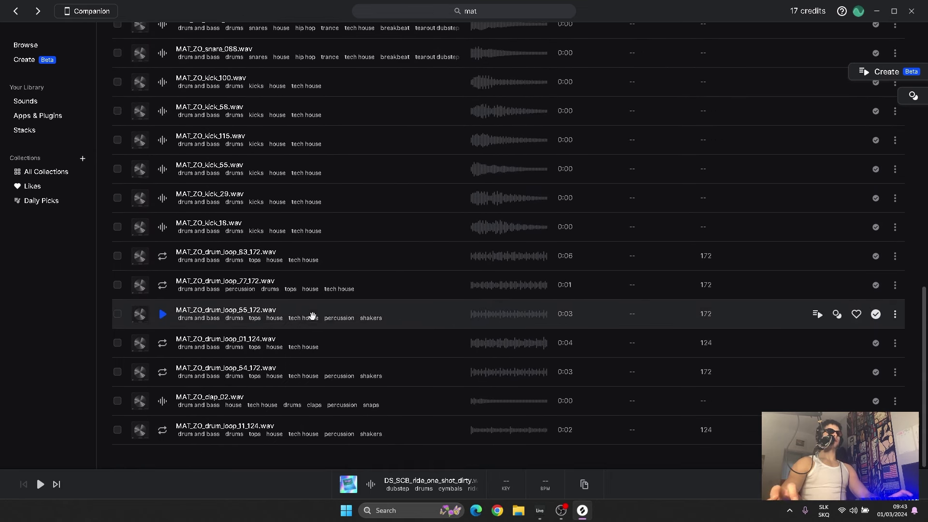
pyautogui.click(163, 285)
pyautogui.click(163, 315)
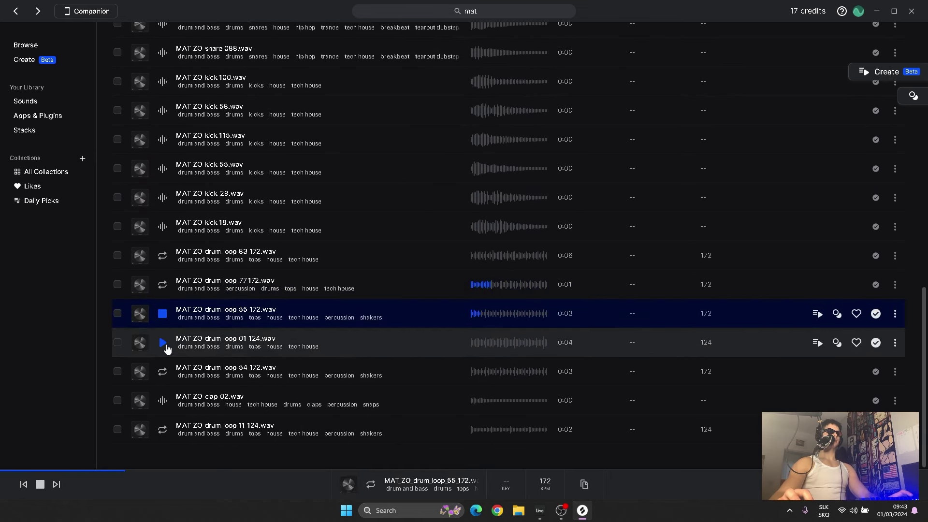
pyautogui.click(895, 314)
pyautogui.click(880, 333)
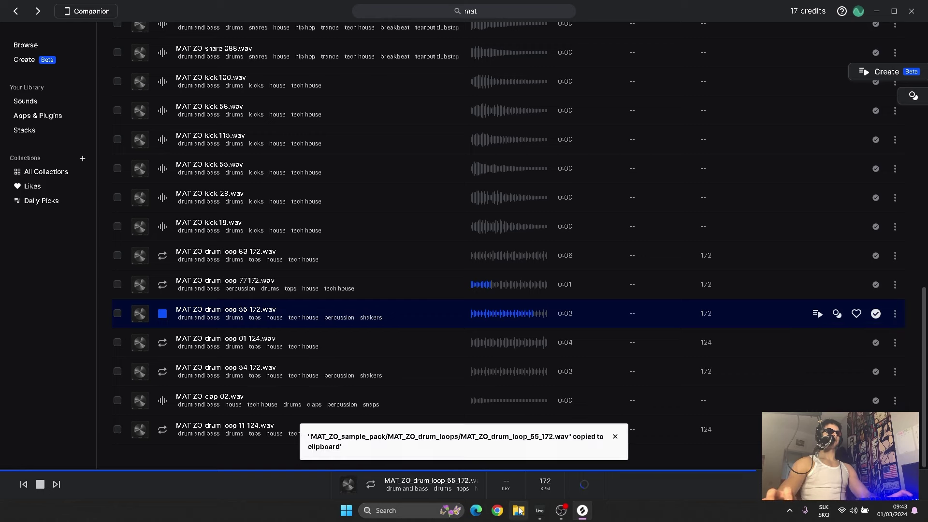
# Return to Ableton Live, paste the MAT_ZO drum loop at bar 33 on the empty Audio track and duplicate it through bar 48.
pyautogui.click(540, 511)
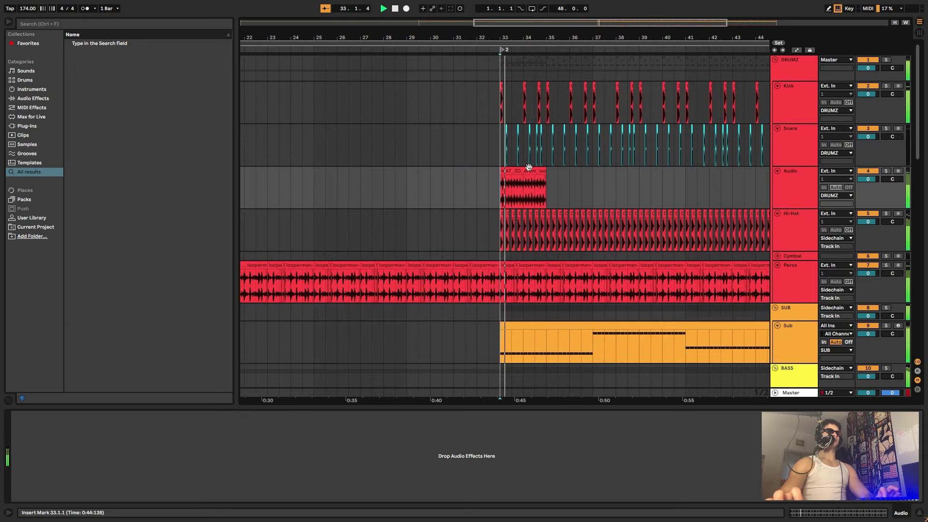
pyautogui.click(514, 172)
pyautogui.hotkey('ctrl', 'd')
pyautogui.hotkey('ctrl', 'd')
pyautogui.hotkey('ctrl', 'd')
pyautogui.moveTo(595, 38); pyautogui.dragTo(580, 38)
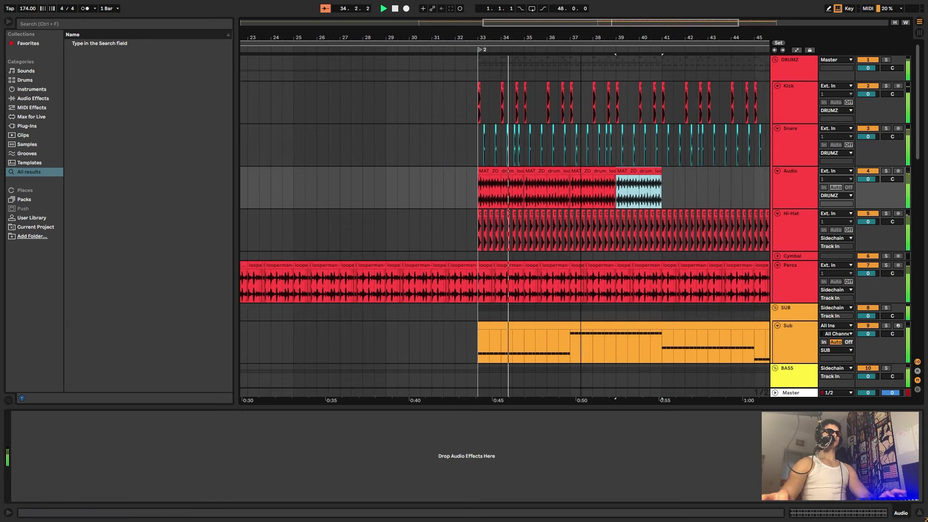
pyautogui.hotkey('ctrl', 'd')
pyautogui.hotkey('ctrl', 'd')
pyautogui.hotkey('ctrl', 'd')
pyautogui.hotkey('ctrl', 'd')
# Route the drum-loop track's output to Sidechain and add a Glue Compressor to that track.
pyautogui.click(841, 196)
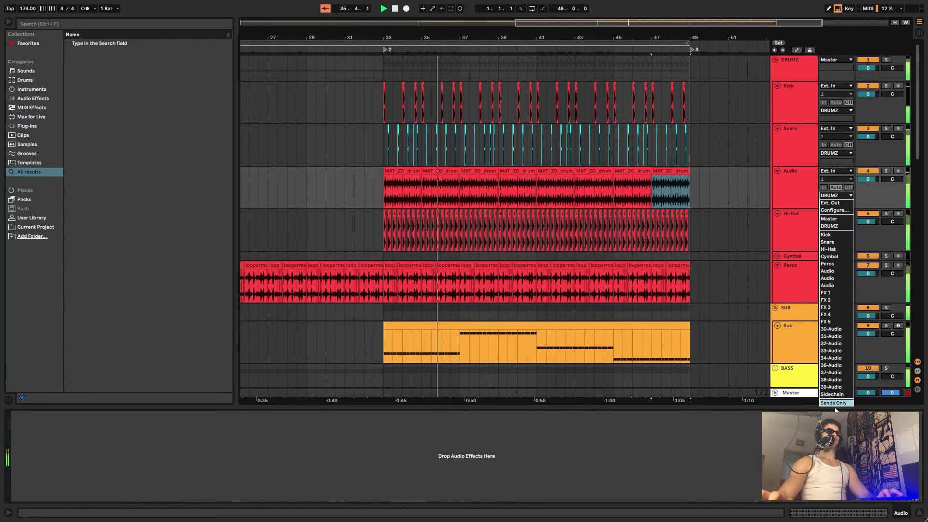
pyautogui.click(796, 305)
pyautogui.click(172, 25)
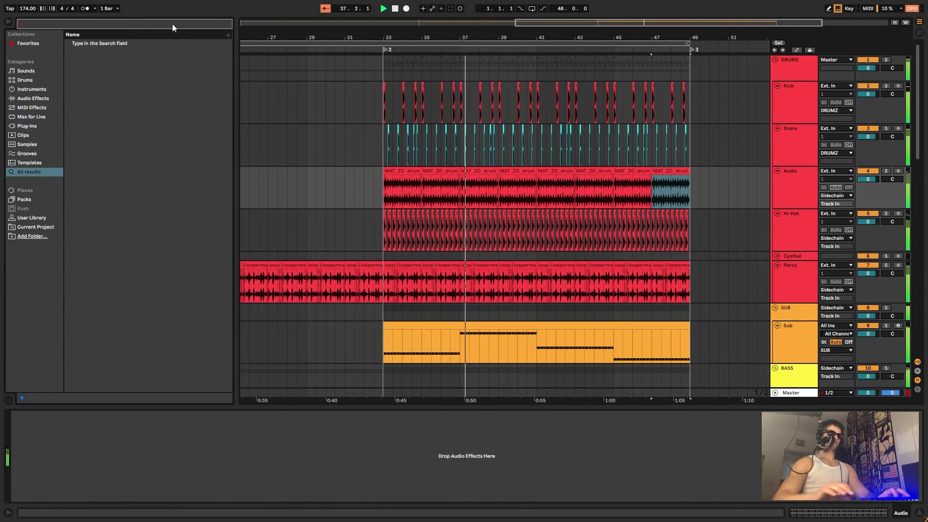
pyautogui.write('glue')
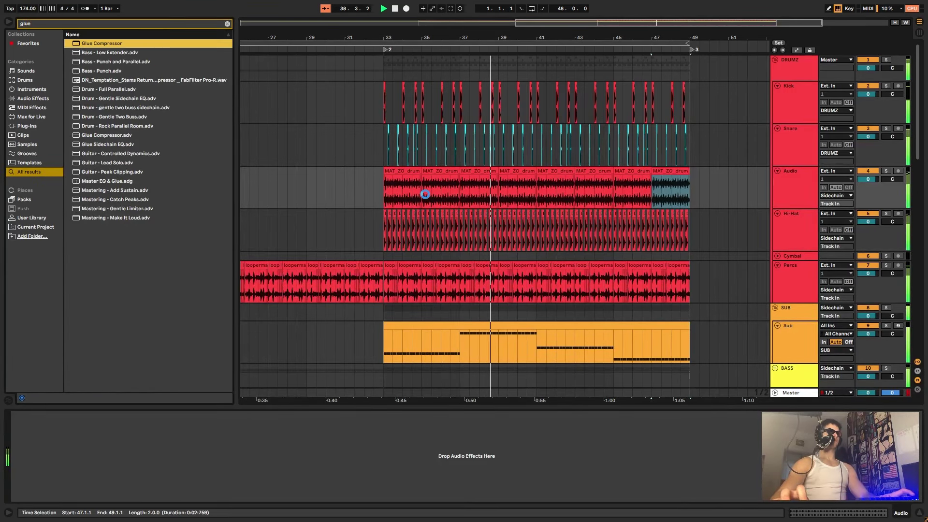
pyautogui.moveTo(425, 194); pyautogui.dragTo(72, 497)
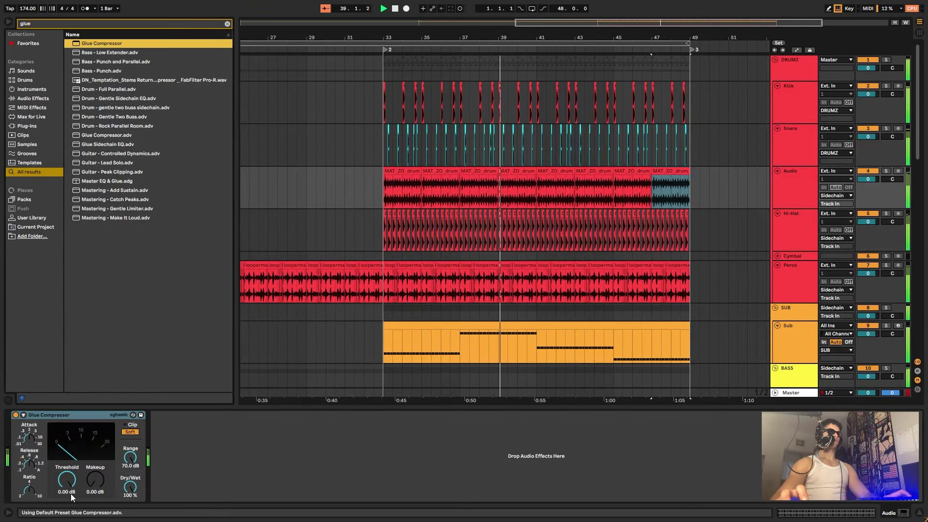
# Add Shifter ahead of the Glue Compressor on the drum-loop track and switch it to Freq mode.
pyautogui.click(336, 140)
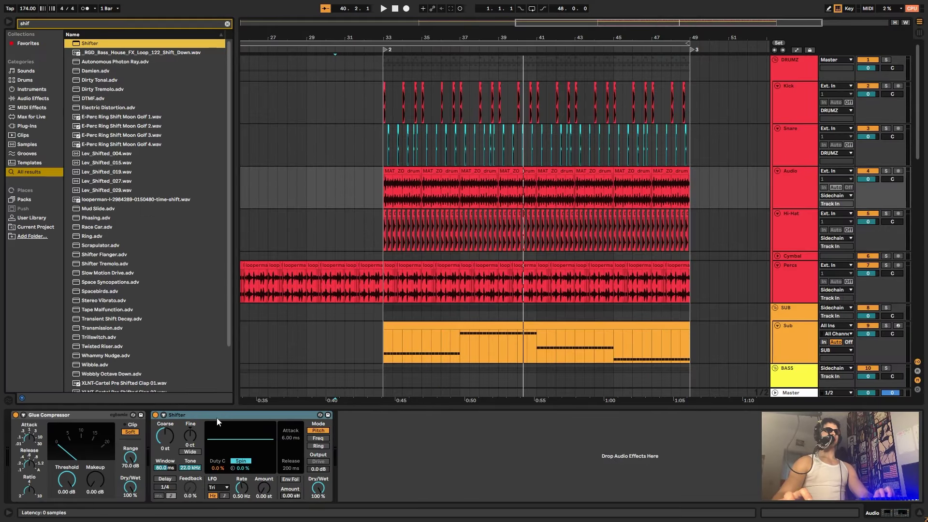
pyautogui.moveTo(217, 422); pyautogui.dragTo(48, 417)
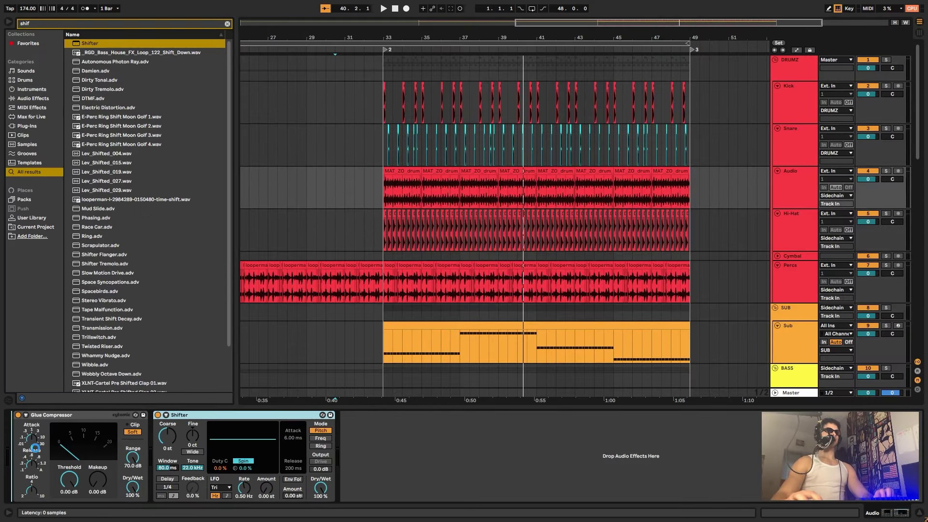
pyautogui.click(178, 438)
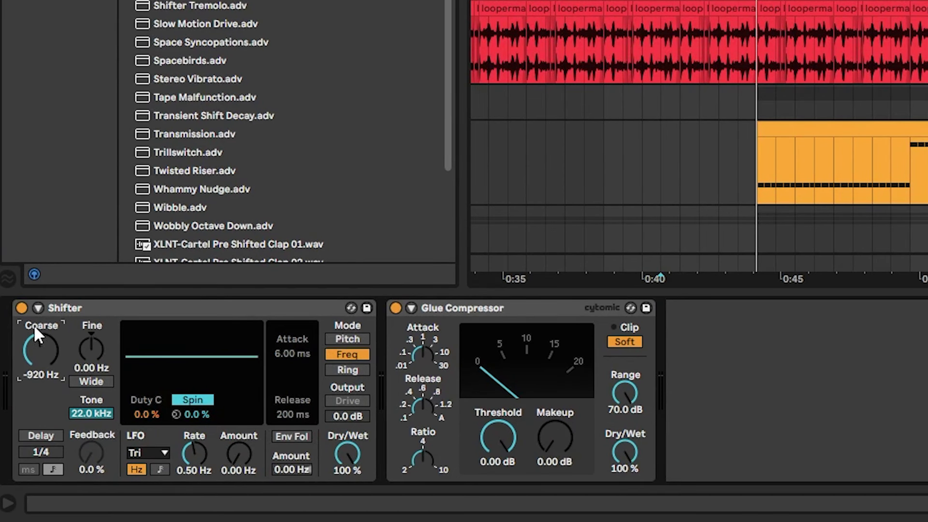
# Set Shifter's Coarse shift to -3.20 kHz and play the drop from bar 33.
pyautogui.moveTo(22, 325); pyautogui.dragTo(40, 349)
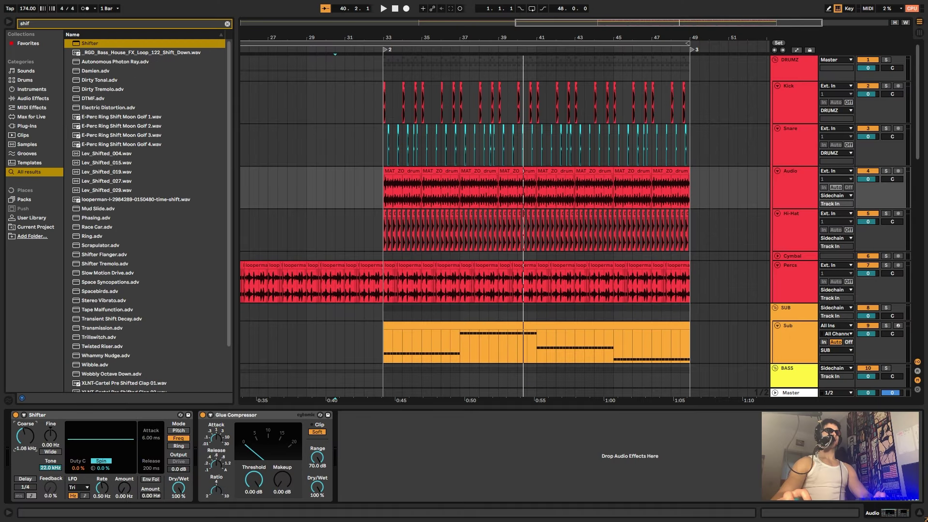
pyautogui.moveTo(27, 443); pyautogui.dragTo(27, 435)
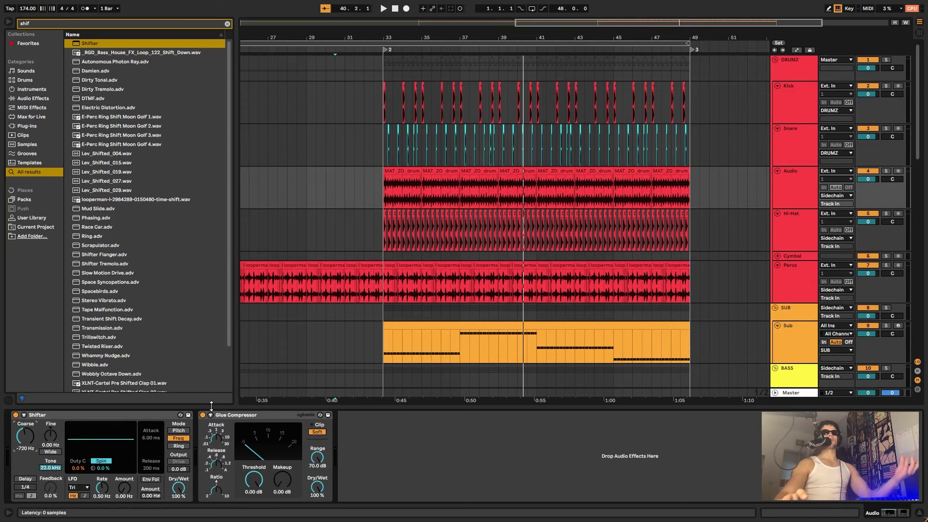
pyautogui.press('space')
pyautogui.moveTo(29, 444)
pyautogui.mouseDown()
pyautogui.moveTo(29, 460)
pyautogui.moveTo(27, 447)
pyautogui.mouseUp()
pyautogui.click(533, 190)
pyautogui.press('space')
pyautogui.press('space')
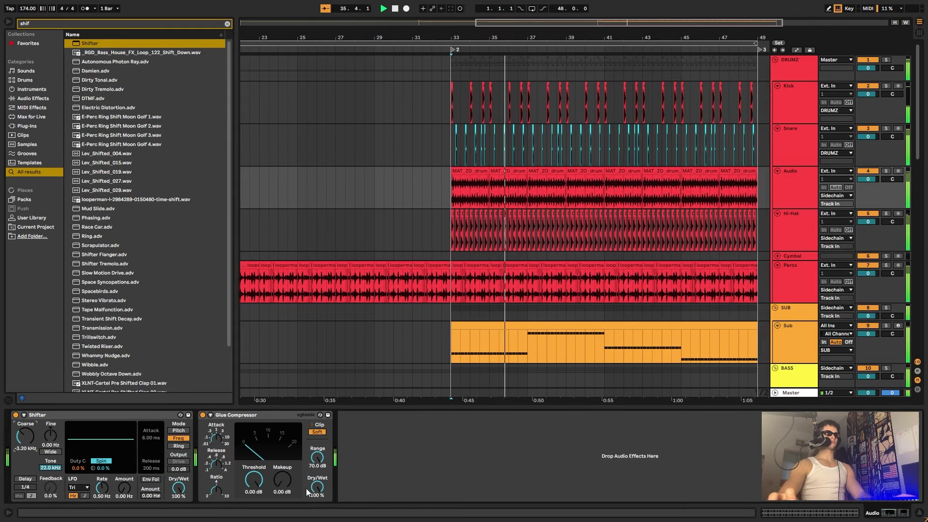
# Insert EQ Eight between Shifter and Glue Compressor, with a low cut and a band at 7.42 kHz set to 0.37 dB.
pyautogui.click(227, 23)
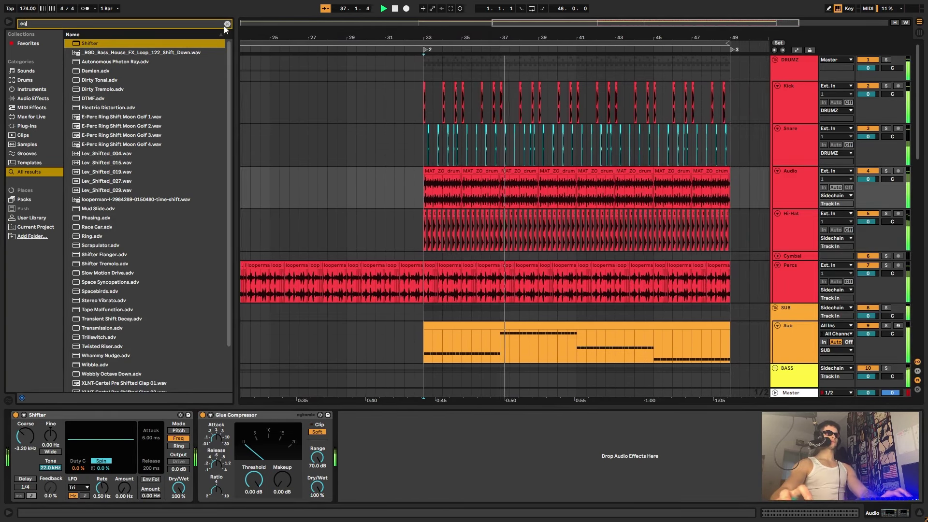
pyautogui.write('eq')
pyautogui.click(86, 53)
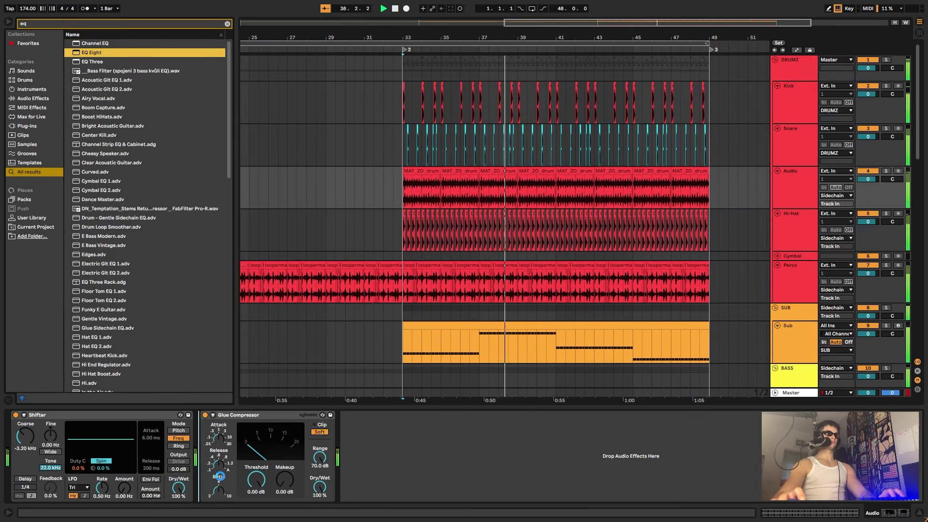
pyautogui.moveTo(219, 476); pyautogui.dragTo(217, 474)
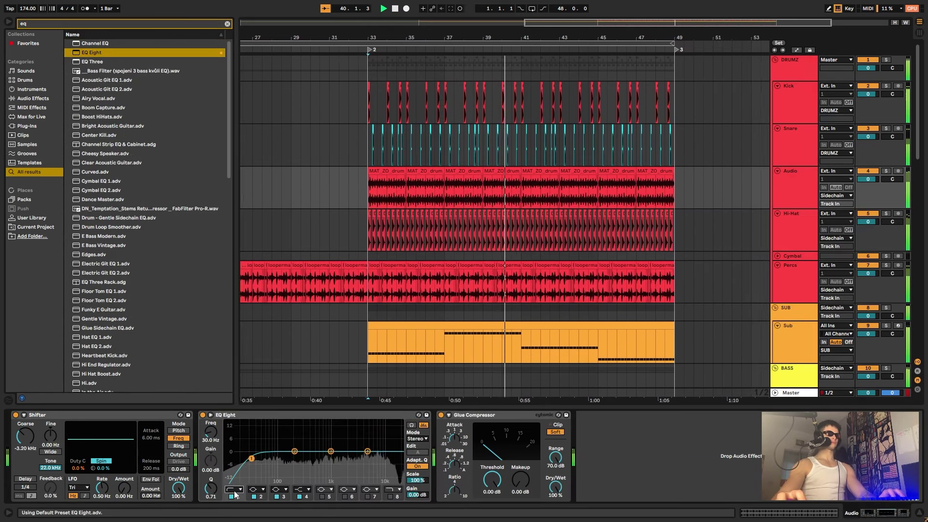
pyautogui.moveTo(251, 458); pyautogui.dragTo(376, 450)
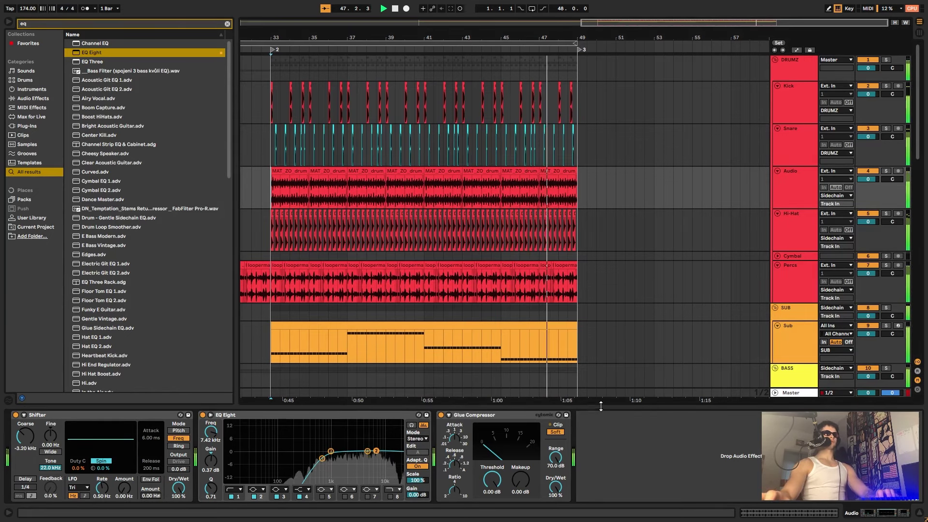
# Put the MARCH SAMPLES Bonus 1 audio track into a new group inside BASS.
pyautogui.moveTo(601, 406); pyautogui.dragTo(601, 476)
pyautogui.moveTo(524, 37); pyautogui.dragTo(525, 5)
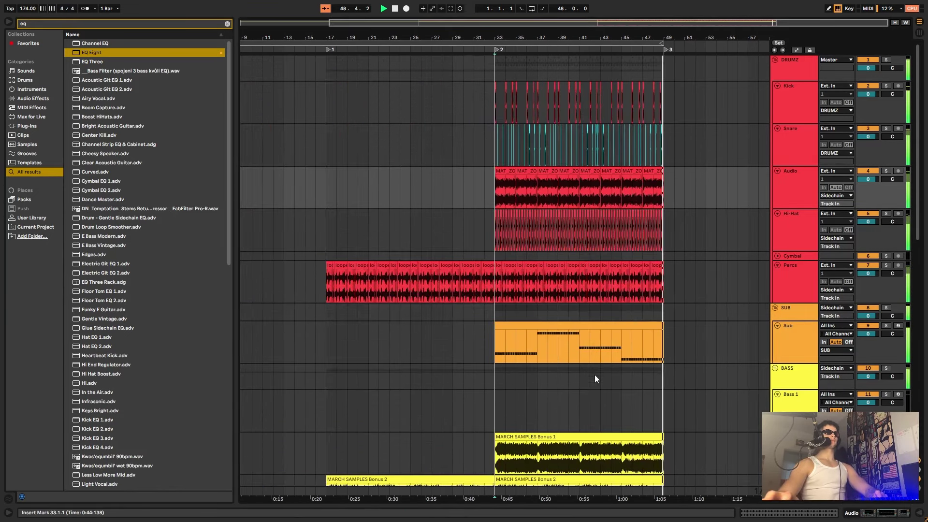
pyautogui.scroll(-3, 594, 379)
pyautogui.moveTo(495, 340); pyautogui.dragTo(668, 433)
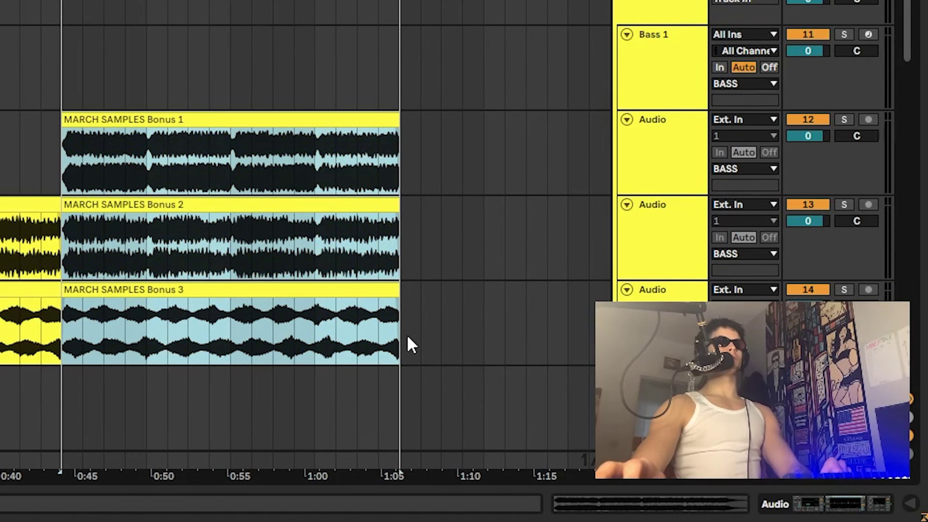
pyautogui.click(408, 337)
pyautogui.click(645, 124)
pyautogui.rightClick(645, 124)
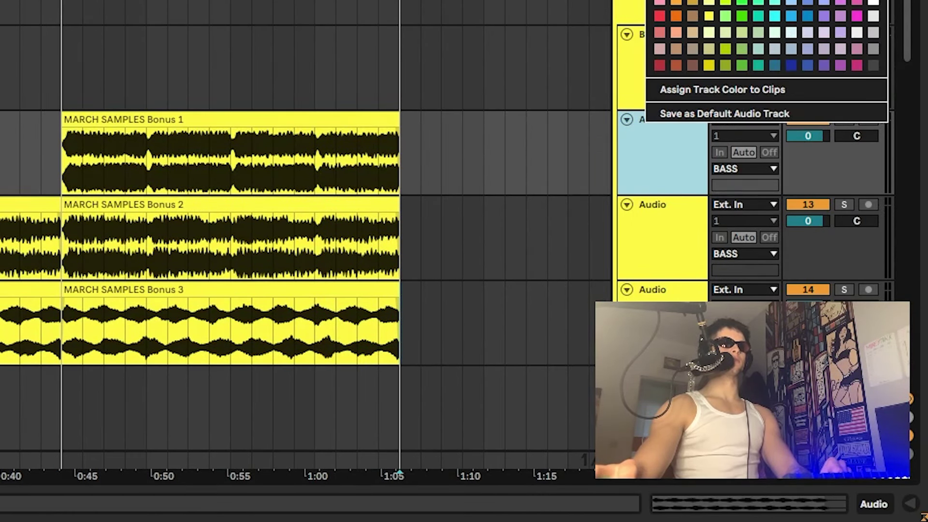
pyautogui.click(617, 124)
pyautogui.hotkey('ctrl', 'g')
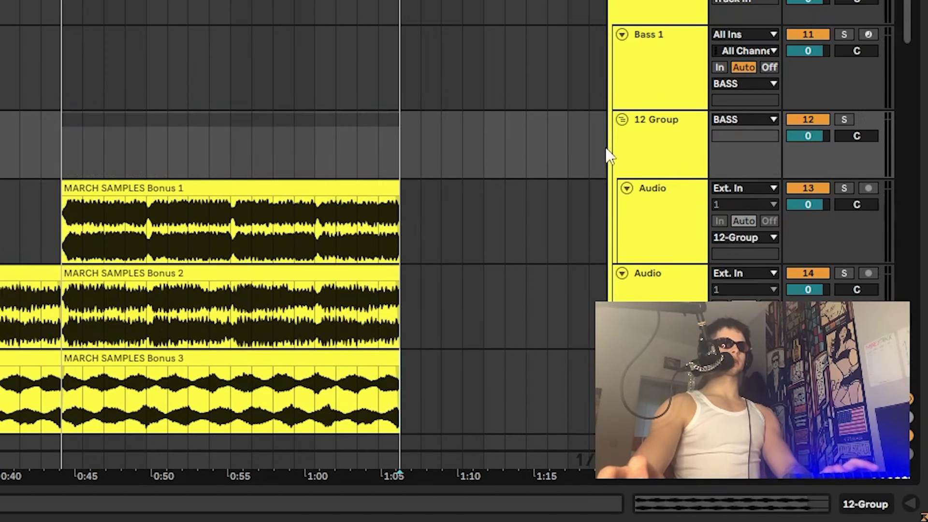
# Move the MARCH SAMPLES Bonus 2 and Bonus 3 tracks into the same group as Bonus 1.
pyautogui.scroll(-2, 611, 166)
pyautogui.moveTo(641, 163); pyautogui.dragTo(653, 107)
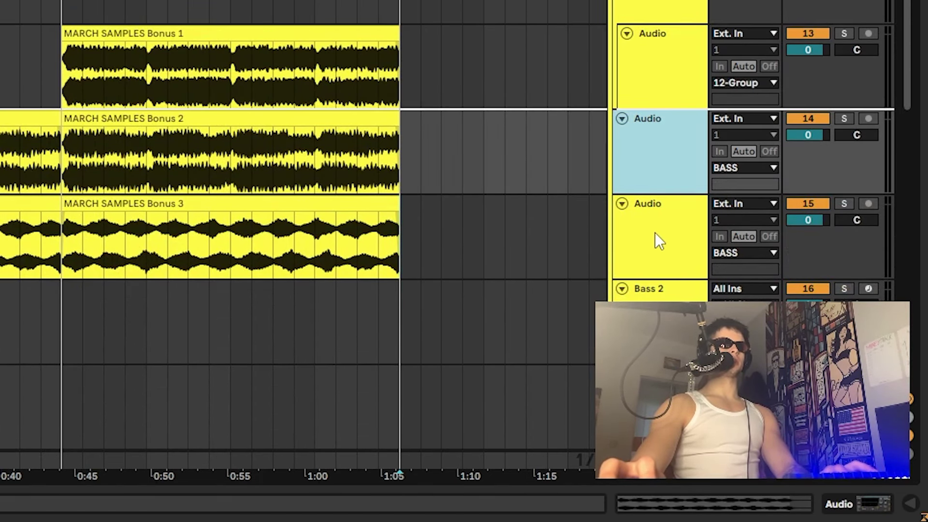
pyautogui.moveTo(655, 233); pyautogui.dragTo(656, 222)
pyautogui.click(657, 204)
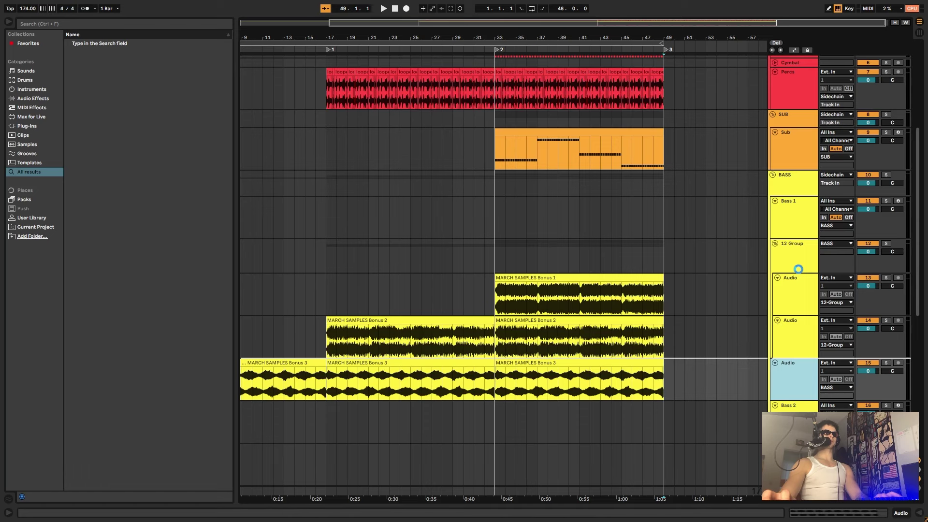
# Colour the 12 Group track orange and apply that colour to its grouped tracks and clips.
pyautogui.rightClick(796, 255)
pyautogui.click(812, 382)
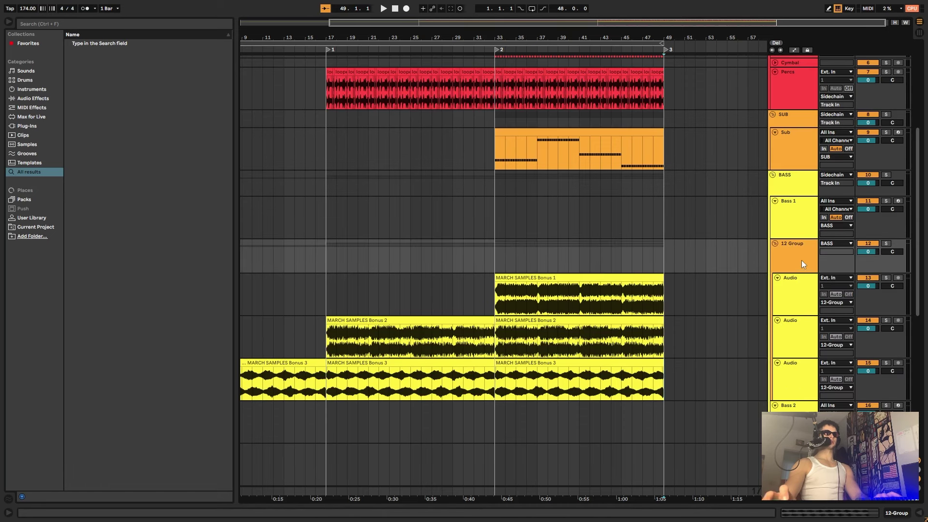
pyautogui.rightClick(801, 259)
pyautogui.click(834, 427)
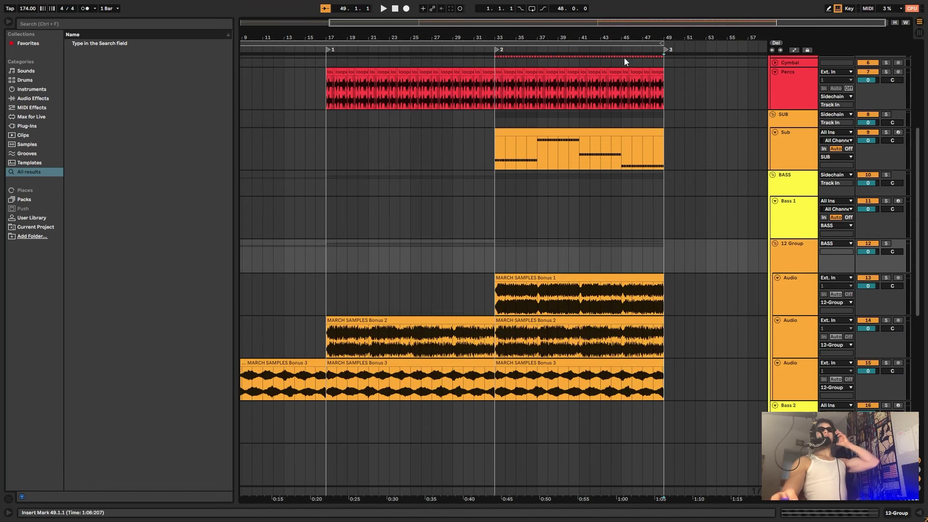
# Search the browser for "eq" and add EQ Eight to the 12 Group track.
pyautogui.moveTo(615, 38); pyautogui.dragTo(580, 53)
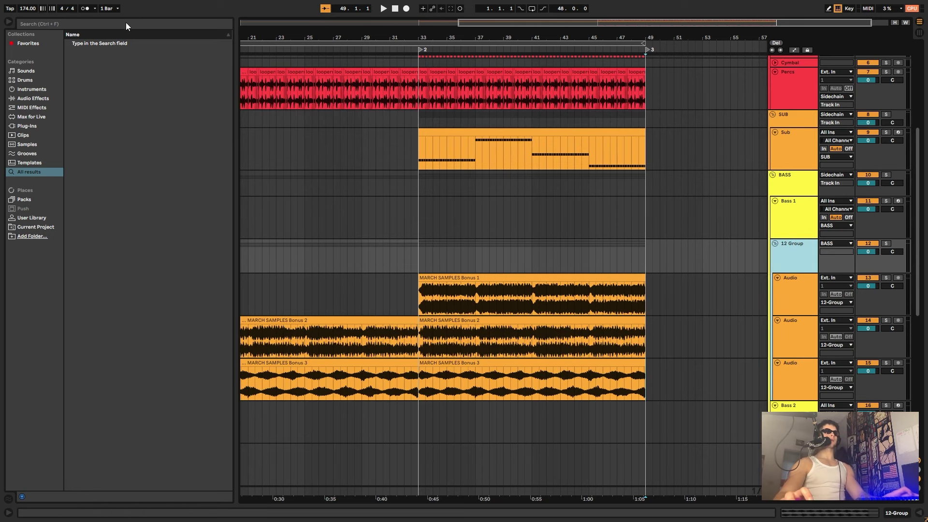
pyautogui.write('eq')
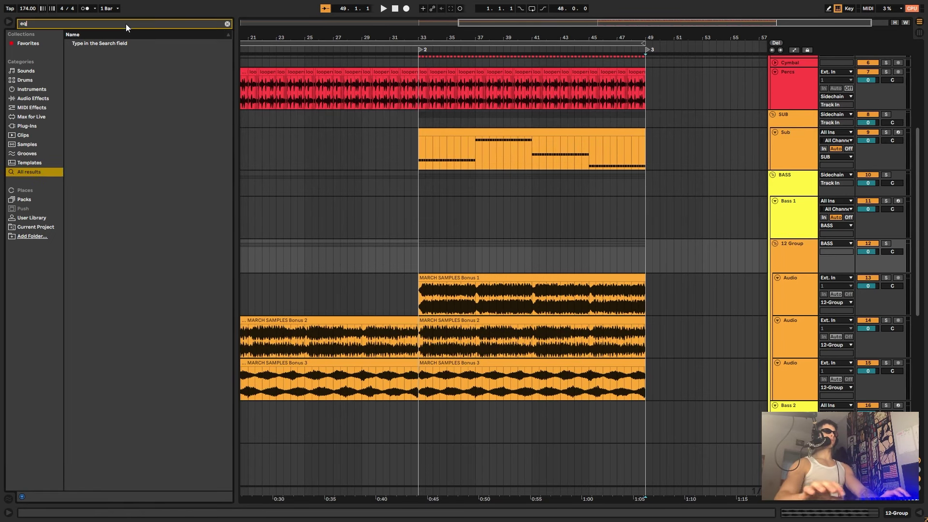
pyautogui.press('Down')
pyautogui.press('Down')
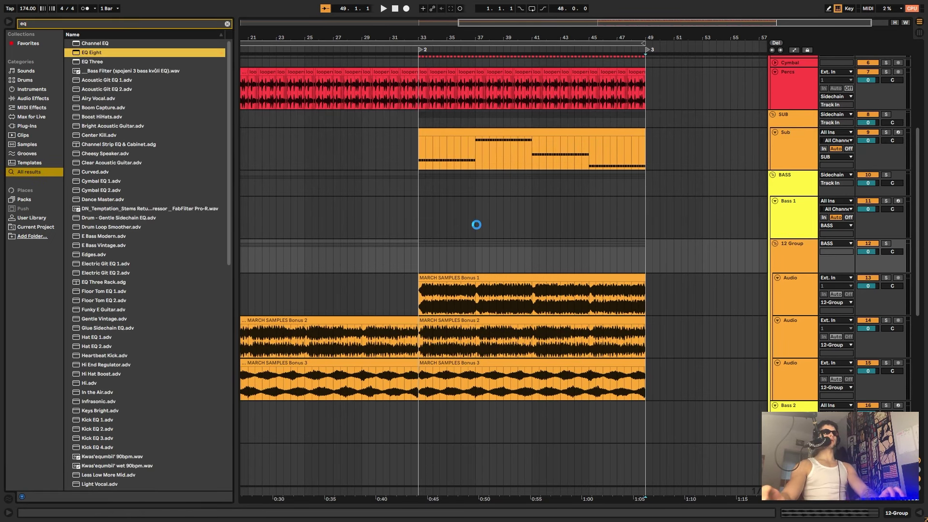
pyautogui.press('Return')
# Set the group EQ's band 1 to a low cut at 122 Hz and play the drop from bar 33.
pyautogui.click(47, 488)
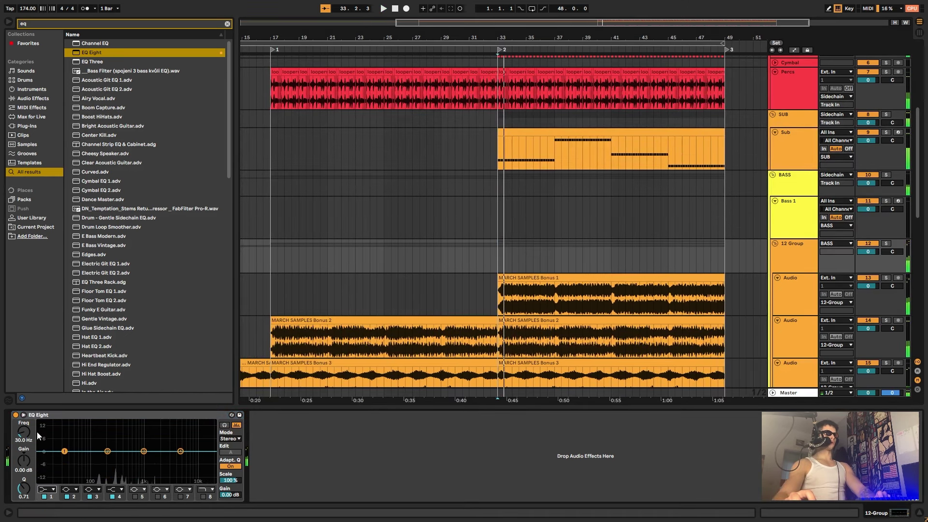
pyautogui.press('space')
pyautogui.moveTo(27, 437); pyautogui.dragTo(27, 418)
pyautogui.click(520, 309)
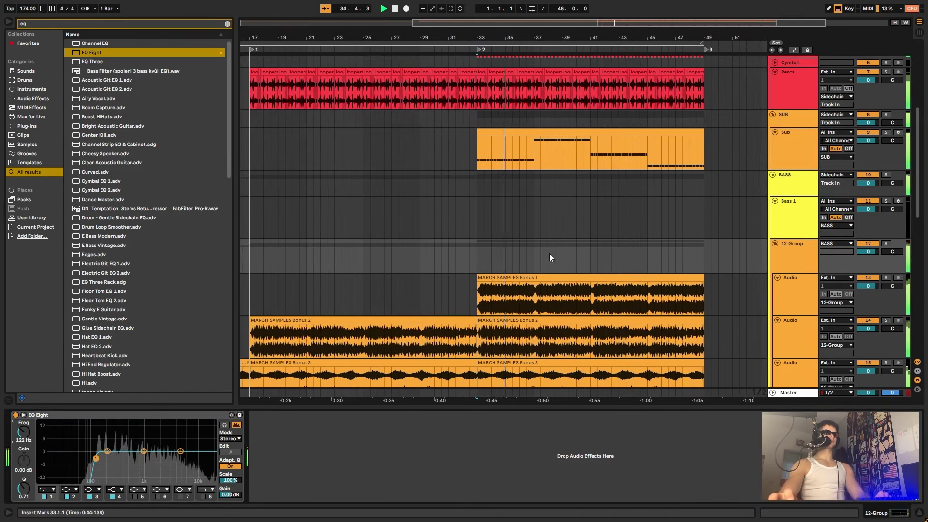
# Add a Glue Compressor after the EQ Eight on the 12 Group track.
pyautogui.click(794, 261)
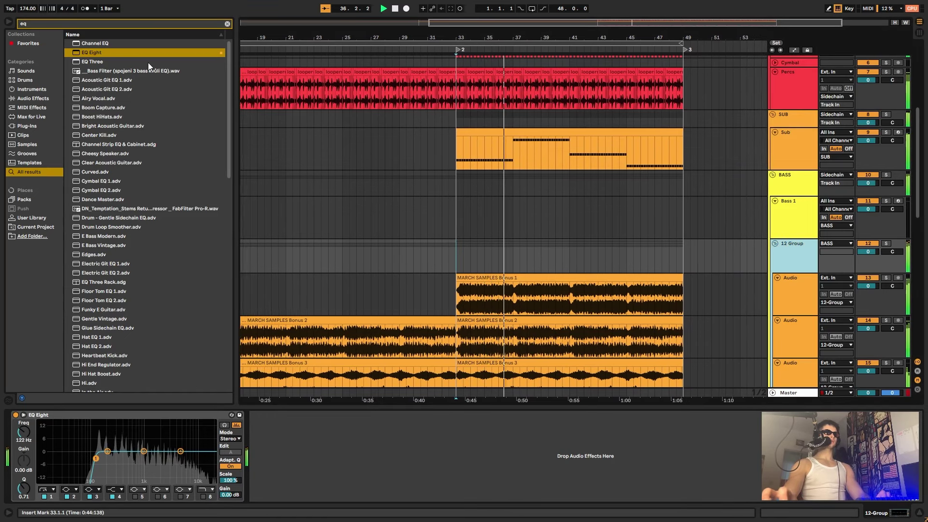
pyautogui.click(227, 24)
pyautogui.write('glu')
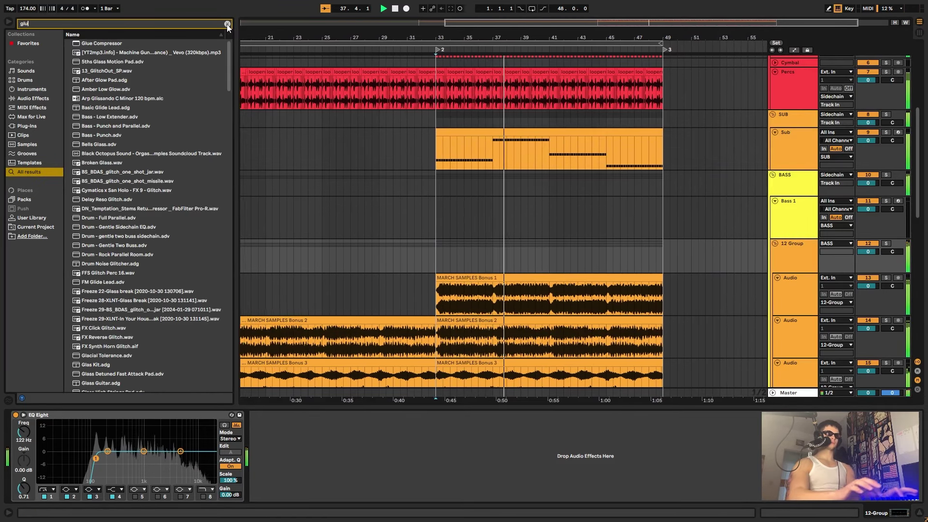
pyautogui.write('e')
pyautogui.doubleClick(111, 44)
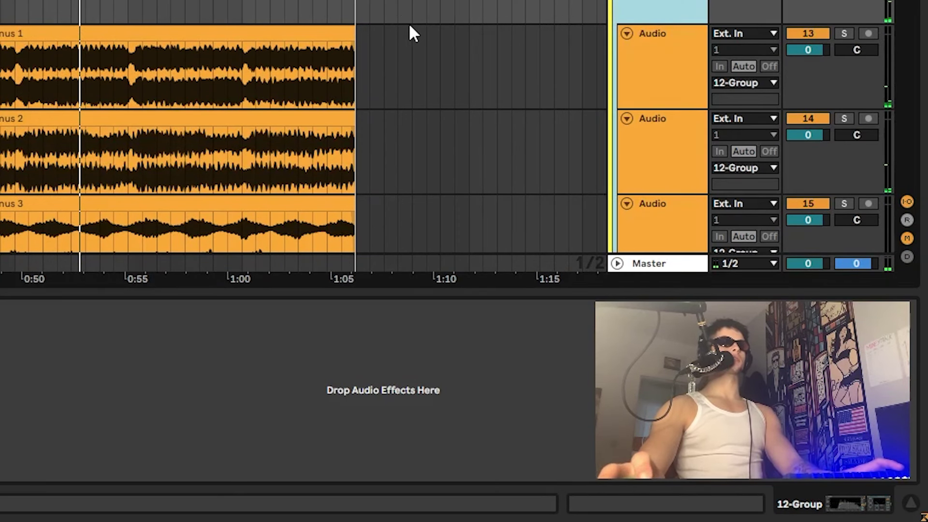
# Add an Auto Pan before the Glue Compressor on the 12 Group and play the arrangement from bar 33.
pyautogui.hotkey('ctrl', 'f')
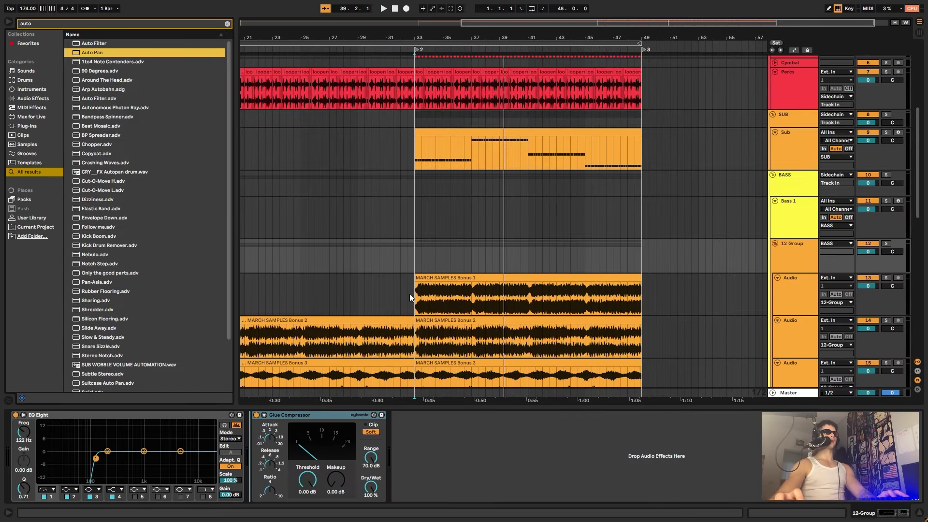
pyautogui.press('Return')
pyautogui.click(411, 298)
pyautogui.press('space')
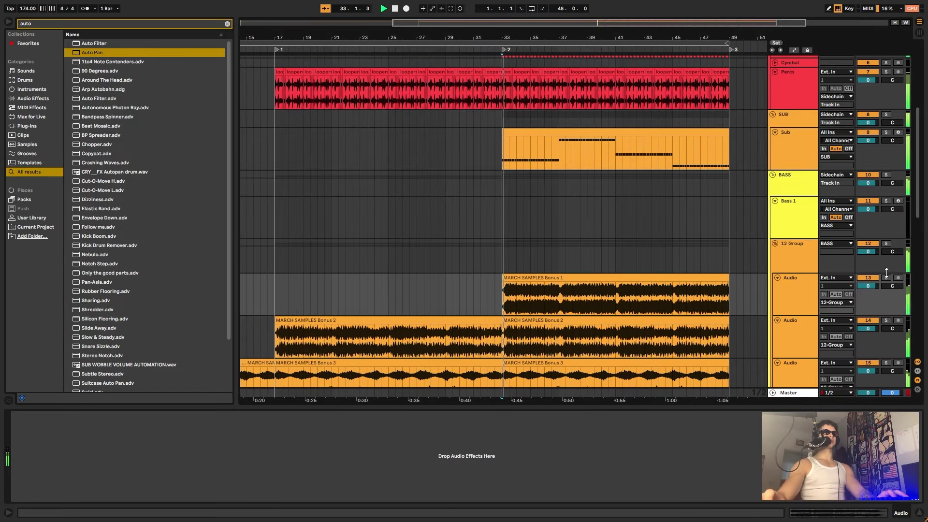
pyautogui.click(796, 256)
pyautogui.click(887, 278)
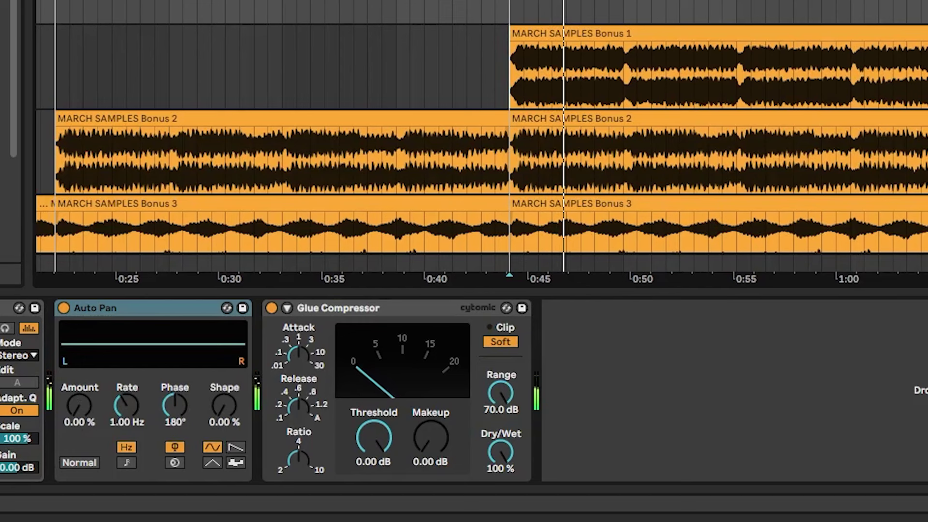
# Set the Auto Pan to 100 % amount, a 0.05 Hz rate and 360° phase while playing the section.
pyautogui.moveTo(79, 405); pyautogui.dragTo(78, 348)
pyautogui.press('space')
pyautogui.press('space')
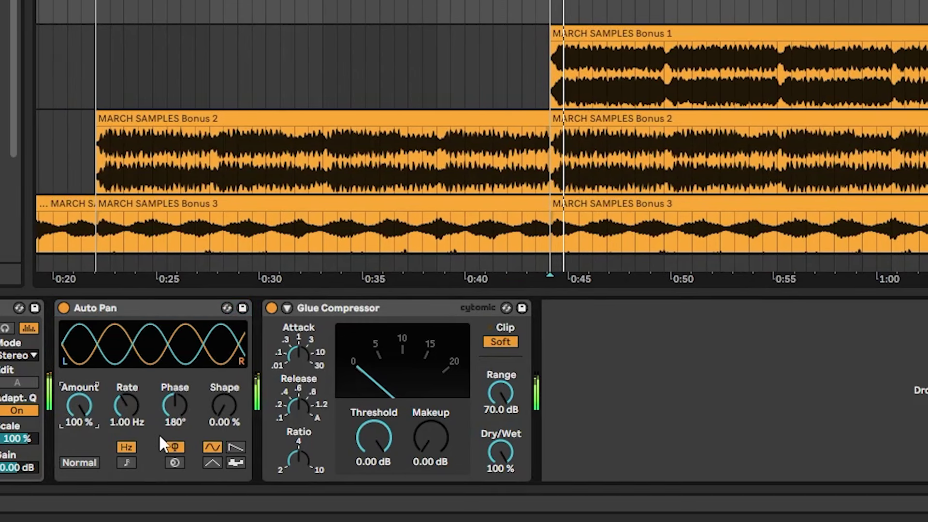
pyautogui.moveTo(127, 416); pyautogui.dragTo(126, 455)
pyautogui.moveTo(170, 412); pyautogui.dragTo(170, 362)
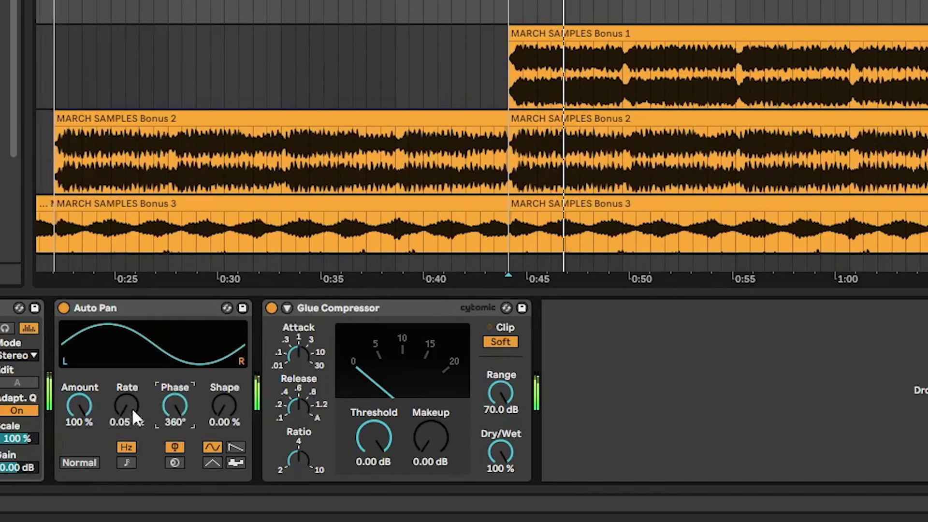
# Sync the Auto Pan rate to the tempo at 1/8, switch it to Invert and replay the section.
pyautogui.moveTo(129, 408); pyautogui.dragTo(129, 356)
pyautogui.click(127, 462)
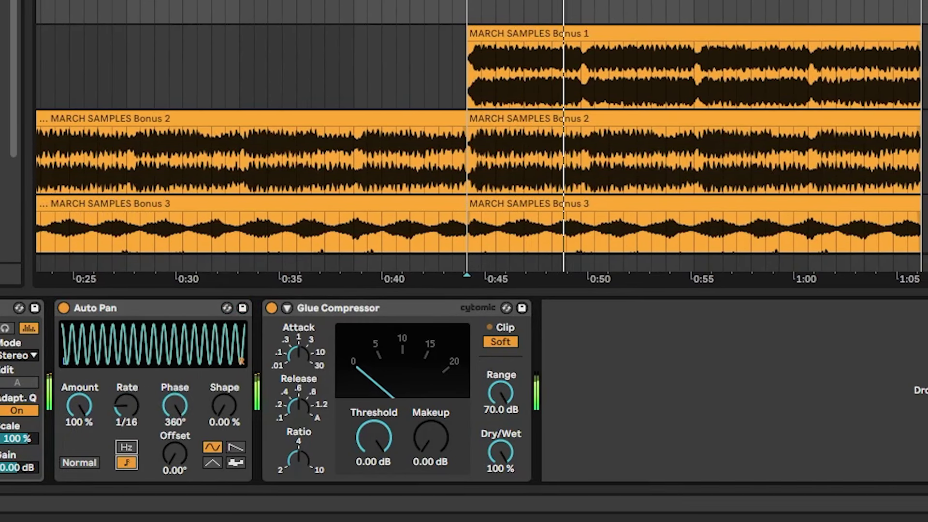
pyautogui.moveTo(129, 401); pyautogui.dragTo(128, 410)
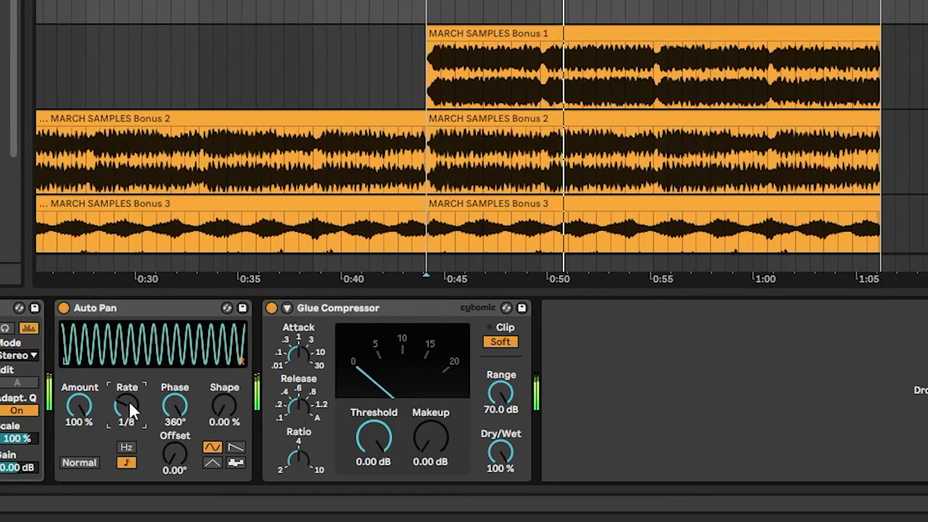
pyautogui.click(92, 463)
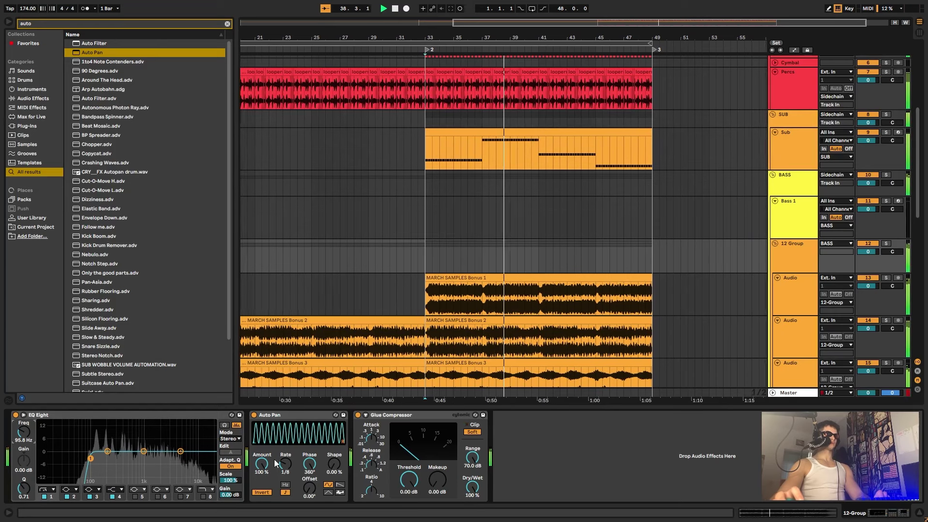
pyautogui.press('space')
pyautogui.press('space')
pyautogui.moveTo(285, 464); pyautogui.dragTo(285, 461)
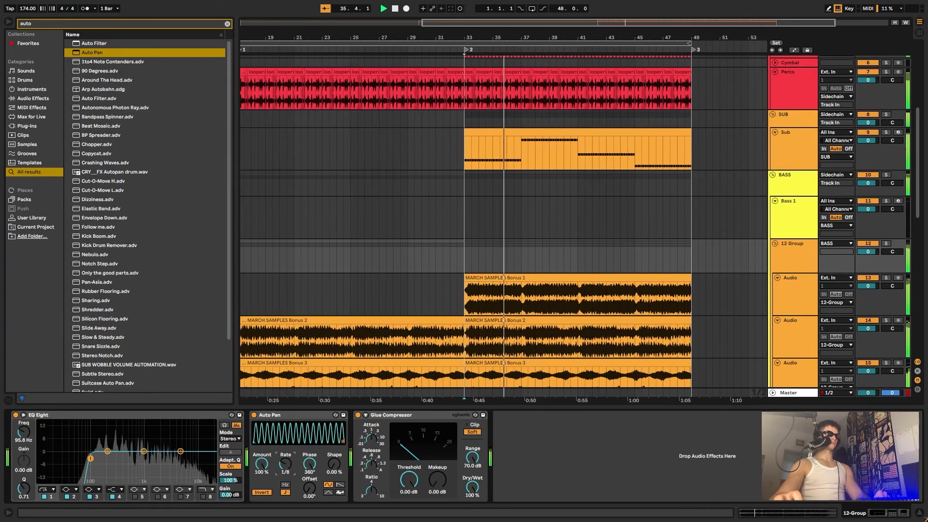
# Give the Auto Pan a triangle wave with its rate in Hz, and automate the rate falling from bar 33 to 34.
pyautogui.click(340, 485)
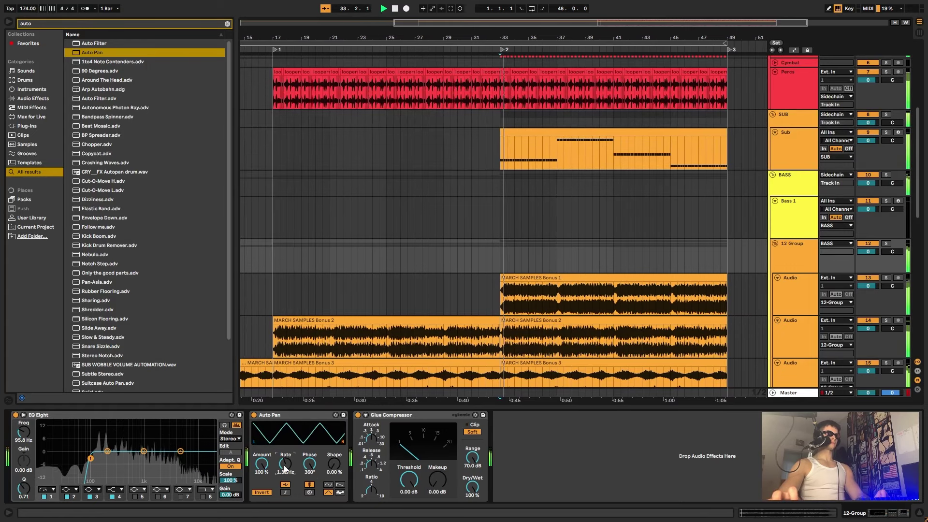
pyautogui.press('space')
pyautogui.press('a')
pyautogui.scroll(8, 89, 145)
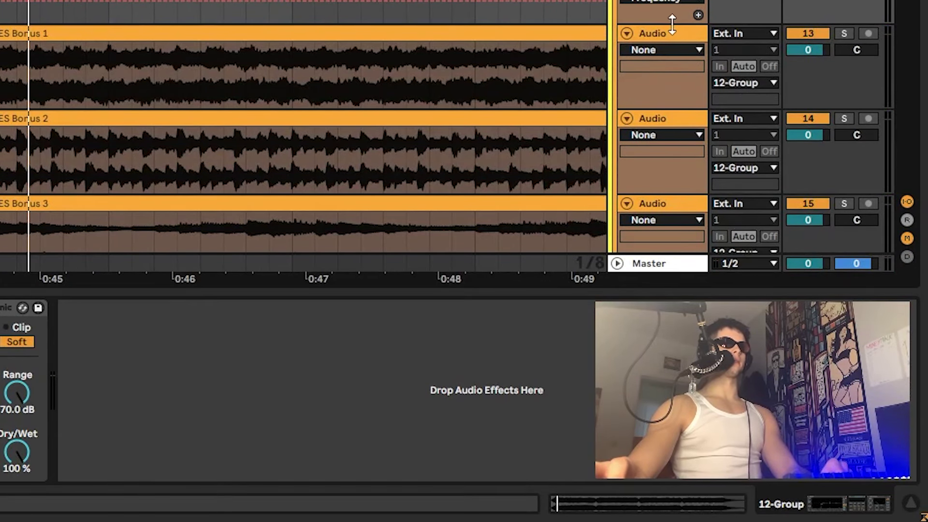
pyautogui.moveTo(672, 25); pyautogui.dragTo(672, 73)
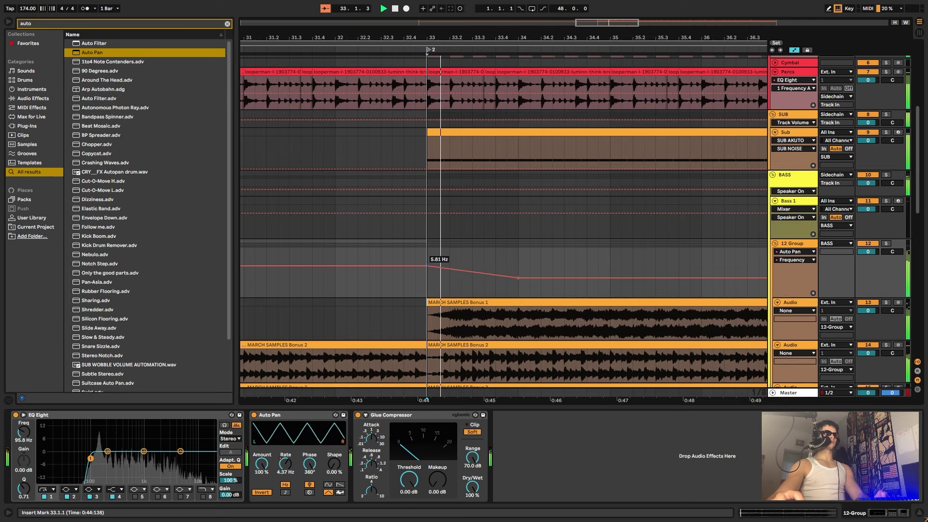
# Set the Auto Pan waveform to sine and reshape its frequency automation into two falling half-bar ramps starting at bar 33.
pyautogui.click(328, 485)
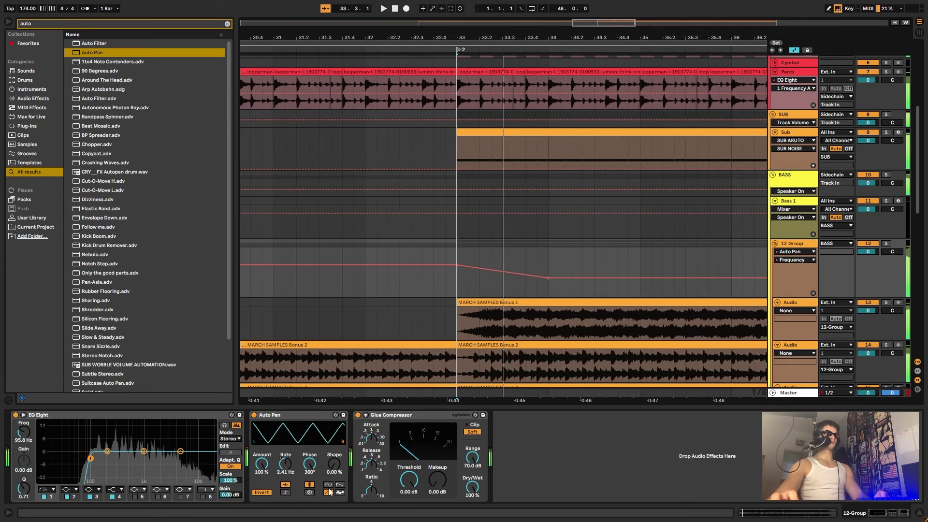
pyautogui.click(449, 244)
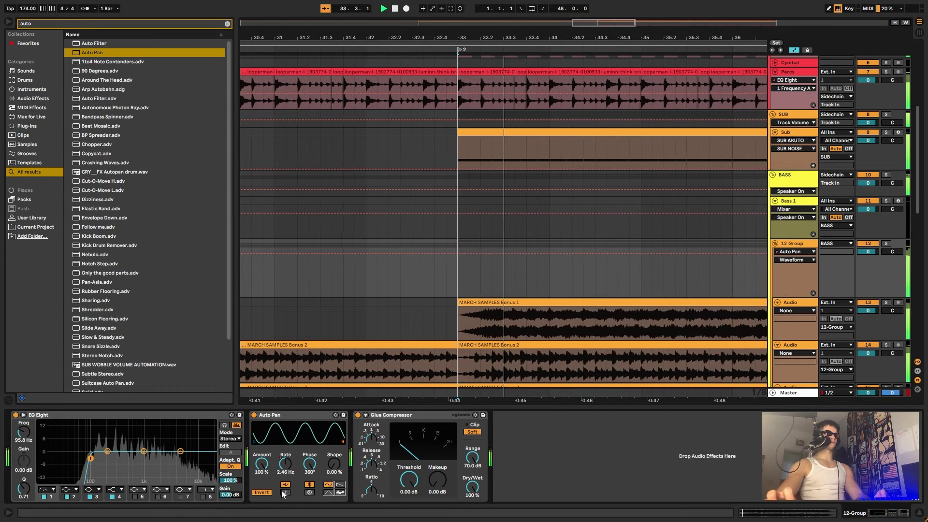
pyautogui.click(289, 465)
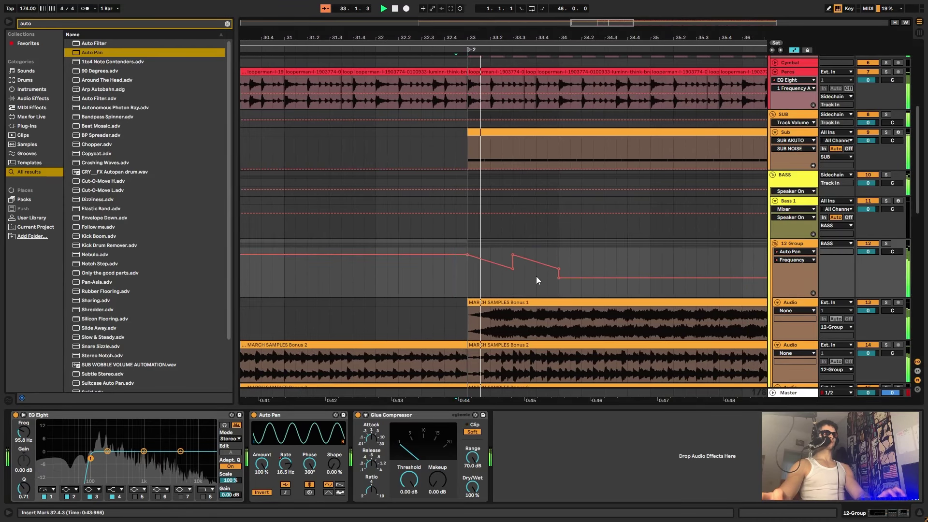
# Duplicate the one-bar falling-ramp frequency automation repeatedly across the bars after bar 34.
pyautogui.hotkey('ctrl', 'd')
pyautogui.hotkey('ctrl', 'd')
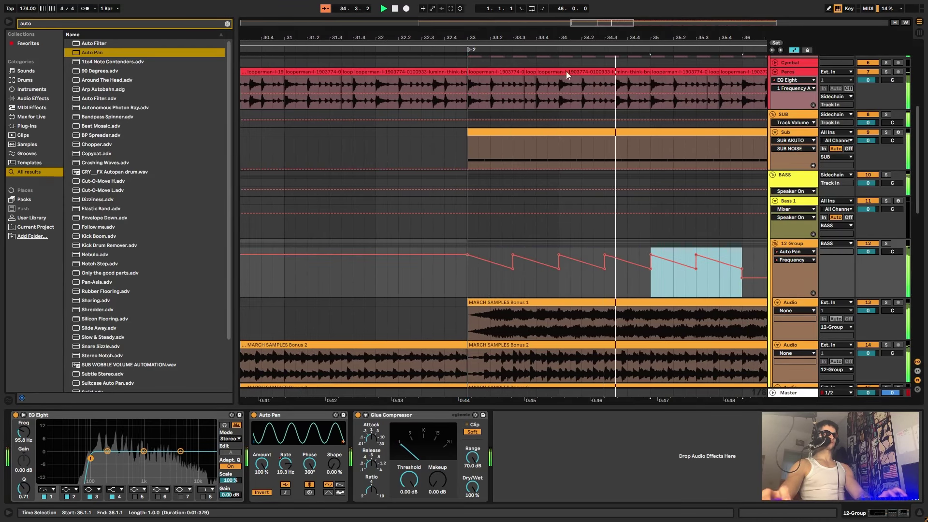
pyautogui.hotkey('ctrl', 'd')
pyautogui.hotkey('ctrl', 'd')
pyautogui.hotkey('ctrl', 'd')
pyautogui.hotkey('ctrl', 'd')
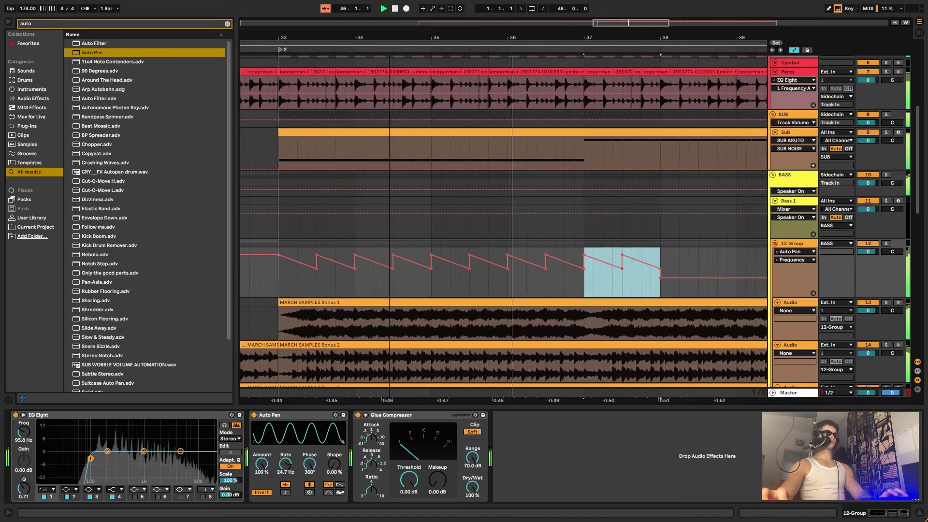
pyautogui.press('-')
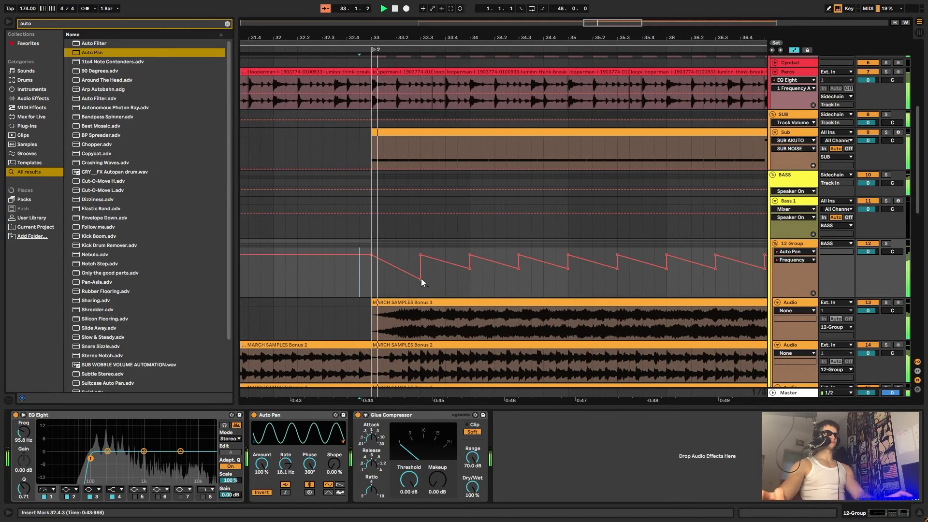
# Reshape the first bar's frequency automation into a V-shaped dip rising to 32.1 Hz at bar 34, and duplicate it along the following bars.
pyautogui.moveTo(423, 279); pyautogui.dragTo(421, 273)
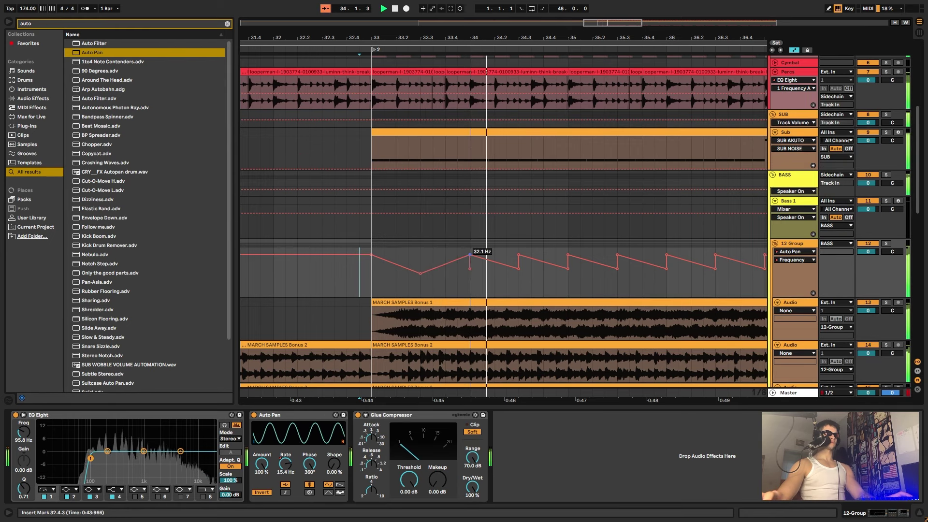
pyautogui.moveTo(412, 280); pyautogui.dragTo(375, 283)
pyautogui.hotkey('ctrl', 'd')
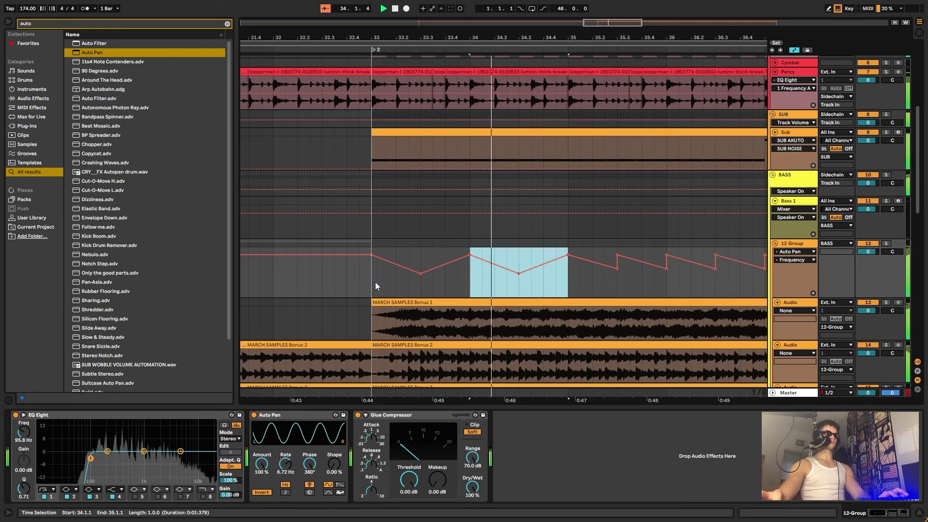
pyautogui.hotkey('ctrl', 'd')
pyautogui.hotkey('ctrl', 'd')
pyautogui.hotkey('ctrl', 'd')
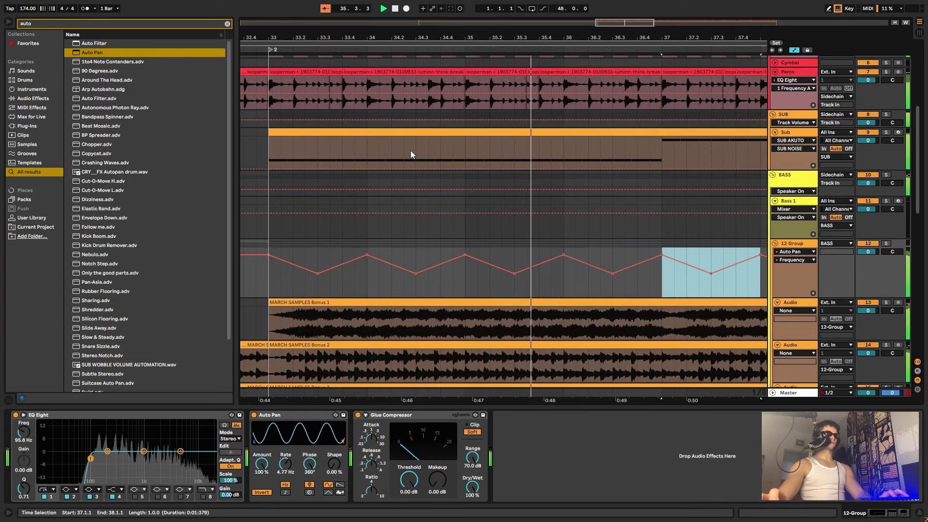
pyautogui.hotkey('ctrl', 'd')
pyautogui.hotkey('ctrl', 'd')
pyautogui.press('-')
# Deepen the frequency automation dip halfway through bar 33 and start playback just before the section.
pyautogui.moveTo(494, 39); pyautogui.dragTo(491, 46)
pyautogui.moveTo(416, 41); pyautogui.dragTo(390, 130)
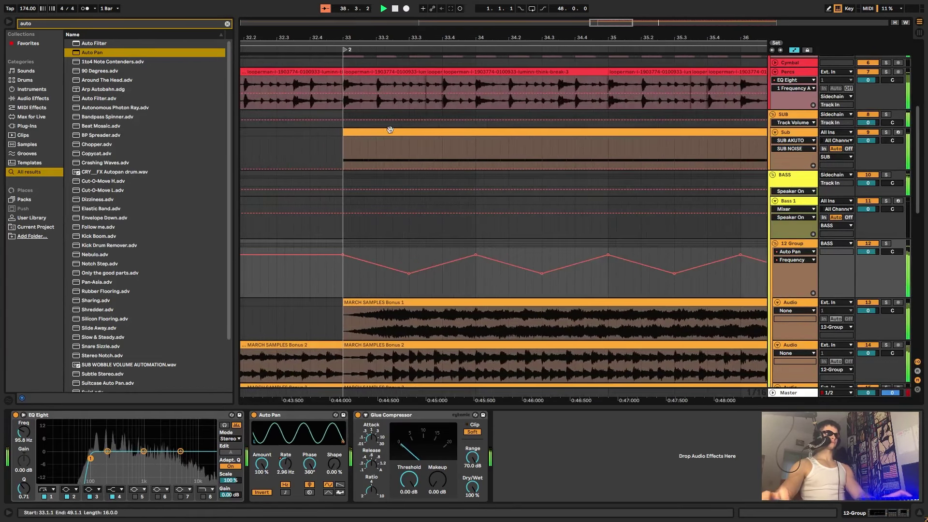
pyautogui.moveTo(321, 286); pyautogui.dragTo(322, 288)
pyautogui.press('space')
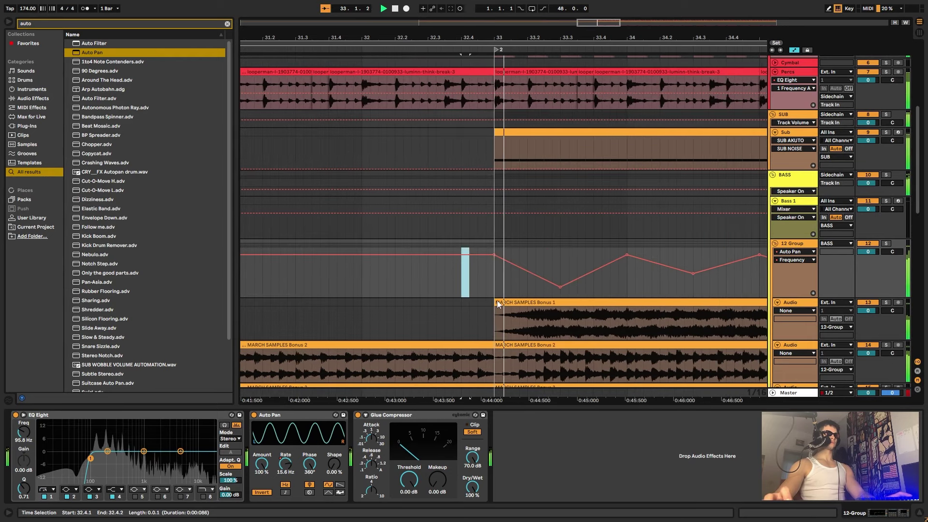
# Replay the section and switch the Auto Pan from Phase to Spin at 40 %.
pyautogui.press('space')
pyautogui.press('space')
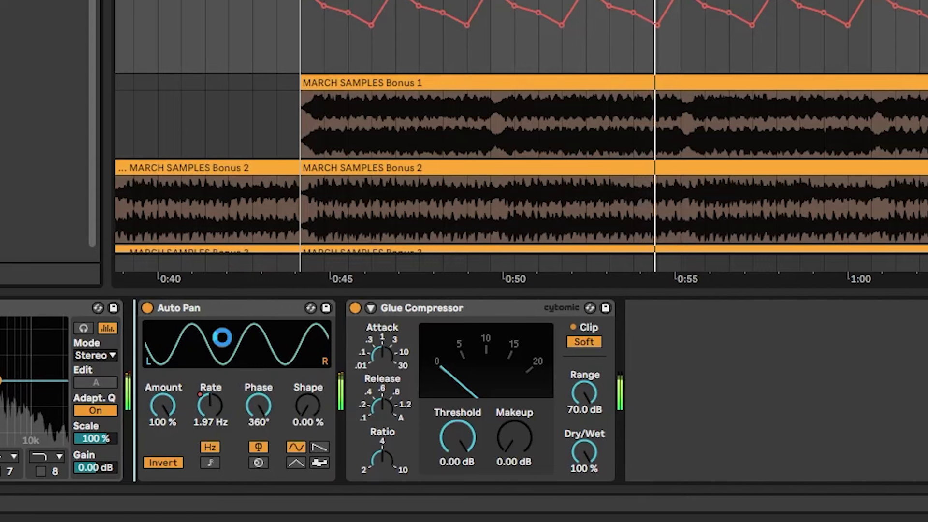
pyautogui.moveTo(237, 405); pyautogui.dragTo(255, 375)
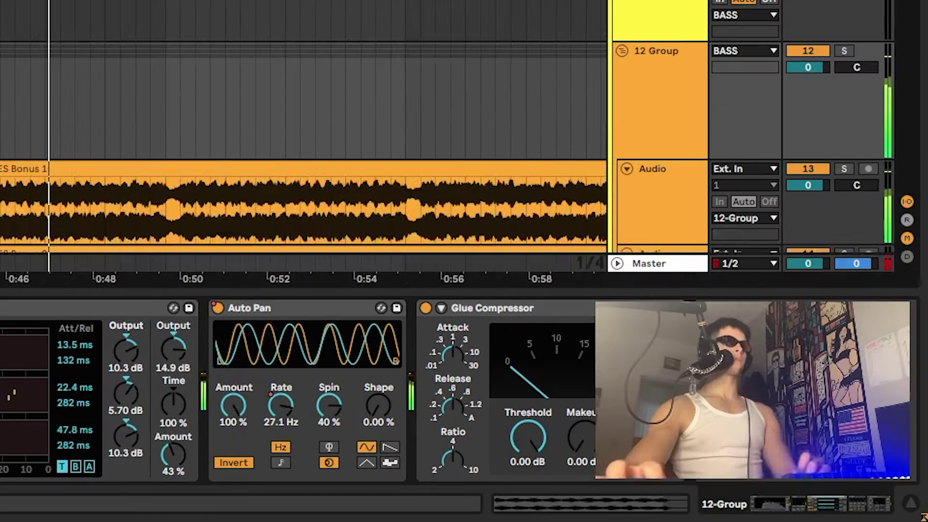
# Switch to Splice and search the sample library for 808.
pyautogui.scroll(8, 310, 136)
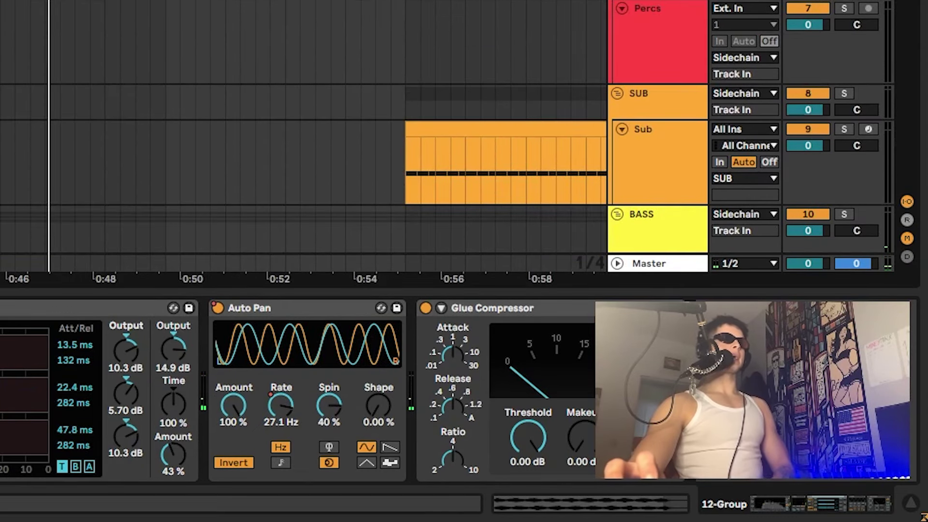
pyautogui.hotkey('alt', 'Tab')
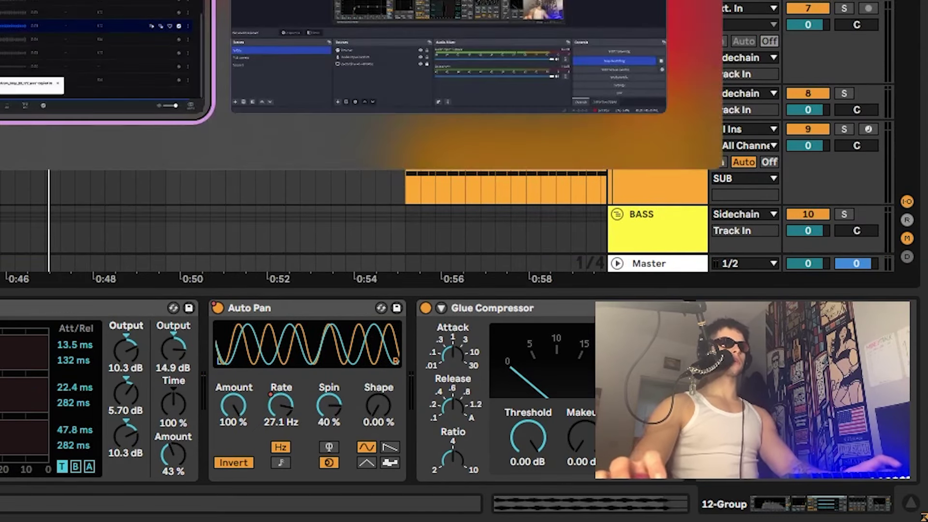
pyautogui.moveTo(435, 11); pyautogui.dragTo(305, 13)
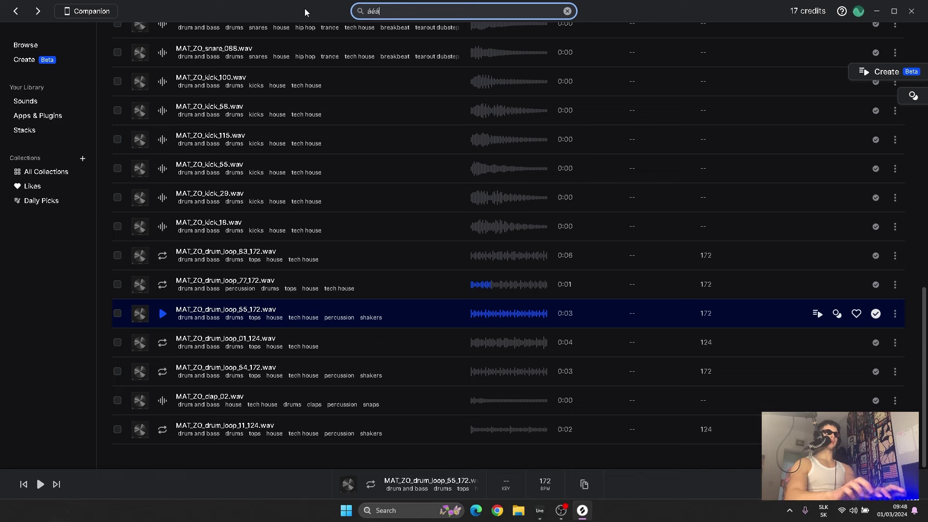
pyautogui.press('Return')
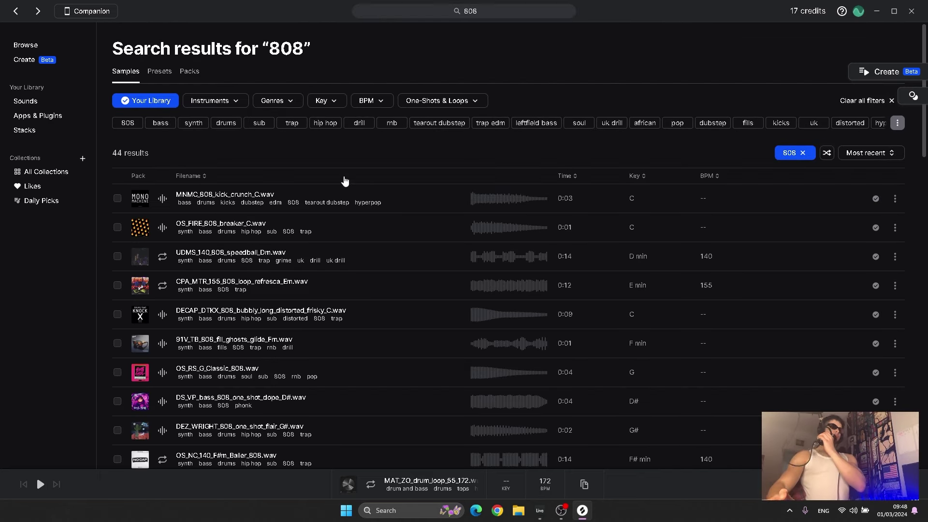
# Audition MNMC_808_kick_crunch_C.wav and OS_FIRE_808_breaker_C.wav, and copy the first sample's file path.
pyautogui.click(159, 205)
pyautogui.click(165, 229)
pyautogui.click(162, 205)
pyautogui.click(895, 199)
pyautogui.click(879, 218)
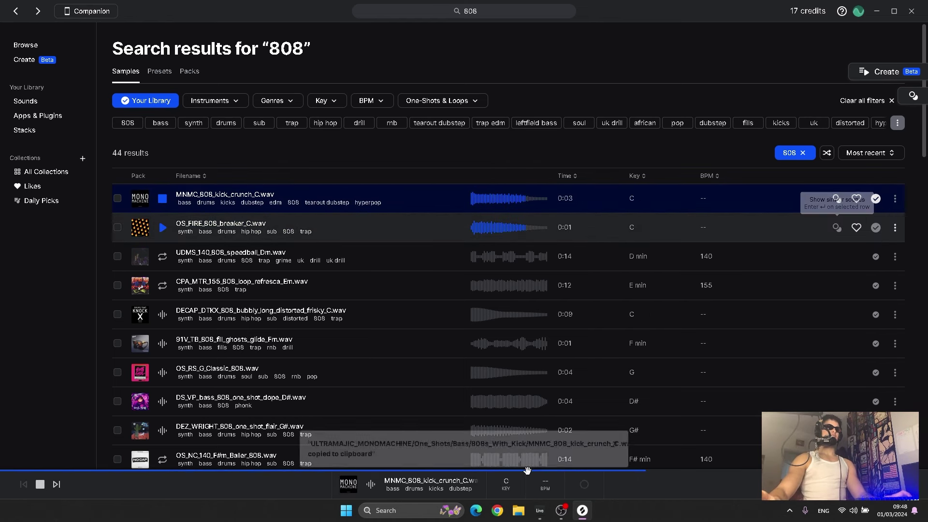
# Return to Ableton Live and play the arrangement from about bar 29, examining the SUB and BASS tracks.
pyautogui.click(540, 511)
pyautogui.click(319, 316)
pyautogui.press('space')
pyautogui.scroll(-4, 633, 329)
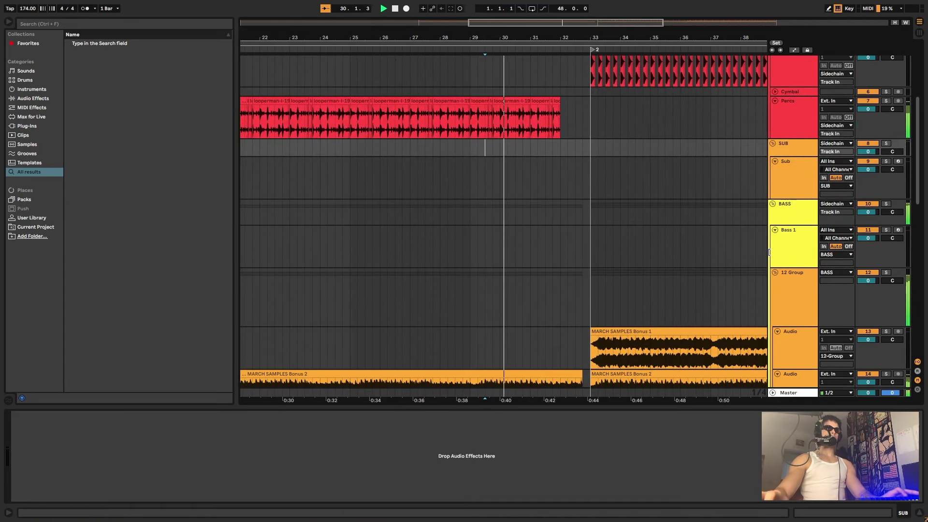
pyautogui.moveTo(774, 255); pyautogui.dragTo(782, 246)
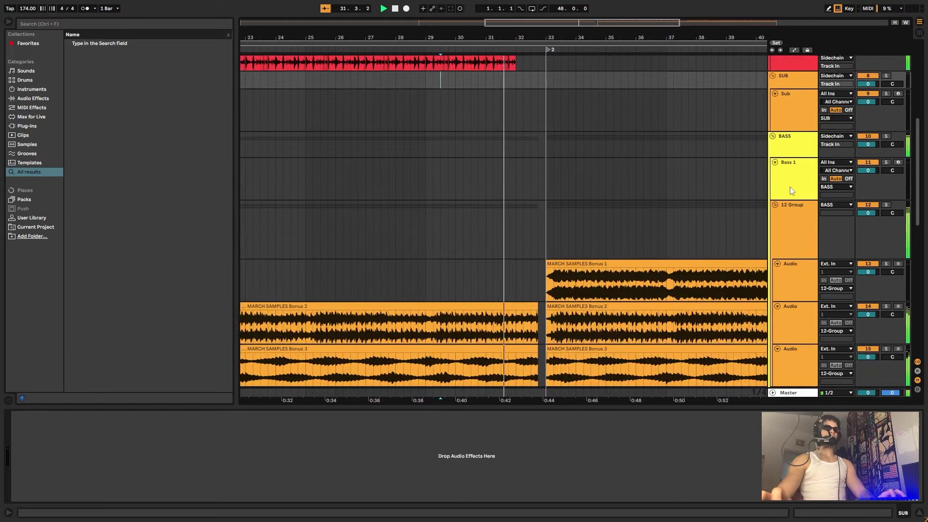
# Insert an audio track below Bass 1 and paste the MNMC_808_kick_crunch_C sample at bar 33.
pyautogui.rightClick(791, 183)
pyautogui.click(819, 251)
pyautogui.click(509, 219)
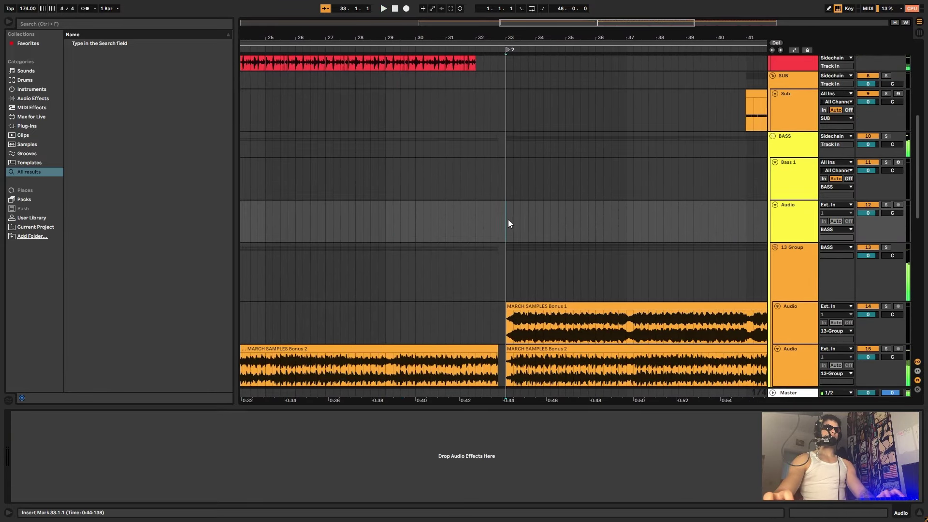
pyautogui.hotkey('ctrl', 'v')
pyautogui.doubleClick(530, 213)
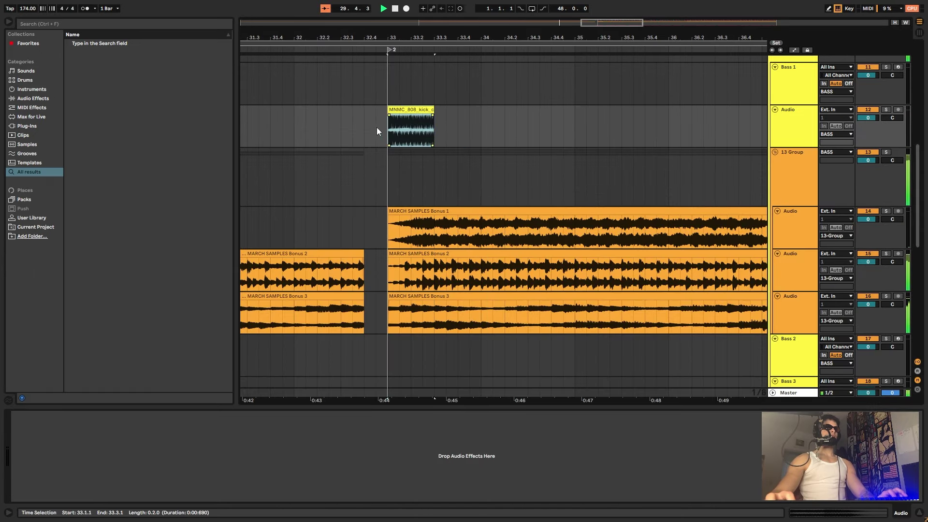
# Play into the 808 clip and add copies of it at 33.4 and bar 34 to form a rhythm.
pyautogui.click(377, 131)
pyautogui.press('space')
pyautogui.press('space')
pyautogui.scroll(1, 445, 145)
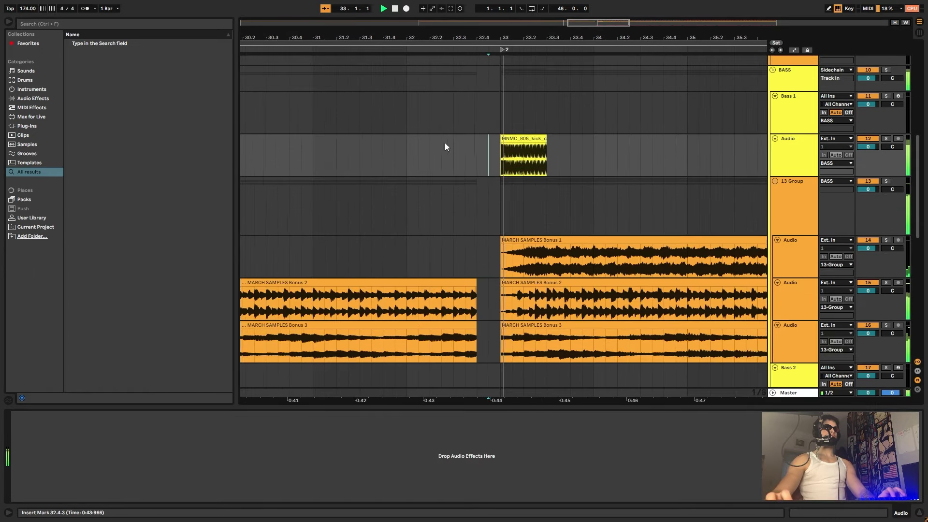
pyautogui.click(501, 137)
pyautogui.moveTo(553, 141); pyautogui.dragTo(554, 140)
pyautogui.press('space')
pyautogui.scroll(1, 588, 157)
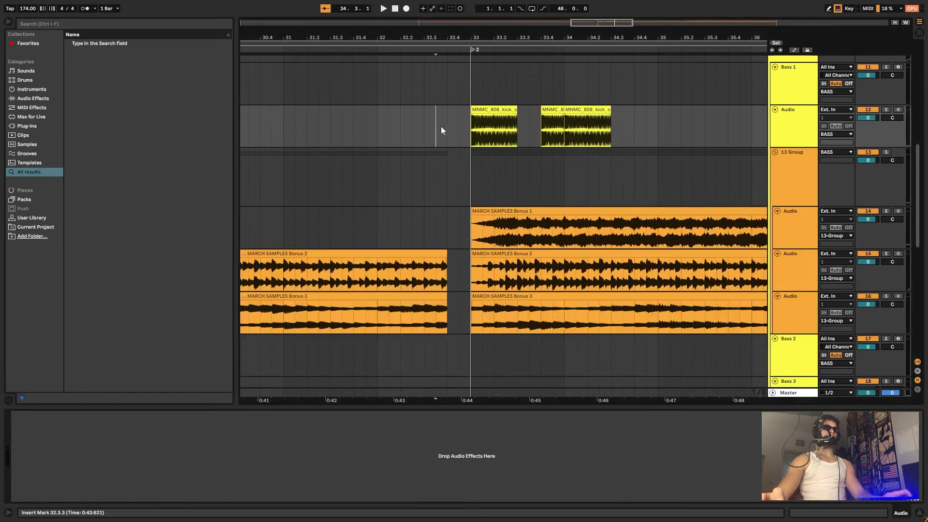
# Play the 808 rhythm and duplicate its two-bar pattern from bar 33 to bar 35.
pyautogui.click(441, 193)
pyautogui.press('space')
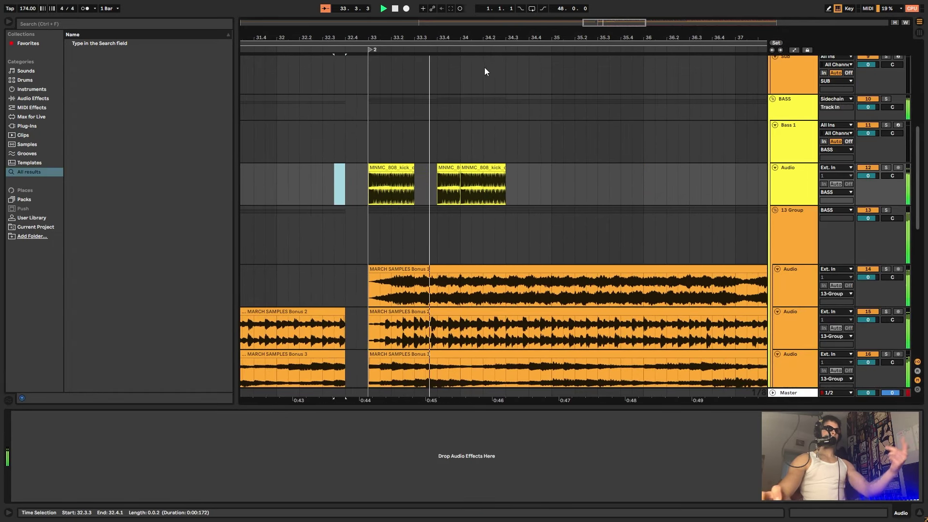
pyautogui.moveTo(552, 185); pyautogui.dragTo(369, 182)
pyautogui.hotkey('ctrl', 'd')
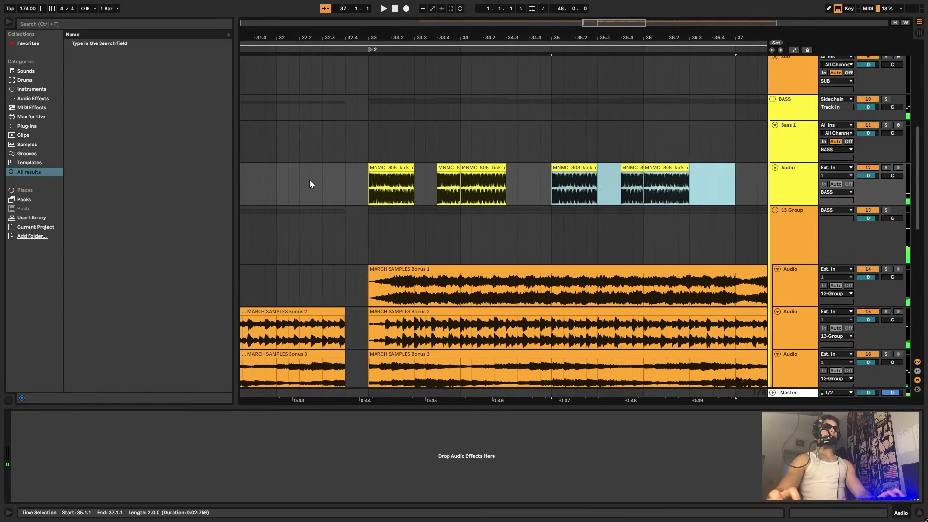
pyautogui.click(298, 182)
# Try removing Hi-Hat hits between 33.2 and 33.4 during playback, and undo the deletions.
pyautogui.moveTo(919, 225); pyautogui.dragTo(917, 72)
pyautogui.click(289, 193)
pyautogui.press('space')
pyautogui.moveTo(382, 204); pyautogui.dragTo(559, 220)
pyautogui.click(574, 214)
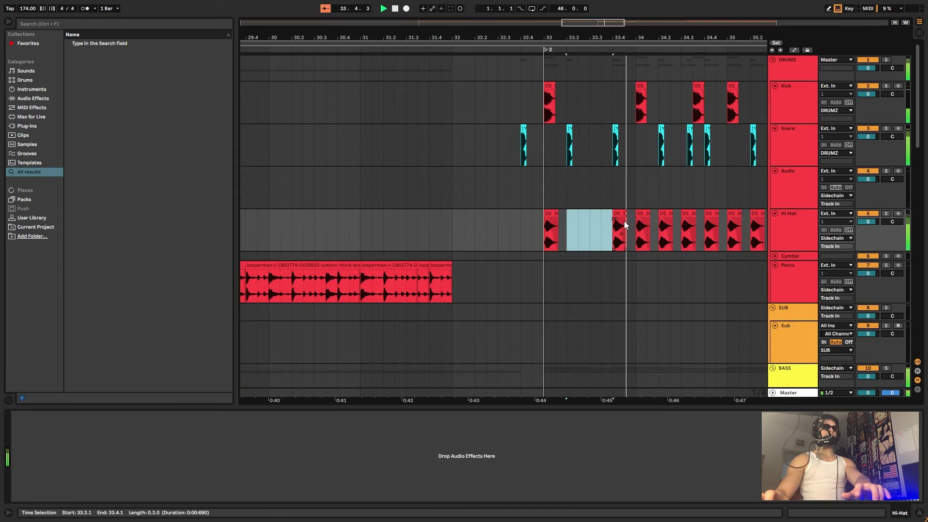
pyautogui.press('Delete')
pyautogui.click(548, 227)
pyautogui.hotkey('ctrl', 'z')
pyautogui.hotkey('ctrl', 'z')
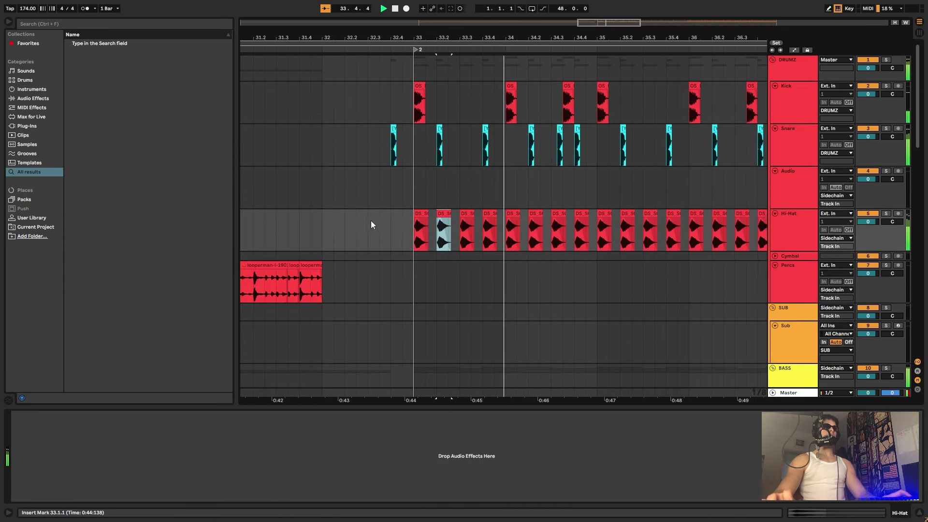
# Copy the four-bar 808 pattern to bar 37 and transpose the six copied clips by +3 st.
pyautogui.moveTo(918, 114); pyautogui.dragTo(857, 182)
pyautogui.press('space')
pyautogui.press('space')
pyautogui.moveTo(576, 38); pyautogui.dragTo(457, 16)
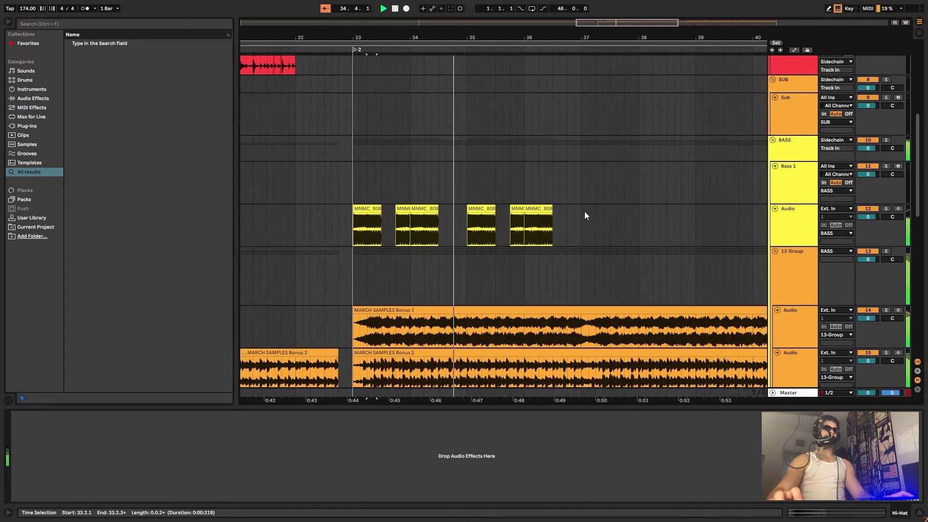
pyautogui.doubleClick(358, 218)
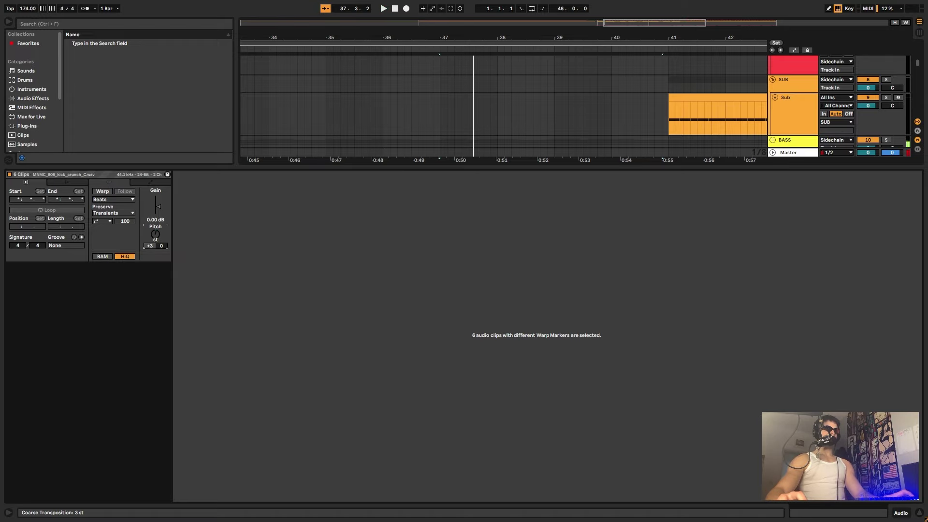
pyautogui.click(296, 218)
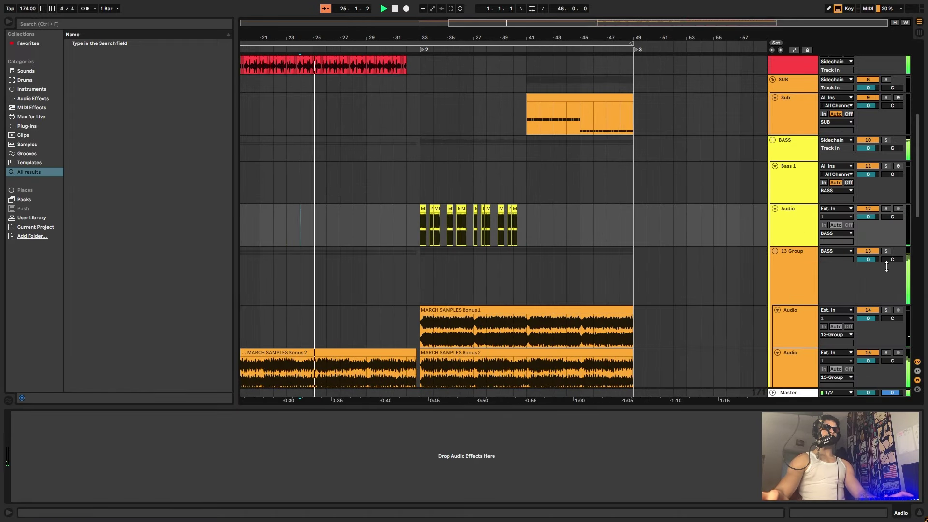
# Open ShaperBox on the Sidechain track and examine its volume ducking curve.
pyautogui.moveTo(917, 211); pyautogui.dragTo(914, 366)
pyautogui.click(796, 361)
pyautogui.moveTo(794, 312); pyautogui.dragTo(791, 303)
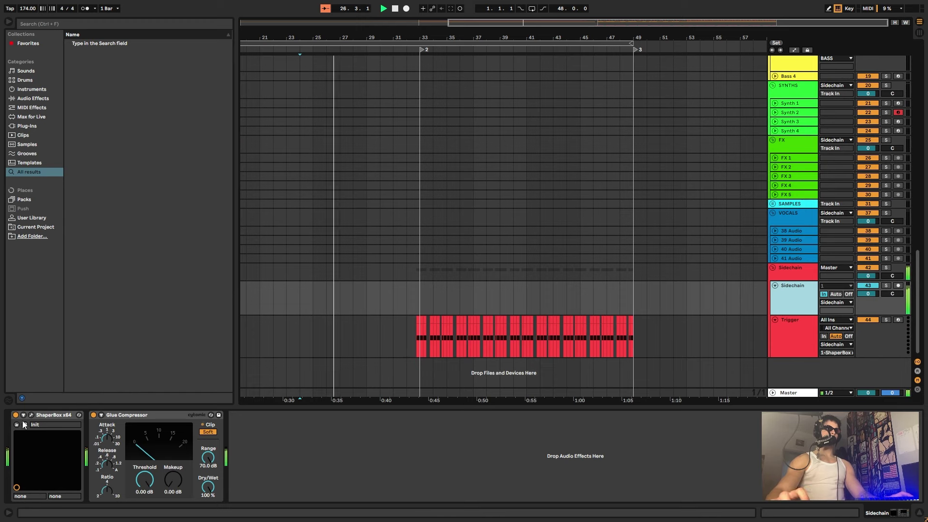
pyautogui.hotkey('ctrl', 'alt', 'p')
pyautogui.click(689, 178)
pyautogui.click(688, 241)
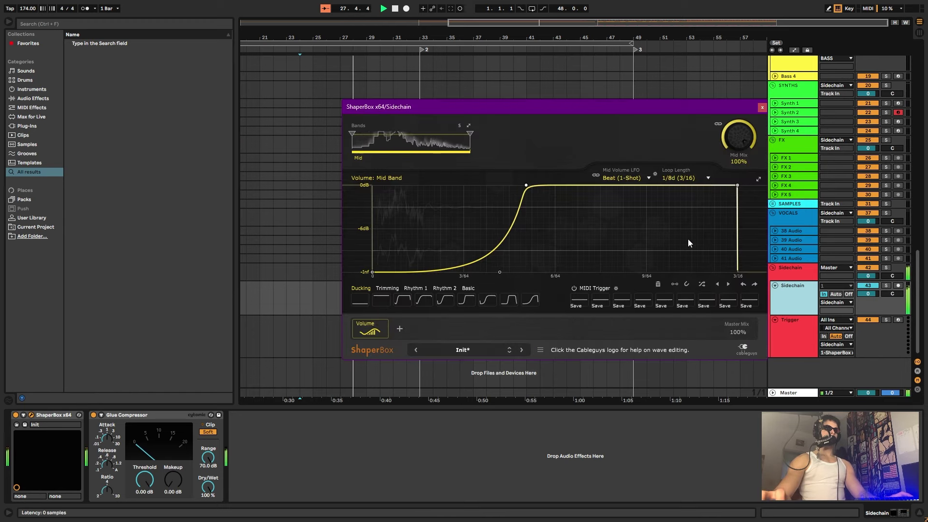
pyautogui.click(763, 107)
# Play the drop from the start of the Trigger notes and check ShaperBox's response on the Sidechain track.
pyautogui.click(417, 334)
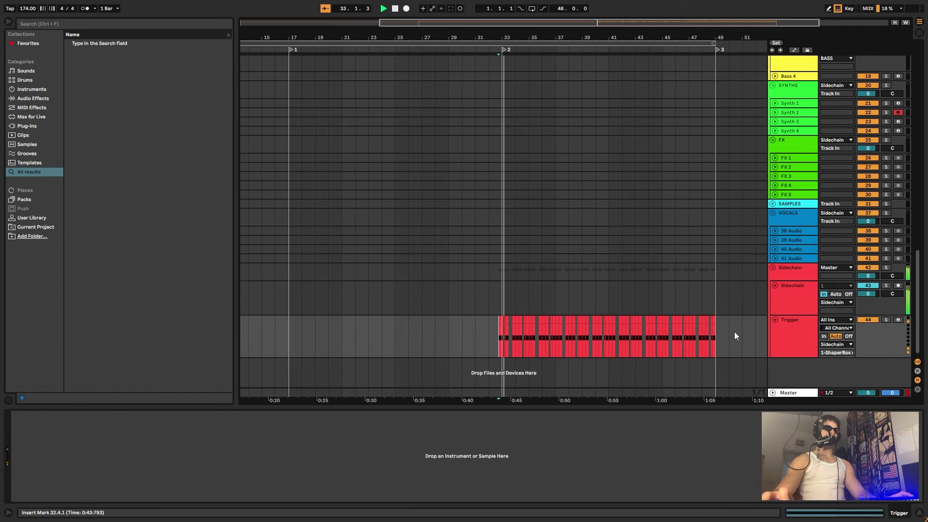
pyautogui.click(31, 414)
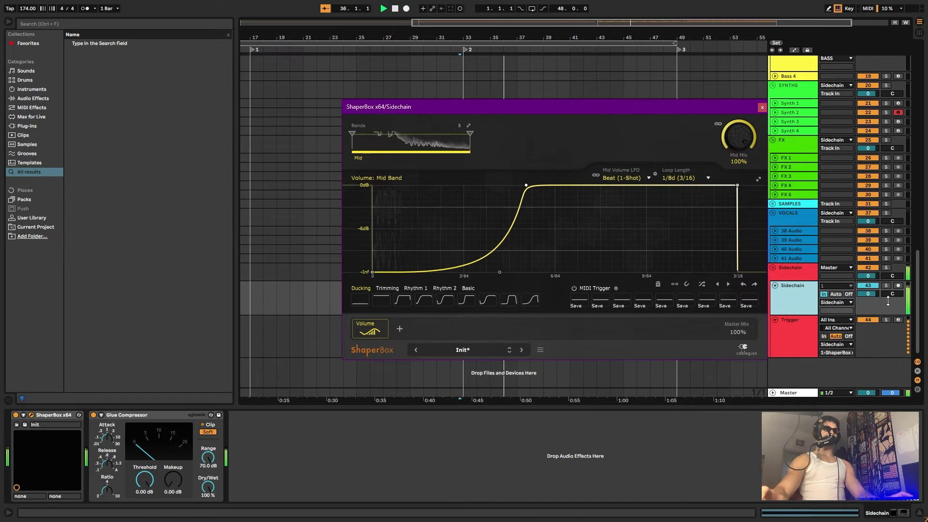
pyautogui.click(763, 108)
pyautogui.moveTo(918, 288); pyautogui.dragTo(892, 63)
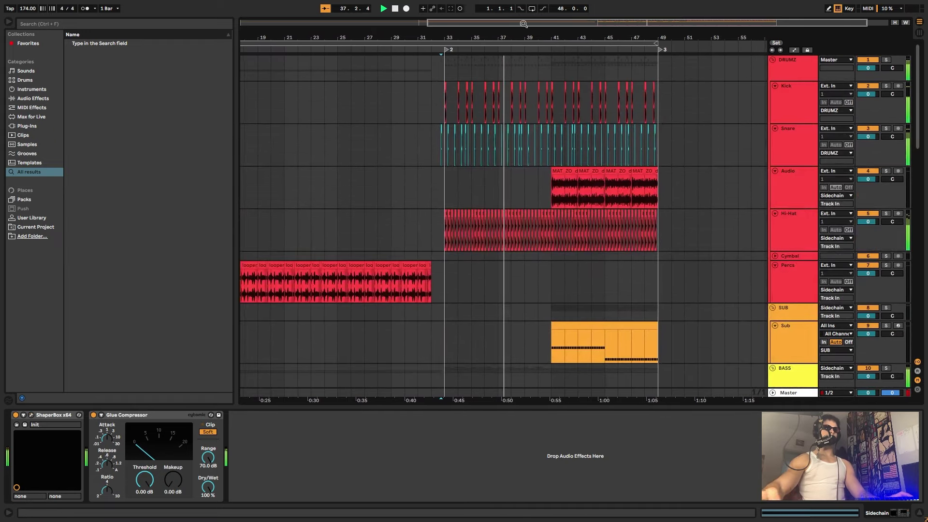
# Select the 808 clips up to bar 41, replay the section from about bar 32, and enlarge the arrangement overview.
pyautogui.moveTo(520, 38); pyautogui.dragTo(521, 92)
pyautogui.scroll(-5, 539, 282)
pyautogui.moveTo(432, 296); pyautogui.dragTo(606, 299)
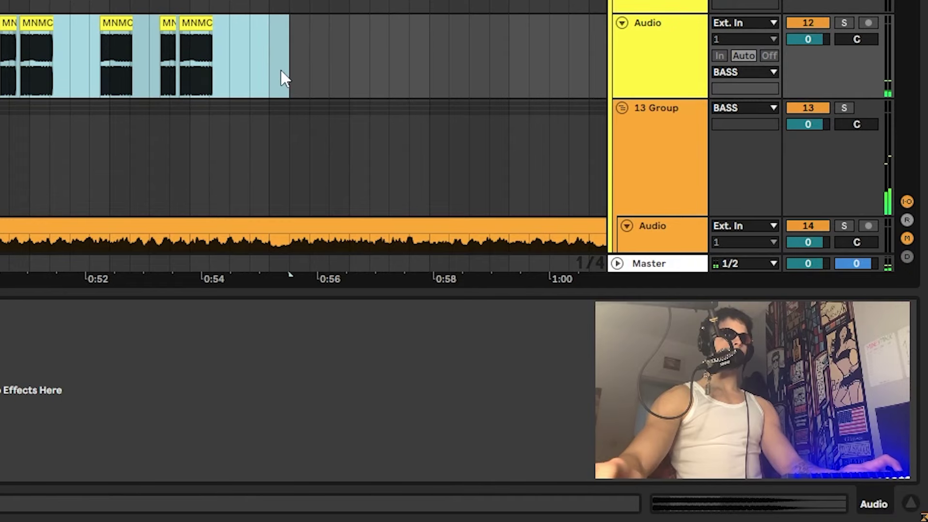
pyautogui.hotkey('shift', 'Tab')
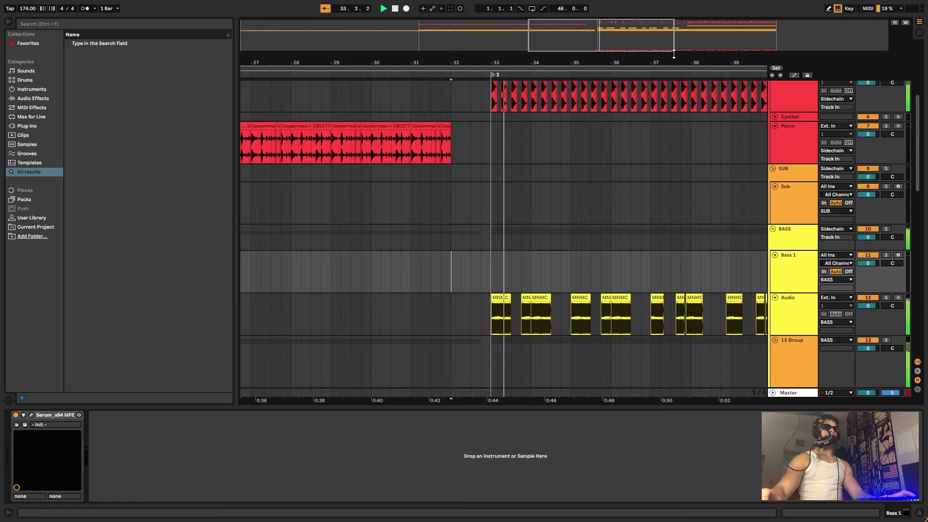
pyautogui.moveTo(674, 55); pyautogui.dragTo(666, 109)
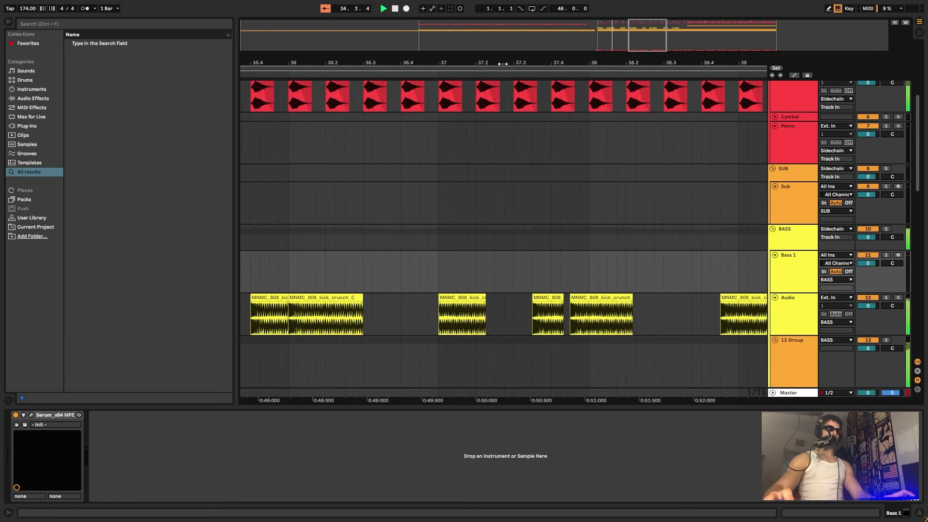
# Lengthen the 808 clips between bars 33 and 37 so that each runs up to the next clip.
pyautogui.moveTo(503, 66); pyautogui.dragTo(561, 36)
pyautogui.click(277, 312)
pyautogui.press('space')
pyautogui.press('space')
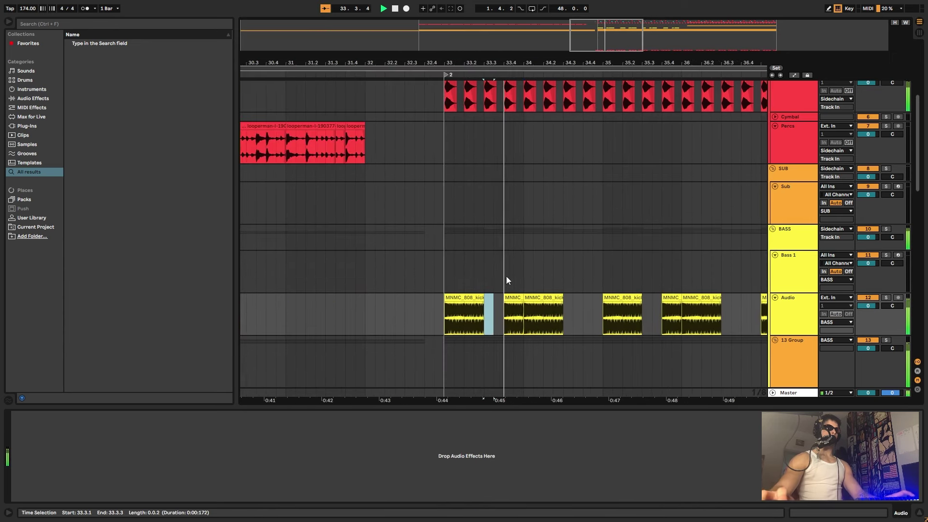
pyautogui.moveTo(485, 303); pyautogui.dragTo(499, 304)
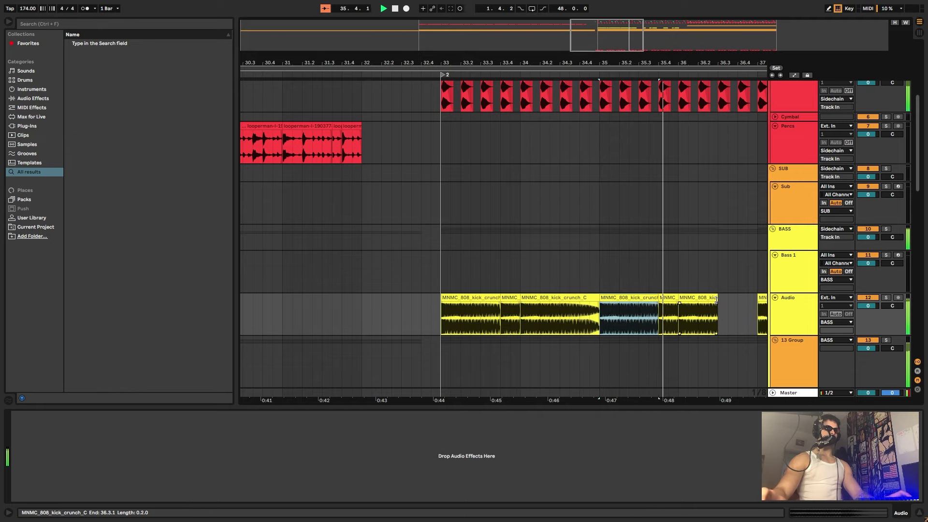
pyautogui.moveTo(721, 48); pyautogui.dragTo(421, 55)
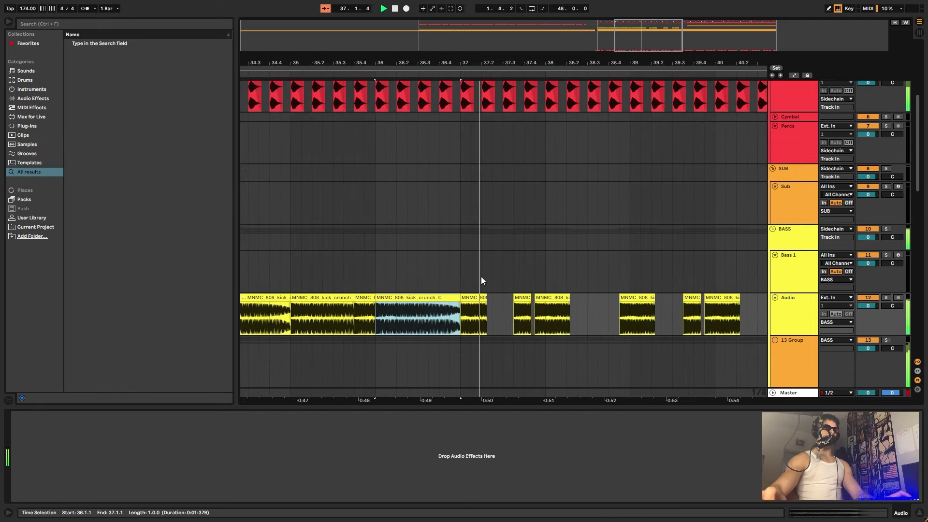
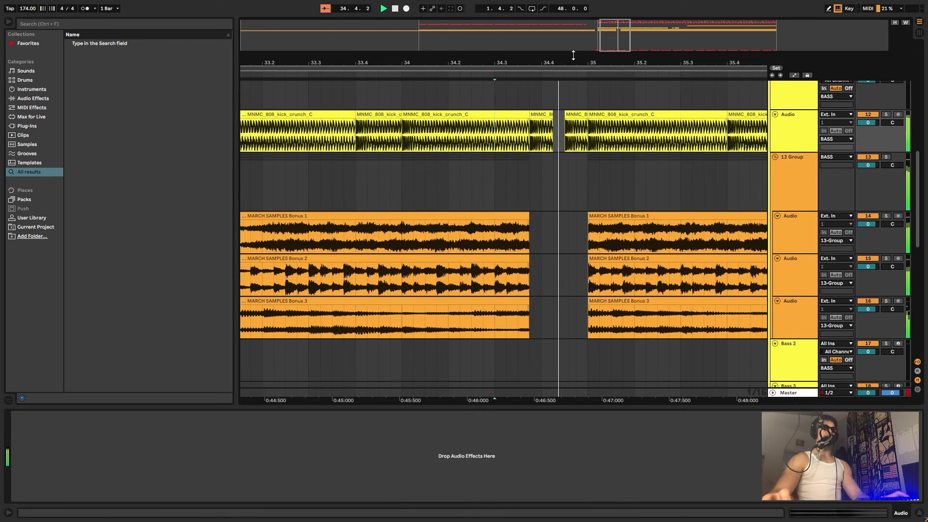
# Set the transposition of the short 808 clip at 34.3.4 to -3 st and replay the passage.
pyautogui.moveTo(574, 55); pyautogui.dragTo(577, 94)
pyautogui.doubleClick(534, 130)
pyautogui.press('space')
pyautogui.press('space')
pyautogui.press('space')
pyautogui.moveTo(156, 234)
pyautogui.mouseDown()
pyautogui.moveTo(157, 249)
pyautogui.moveTo(157, 229)
pyautogui.mouseUp()
pyautogui.press('space')
pyautogui.press('space')
pyautogui.press('space')
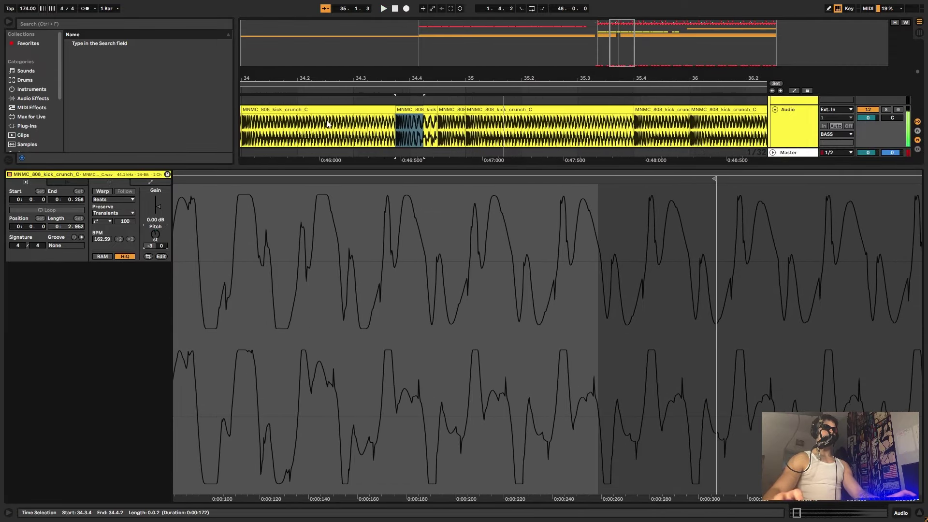
pyautogui.click(327, 125)
pyautogui.press('space')
pyautogui.press('space')
pyautogui.hotkey('shift', 'Tab')
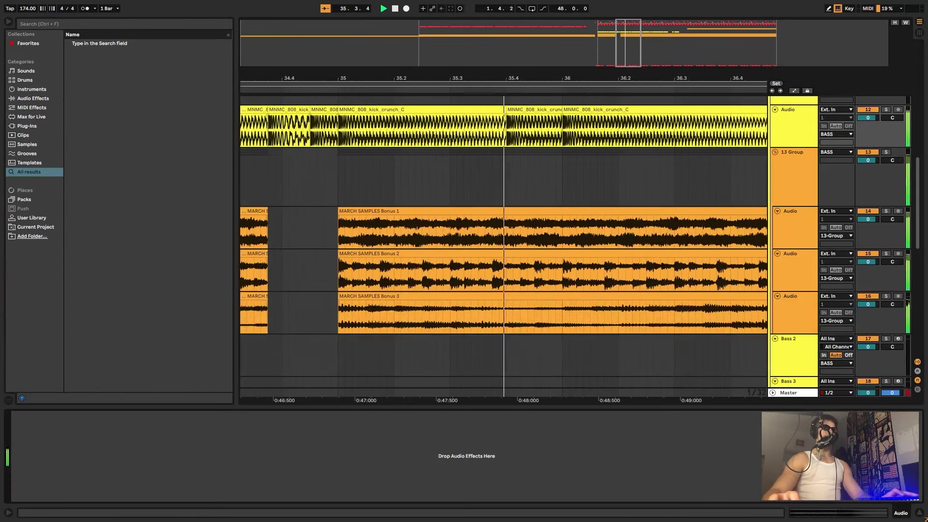
# Delete the three MARCH SAMPLES layers between 36.4 and bar 37, and shorten the 808 clip to end at 36.4.1.
pyautogui.moveTo(464, 73); pyautogui.dragTo(449, 44)
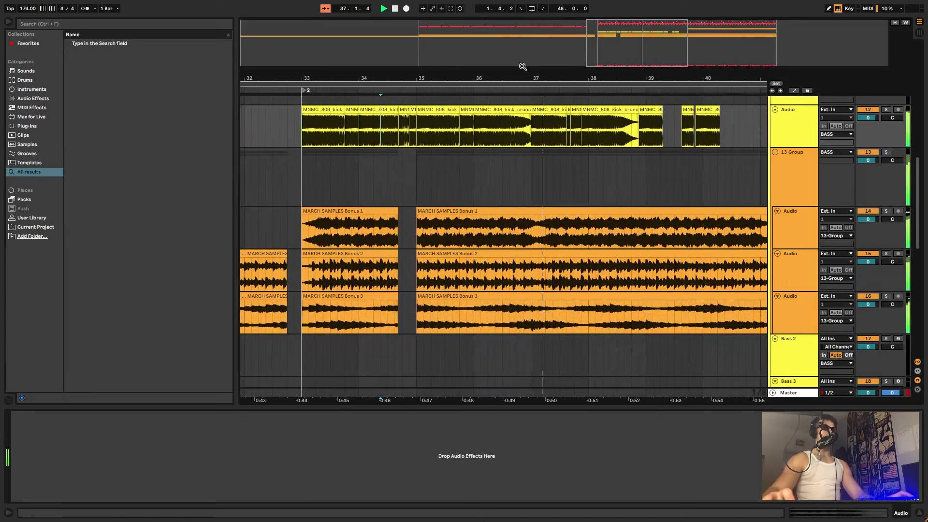
pyautogui.moveTo(530, 78); pyautogui.dragTo(524, 138)
pyautogui.press('space')
pyautogui.moveTo(530, 226); pyautogui.dragTo(496, 309)
pyautogui.press('Delete')
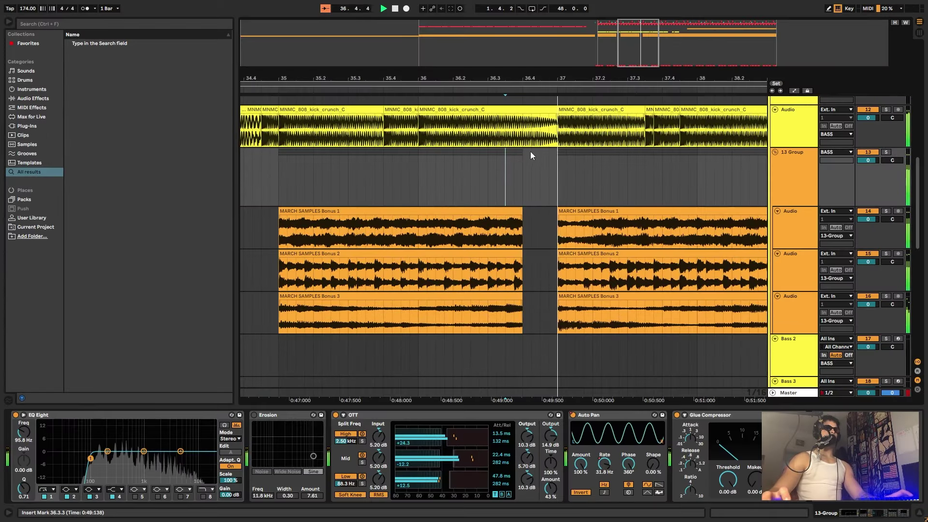
pyautogui.moveTo(557, 118); pyautogui.dragTo(523, 118)
pyautogui.press('space')
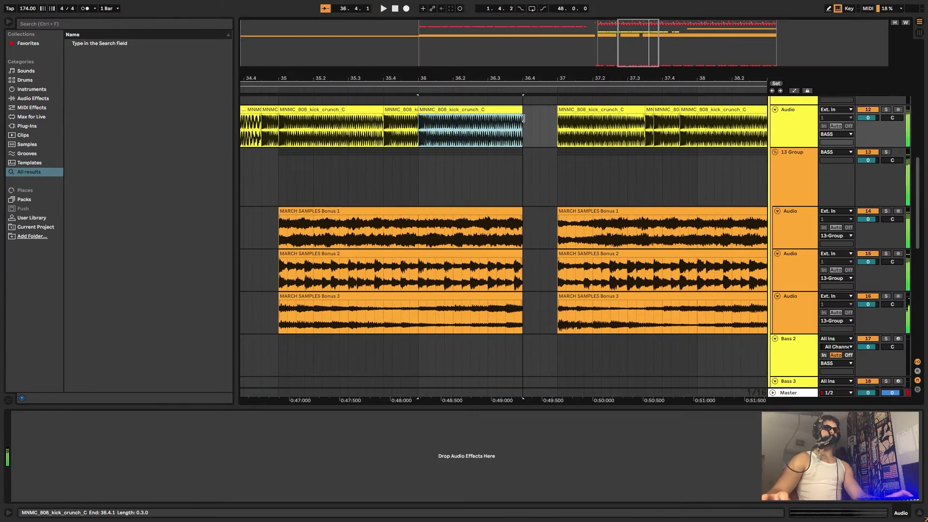
# Insert a MIDI track within the bass sample group and load the Serum_x64 plug-in on it.
pyautogui.moveTo(919, 242); pyautogui.dragTo(922, 144)
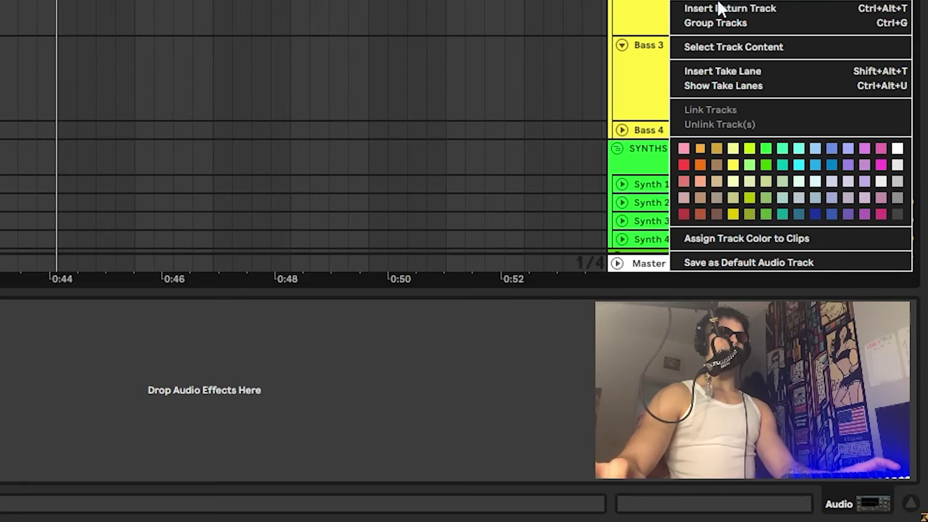
pyautogui.click(721, 7)
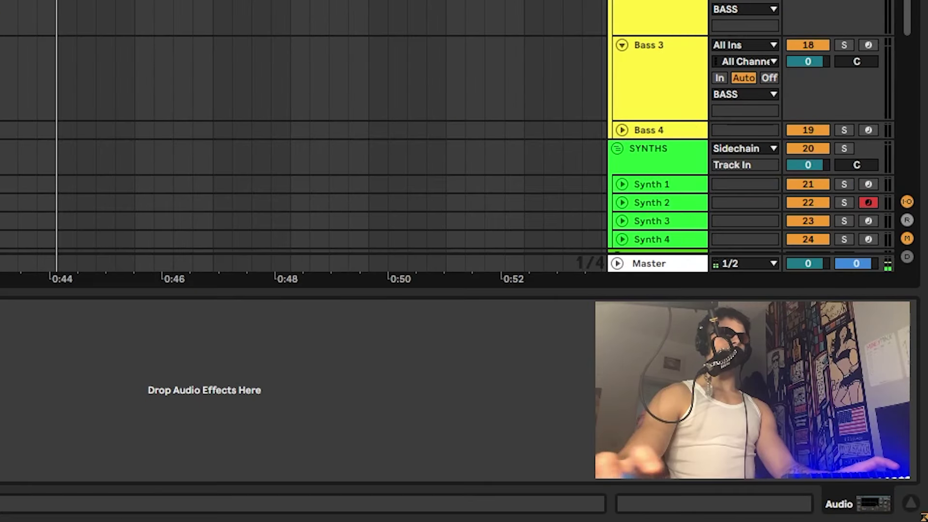
pyautogui.click(618, 148)
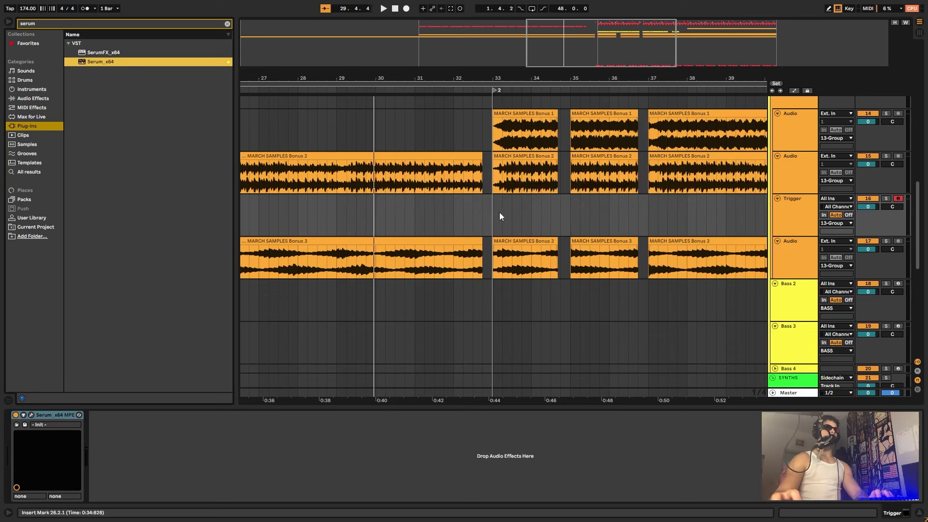
# Create a MIDI clip at bar 33 on the Serum track and extend it to 34.4.1.
pyautogui.doubleClick(500, 213)
pyautogui.click(61, 210)
pyautogui.hotkey('shift', 'Tab')
pyautogui.click(528, 162)
pyautogui.moveTo(502, 145); pyautogui.dragTo(560, 145)
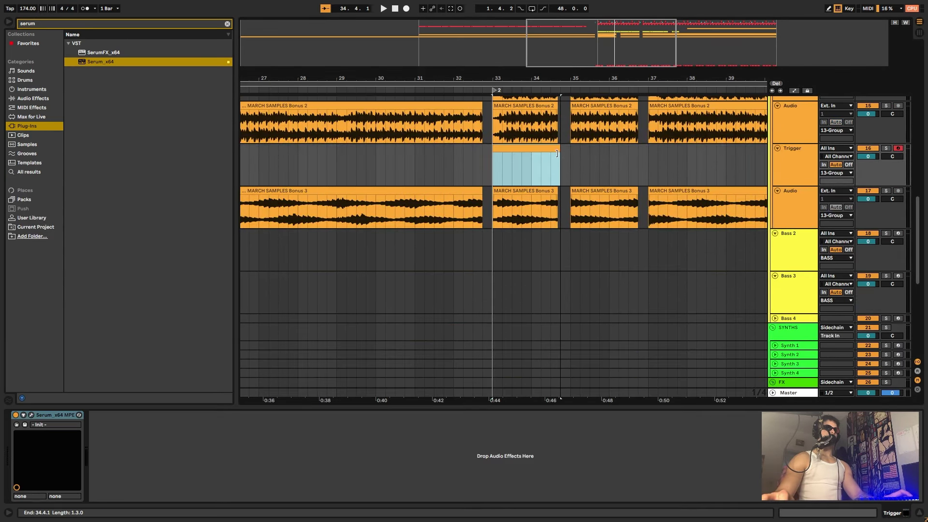
# Draw an F#3 note at the start of the Serum clip, extend it to 2.3.1, and play it.
pyautogui.hotkey('shift', 'Tab')
pyautogui.doubleClick(230, 339)
pyautogui.press('space')
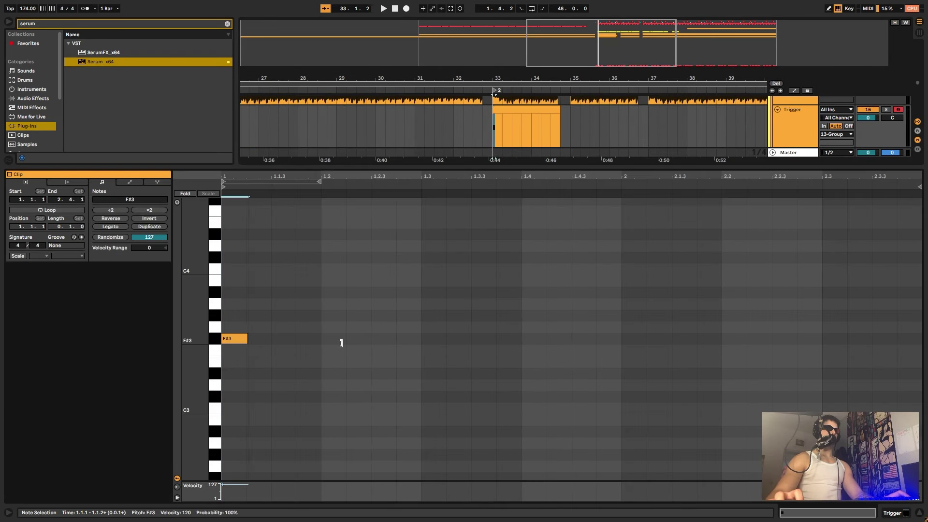
pyautogui.moveTo(245, 339); pyautogui.dragTo(918, 351)
pyautogui.press('space')
pyautogui.press('space')
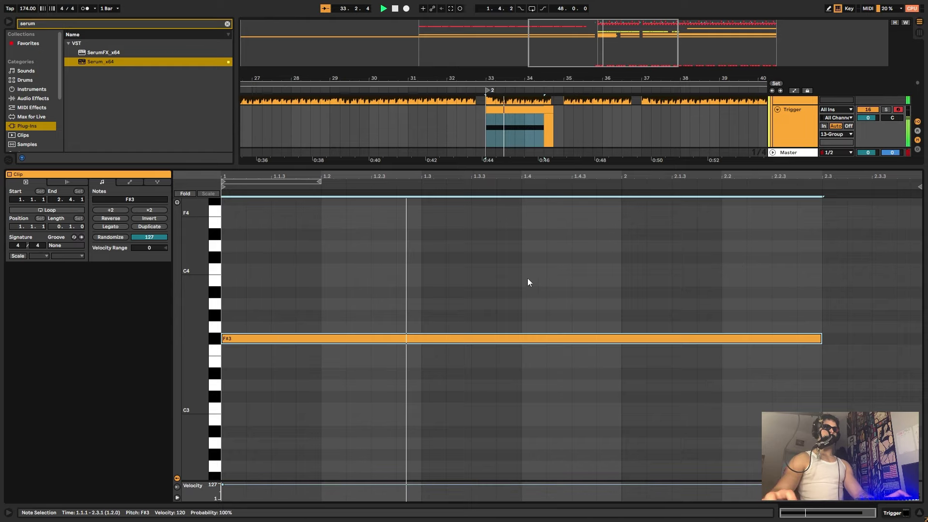
# Replay the Serum clip and raise its long note to G3.
pyautogui.press('space')
pyautogui.press('space')
pyautogui.moveTo(501, 338); pyautogui.dragTo(502, 332)
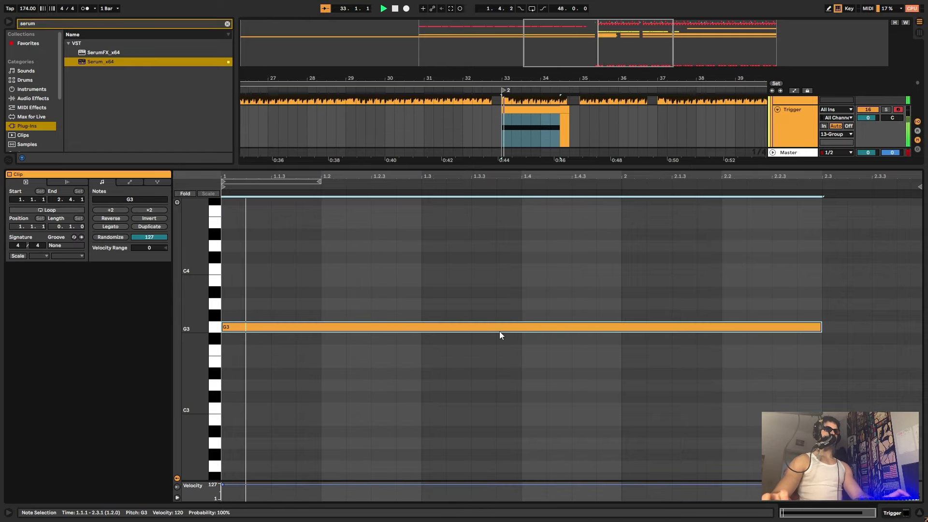
# Extend the long G3 note to the end of the Serum clip at 2.4.1 and return to the device chain.
pyautogui.moveTo(822, 329); pyautogui.dragTo(917, 333)
pyautogui.hotkey('shift', 'Tab')
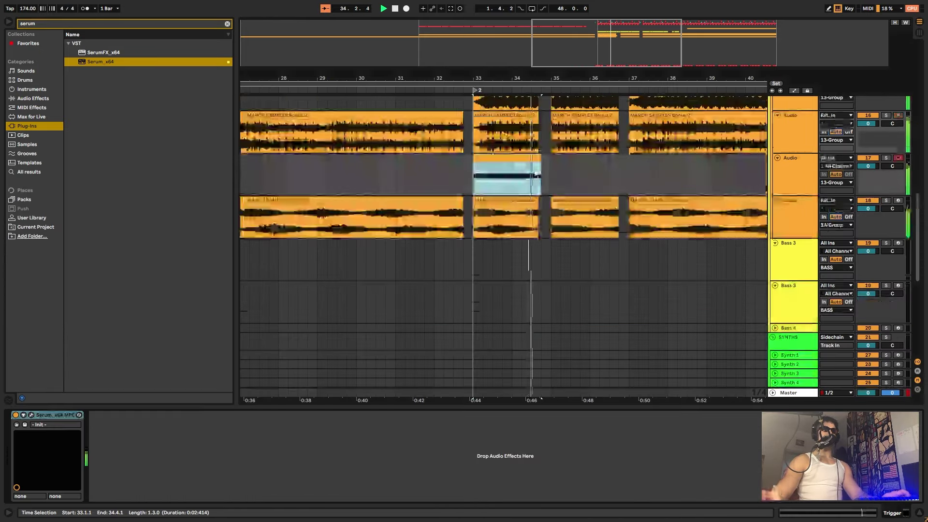
pyautogui.hotkey('shift', 'Tab')
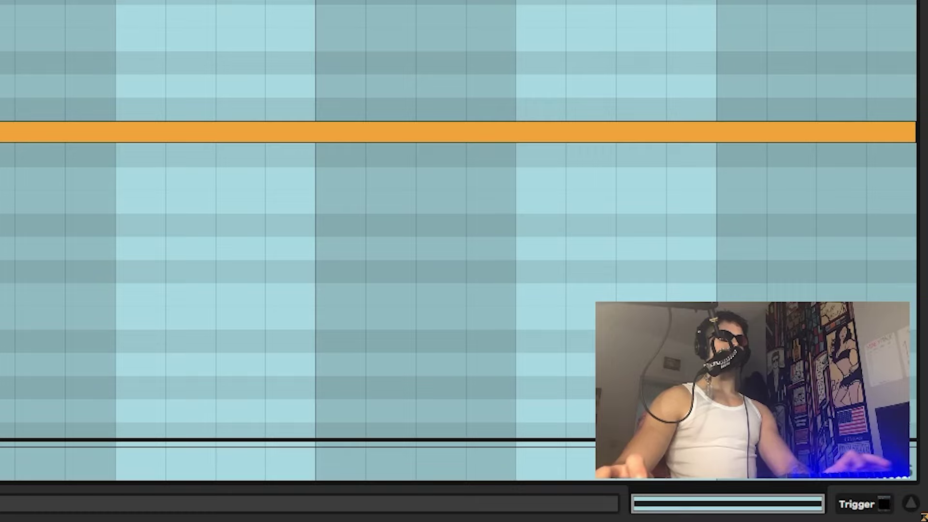
pyautogui.hotkey('shift', 'Tab')
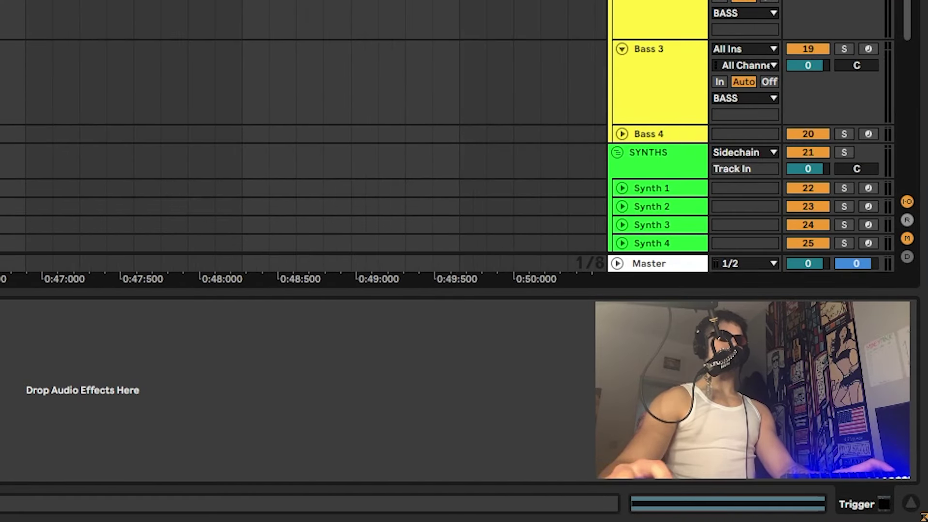
pyautogui.scroll(-3, 310, 136)
pyautogui.hotkey('shift', 'Tab')
pyautogui.hotkey('shift', 'Tab')
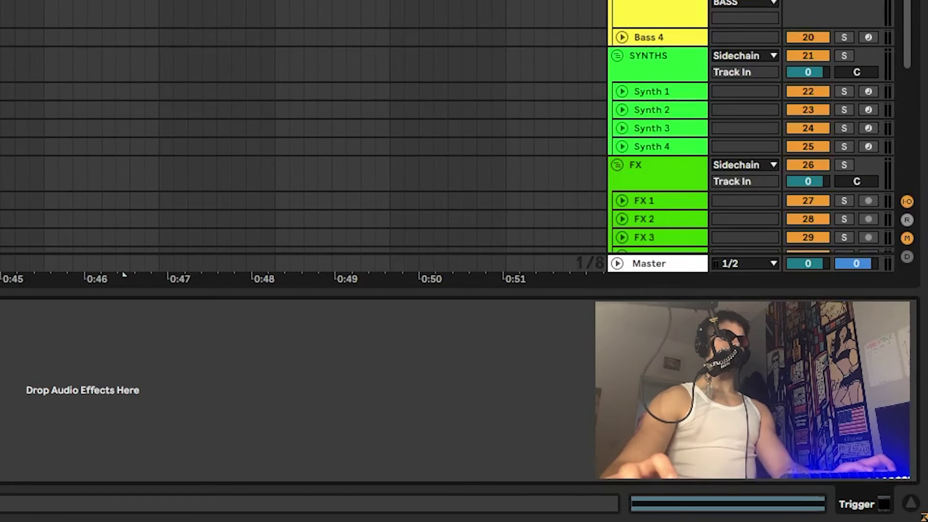
# Open Serum during playback, set oscillator A to 3 unison voices, and set the master volume to 81%.
pyautogui.click(31, 414)
pyautogui.press('space')
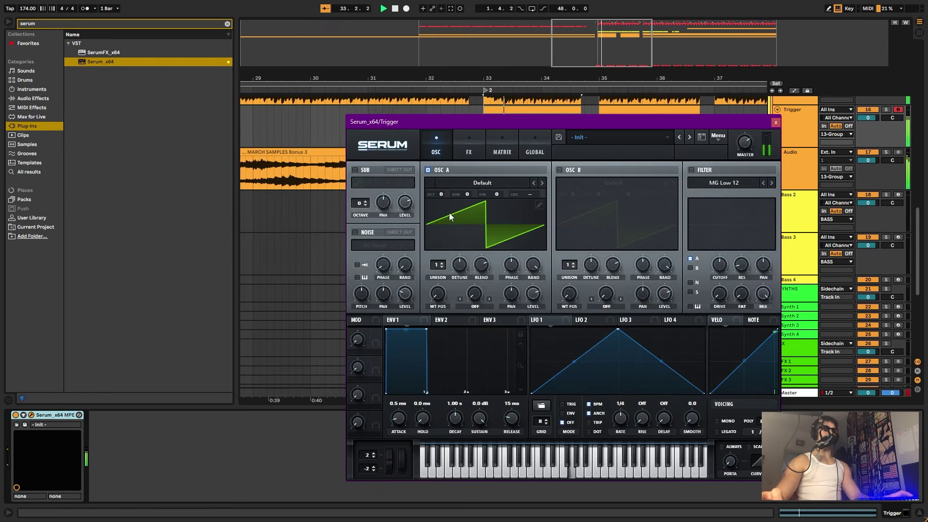
pyautogui.moveTo(436, 265); pyautogui.dragTo(443, 246)
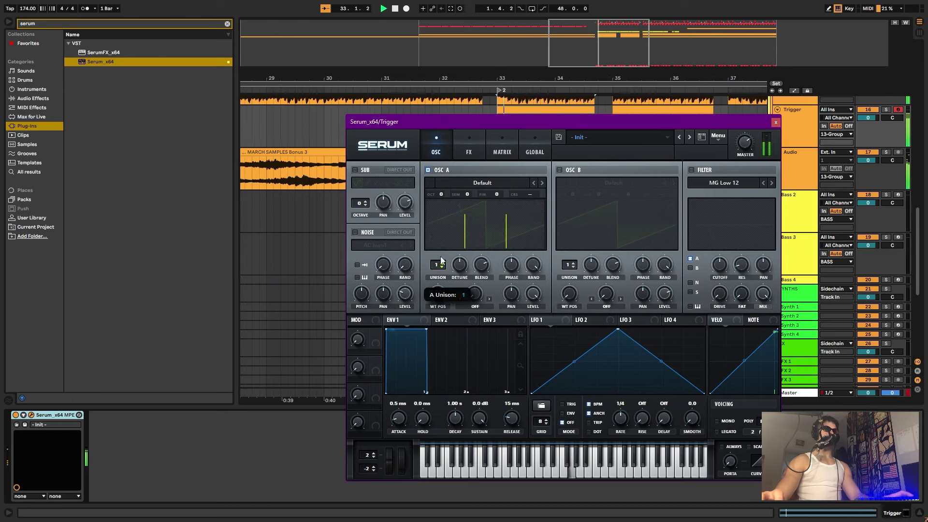
pyautogui.moveTo(746, 142)
pyautogui.mouseDown()
pyautogui.moveTo(753, 118)
pyautogui.moveTo(748, 132)
pyautogui.mouseUp()
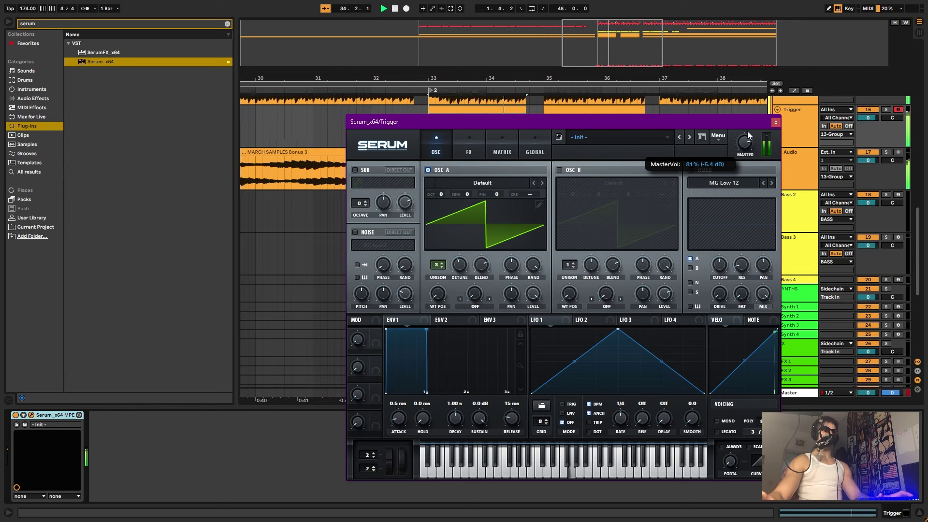
# Repeat the Serum clip at bars 35 and 37, and cut one-beat gaps into the bass group at 38.4.1 and 40.4.1.
pyautogui.click(777, 122)
pyautogui.scroll(2, 521, 158)
pyautogui.click(496, 141)
pyautogui.click(498, 148)
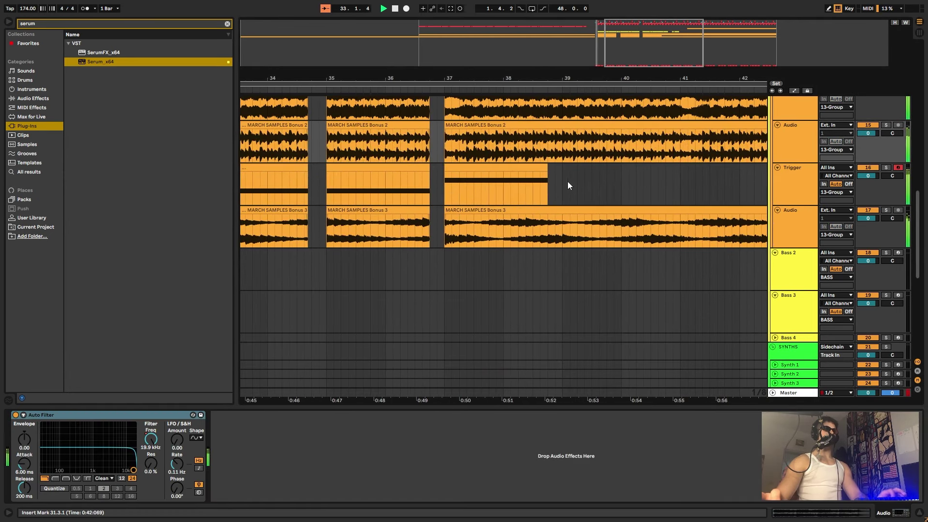
pyautogui.press('Delete')
pyautogui.scroll(1, 554, 145)
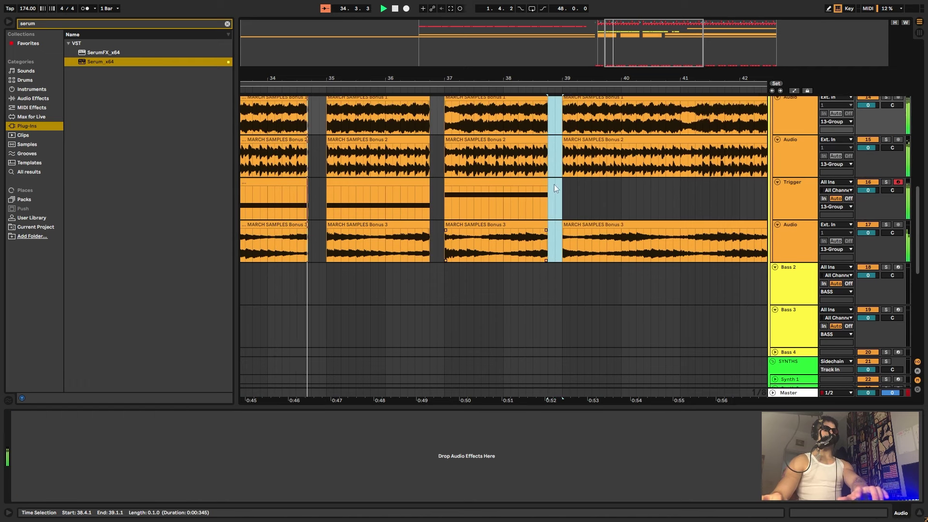
pyautogui.moveTo(552, 75); pyautogui.dragTo(526, 57)
pyautogui.scroll(2, 542, 204)
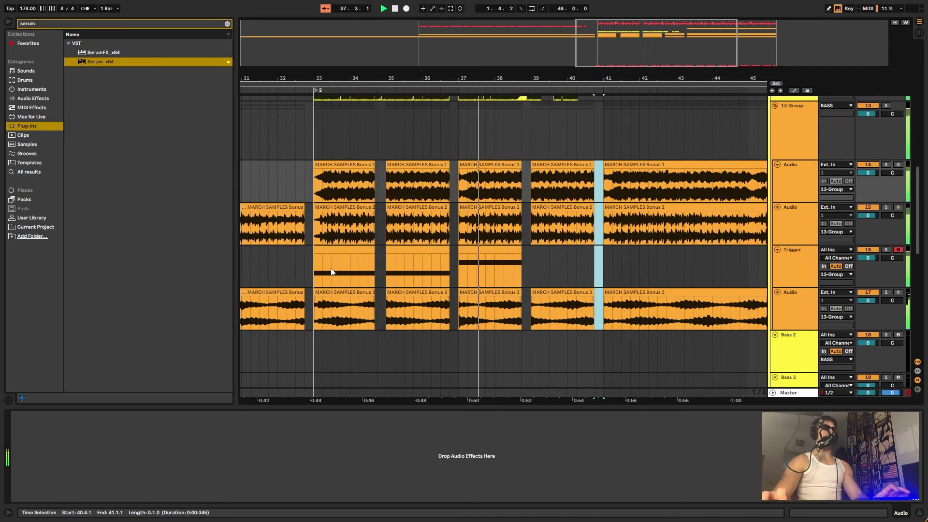
# Set Serum's oscillator A to 10 unison voices at octave -1, adjust its detune, and set the master volume to 73%.
pyautogui.click(290, 269)
pyautogui.click(32, 414)
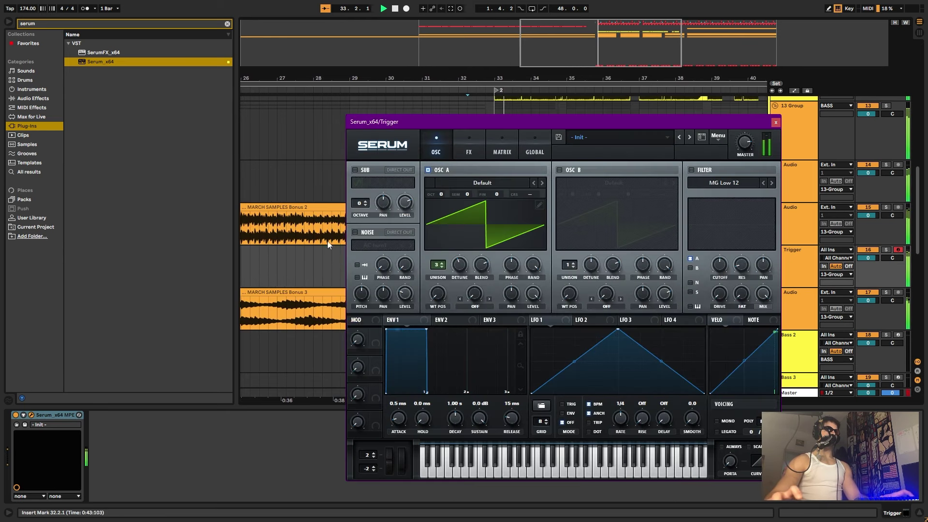
pyautogui.moveTo(445, 269); pyautogui.dragTo(444, 206)
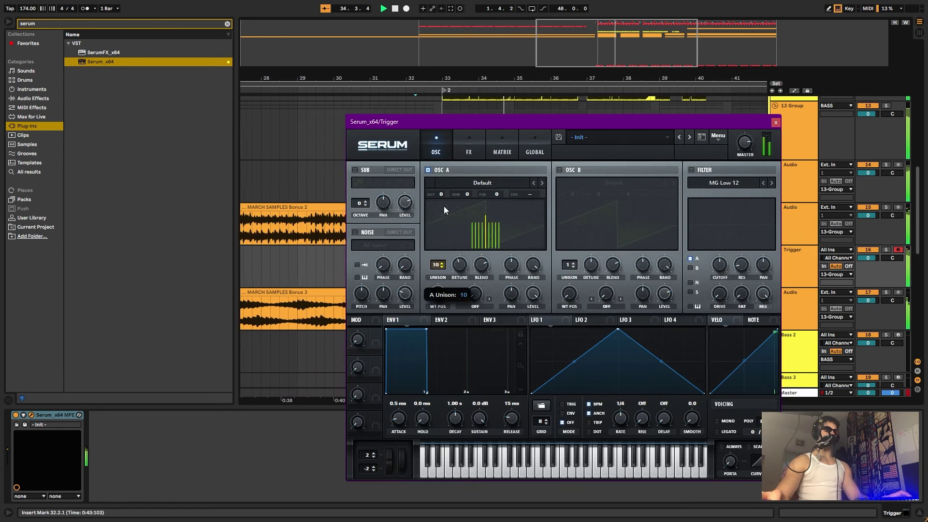
pyautogui.moveTo(441, 265); pyautogui.dragTo(462, 246)
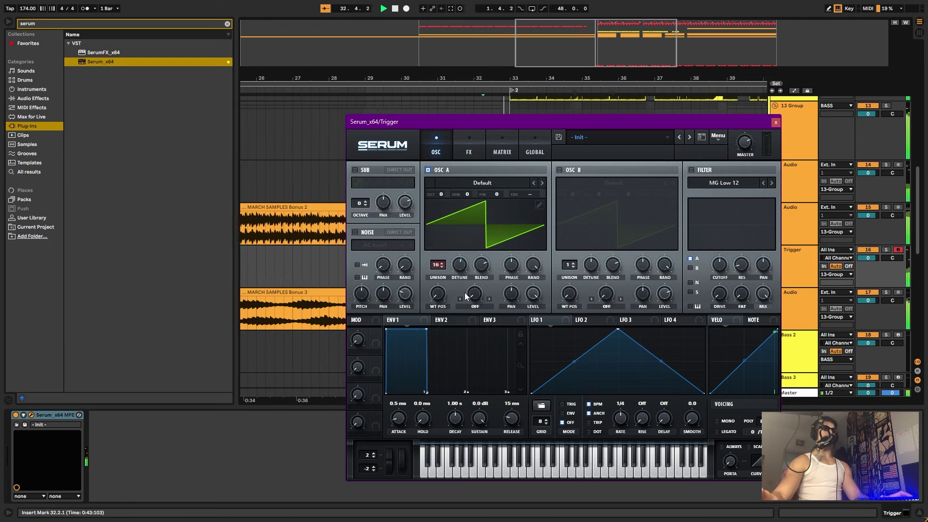
pyautogui.moveTo(438, 265); pyautogui.dragTo(438, 318)
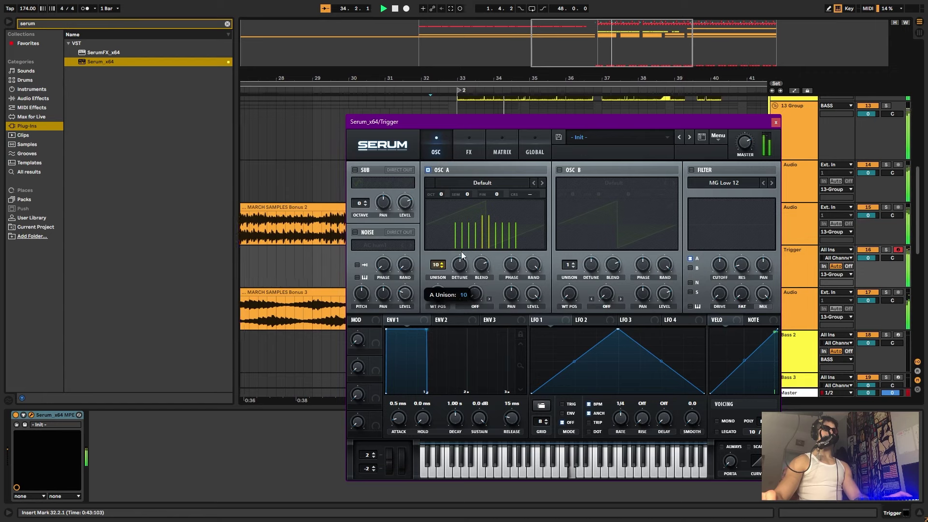
pyautogui.moveTo(441, 194)
pyautogui.mouseDown()
pyautogui.moveTo(433, 220)
pyautogui.moveTo(436, 206)
pyautogui.mouseUp()
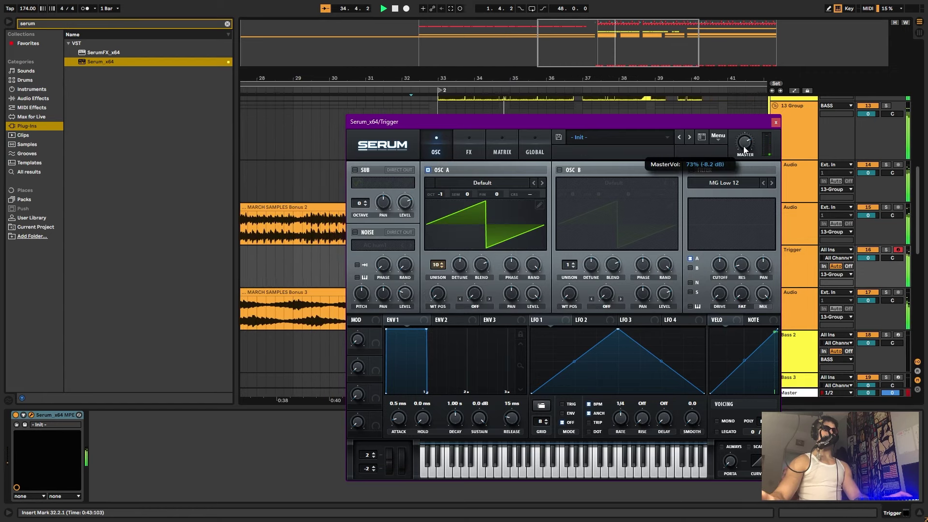
pyautogui.moveTo(460, 272); pyautogui.dragTo(456, 272)
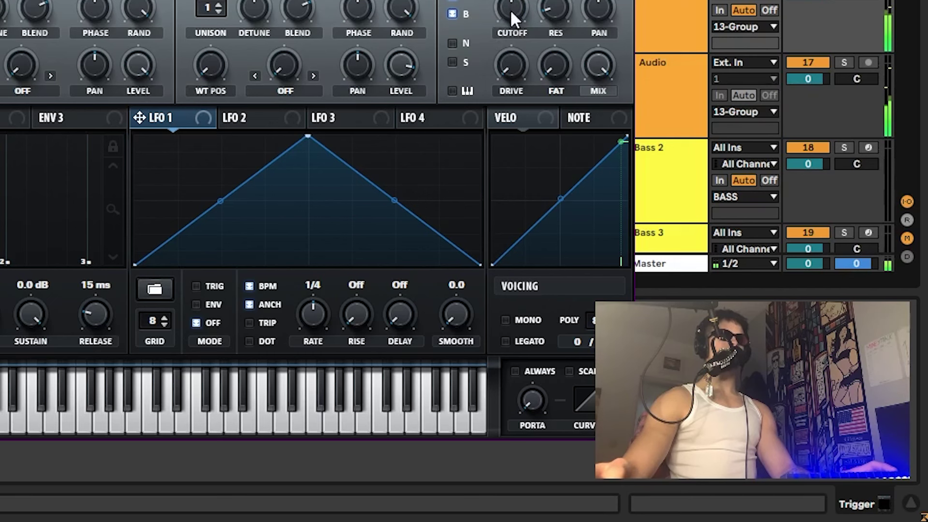
# Enable oscillator B, route A and B through the MG Low 12 filter, and assign LFO 1 to its cutoff.
pyautogui.rightClick(719, 270)
pyautogui.click(453, 78)
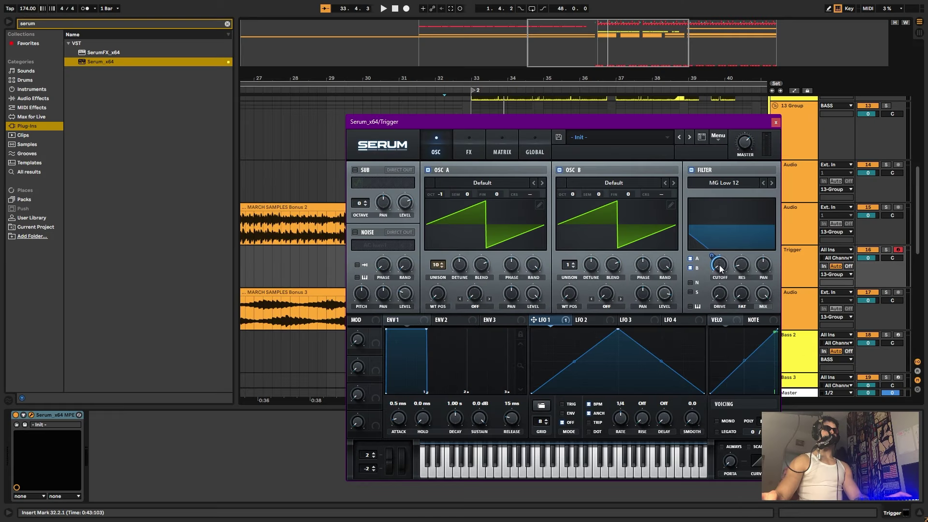
pyautogui.rightClick(720, 269)
pyautogui.click(744, 286)
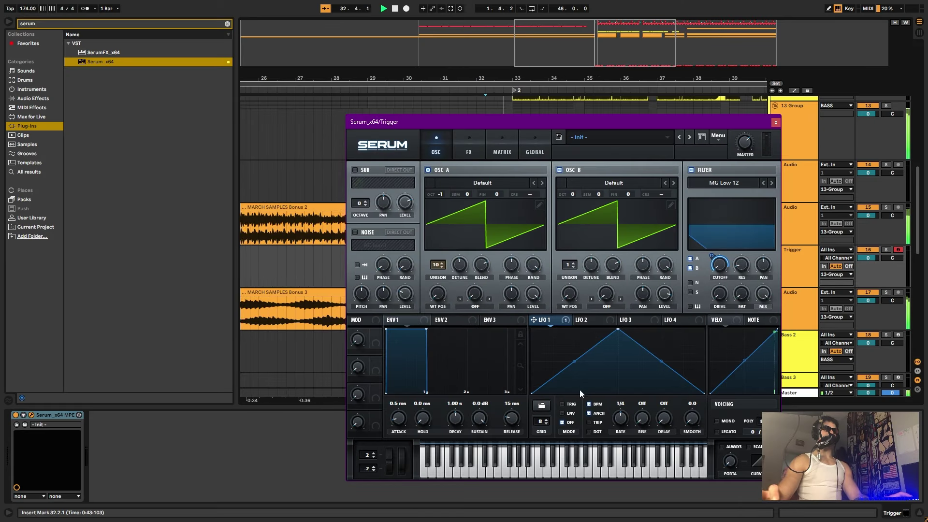
# Set LFO 1 to trigger mode at a 1/8 rate and move its peak close to the start of the cycle.
pyautogui.click(563, 405)
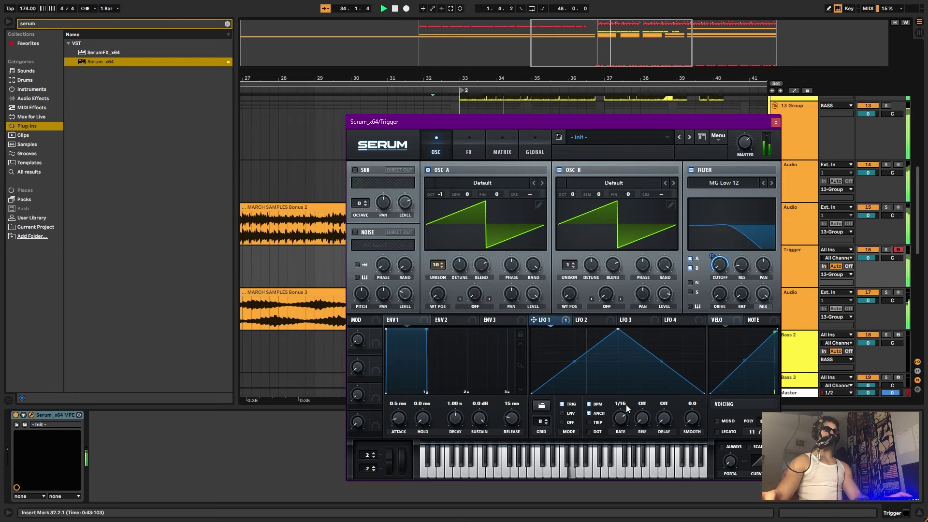
pyautogui.moveTo(626, 404); pyautogui.dragTo(626, 410)
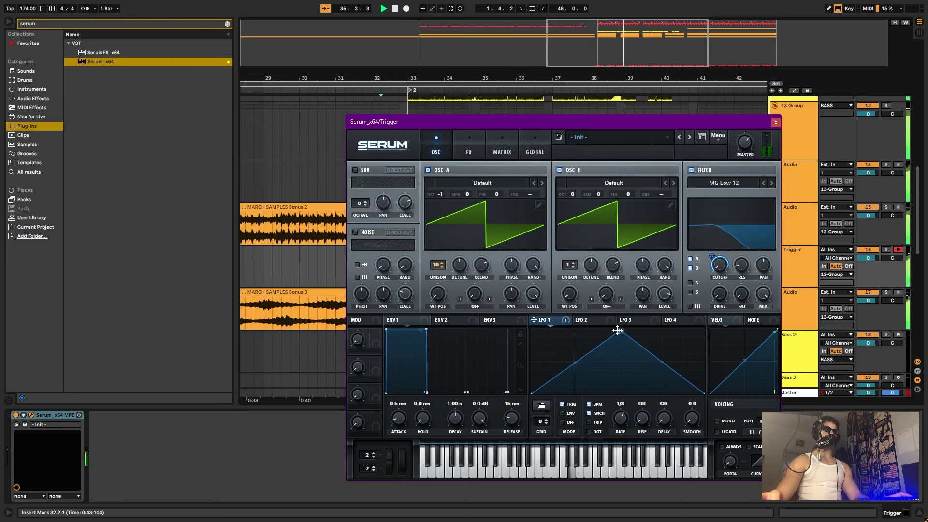
pyautogui.moveTo(618, 330); pyautogui.dragTo(562, 322)
# Change the filter type to MG Low 24, set the master volume to 81%, and replay the drop.
pyautogui.click(772, 183)
pyautogui.click(772, 183)
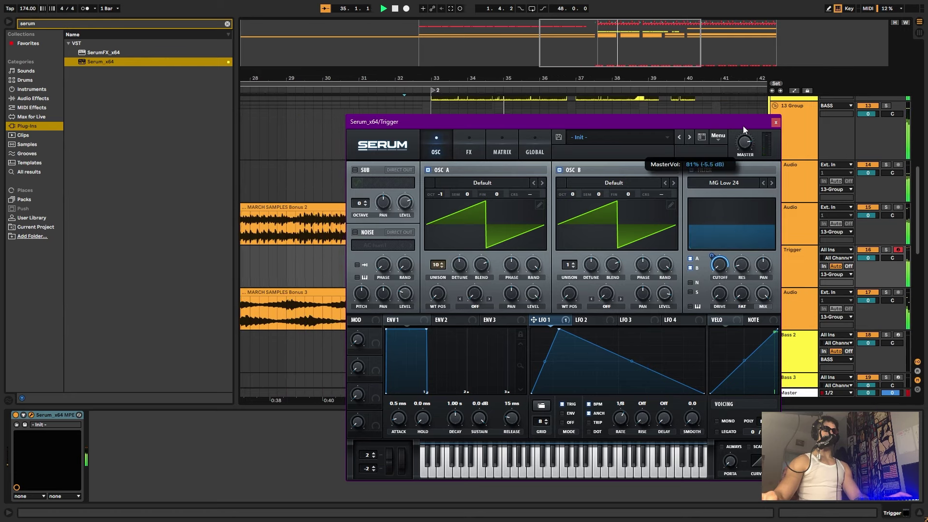
pyautogui.press('space')
pyautogui.press('space')
# Turn Serum's filter off and lower the master volume to 67%.
pyautogui.rightClick(561, 321)
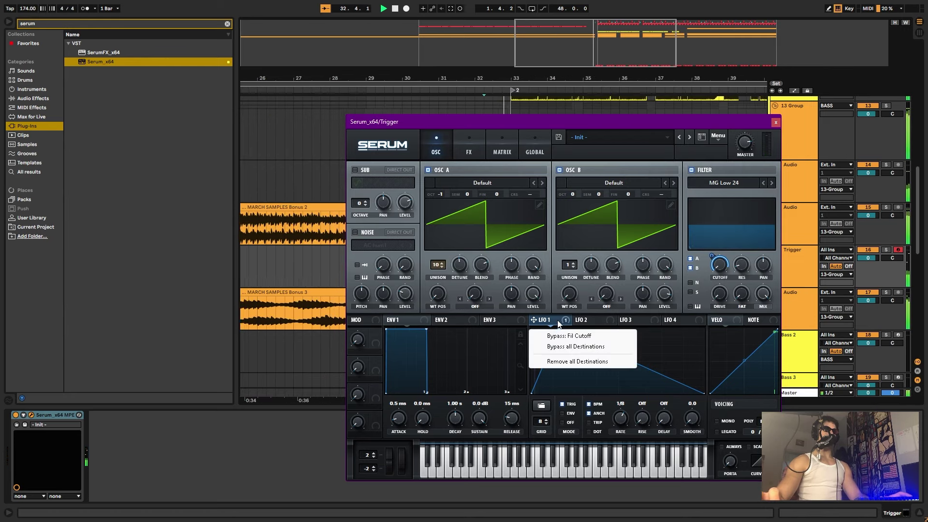
pyautogui.click(559, 322)
pyautogui.click(692, 170)
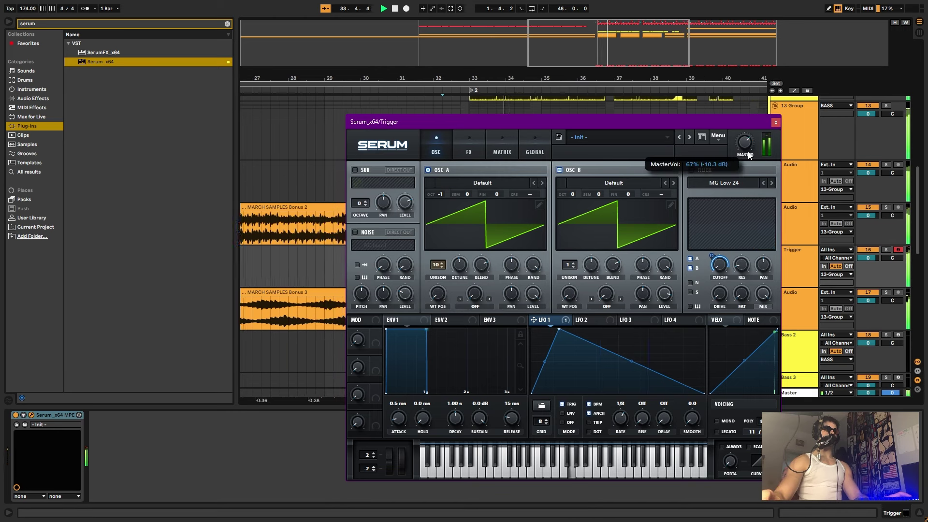
# Enable Serum's sub oscillator and adjust its octave and level.
pyautogui.click(354, 170)
pyautogui.moveTo(359, 203); pyautogui.dragTo(357, 218)
pyautogui.moveTo(409, 186); pyautogui.dragTo(407, 197)
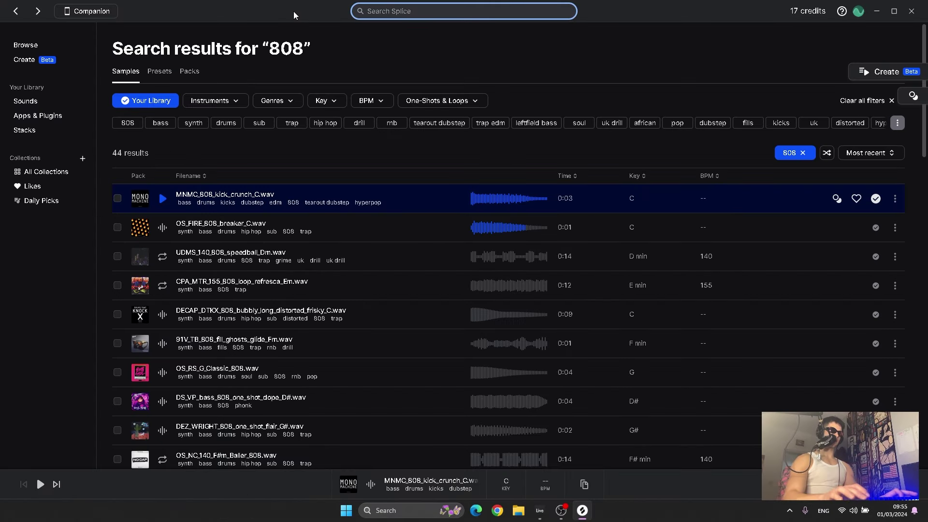
# Switch to Splice, search the library for "breath", preview TS_MAMMOTH_vocal_one_shot_filth_breath_hah.wav, and copy it to the clipboard.
pyautogui.write('br')
pyautogui.scroll(2, 392, 300)
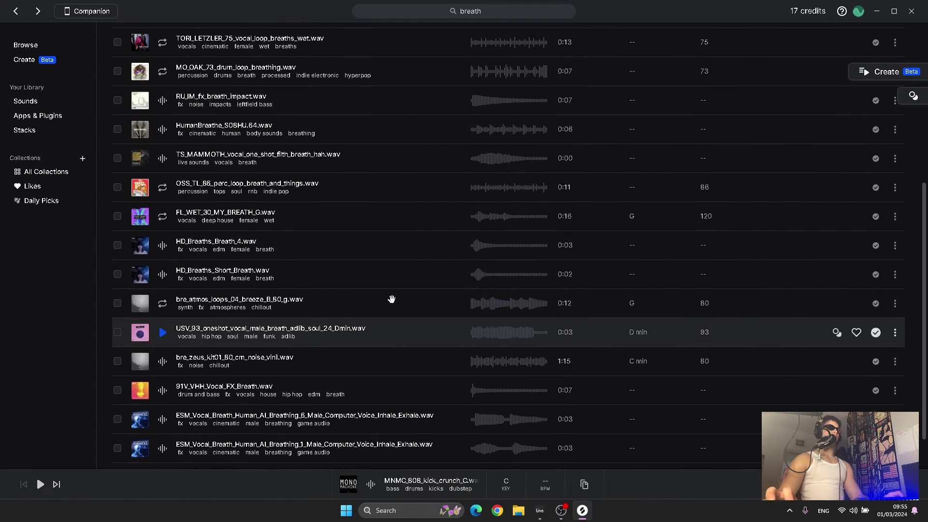
pyautogui.scroll(2, 392, 300)
pyautogui.click(725, 256)
pyautogui.click(895, 256)
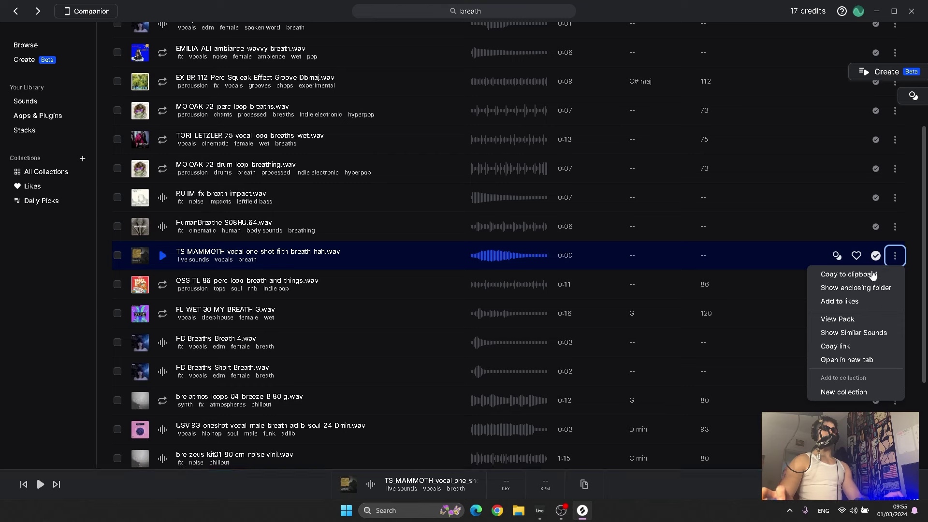
pyautogui.click(857, 274)
# Return to Ableton Live, paste the breath sample at bars 33 and 37 on the first VOCALS track, and play the drop.
pyautogui.hotkey('alt', 'Tab')
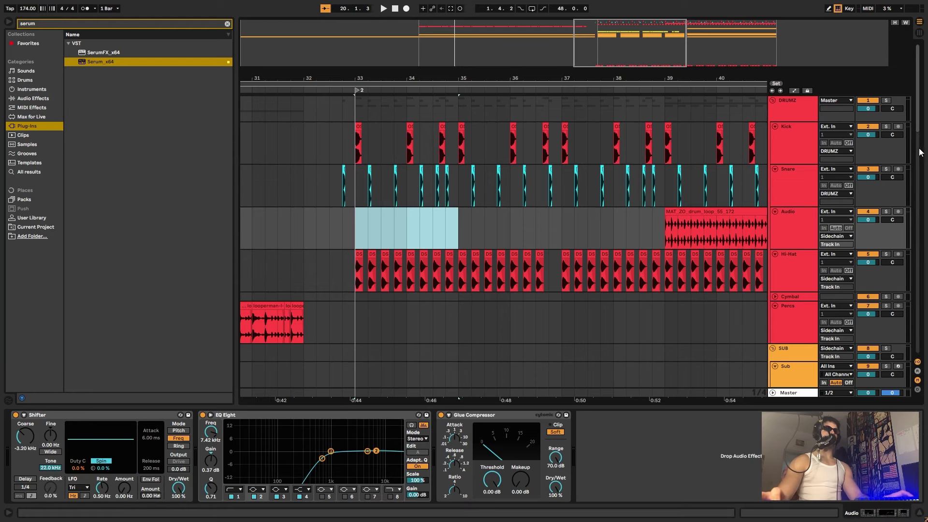
pyautogui.scroll(-1, 916, 141)
pyautogui.moveTo(916, 137); pyautogui.dragTo(917, 353)
pyautogui.click(775, 239)
pyautogui.click(356, 263)
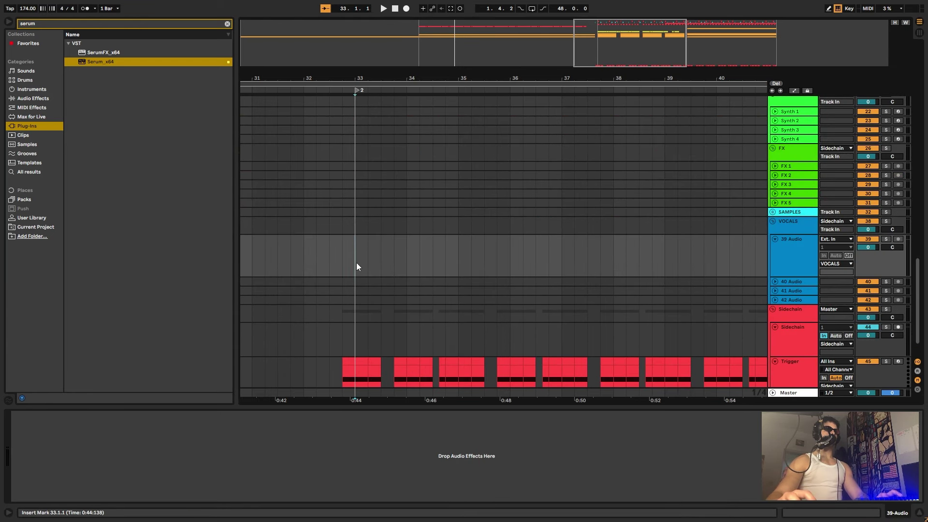
pyautogui.hotkey('ctrl', 'v')
pyautogui.press('Left')
pyautogui.press('Left')
pyautogui.press('space')
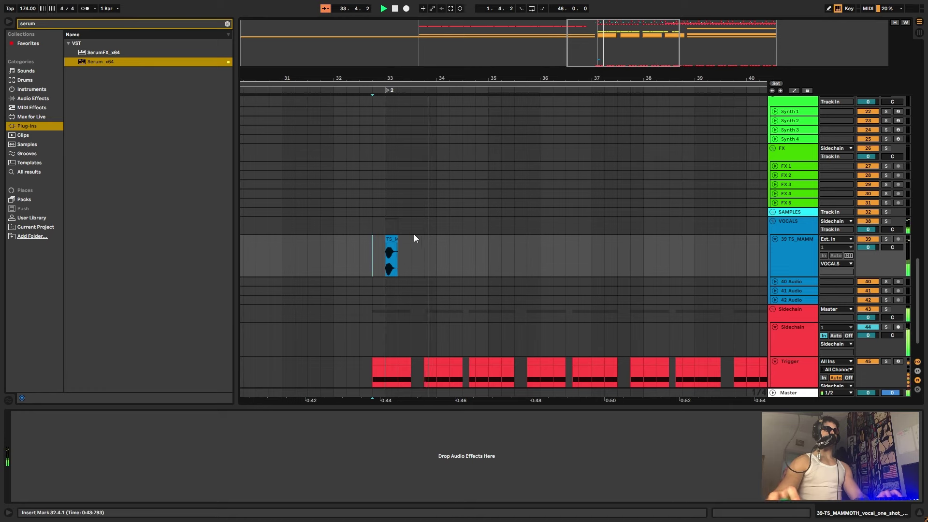
pyautogui.click(590, 264)
pyautogui.hotkey('ctrl', 'v')
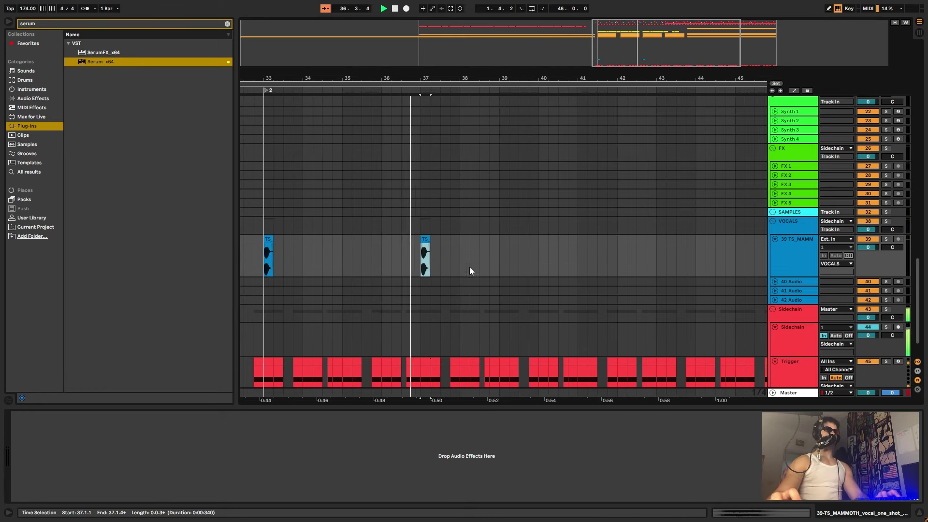
# Reopen Serum on the Trigger track and set its sub oscillator to a saw wave at octave 0 and 96% level.
pyautogui.scroll(15, 513, 200)
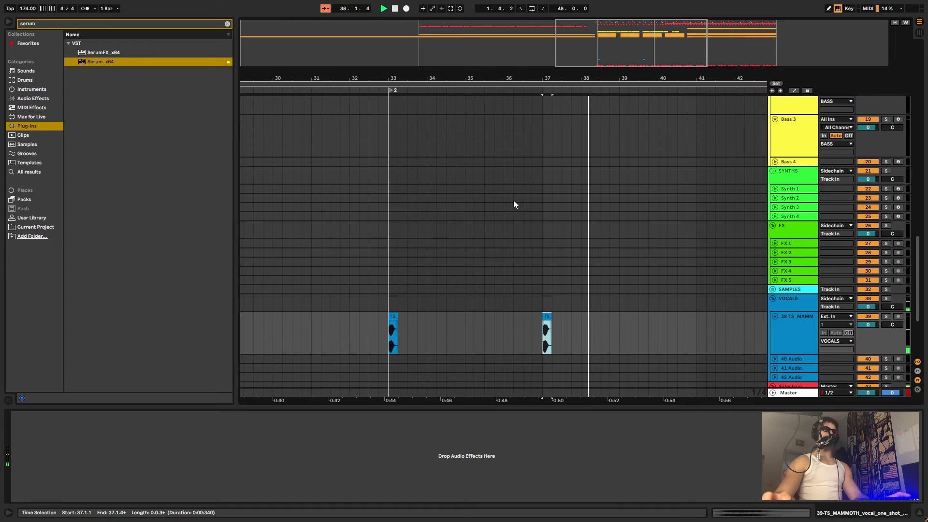
pyautogui.click(786, 222)
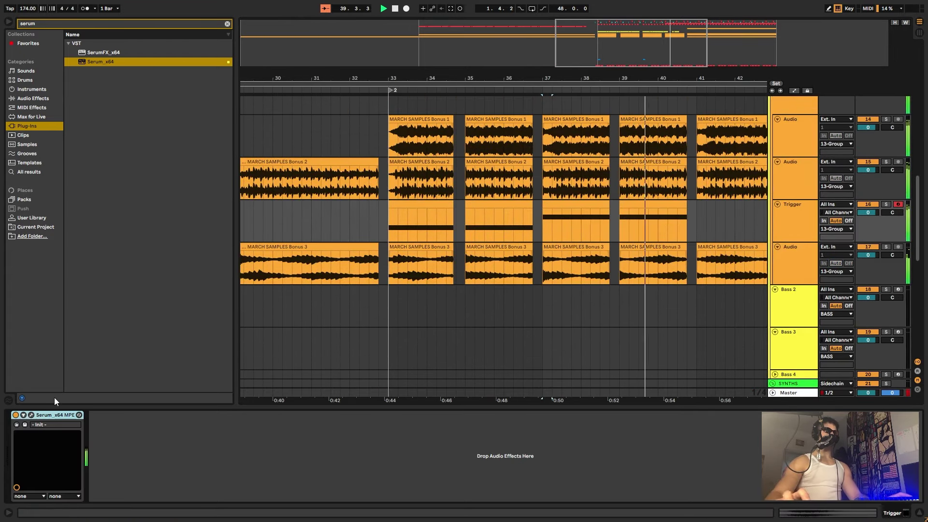
pyautogui.click(30, 416)
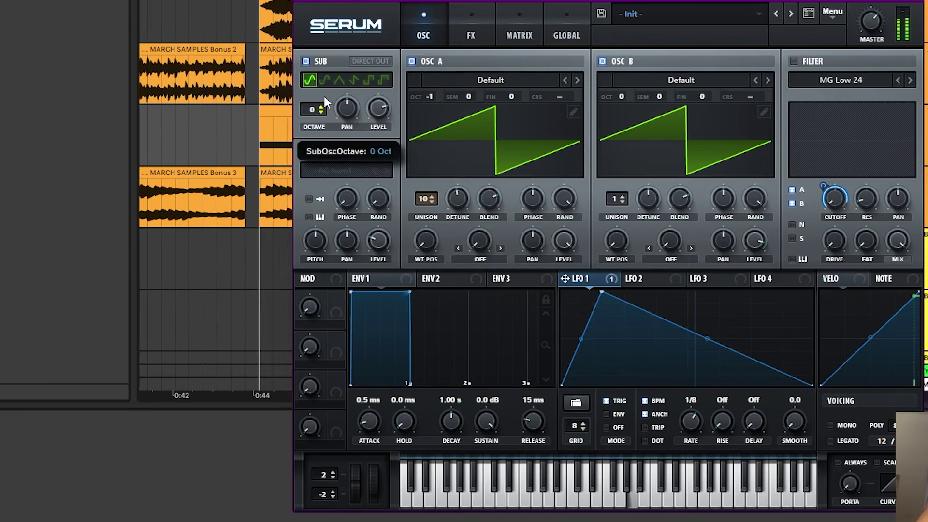
pyautogui.moveTo(327, 80); pyautogui.dragTo(326, 95)
pyautogui.click(368, 79)
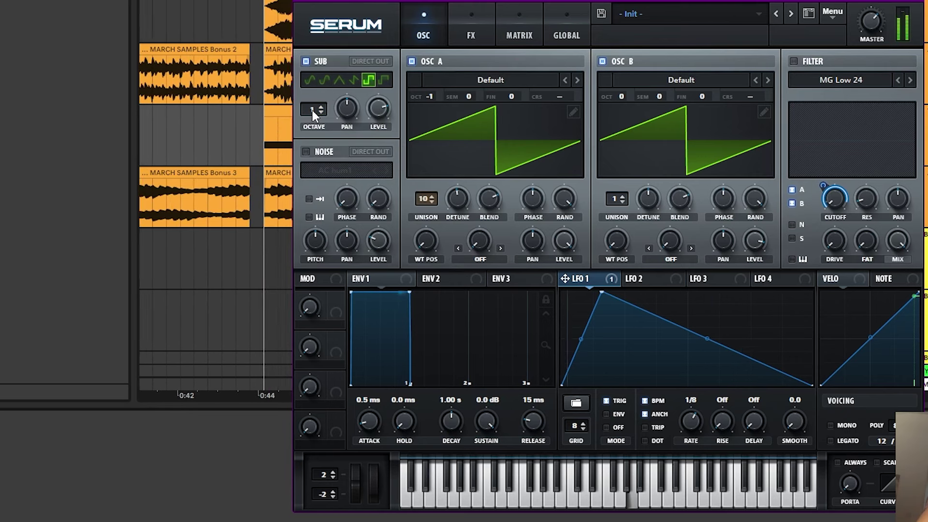
pyautogui.scroll(-1, 312, 111)
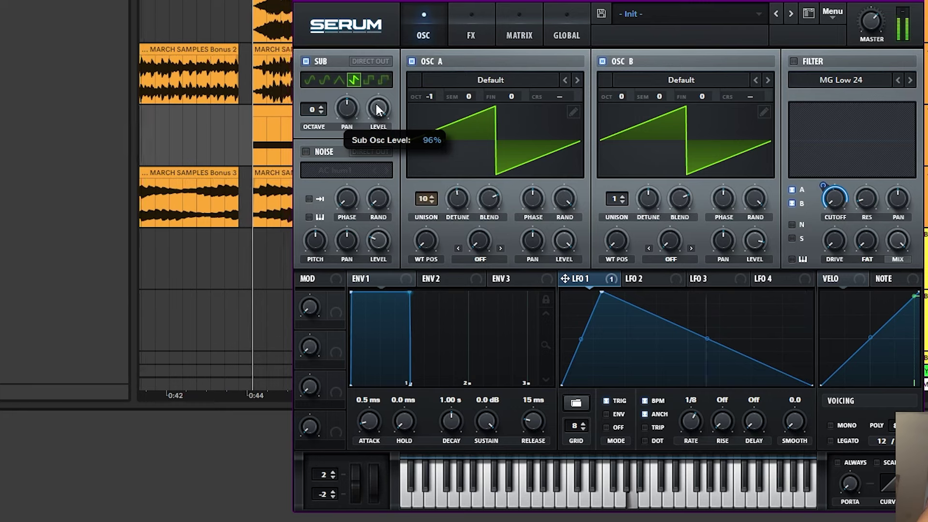
# Set Serum's sub oscillator to a triangle wave and audition the Hyper/Dimension and Compressor effects, leaving both off.
pyautogui.click(338, 80)
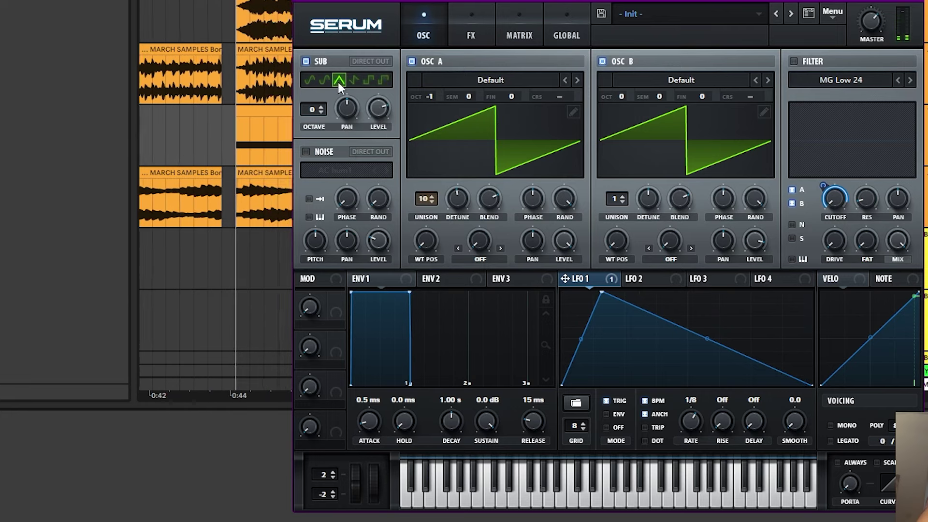
pyautogui.click(457, 29)
pyautogui.click(312, 64)
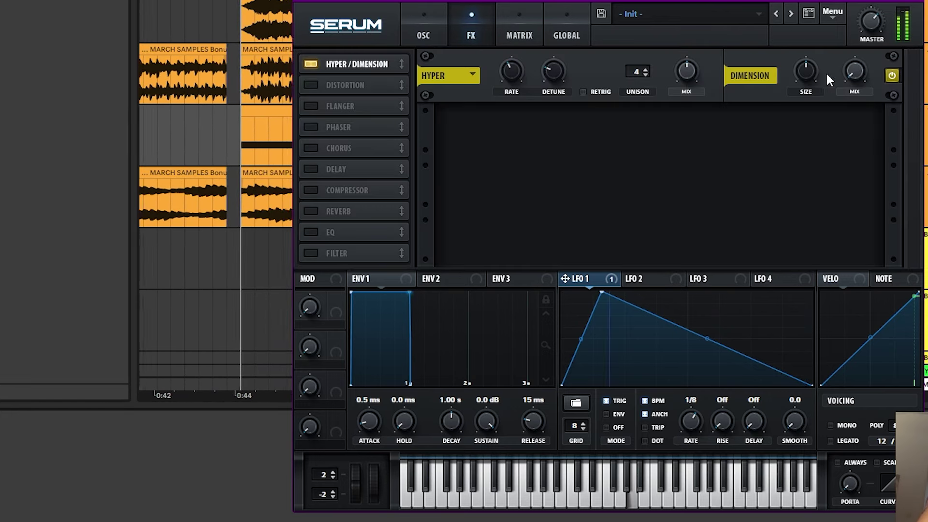
pyautogui.click(307, 64)
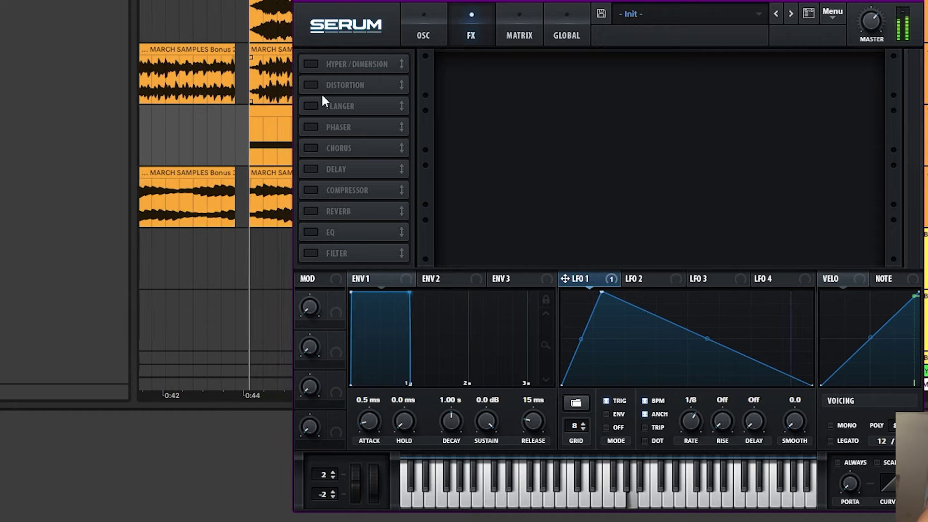
pyautogui.click(312, 190)
pyautogui.click(310, 190)
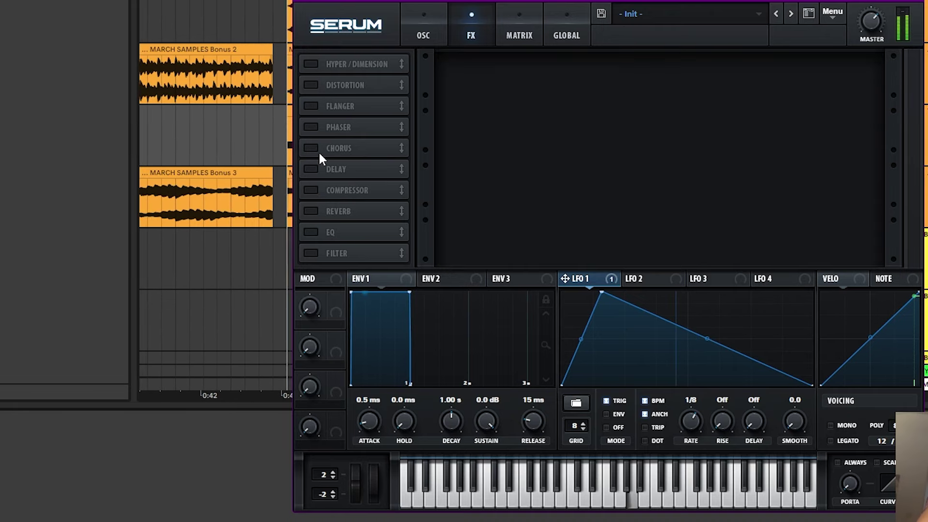
# Enable Serum's Chorus effect, lower its mix, and turn the master volume down slightly.
pyautogui.click(312, 148)
pyautogui.moveTo(855, 71); pyautogui.dragTo(839, 91)
pyautogui.moveTo(871, 21)
pyautogui.mouseDown()
pyautogui.moveTo(878, 0)
pyautogui.moveTo(864, 22)
pyautogui.mouseUp()
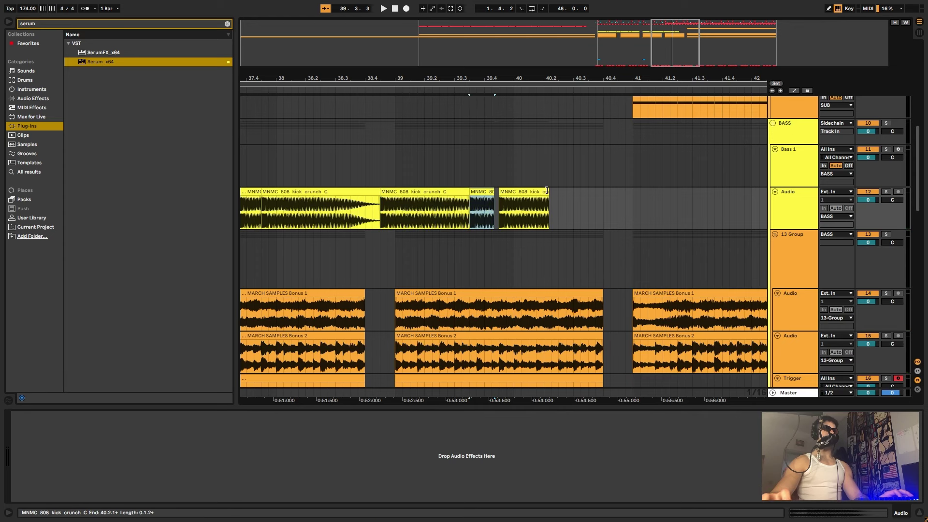
# Inspect the 808 clips around bars 39 to 40 and play the drop to check the arrangement.
pyautogui.doubleClick(492, 190)
pyautogui.hotkey('shift', 'Tab')
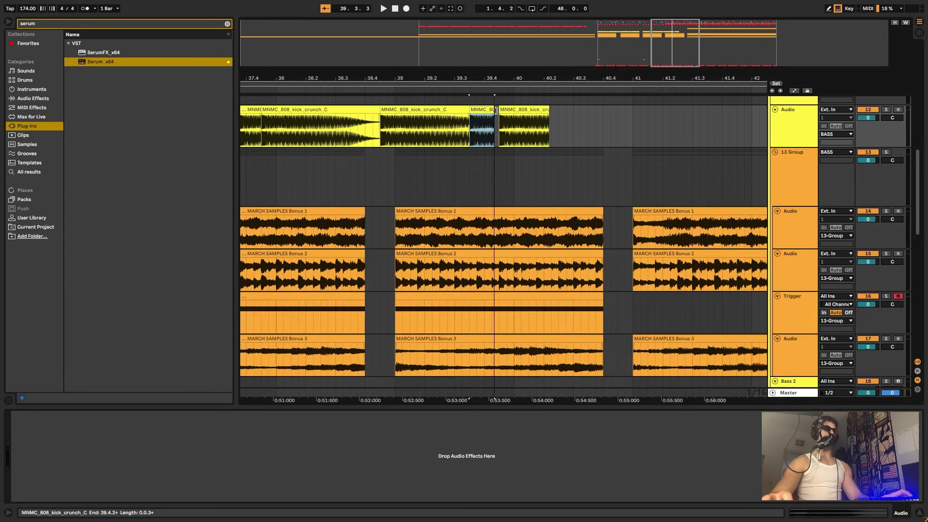
pyautogui.click(527, 109)
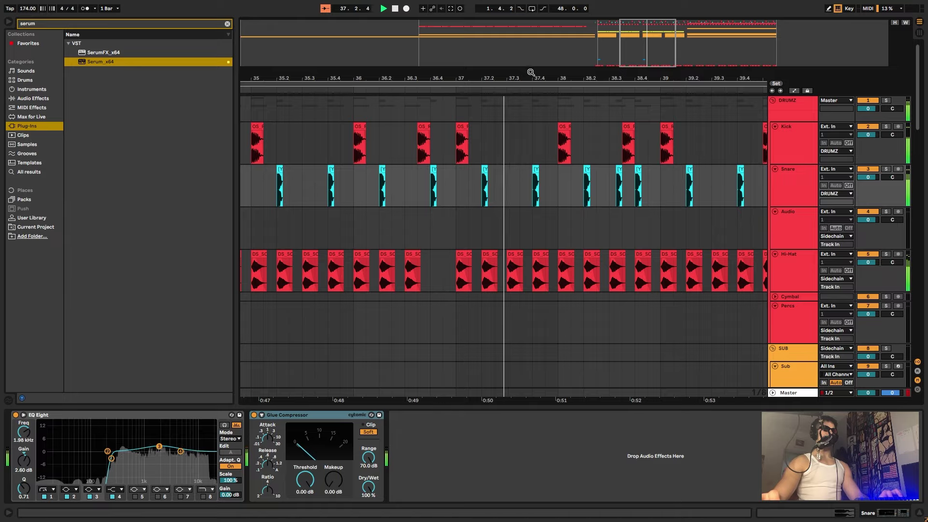
pyautogui.moveTo(531, 72); pyautogui.dragTo(499, 181)
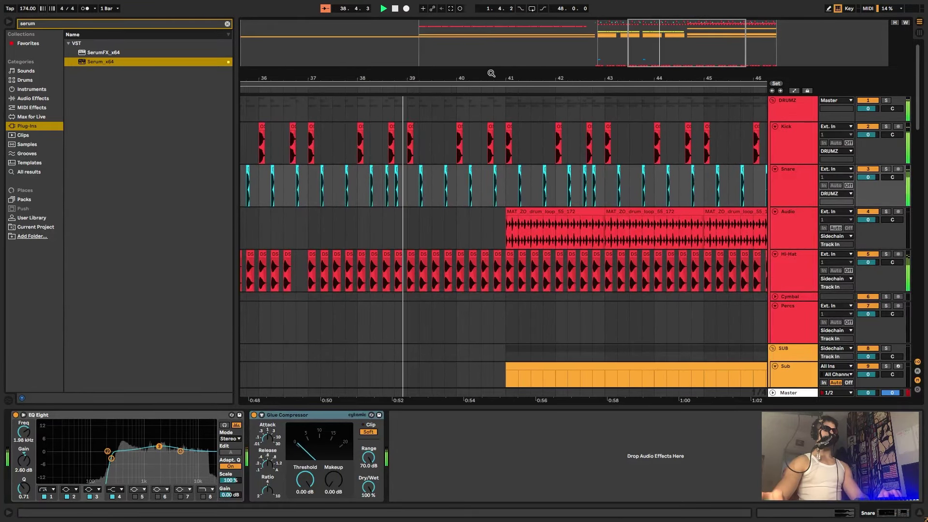
pyautogui.moveTo(491, 74); pyautogui.dragTo(516, 20)
pyautogui.scroll(-3, 561, 310)
pyautogui.click(550, 307)
pyautogui.press('space')
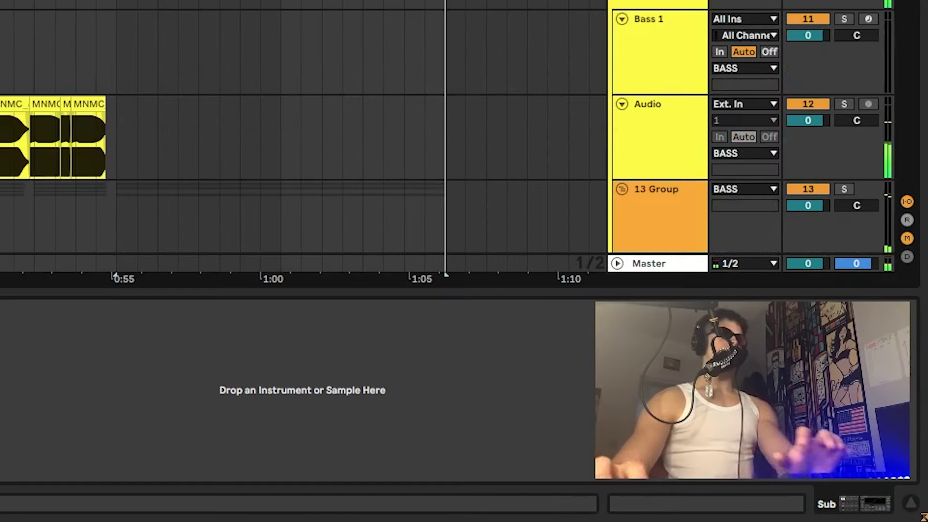
# Put a Glue Compressor with soft clipping on the 808 Audio track and add an EQ Eight in front of it.
pyautogui.click(715, 319)
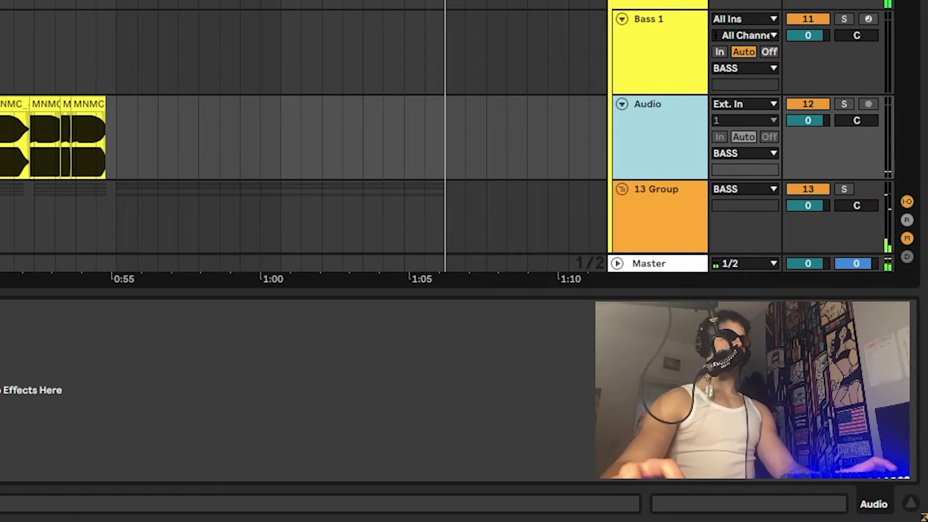
pyautogui.click(696, 387)
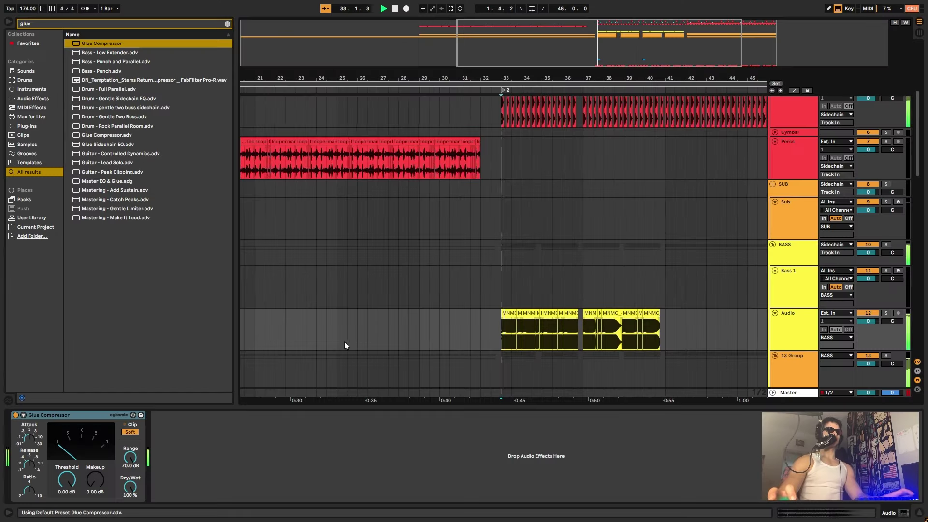
pyautogui.click(227, 24)
pyautogui.write('eq')
pyautogui.moveTo(92, 52); pyautogui.dragTo(226, 207)
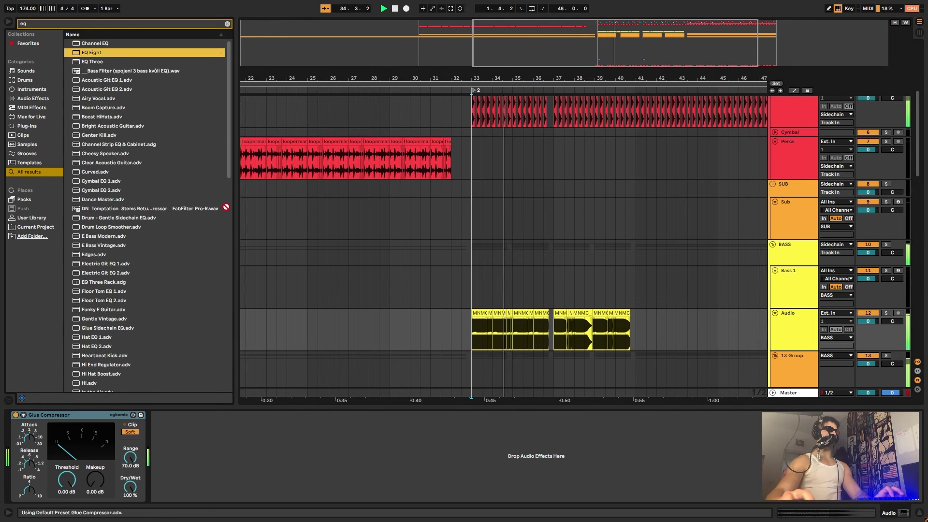
pyautogui.moveTo(223, 416); pyautogui.dragTo(52, 449)
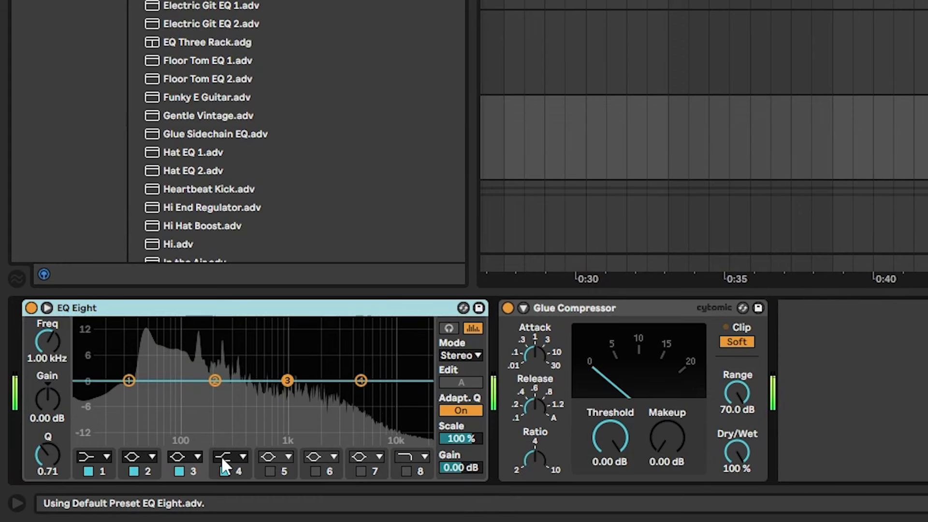
# Change EQ Eight's band 4 to a high-cut filter and lower its frequency to about 469 Hz.
pyautogui.click(224, 457)
pyautogui.click(225, 428)
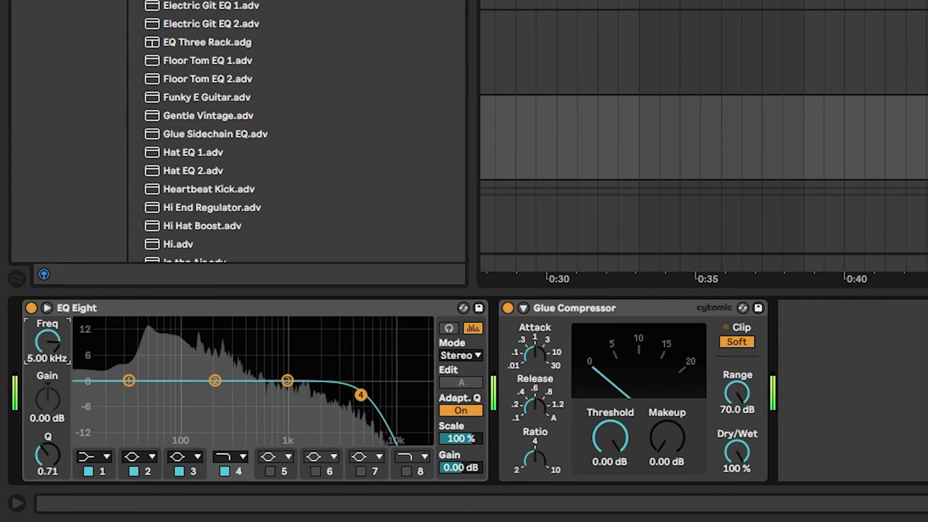
pyautogui.moveTo(362, 394); pyautogui.dragTo(231, 395)
pyautogui.moveTo(47, 361)
pyautogui.mouseDown()
pyautogui.moveTo(48, 339)
pyautogui.moveTo(48, 350)
pyautogui.mouseUp()
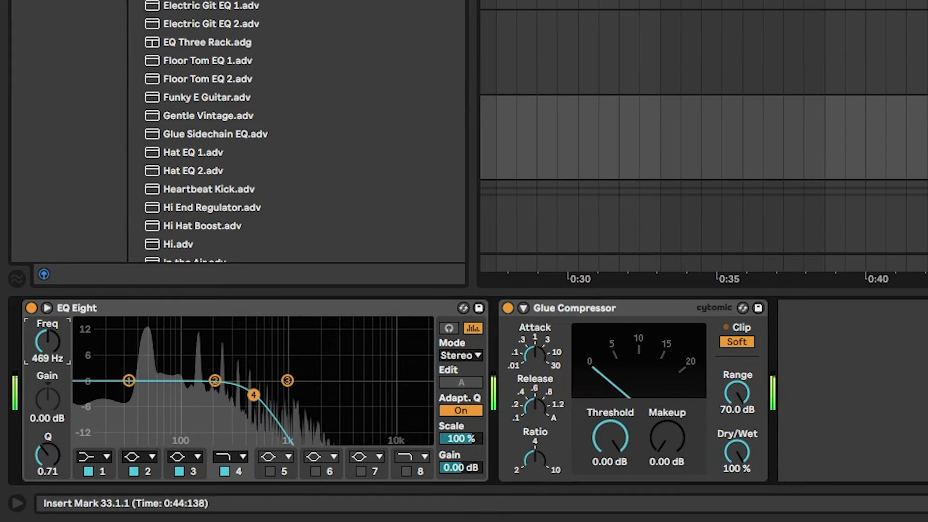
# Automate the EQ's band 4 frequency in a rising curve from bar 33 to 22.0 kHz at the first 808 phrase's end, and play it.
pyautogui.press('a')
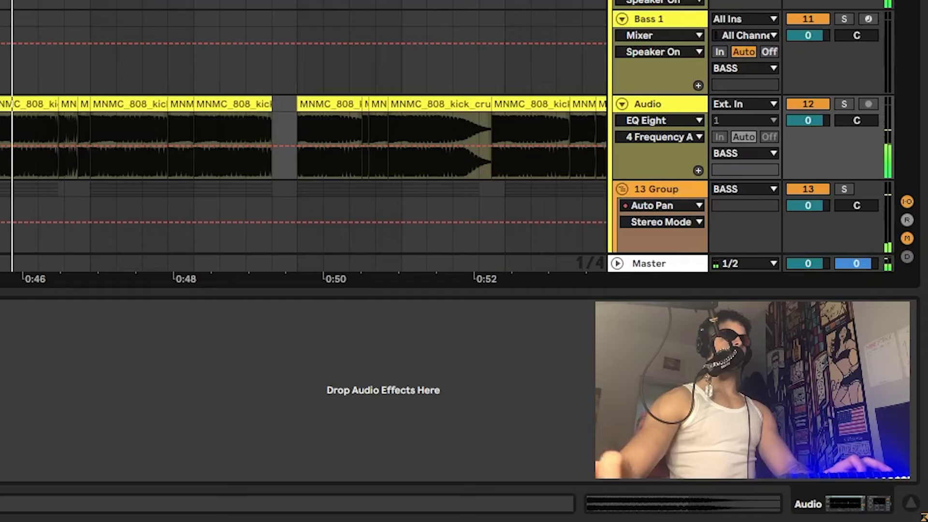
pyautogui.moveTo(247, 147); pyautogui.dragTo(247, 191)
pyautogui.moveTo(272, 157); pyautogui.dragTo(271, 113)
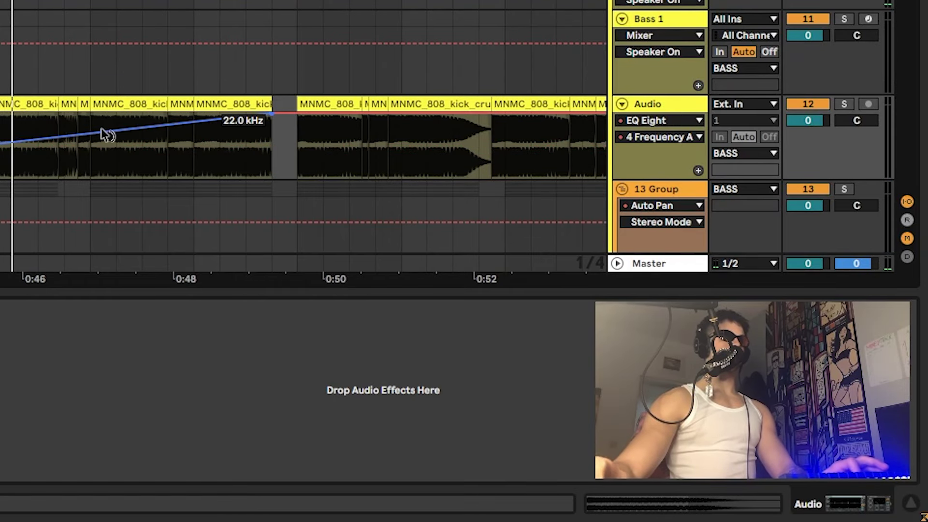
pyautogui.moveTo(108, 133); pyautogui.dragTo(108, 149)
pyautogui.moveTo(406, 340); pyautogui.dragTo(405, 331)
pyautogui.press('space')
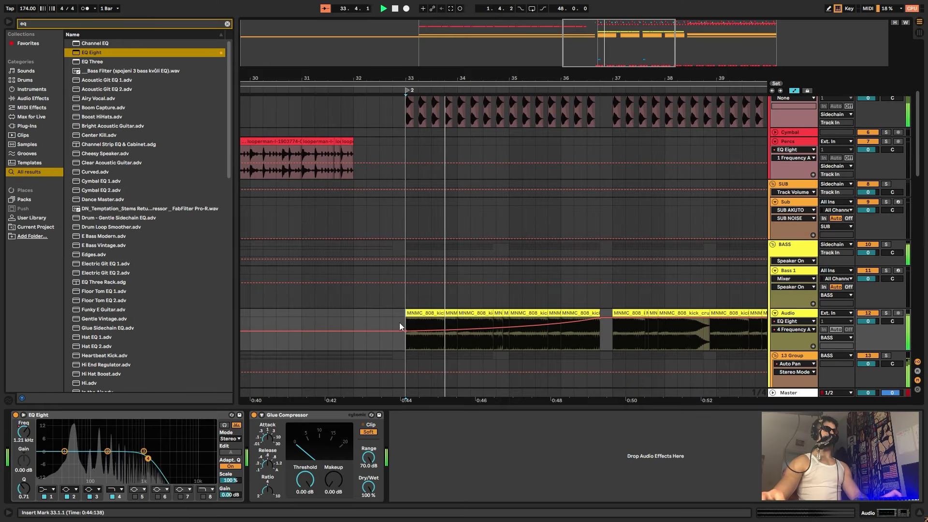
# Copy the filter sweep automation from the first 808 phrase at bar 33 onto the second phrase at bar 37.
pyautogui.moveTo(561, 82); pyautogui.dragTo(448, 59)
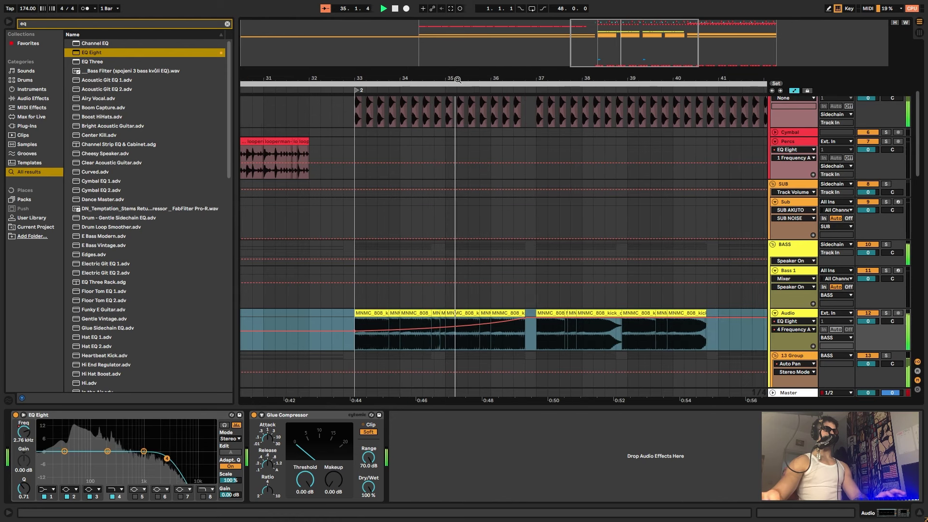
pyautogui.click(399, 295)
pyautogui.click(355, 299)
pyautogui.moveTo(354, 319); pyautogui.dragTo(532, 332)
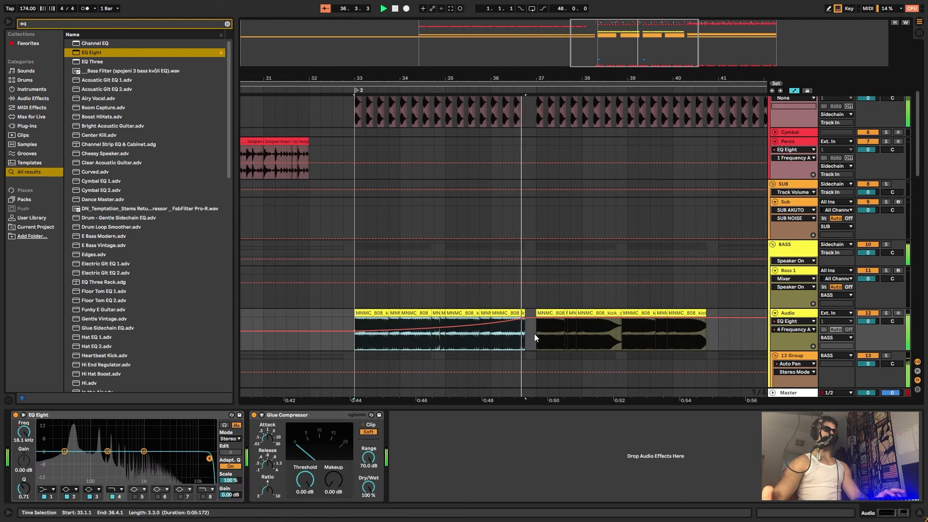
pyautogui.hotkey('ctrl', 'd')
# Add a Reverb to the 13 Group and automate its Dry/Wet from 0% in a rising curve that drops back at bar 35.
pyautogui.scroll(-8, 466, 230)
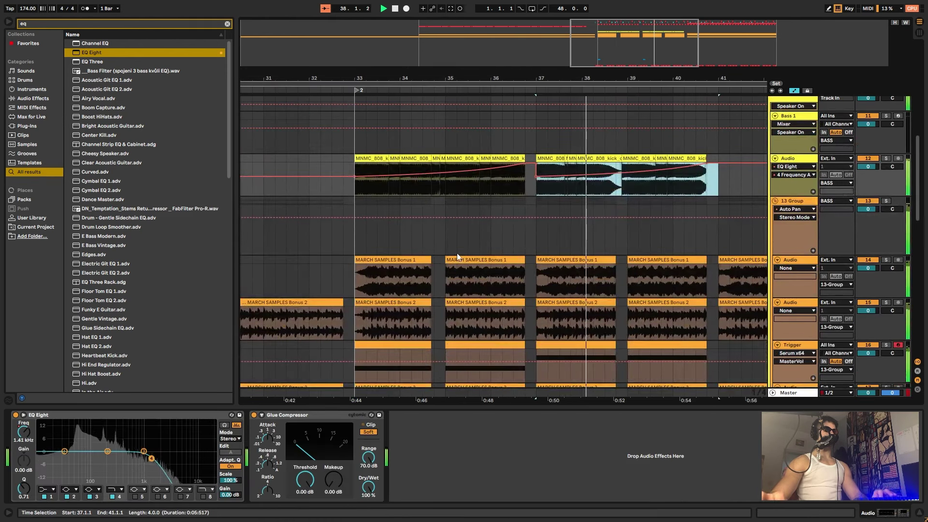
pyautogui.click(800, 169)
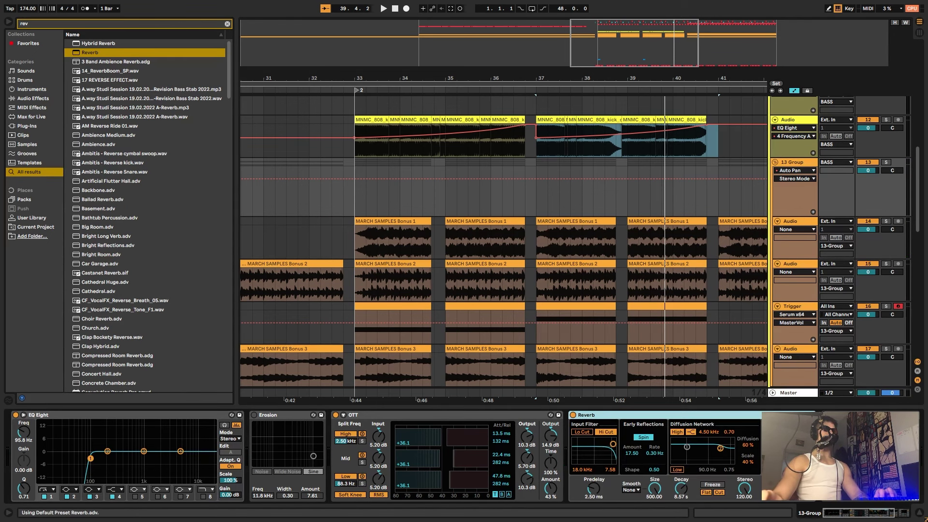
pyautogui.scroll(-2, 581, 245)
pyautogui.moveTo(377, 81); pyautogui.dragTo(377, 155)
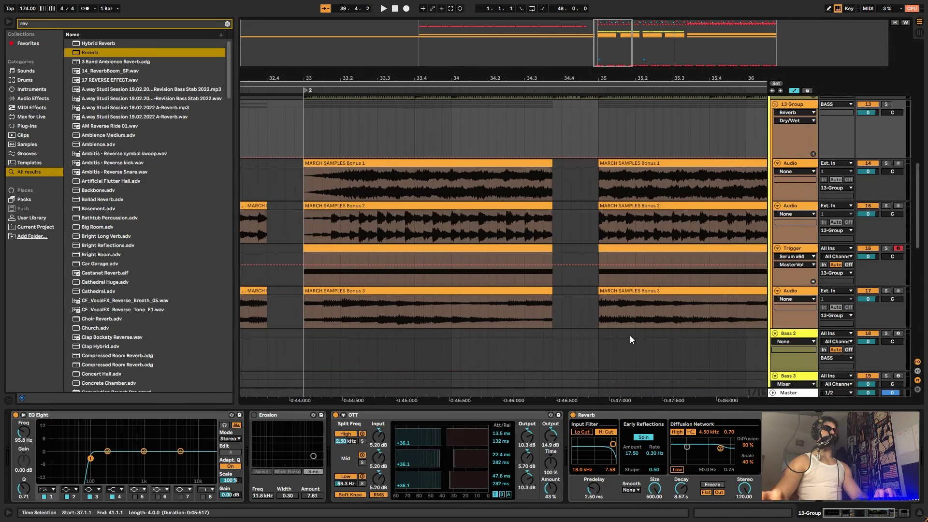
pyautogui.moveTo(469, 174); pyautogui.dragTo(468, 183)
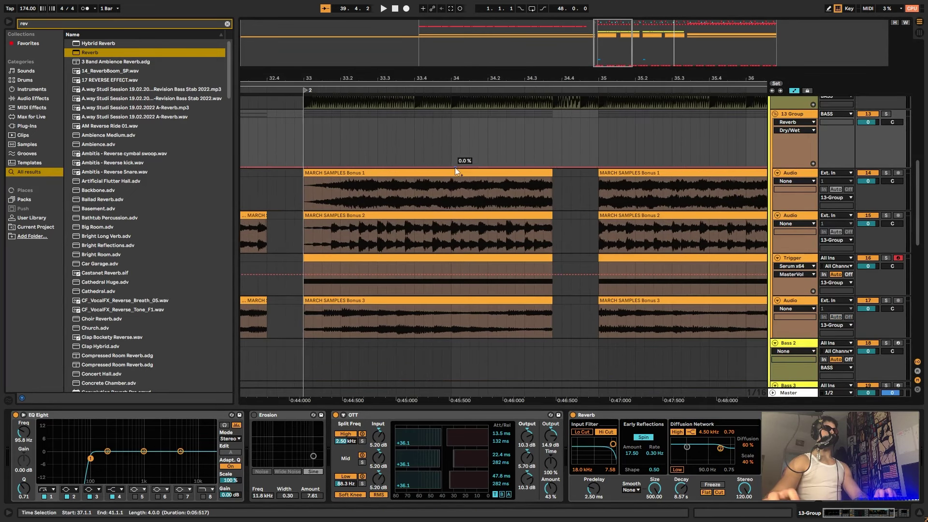
pyautogui.click(454, 167)
pyautogui.doubleClick(600, 119)
pyautogui.doubleClick(599, 167)
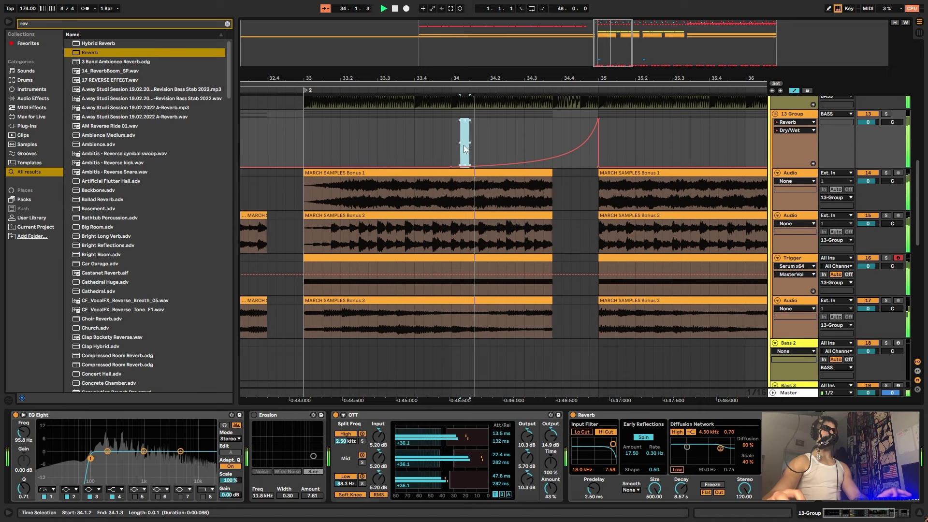
# Start the group's reverb Dry/Wet ramp at bar 33, repeat it every two bars, and play the result.
pyautogui.hscroll(-3, 441, 153)
pyautogui.click(428, 144)
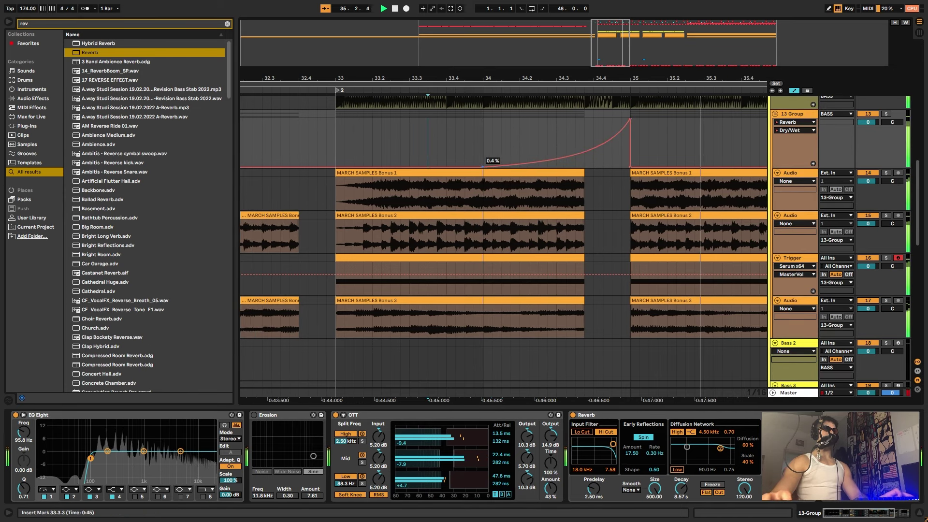
pyautogui.press('space')
pyautogui.press('space')
pyautogui.press('space')
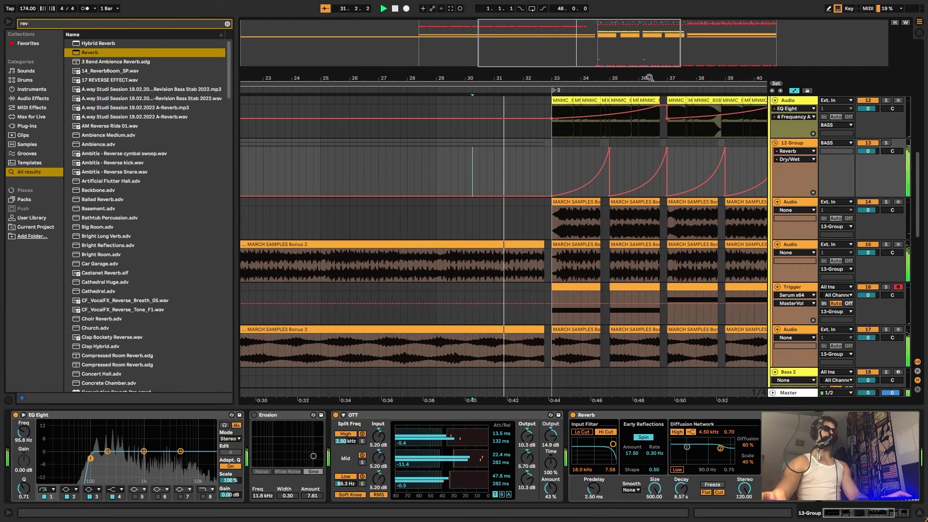
# Replace the 13 Group's long clips from bar 41 onward with a duplicate of the chopped clips from bars 33 to 41.
pyautogui.hscroll(5, 702, 149)
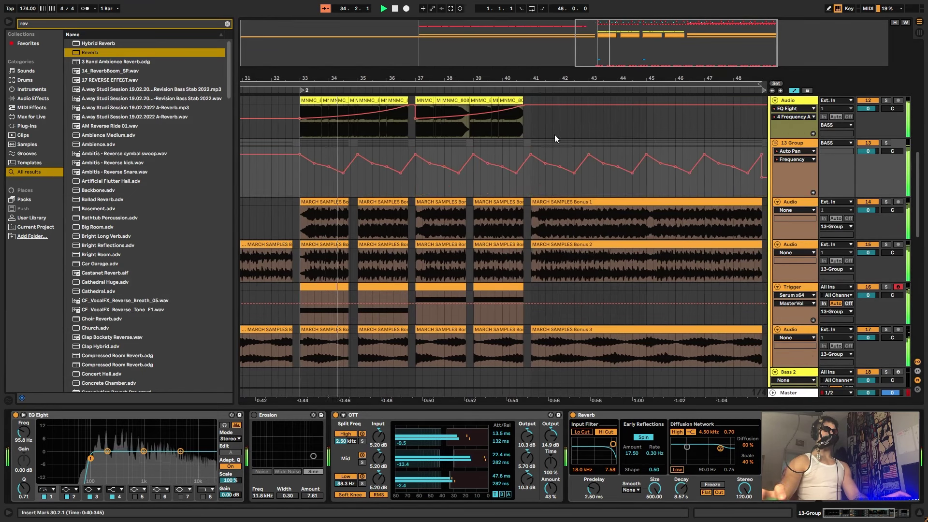
pyautogui.moveTo(522, 78); pyautogui.dragTo(523, 74)
pyautogui.scroll(5, 578, 147)
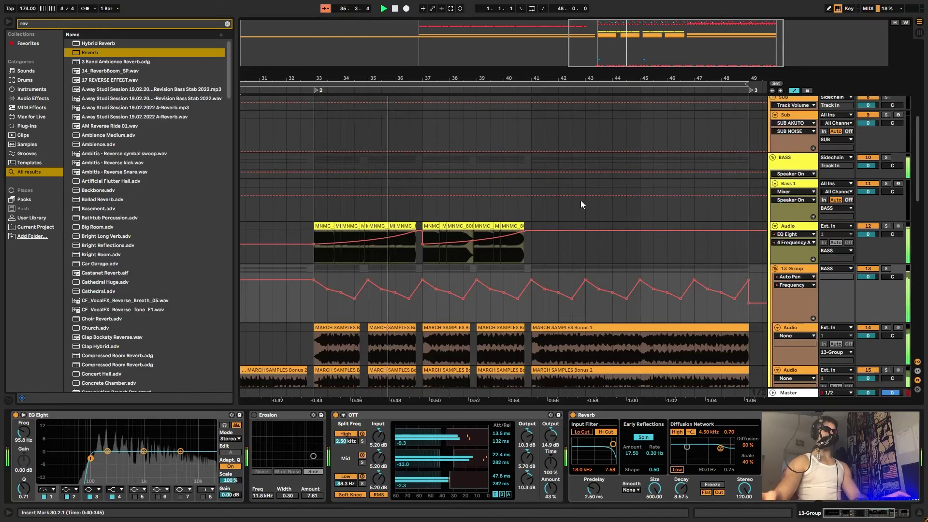
pyautogui.scroll(-5, 581, 198)
pyautogui.scroll(-1, 582, 200)
pyautogui.moveTo(525, 188); pyautogui.dragTo(748, 326)
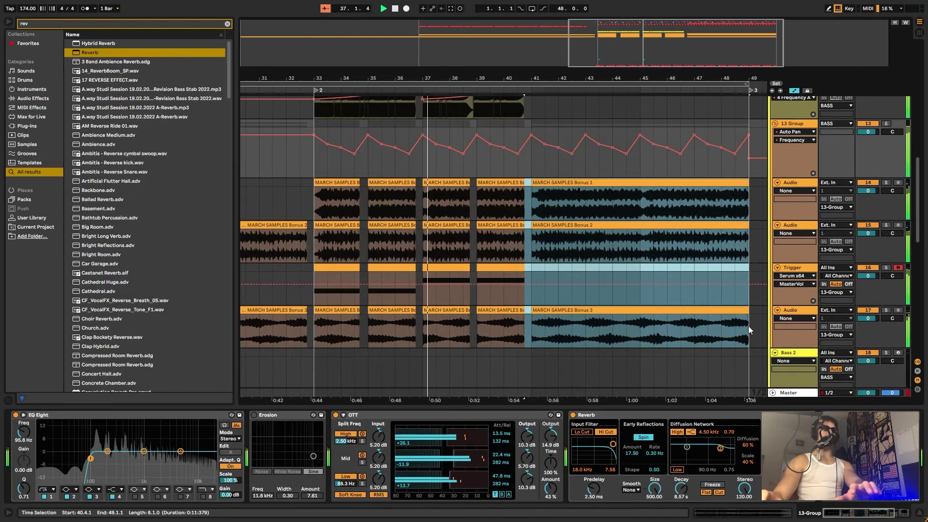
pyautogui.press('Delete')
pyautogui.moveTo(522, 193); pyautogui.dragTo(316, 323)
pyautogui.hotkey('ctrl', 'd')
# Duplicate the 808 pattern and its filter automation from bars 33 to 41 so it continues at bar 41.
pyautogui.scroll(3, 499, 170)
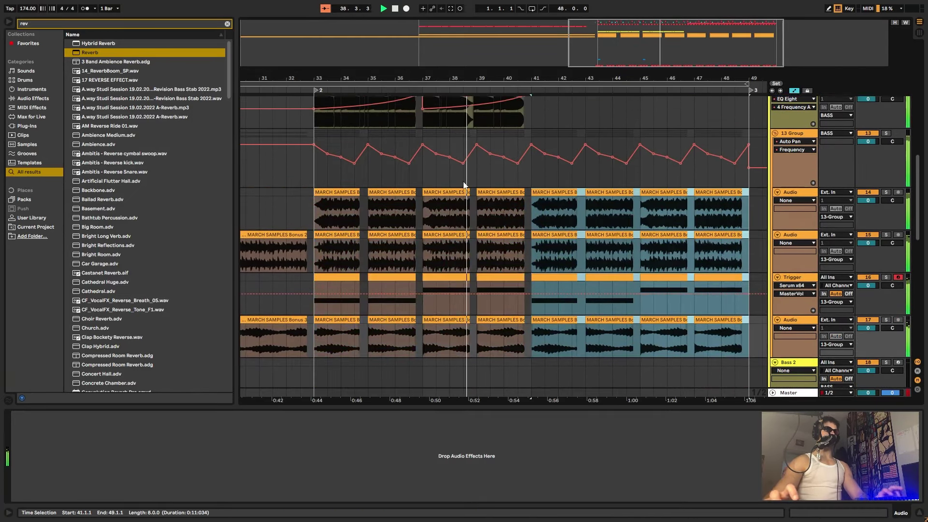
pyautogui.click(532, 157)
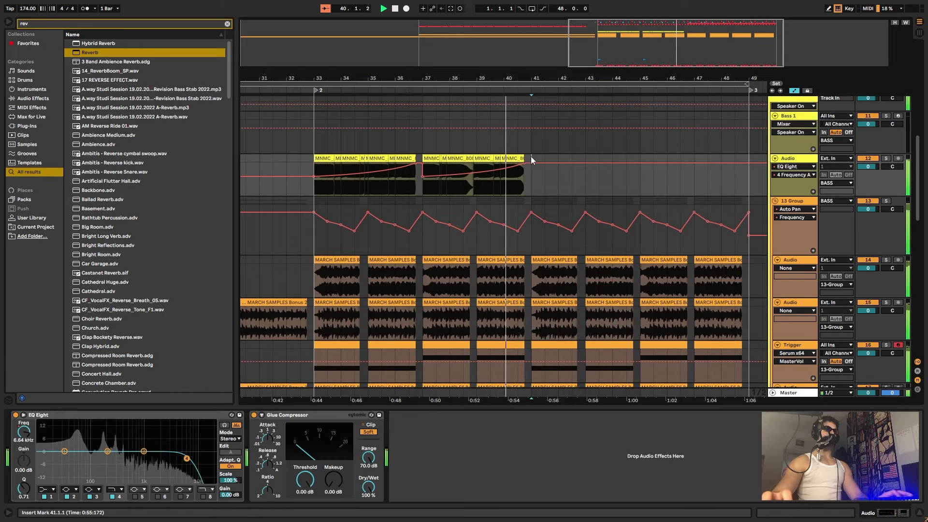
pyautogui.moveTo(532, 156); pyautogui.dragTo(309, 158)
pyautogui.hotkey('ctrl', 'd')
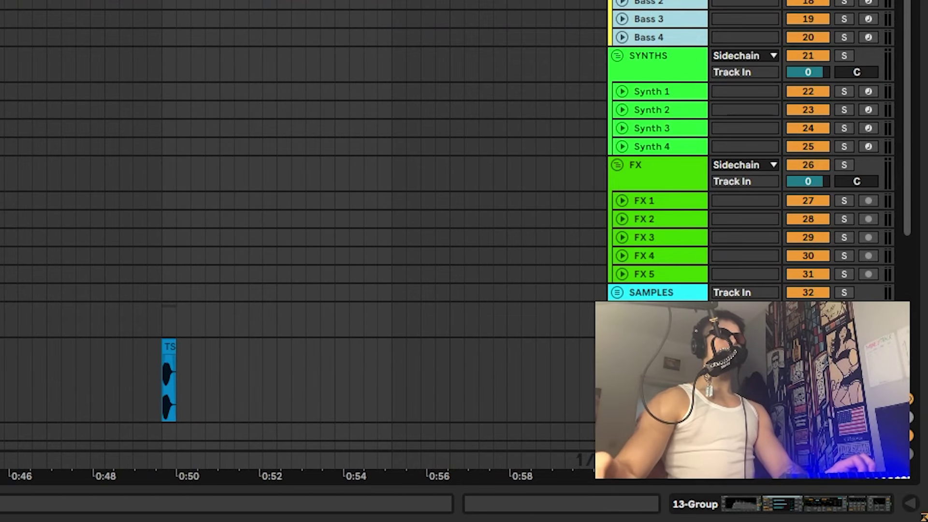
# Collapse the track groups in the arrangement.
pyautogui.keyDown('alt'); pyautogui.click(617, 311); pyautogui.keyUp('alt')
pyautogui.scroll(-5, 142, 232)
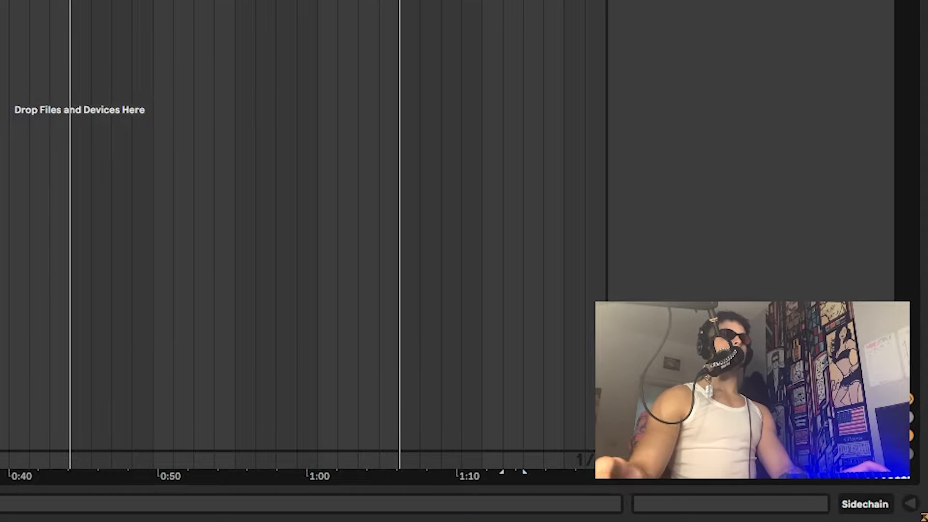
pyautogui.scroll(3, 300, 232)
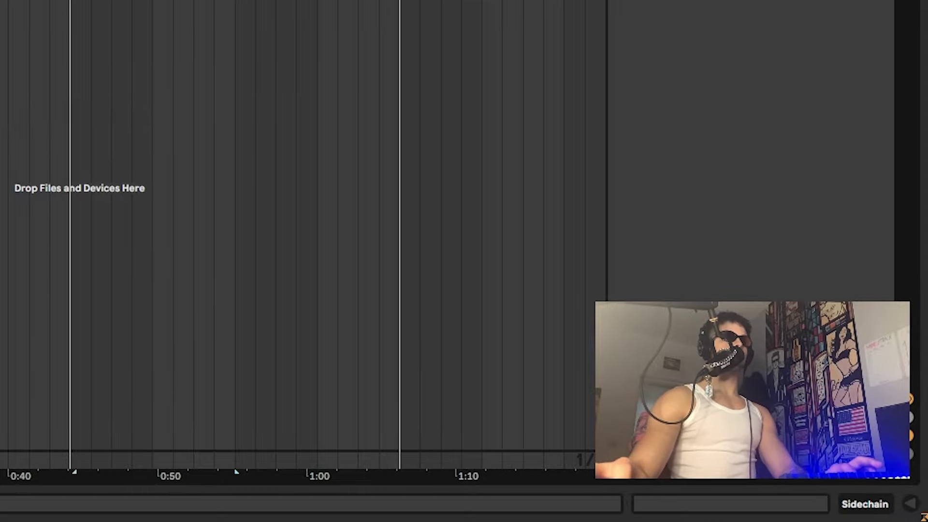
# Switch to Splice and replace the library search with "perc".
pyautogui.hotkey('alt', 'Tab')
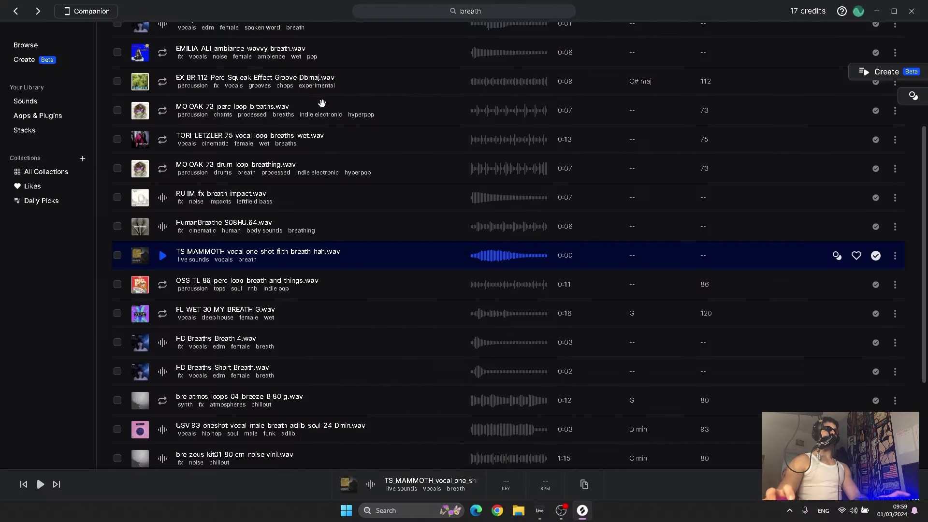
pyautogui.scroll(4, 324, 88)
pyautogui.click(500, 10)
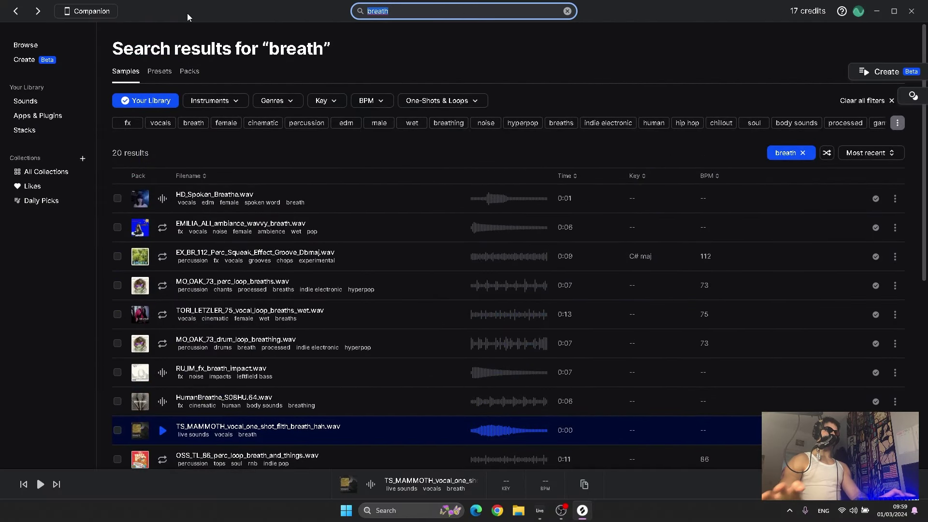
pyautogui.write('perc')
pyautogui.press('Return')
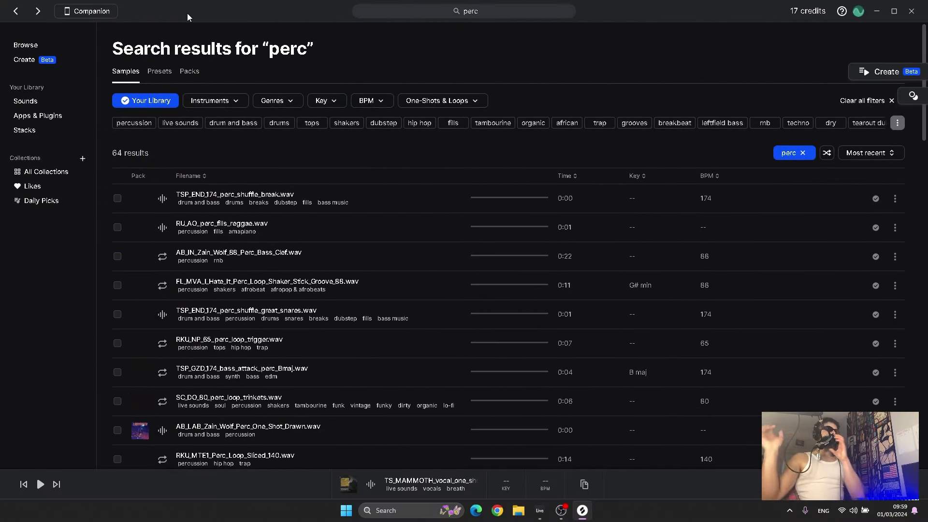
# Browse the percussion samples, preview GIO_MEP_105_combined_perc_darbuka_riq_overgated.wav and copy it to the clipboard.
pyautogui.scroll(-15, 178, 222)
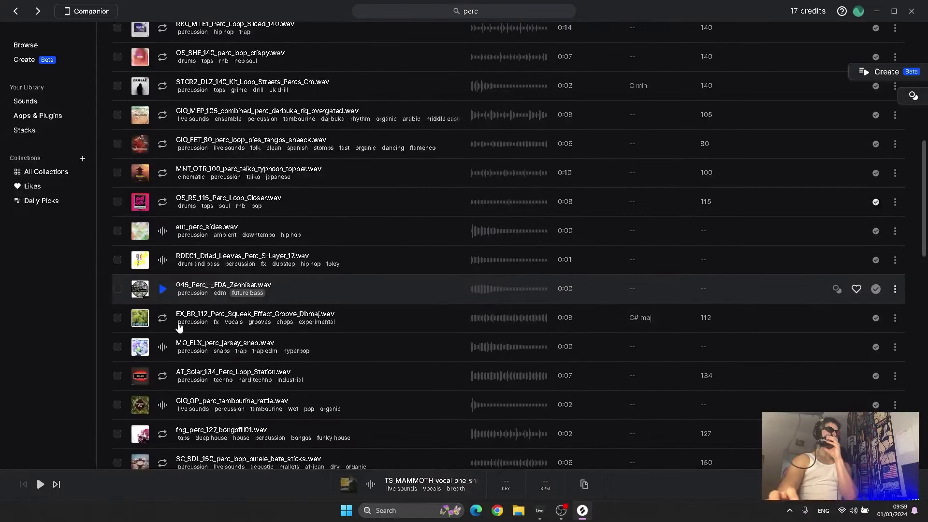
pyautogui.scroll(-12, 193, 321)
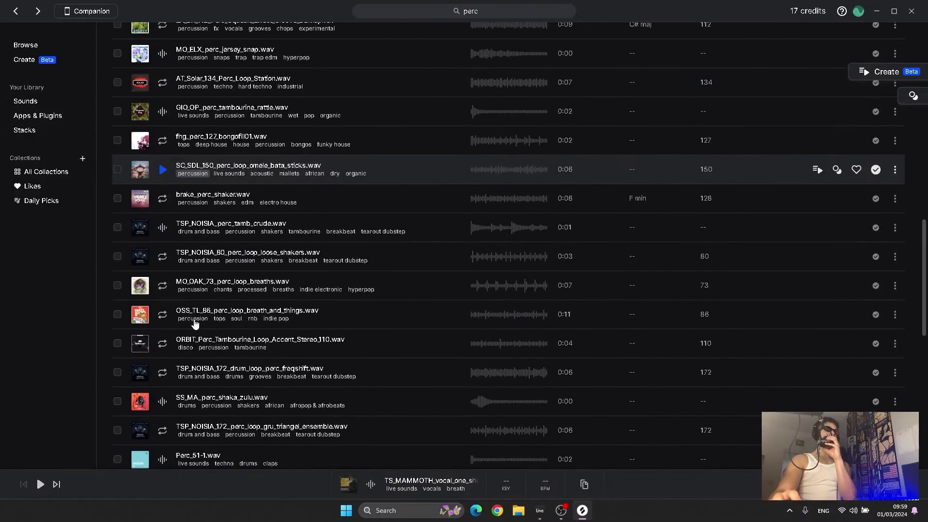
pyautogui.scroll(-12, 195, 325)
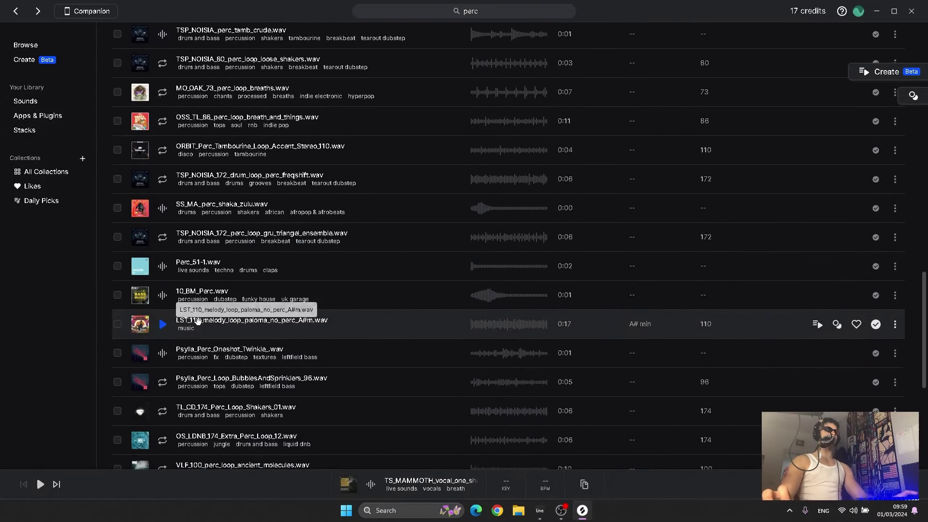
pyautogui.scroll(12, 200, 327)
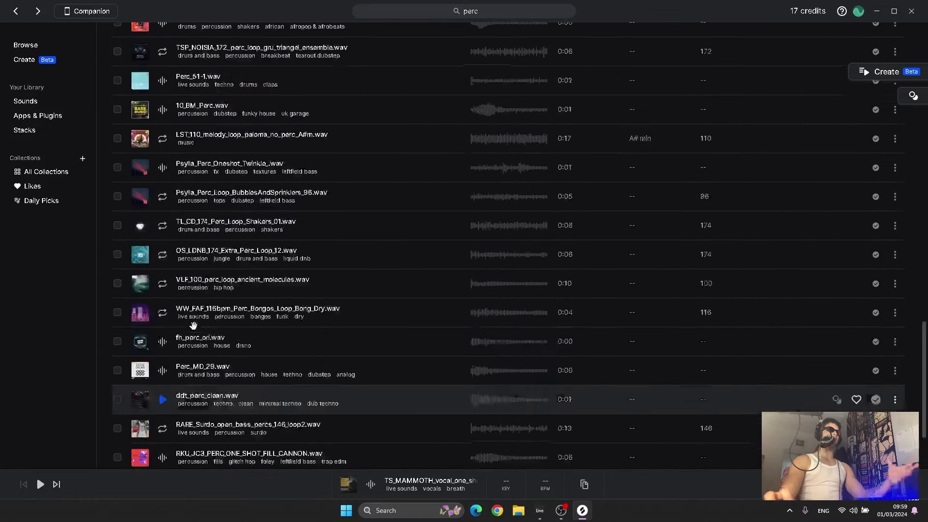
pyautogui.scroll(12, 195, 324)
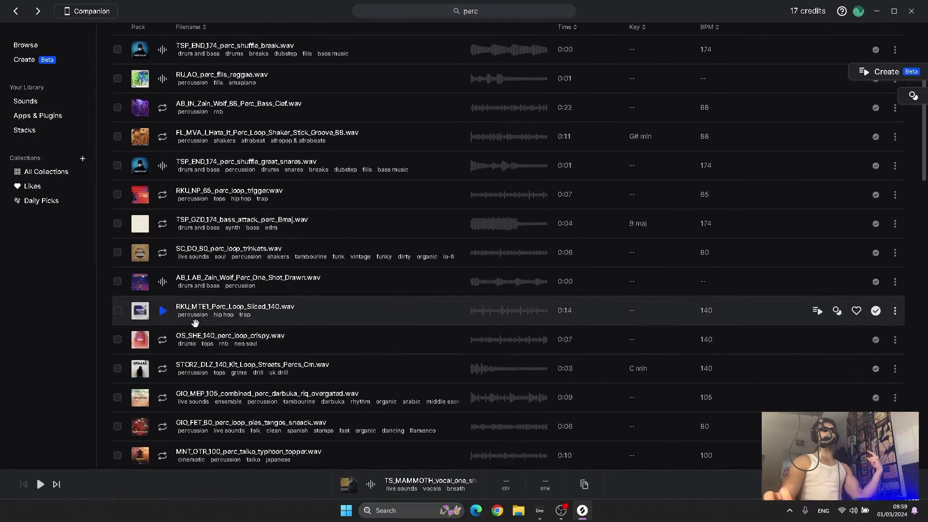
pyautogui.scroll(-5, 195, 322)
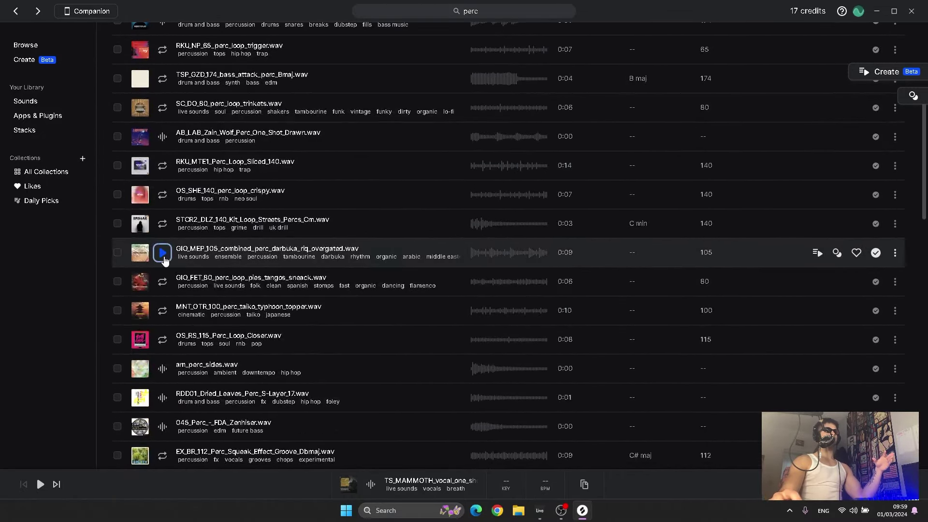
pyautogui.click(163, 258)
pyautogui.click(895, 253)
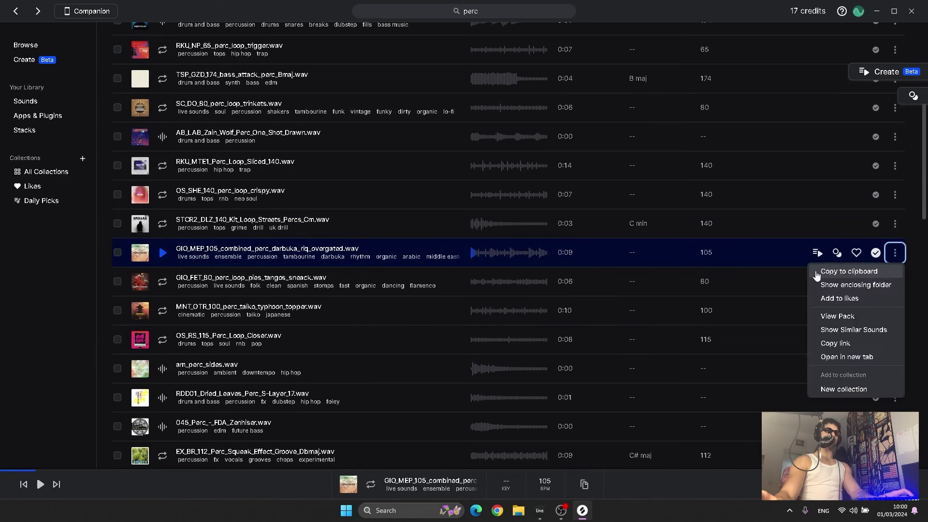
pyautogui.click(477, 258)
pyautogui.click(895, 253)
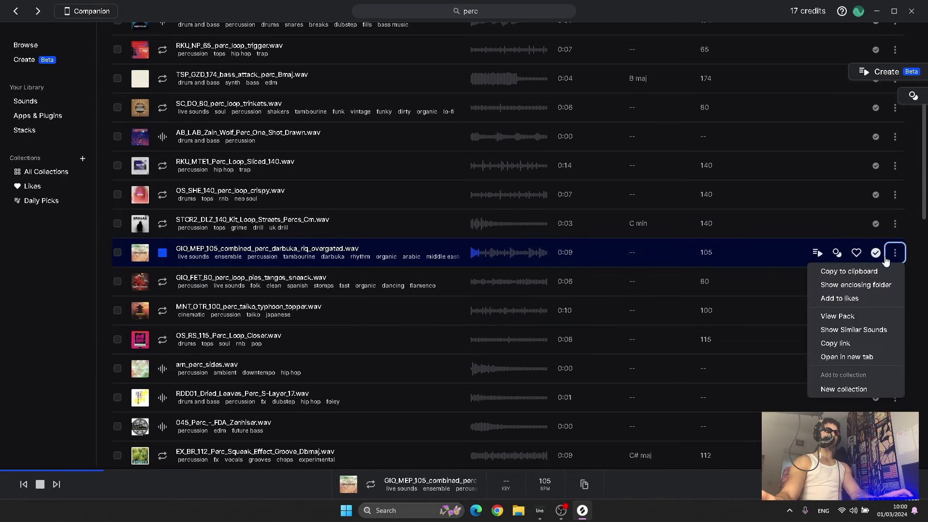
pyautogui.click(845, 271)
# Back in Ableton Live, unfold the DRUMZ group, insert an audio track below Percs and paste the darbuka loop at bar 17.
pyautogui.click(540, 510)
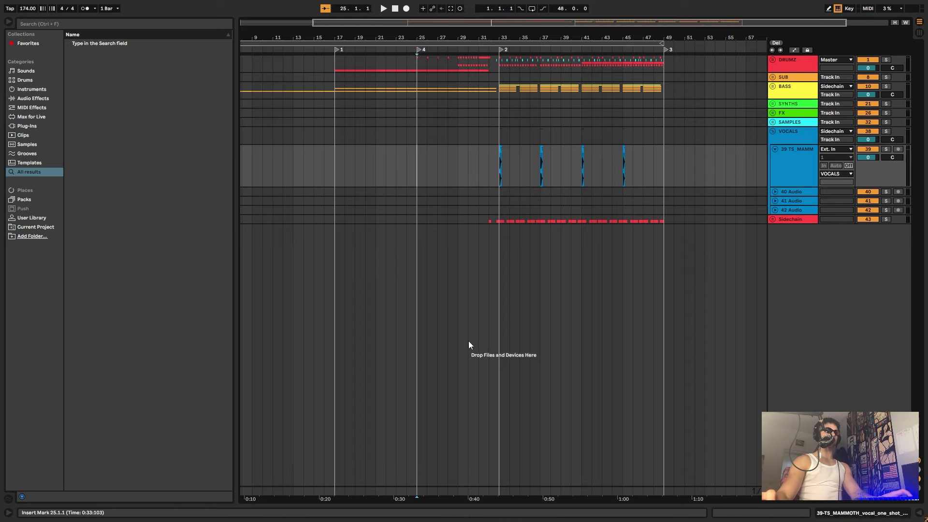
pyautogui.click(338, 195)
pyautogui.click(772, 60)
pyautogui.rightClick(787, 283)
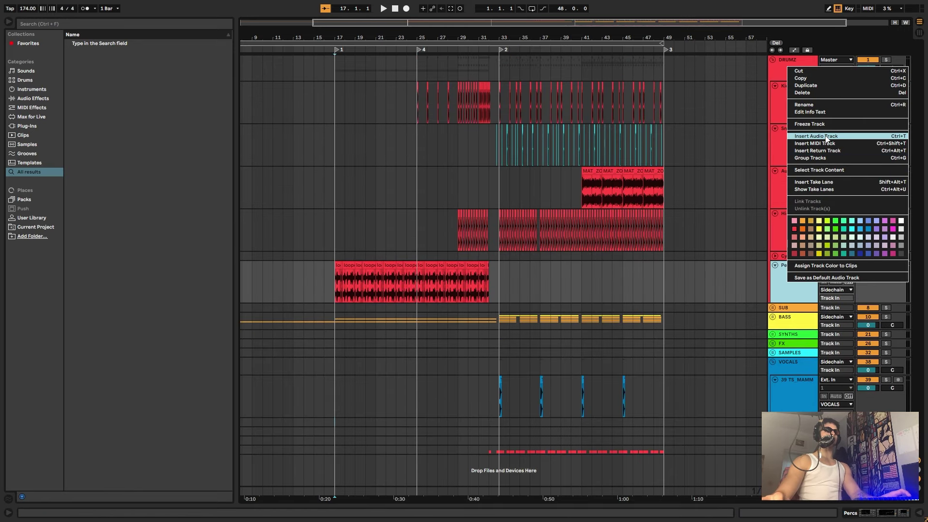
pyautogui.click(825, 137)
pyautogui.click(343, 317)
pyautogui.hotkey('ctrl', 'v')
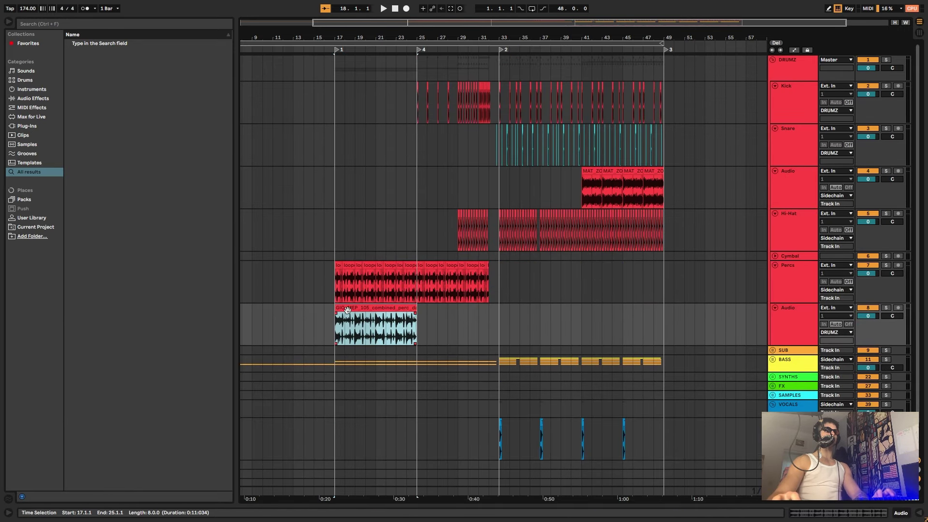
# Move the darbuka loop to bar 25, play it, and trim its end to bar 32.
pyautogui.moveTo(356, 308); pyautogui.dragTo(429, 310)
pyautogui.click(414, 319)
pyautogui.press('space')
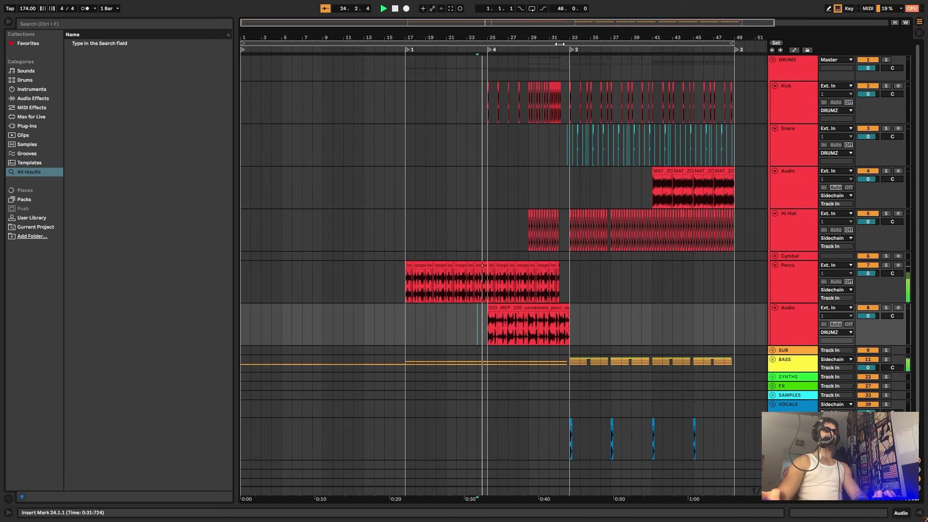
pyautogui.scroll(5, 569, 328)
pyautogui.moveTo(568, 309); pyautogui.dragTo(551, 309)
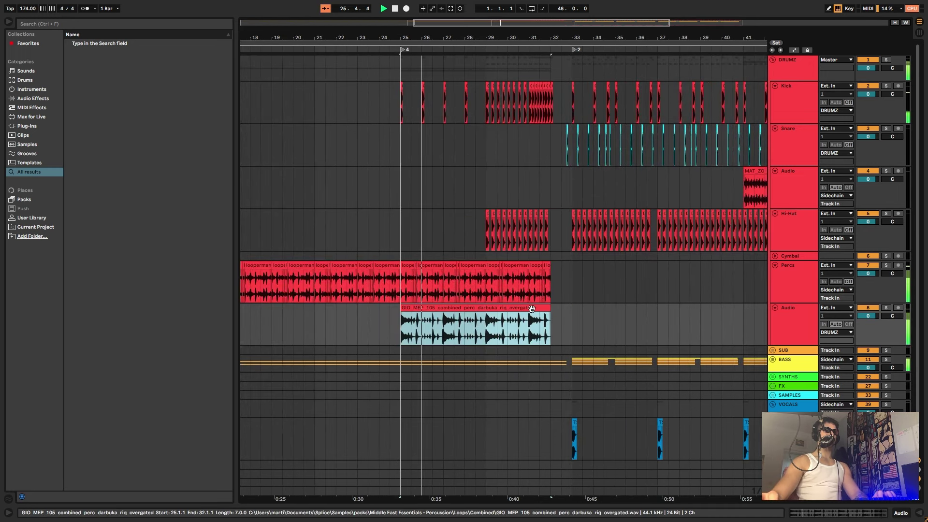
# Copy the darbuka clip to bar 17 and extend the copy's end to bar 25.
pyautogui.scroll(-3, 470, 327)
pyautogui.click(472, 309)
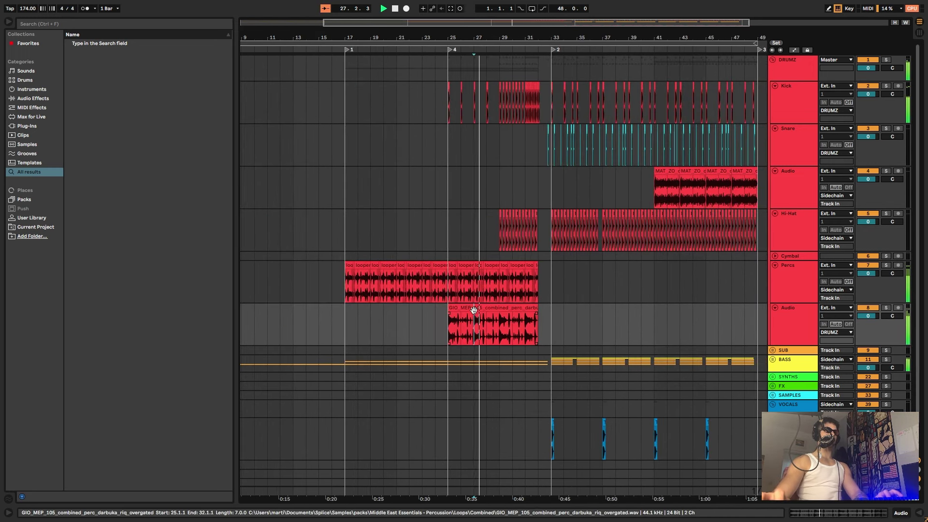
pyautogui.hotkey('ctrl', 'c')
pyautogui.click(346, 314)
pyautogui.hotkey('ctrl', 'v')
pyautogui.moveTo(434, 308)
pyautogui.mouseDown()
pyautogui.moveTo(460, 308)
pyautogui.moveTo(449, 308)
pyautogui.mouseUp()
# Select both darbuka clips and lower their clip gain to -5.45 dB.
pyautogui.moveTo(536, 323); pyautogui.dragTo(329, 320)
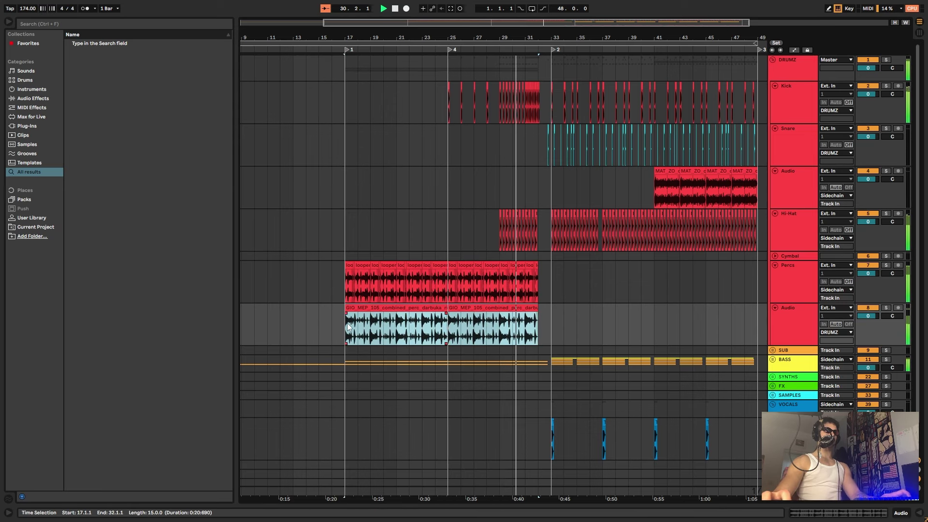
pyautogui.hotkey('shift', 'Tab')
pyautogui.moveTo(158, 206); pyautogui.dragTo(160, 209)
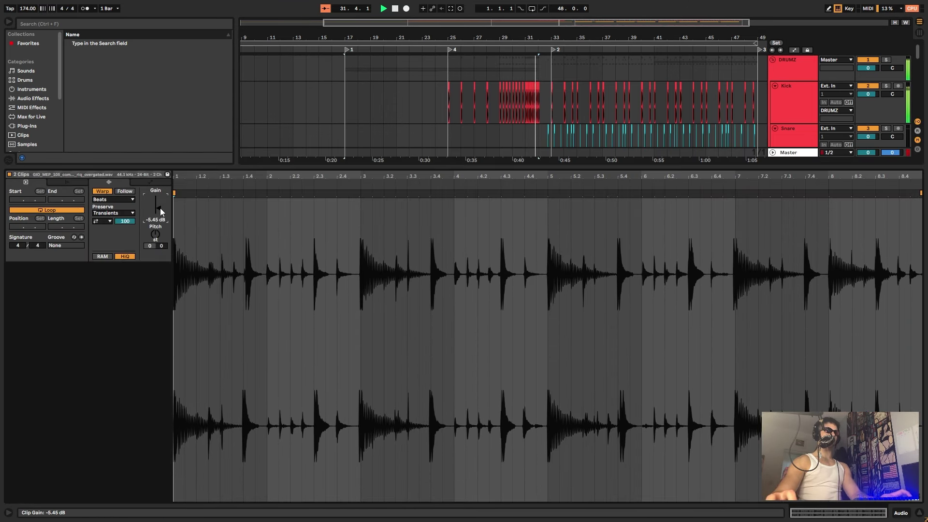
pyautogui.hotkey('shift', 'Tab')
# Open the FX folder of the Future bounce pack in the User Library and preview Impact 1.wav.
pyautogui.moveTo(559, 40); pyautogui.dragTo(551, 211)
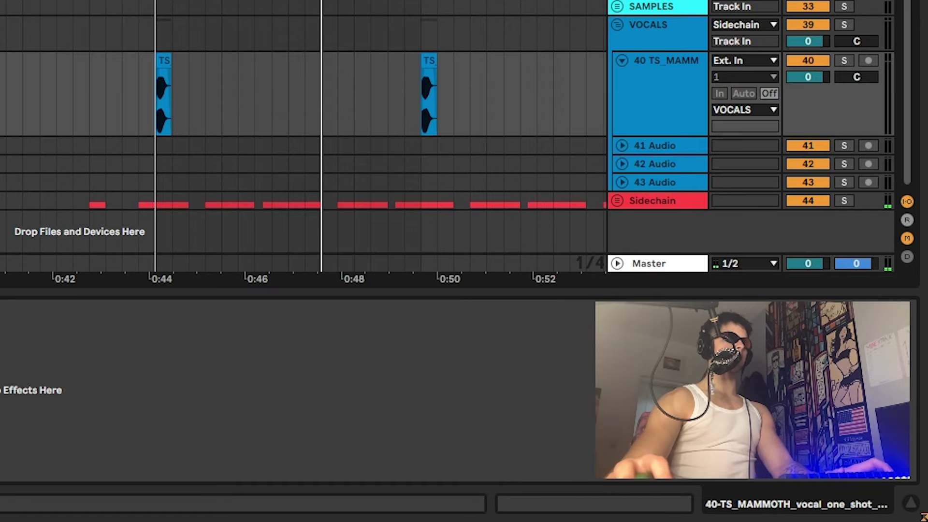
pyautogui.scroll(-2, 135, 305)
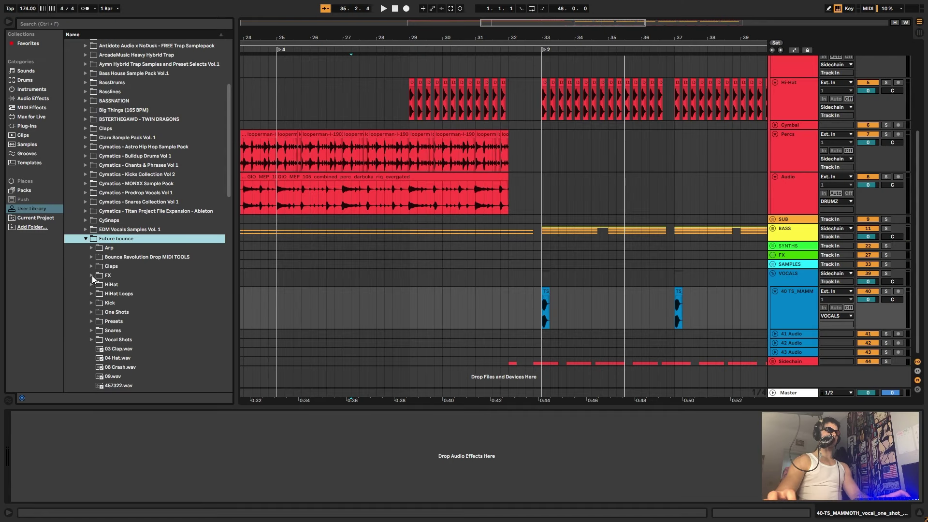
pyautogui.click(92, 276)
pyautogui.scroll(-1, 119, 310)
pyautogui.click(122, 314)
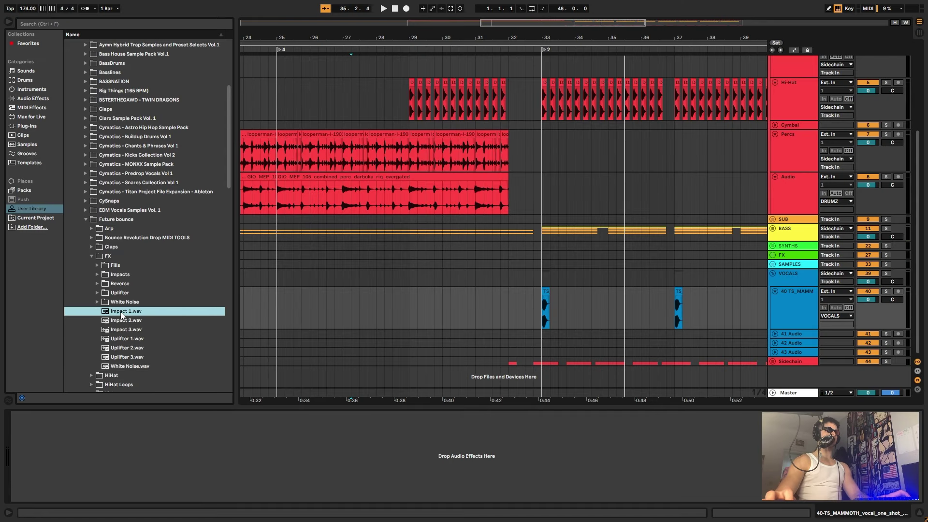
# Unfold the FX group and its FX 1 track, place Impact 1.wav there just before bar 32, and turn off its warping.
pyautogui.click(773, 256)
pyautogui.click(775, 274)
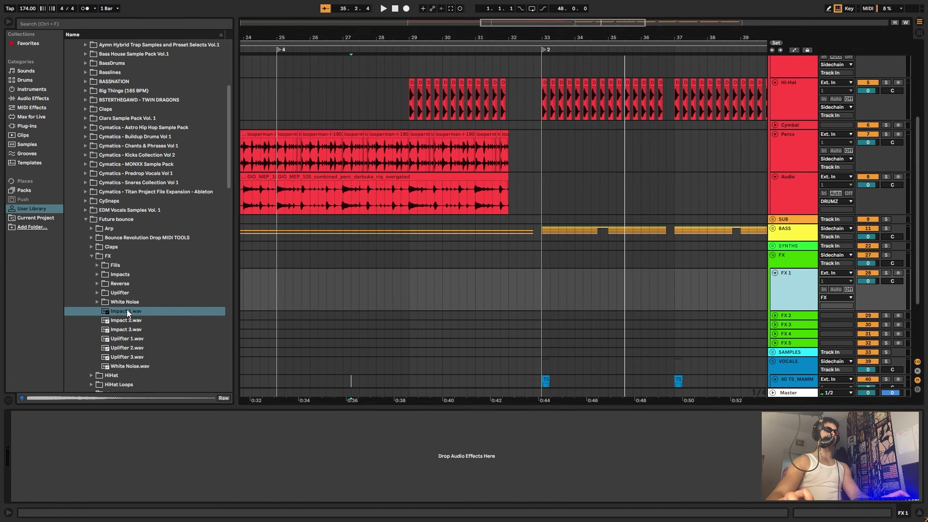
pyautogui.moveTo(127, 311); pyautogui.dragTo(514, 289)
pyautogui.doubleClick(513, 275)
pyautogui.click(103, 190)
pyautogui.hotkey('shift', 'Tab')
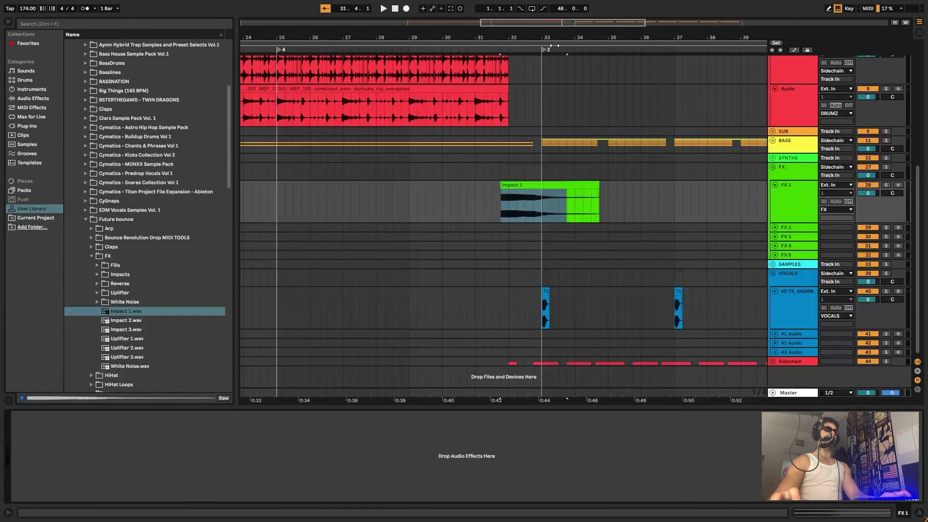
# Move the Impact 1 clip to bar 32 and trim its end to bar 33.
pyautogui.scroll(3, 542, 193)
pyautogui.click(418, 199)
pyautogui.moveTo(459, 185); pyautogui.dragTo(446, 199)
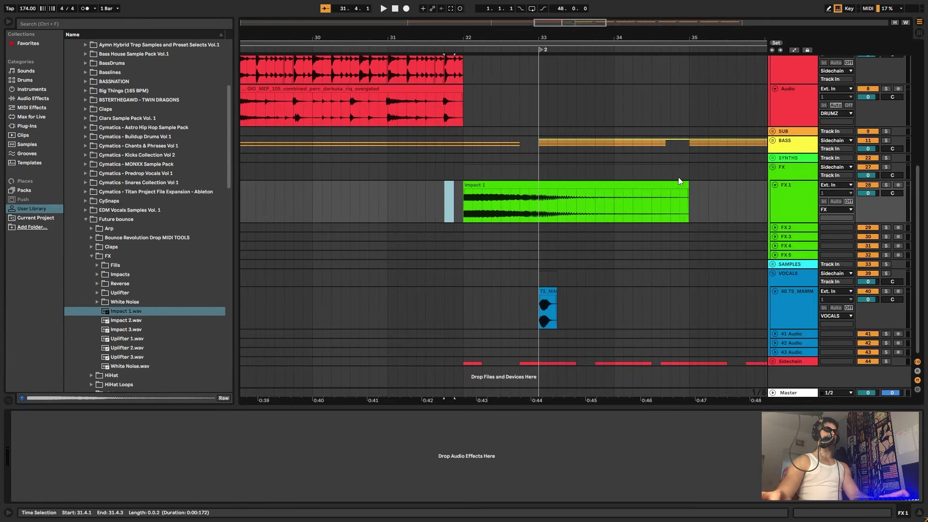
pyautogui.moveTo(687, 186); pyautogui.dragTo(540, 198)
pyautogui.click(454, 203)
# Play the impact into the drop and shorten its end to 32.4.1.
pyautogui.press('space')
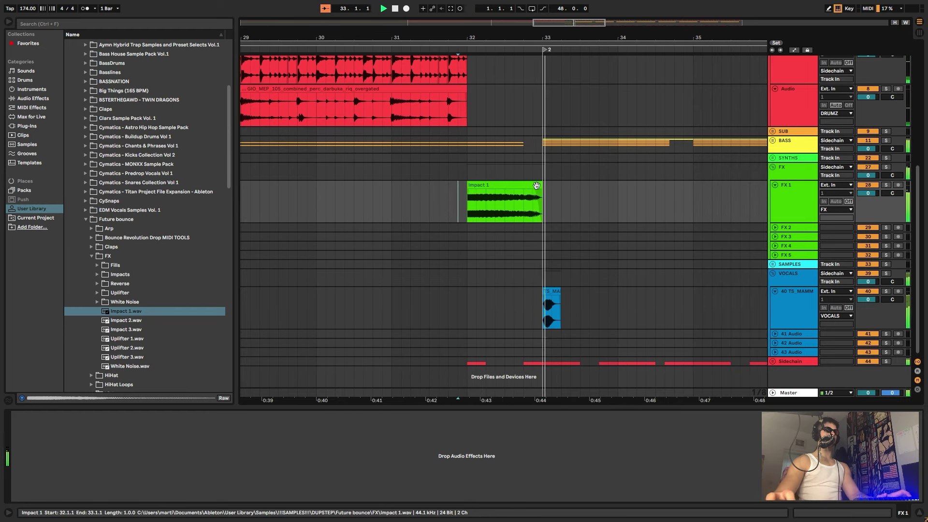
pyautogui.press('space')
pyautogui.press('space')
pyautogui.moveTo(538, 187); pyautogui.dragTo(518, 191)
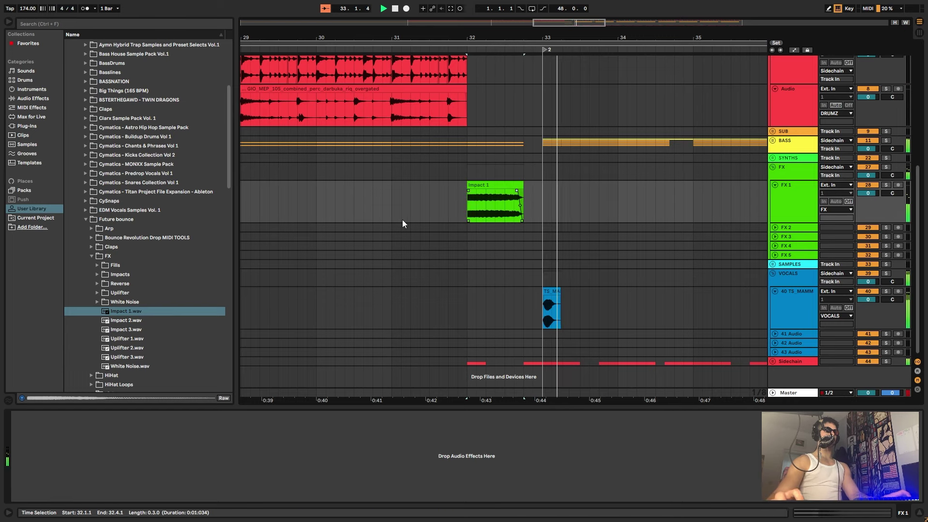
# Search Splice for "tom", preview PMAL_Percussion_low_tom.wav and copy it to the clipboard.
pyautogui.hotkey('alt', 'Tab')
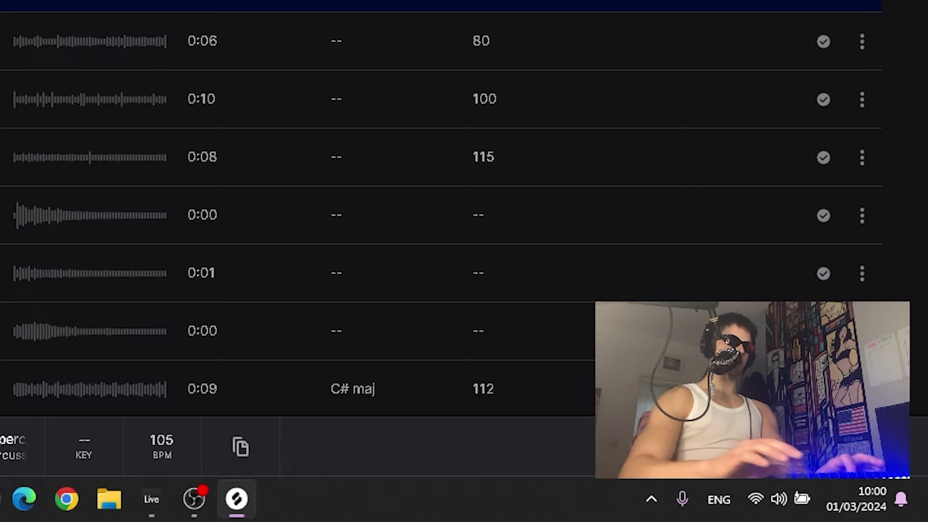
pyautogui.write('tom')
pyautogui.press('Return')
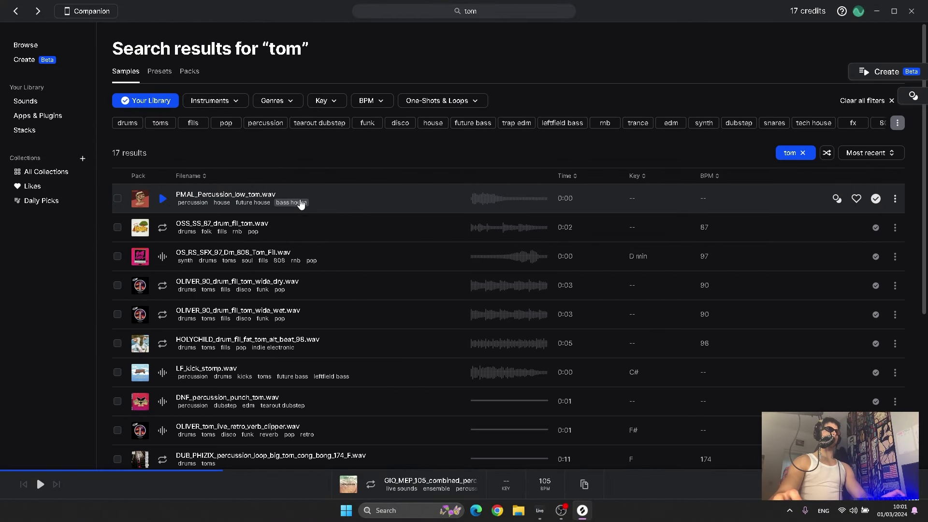
pyautogui.click(329, 199)
pyautogui.click(896, 199)
pyautogui.click(849, 217)
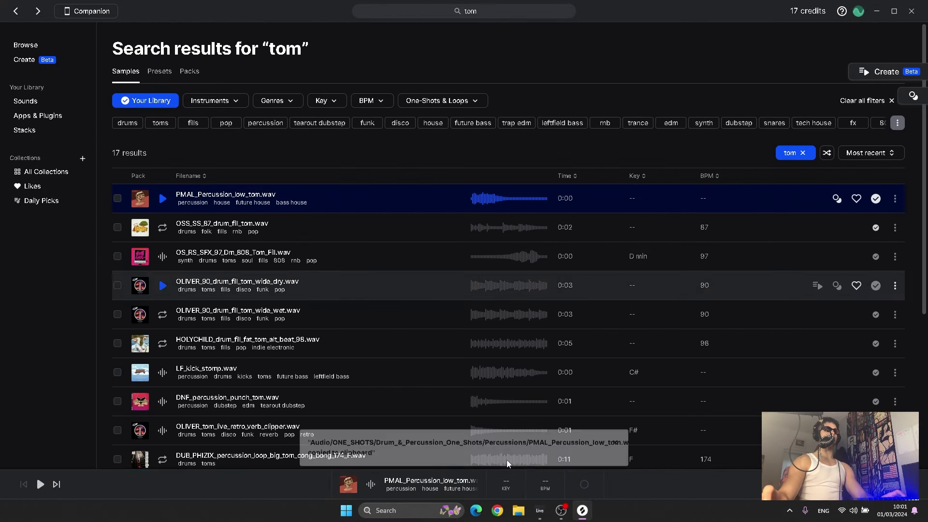
# Back in Ableton Live, insert an audio track below Snare and paste the low tom at 32.4.2.
pyautogui.click(541, 510)
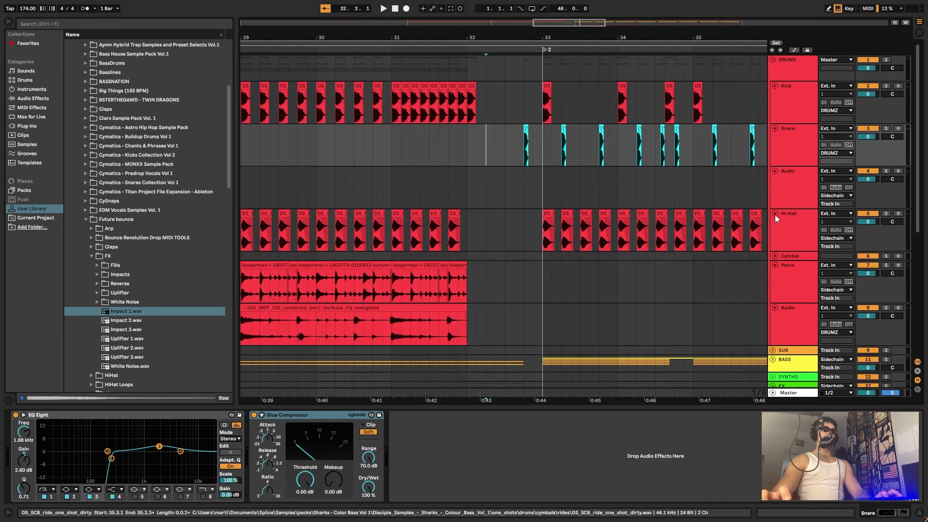
pyautogui.click(791, 189)
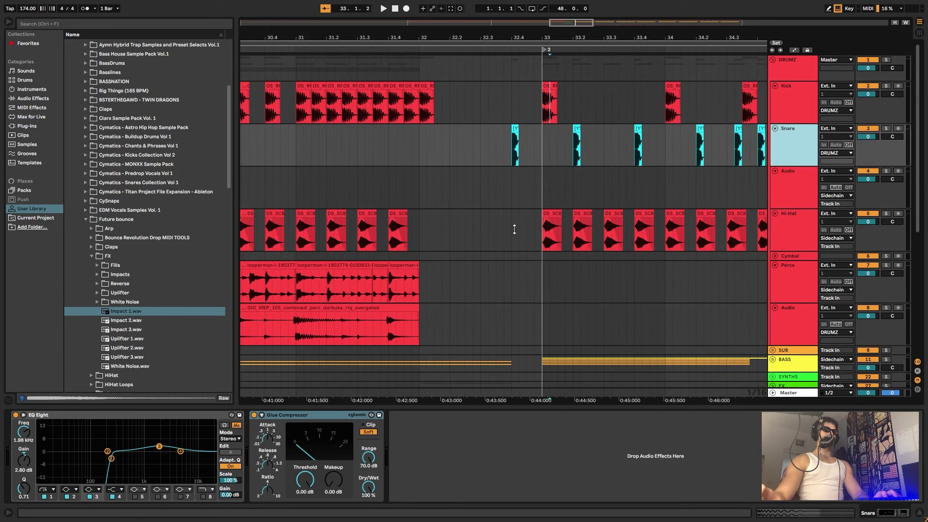
pyautogui.hotkey('ctrl', 't')
pyautogui.click(514, 228)
pyautogui.click(523, 199)
pyautogui.hotkey('ctrl', 'v')
# Play the low tom in context and trim its end to bar 33.
pyautogui.click(493, 210)
pyautogui.press('space')
pyautogui.click(495, 206)
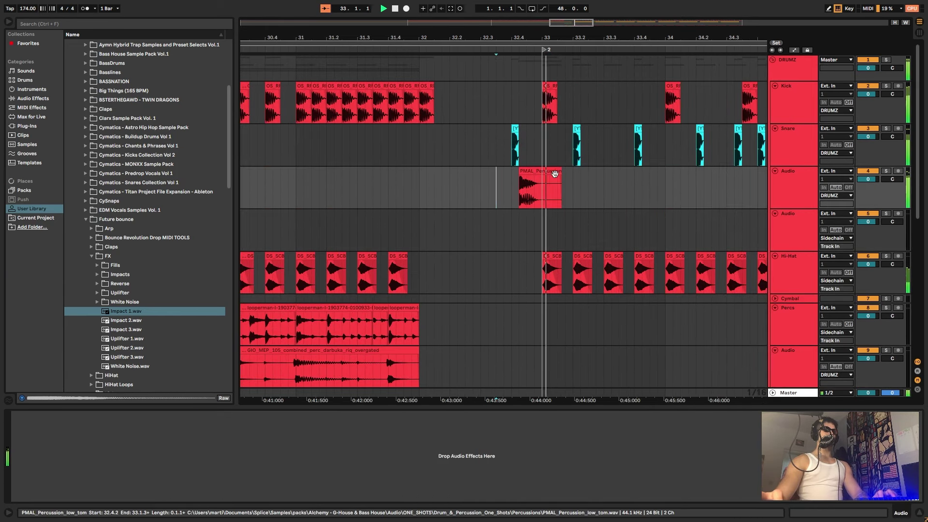
pyautogui.press('space')
pyautogui.moveTo(558, 174); pyautogui.dragTo(543, 174)
pyautogui.press('space')
pyautogui.press('space')
# Replay the transition, shift the low tom clip one sixteenth note later, and play it again.
pyautogui.click(520, 190)
pyautogui.press('space')
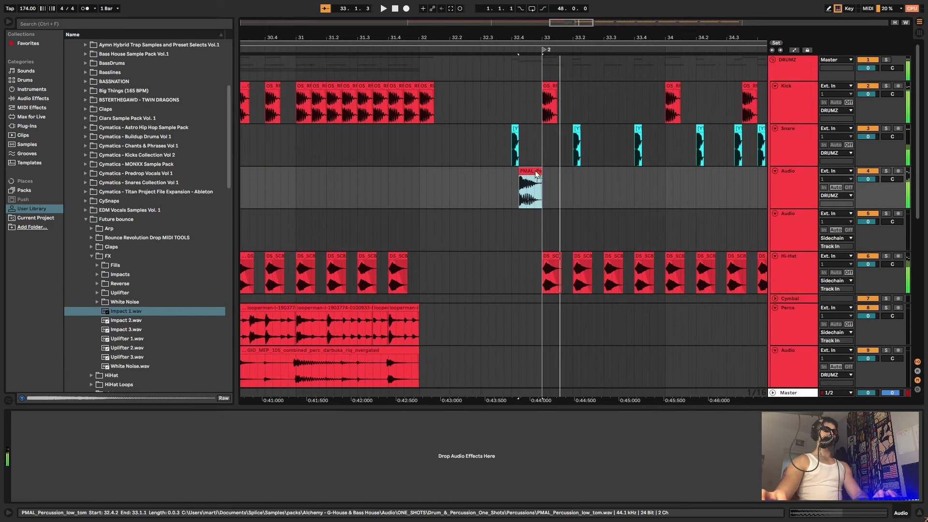
pyautogui.moveTo(536, 172); pyautogui.dragTo(543, 172)
pyautogui.moveTo(479, 185); pyautogui.dragTo(474, 184)
pyautogui.press('space')
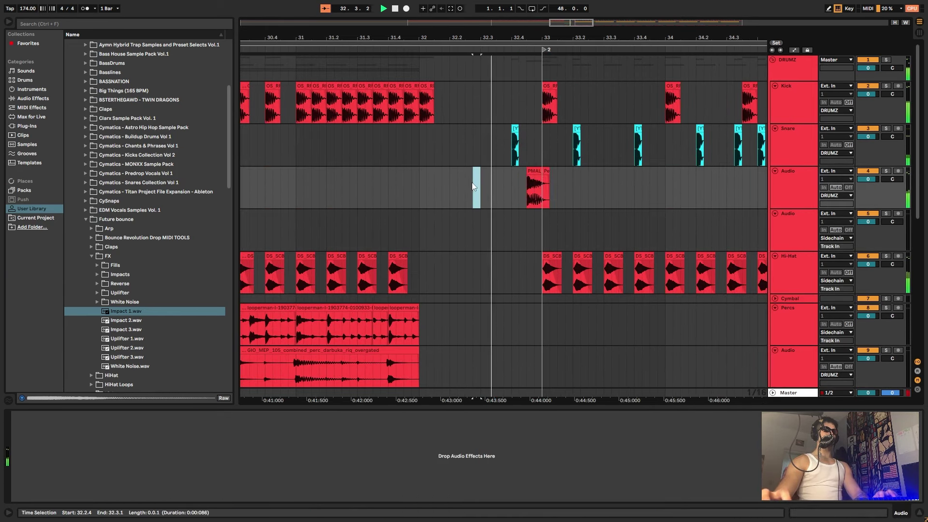
# Move the low tom clip earlier so it ends at bar 33, and replay the transition.
pyautogui.click(537, 172)
pyautogui.moveTo(537, 172); pyautogui.dragTo(522, 170)
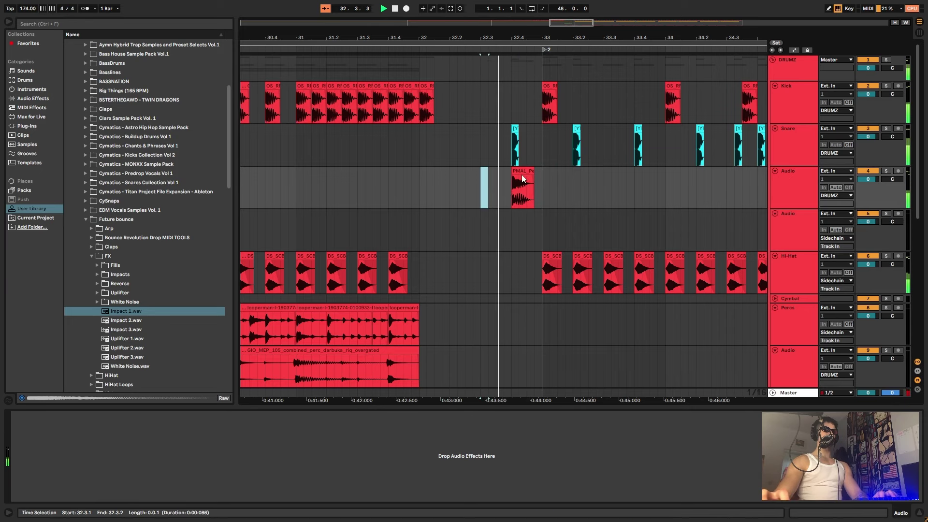
pyautogui.click(492, 186)
pyautogui.press('space')
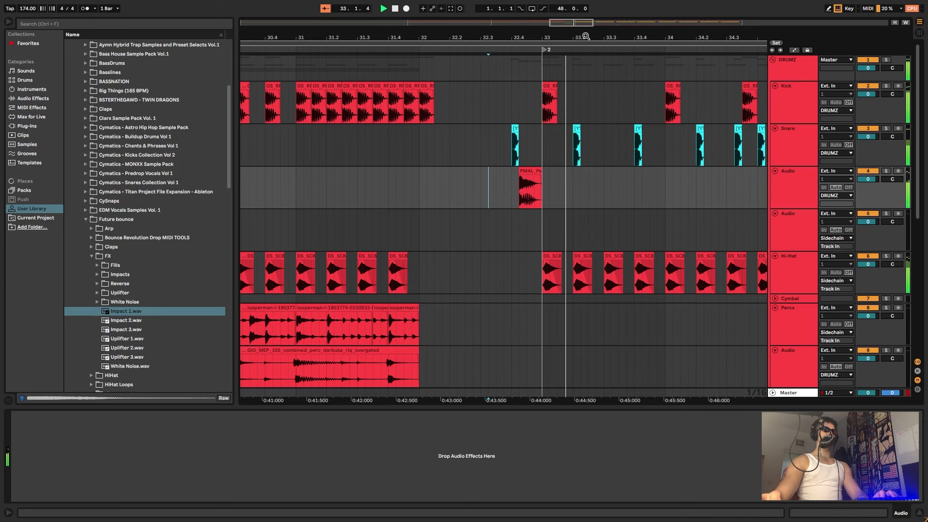
# Copy the low tom clip, paste it at 34.4.1 on the same track, and adjust its position before bar 35.
pyautogui.moveTo(584, 37); pyautogui.dragTo(373, 25)
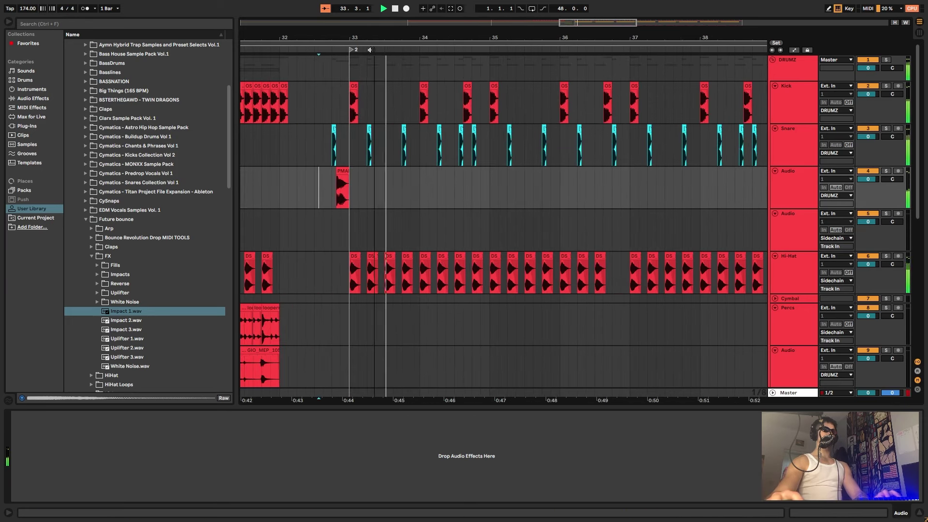
pyautogui.click(343, 172)
pyautogui.hotkey('ctrl', 'c')
pyautogui.click(476, 188)
pyautogui.hotkey('ctrl', 'v')
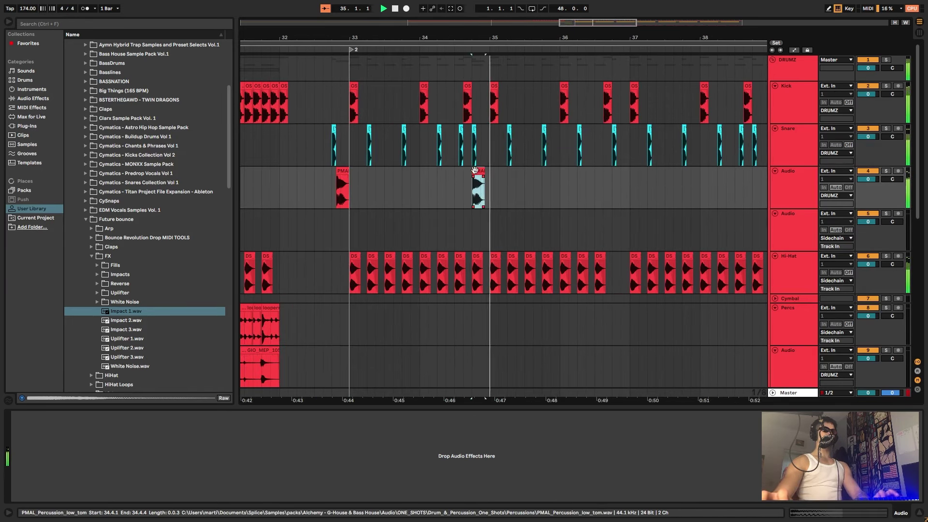
pyautogui.press('space')
pyautogui.moveTo(483, 172); pyautogui.dragTo(485, 175)
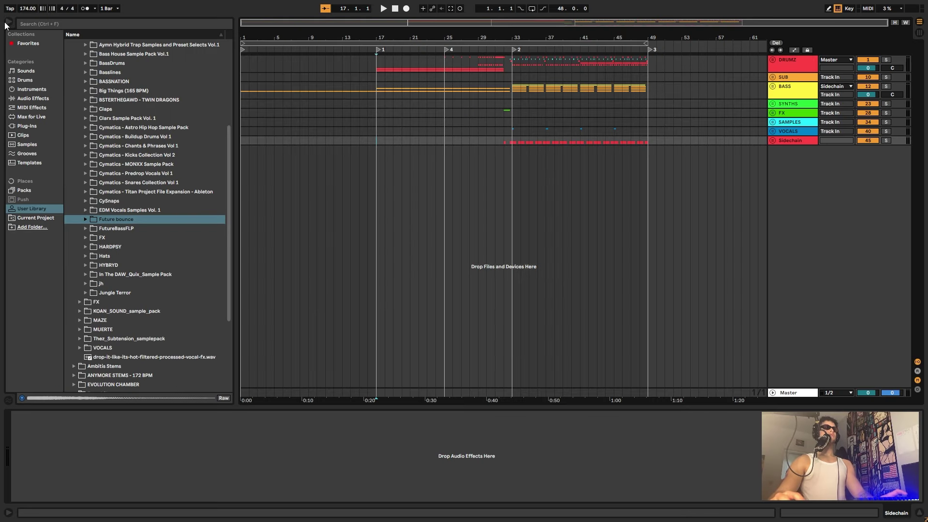
# Hide the browser and place the insert marker at 13.1.1 on the SUB track.
pyautogui.click(7, 23)
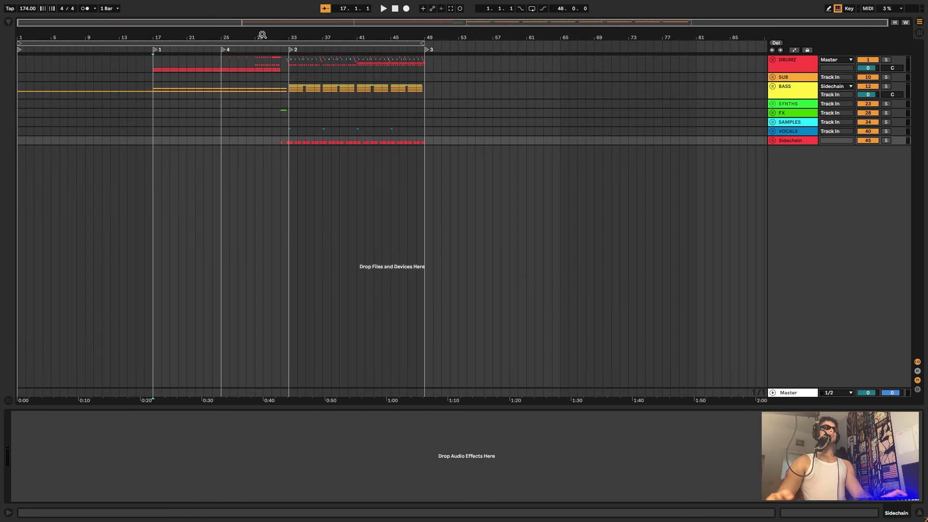
pyautogui.moveTo(261, 36); pyautogui.dragTo(236, 81)
pyautogui.click(237, 85)
pyautogui.scroll(3, 261, 87)
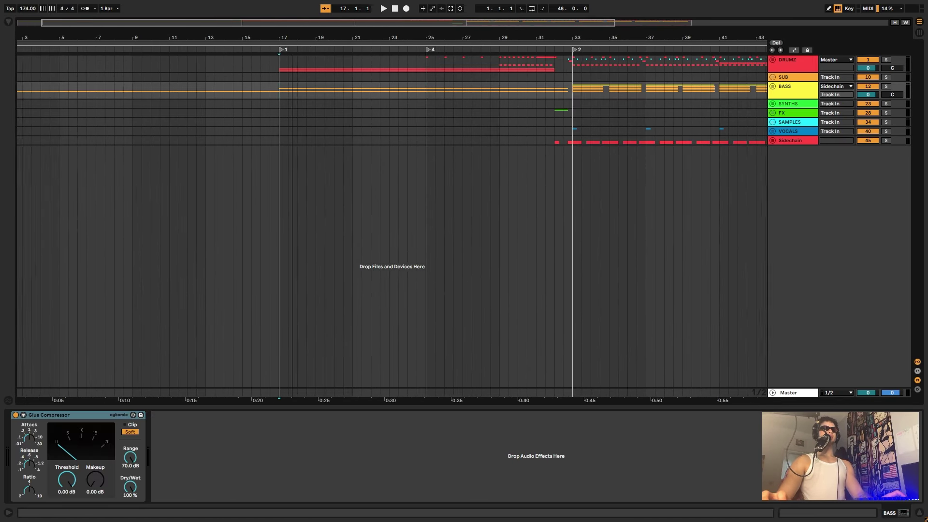
pyautogui.moveTo(280, 45); pyautogui.dragTo(308, 28)
pyautogui.click(301, 77)
pyautogui.scroll(3, 245, 80)
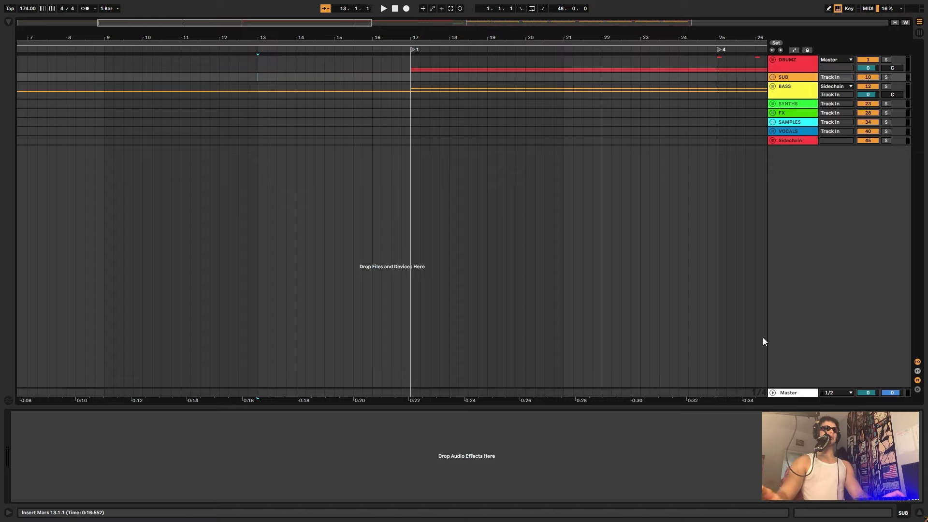
# Unfold the Master track and reopen the browser at a narrower width.
pyautogui.click(772, 392)
pyautogui.click(9, 21)
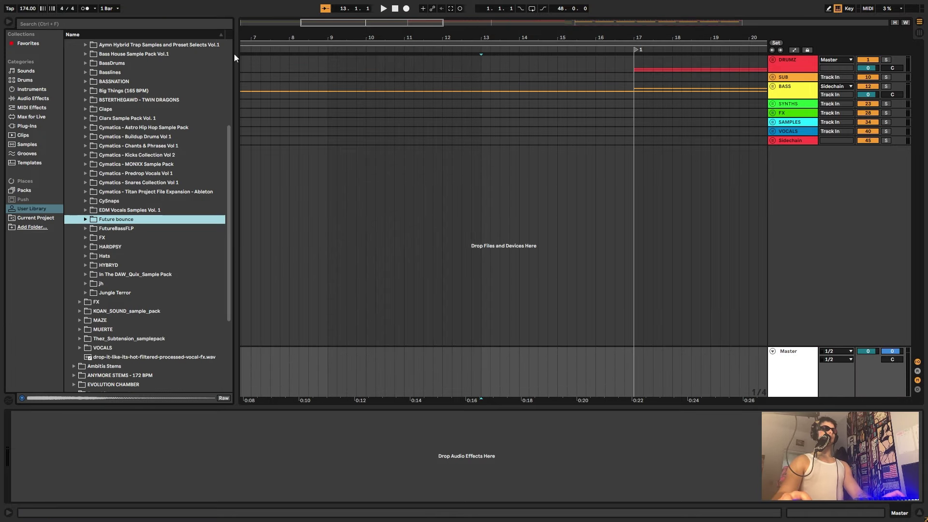
pyautogui.moveTo(236, 100); pyautogui.dragTo(189, 98)
# Search the browser's plug-ins for "pro l".
pyautogui.click(118, 24)
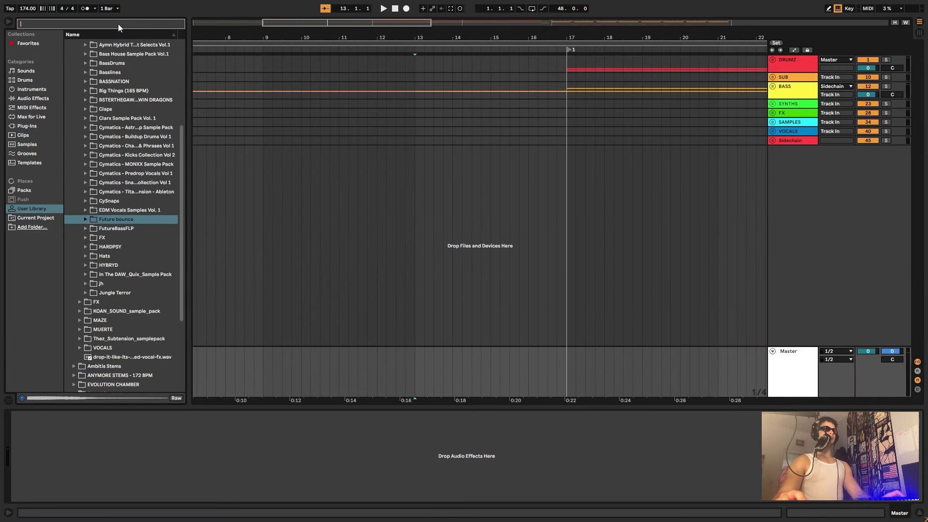
pyautogui.write('prol')
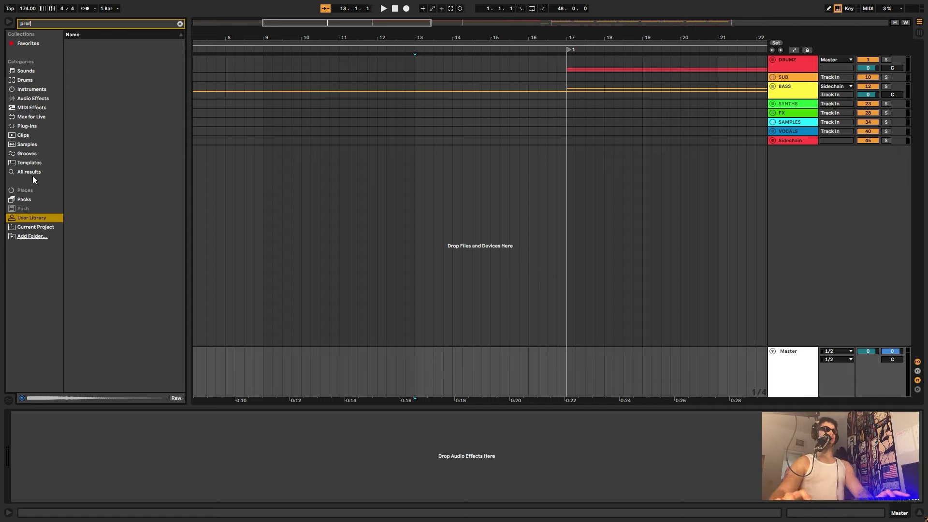
pyautogui.click(32, 173)
pyautogui.click(29, 127)
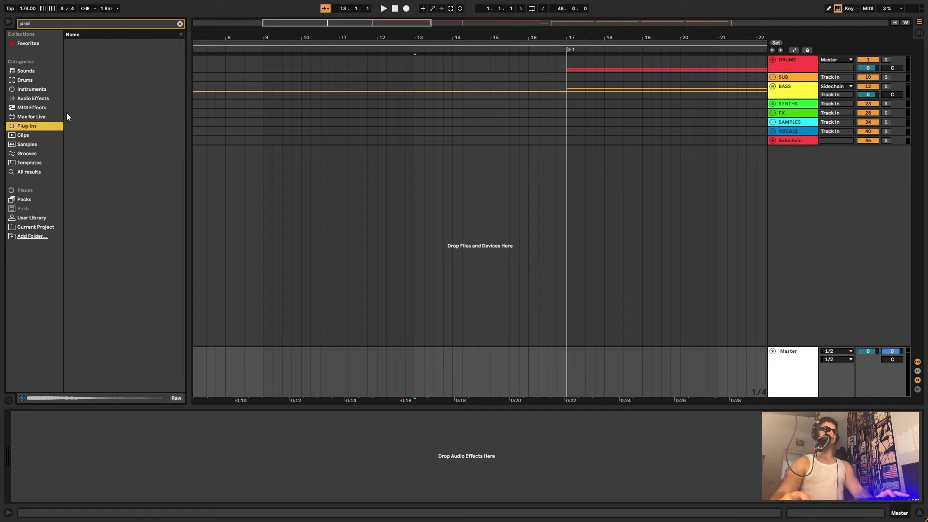
pyautogui.click(38, 22)
pyautogui.press('BackSpace')
pyautogui.hotkey('ctrl', 'f')
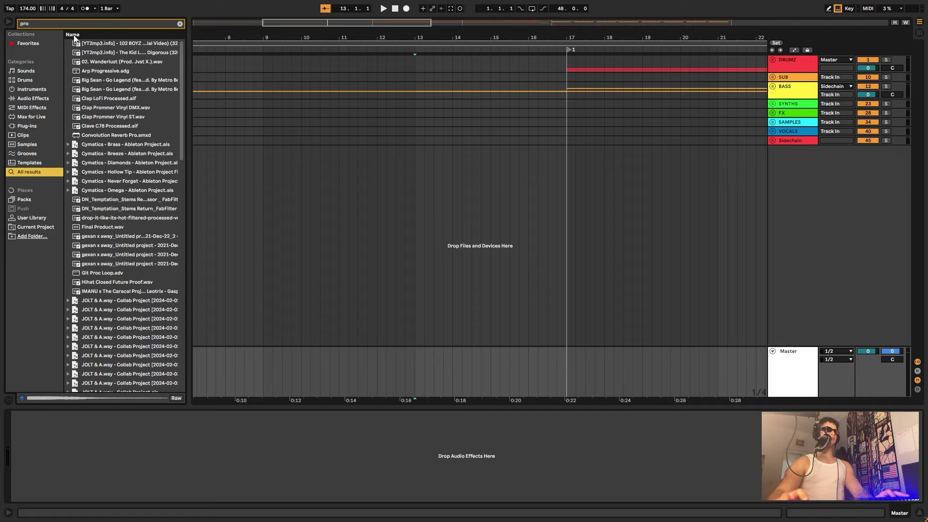
pyautogui.write('l')
pyautogui.click(34, 119)
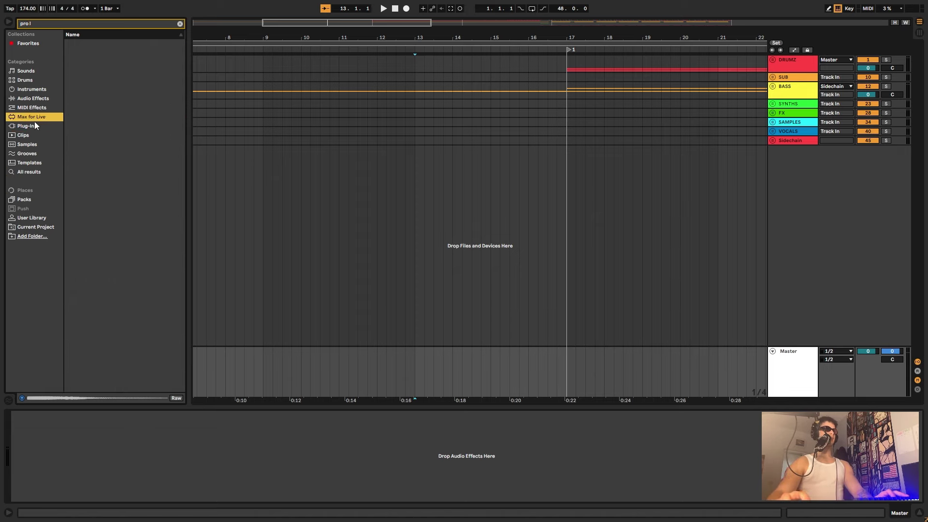
# Load FabFilter Pro-L 2 onto the Master track.
pyautogui.click(74, 52)
pyautogui.moveTo(111, 62); pyautogui.dragTo(178, 262)
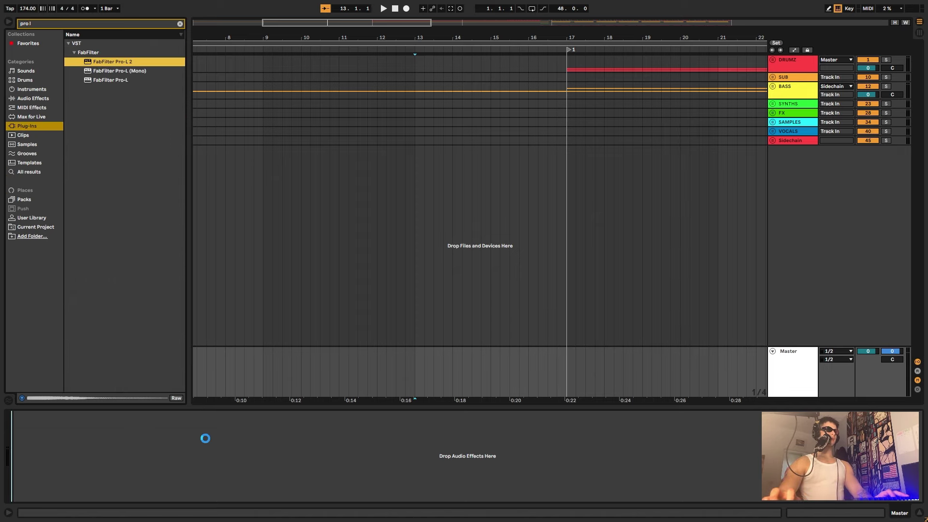
pyautogui.moveTo(796, 344); pyautogui.dragTo(795, 353)
pyautogui.moveTo(651, 139); pyautogui.dragTo(570, 140)
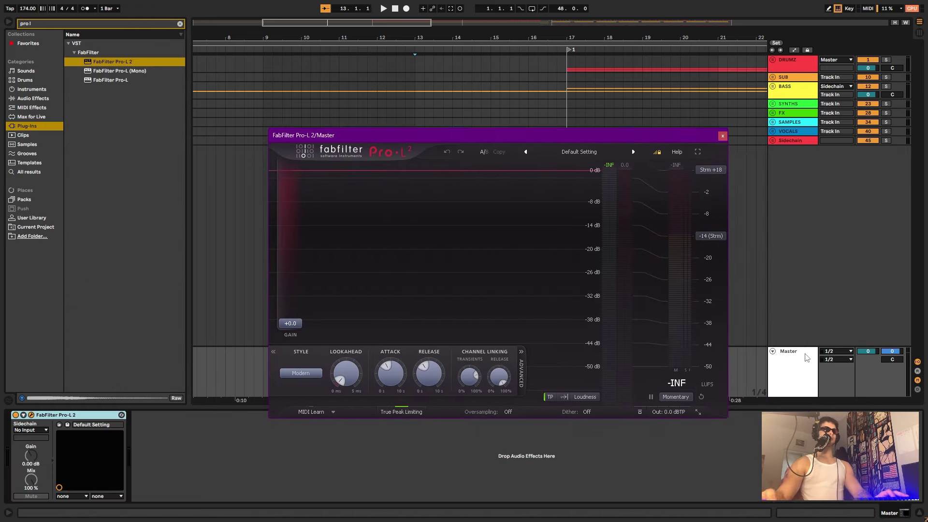
# Apply the Modern Loud preset in Pro-L 2, set oversampling to 4x, and close the plug-in window.
pyautogui.click(563, 152)
pyautogui.moveTo(561, 164)
pyautogui.click(652, 227)
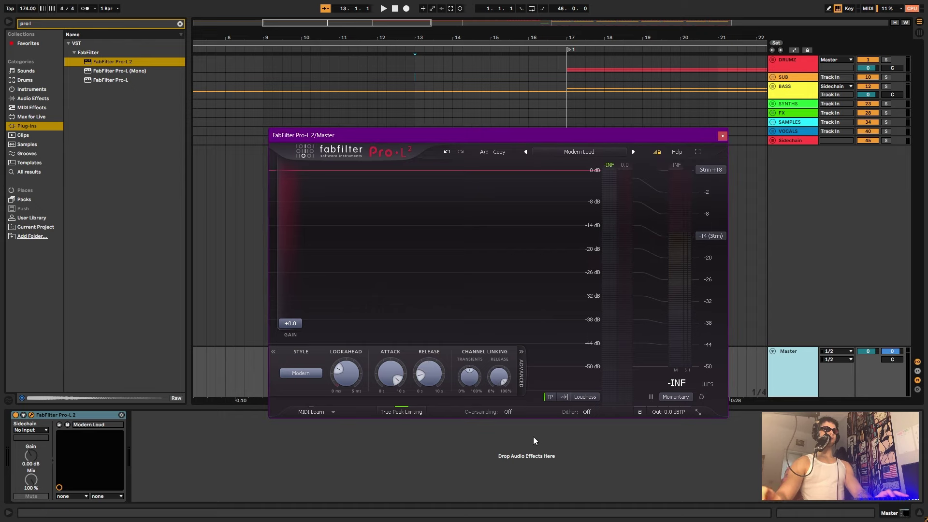
pyautogui.click(508, 412)
pyautogui.click(536, 454)
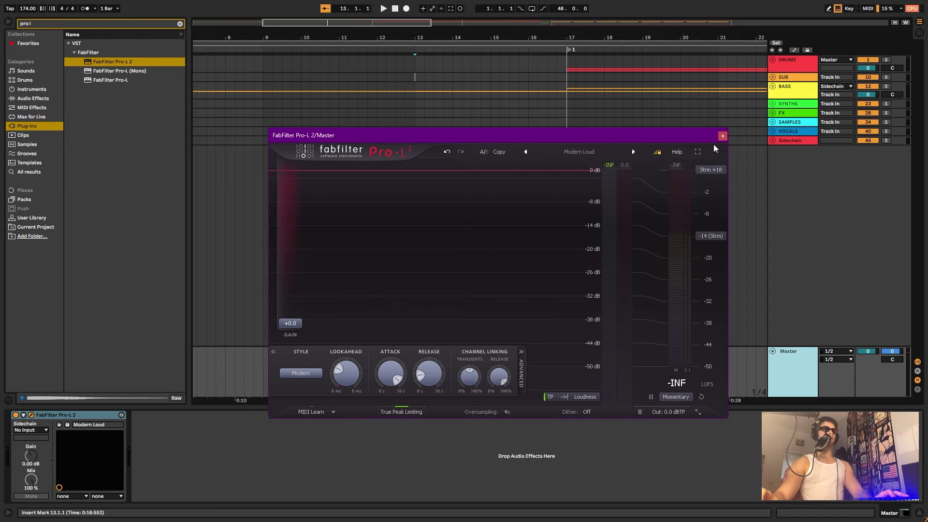
pyautogui.click(723, 136)
# Search the plug-ins for "oz" and add Ozone 9 Vintage Limiter after Pro-L 2 on the Master track.
pyautogui.hscroll(2, 357, 53)
pyautogui.click(179, 24)
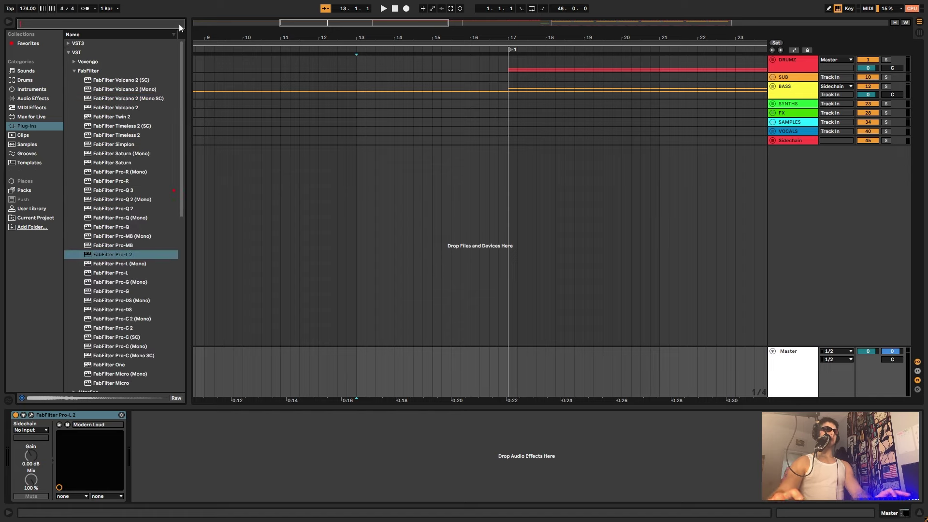
pyautogui.write('oz')
pyautogui.click(87, 52)
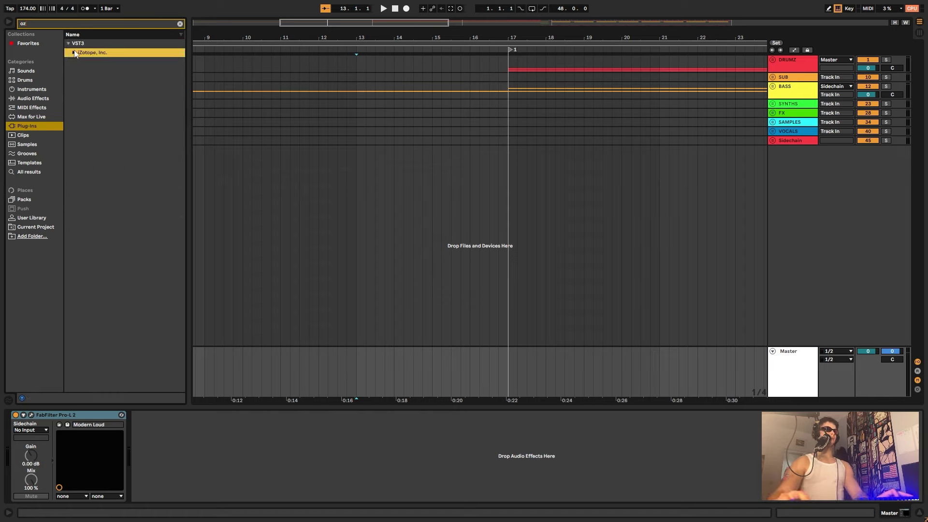
pyautogui.moveTo(122, 72); pyautogui.dragTo(225, 476)
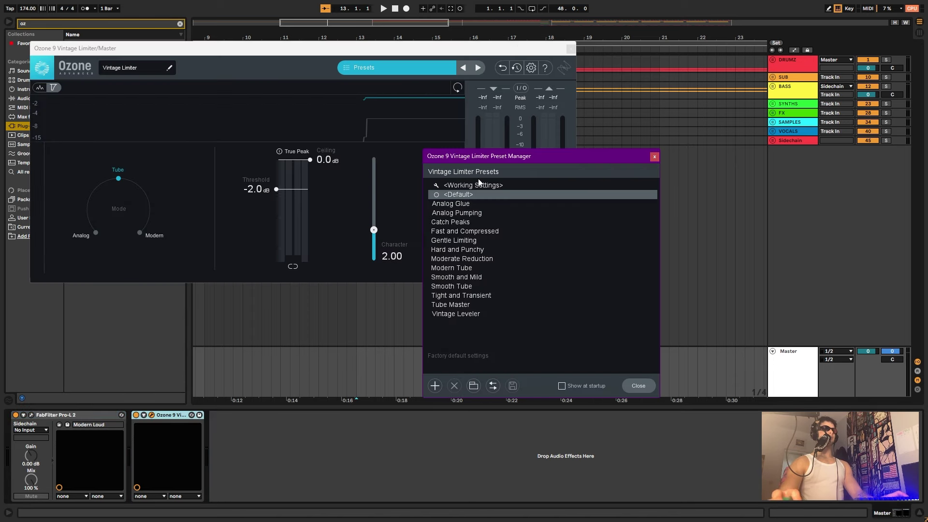
# Apply the Analog Glue preset in Vintage Limiter, switch its mode to Modern, and close its windows.
pyautogui.click(463, 232)
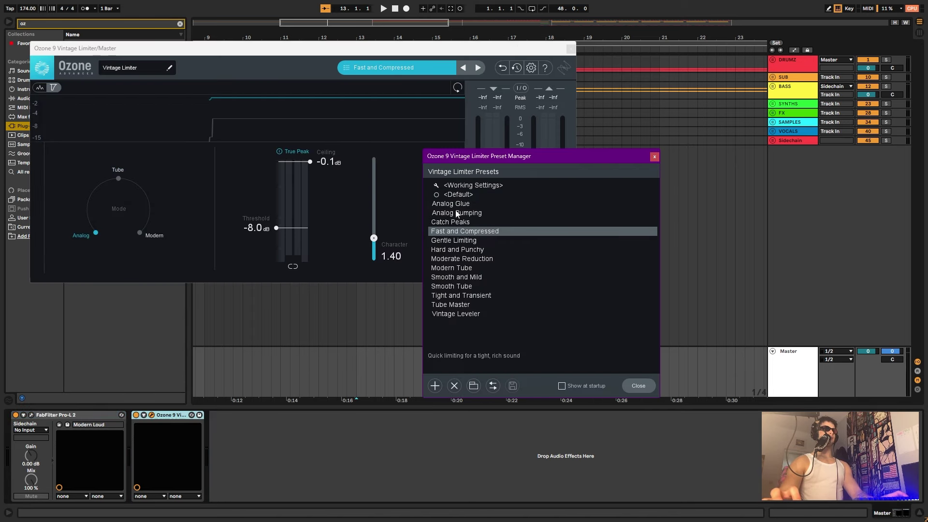
pyautogui.click(454, 205)
pyautogui.click(141, 233)
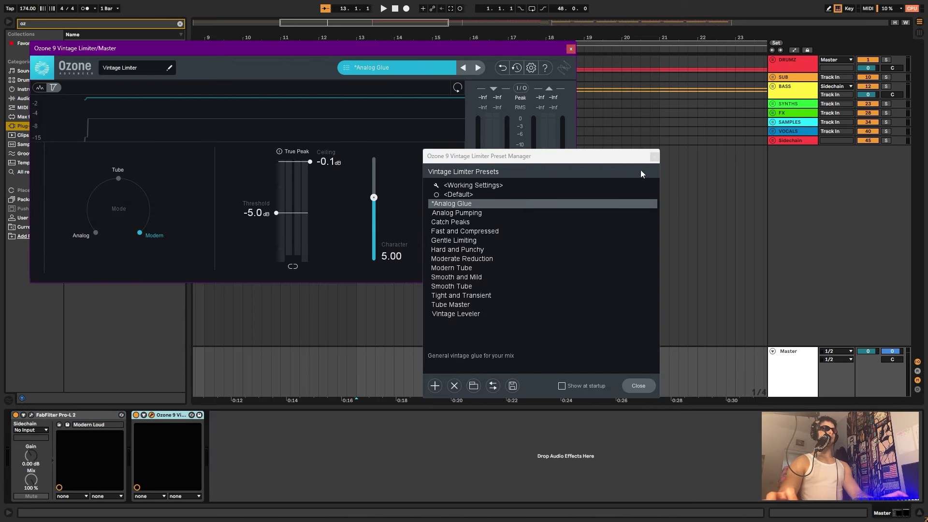
pyautogui.click(655, 156)
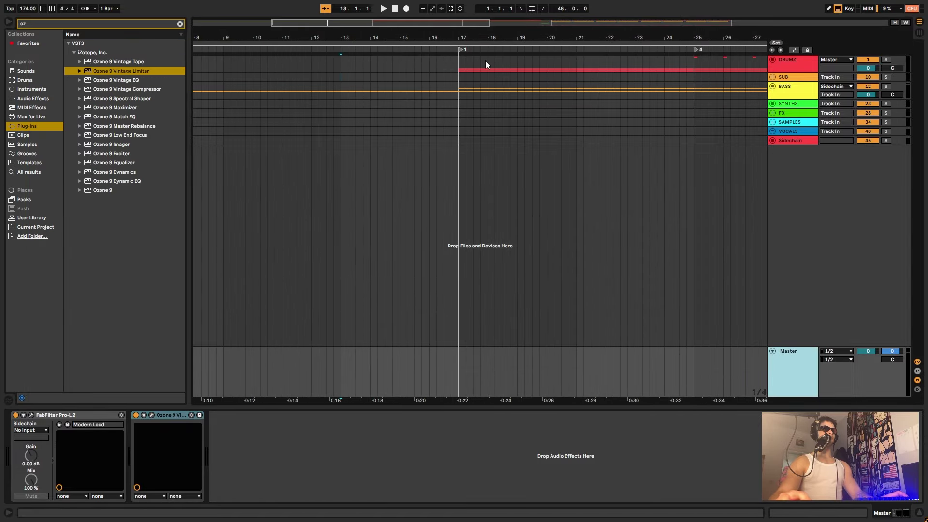
# Hide the browser and play the arrangement from bar 13.
pyautogui.click(485, 60)
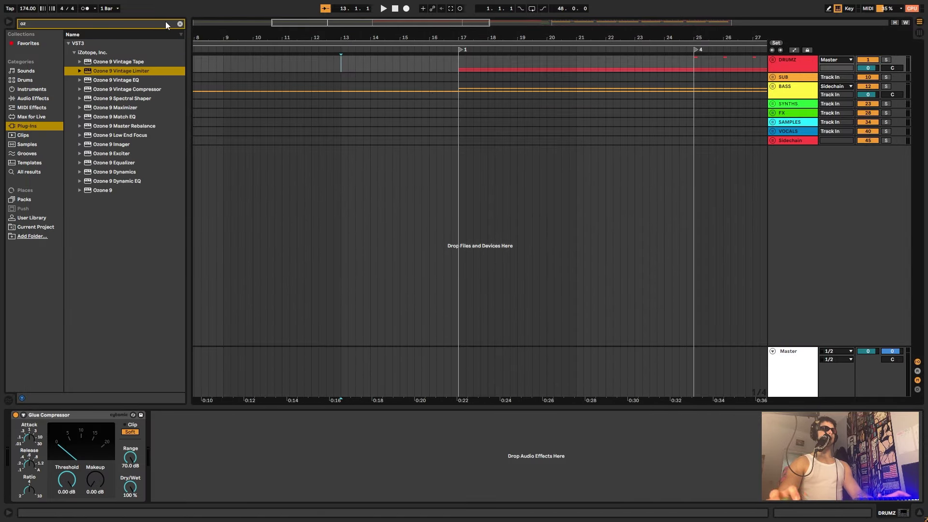
pyautogui.click(344, 70)
pyautogui.hotkey('ctrl', 'alt', 'b')
pyautogui.press('space')
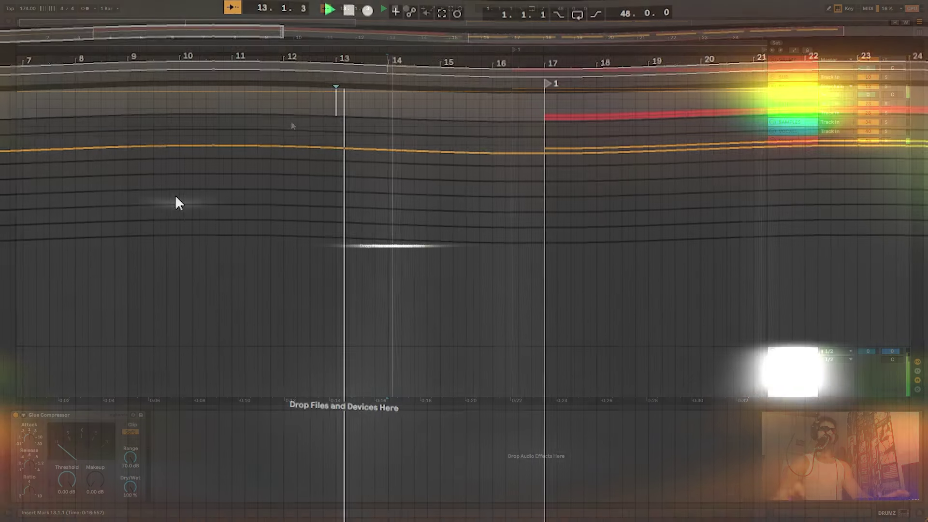